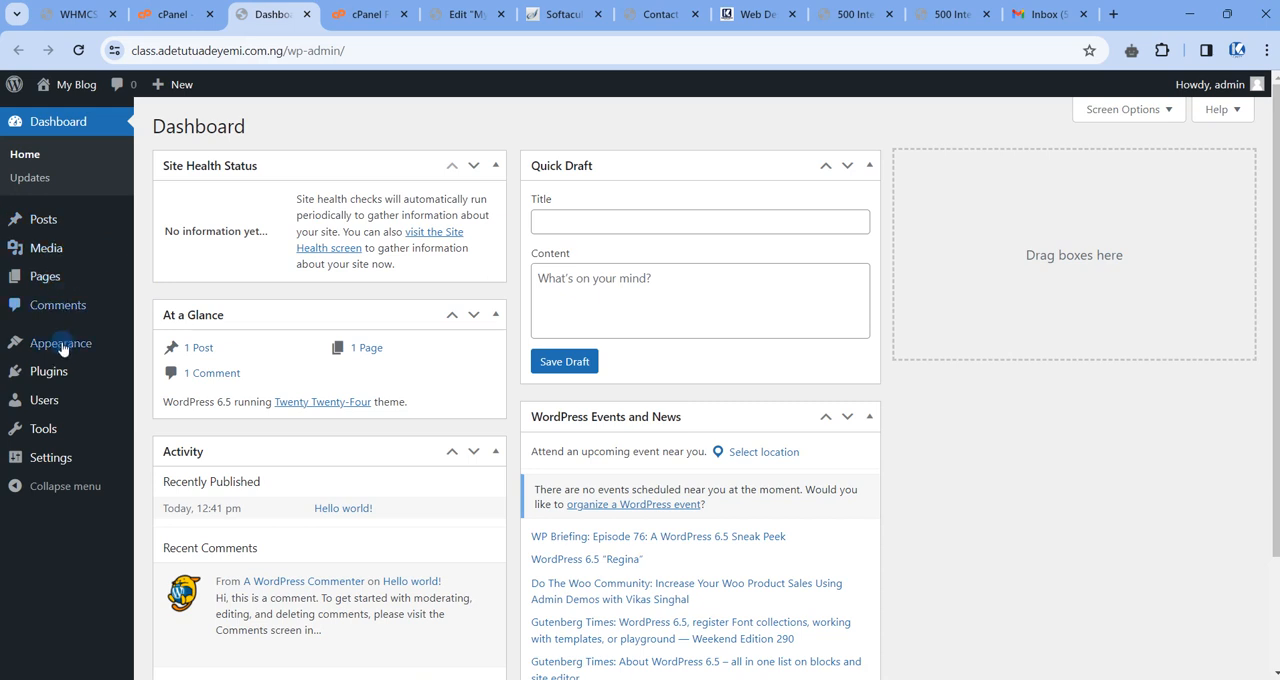
Preview the My Blog front page and return to the site's WordPress dashboard.
{"action": "mouse_move", "coordinate": [58, 115]}
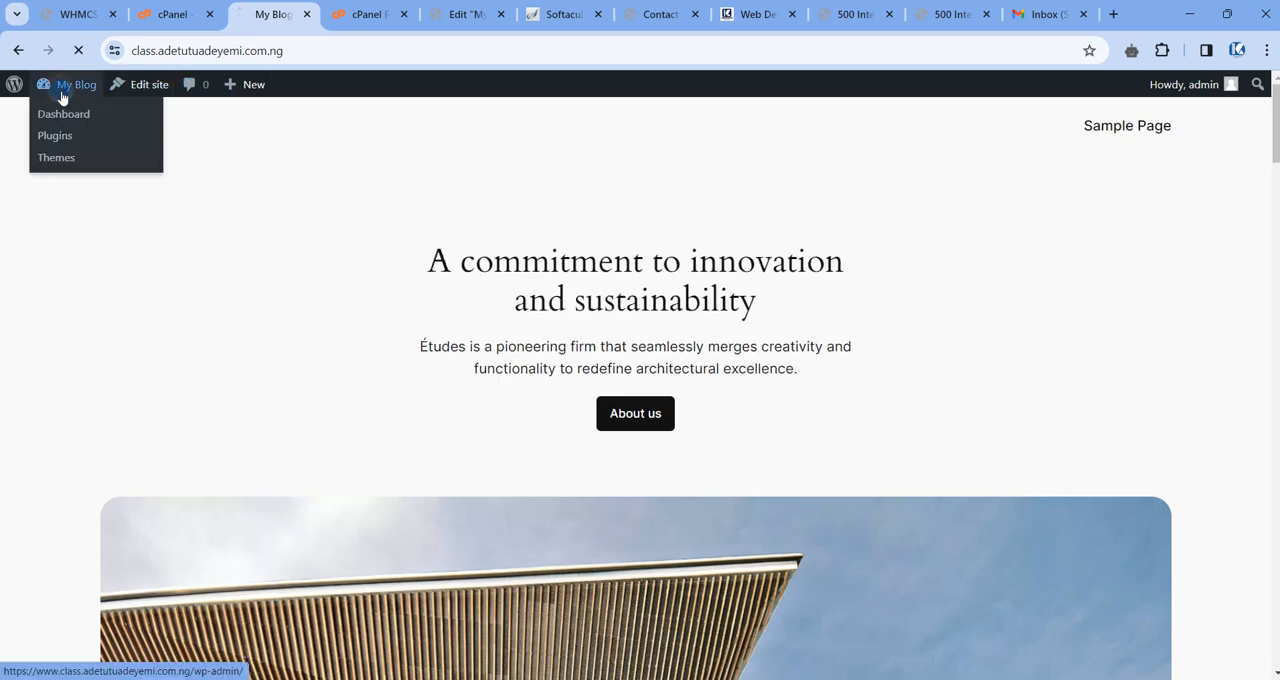
{"action": "left_click", "coordinate": [63, 114]}
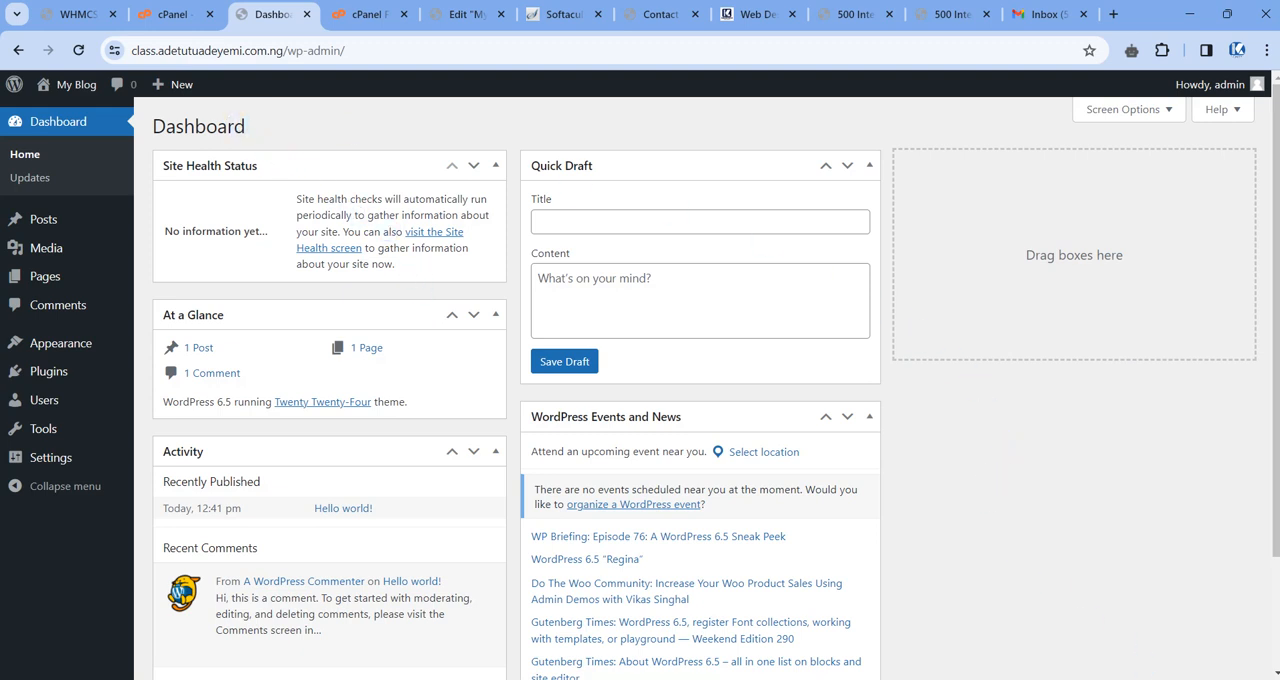
Switch to cPanel and open the File Manager from the Files section.
{"action": "key", "text": "ctrl+shift+Tab"}
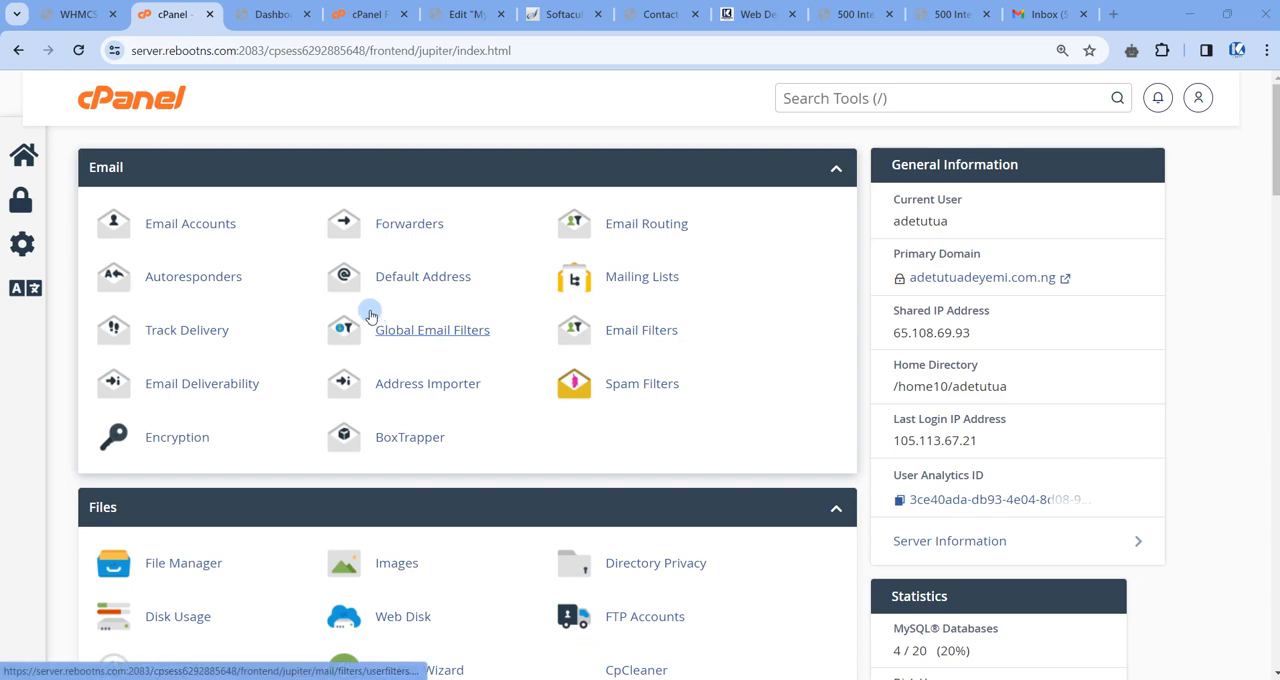
{"action": "scroll", "coordinate": [297, 122], "scroll_direction": "down", "scroll_amount": 2}
{"action": "scroll", "coordinate": [297, 122], "scroll_direction": "up", "scroll_amount": 2}
{"action": "key", "text": "ctrl+Tab"}
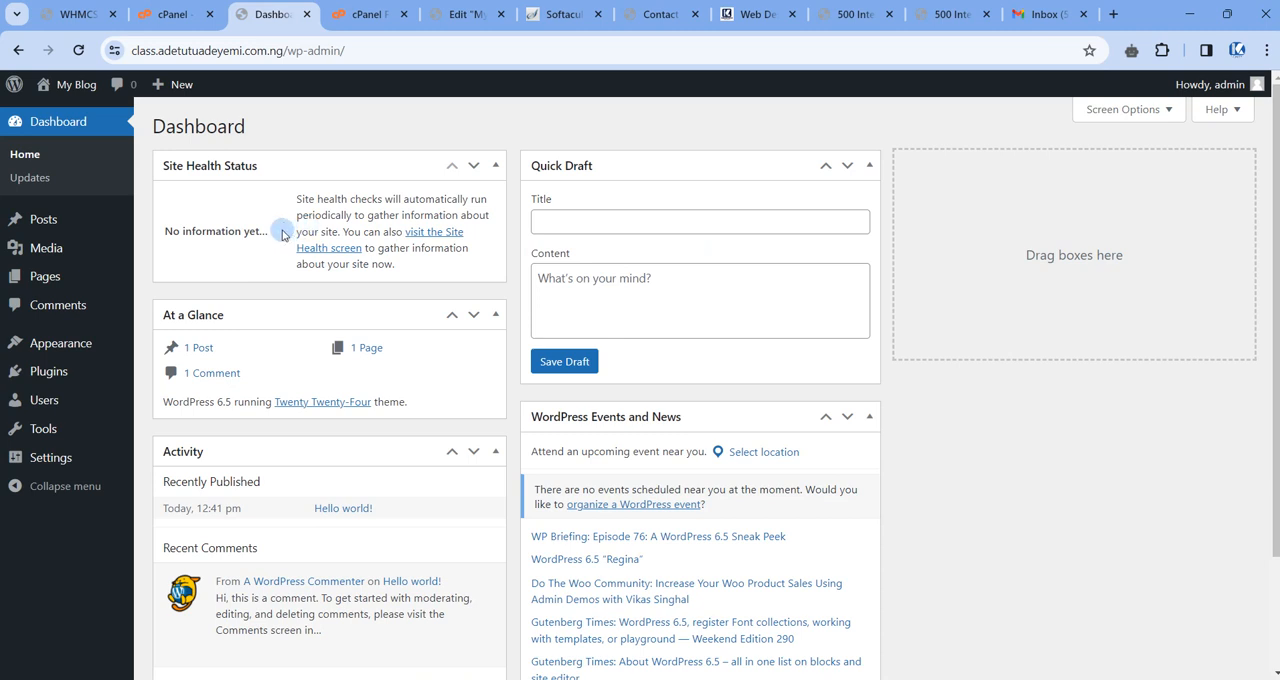
{"action": "left_click", "coordinate": [175, 14]}
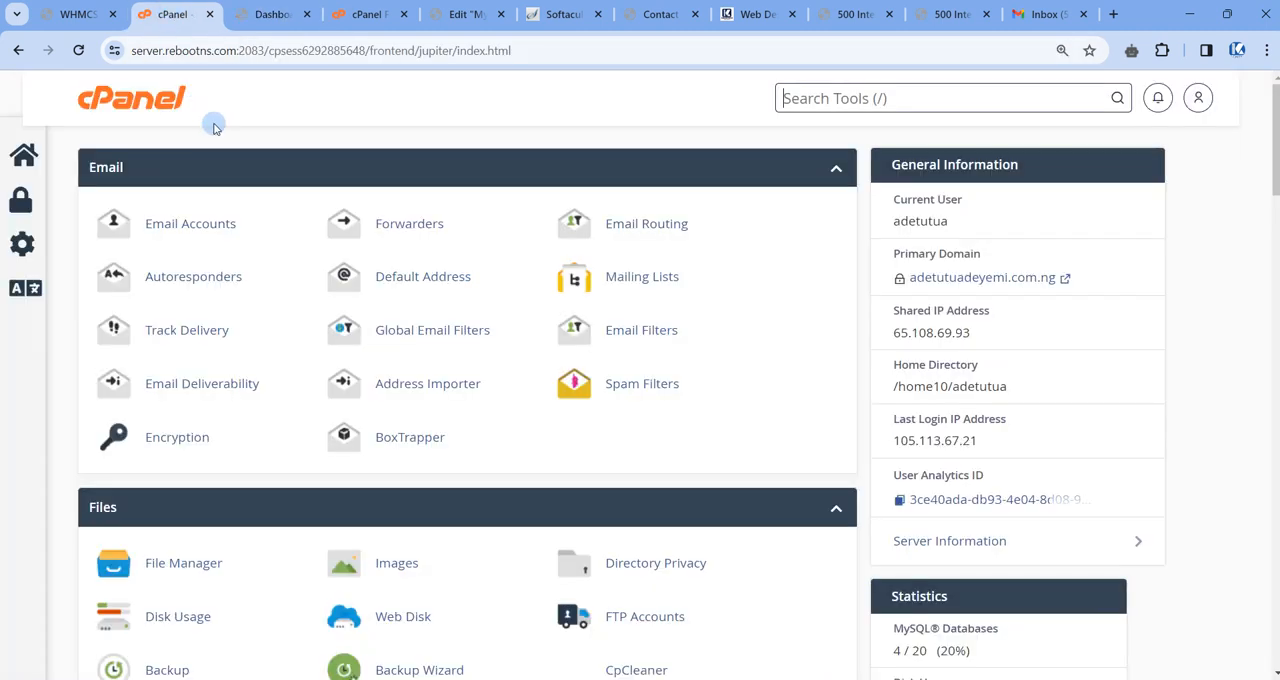
{"action": "scroll", "coordinate": [249, 203], "scroll_direction": "down", "scroll_amount": 4}
{"action": "scroll", "coordinate": [249, 197], "scroll_direction": "up", "scroll_amount": 4}
{"action": "scroll", "coordinate": [189, 283], "scroll_direction": "down", "scroll_amount": 3}
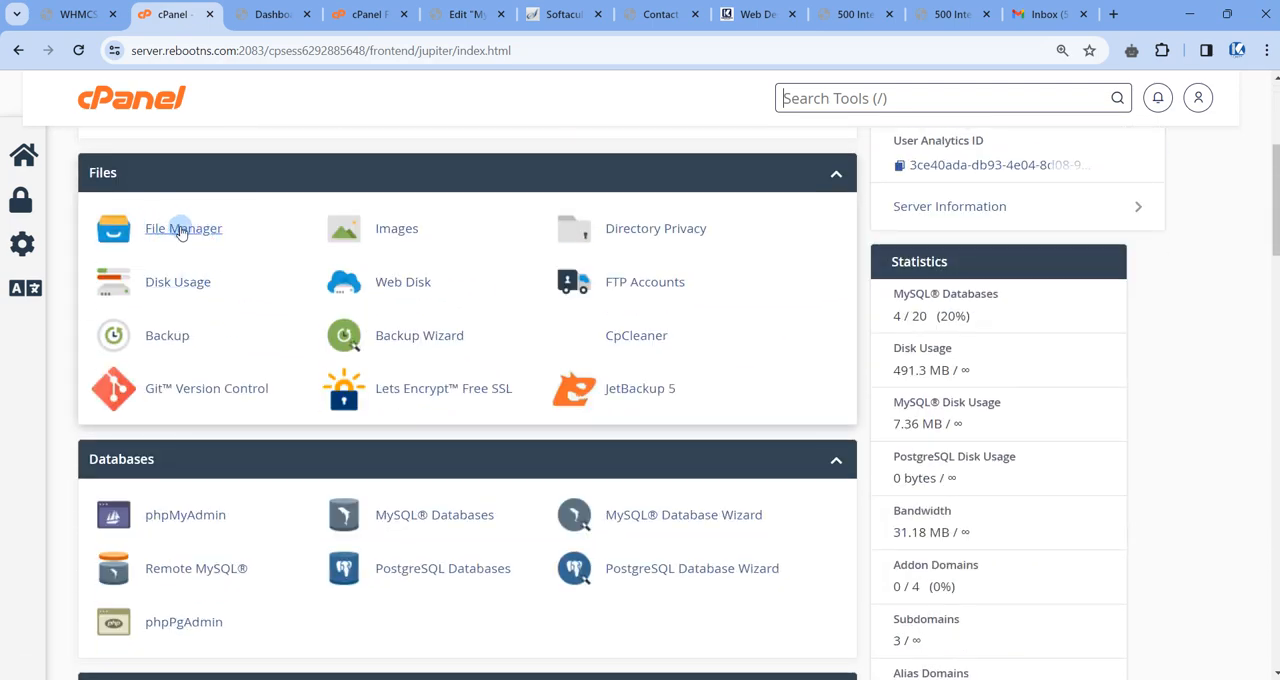
{"action": "left_click", "coordinate": [182, 230]}
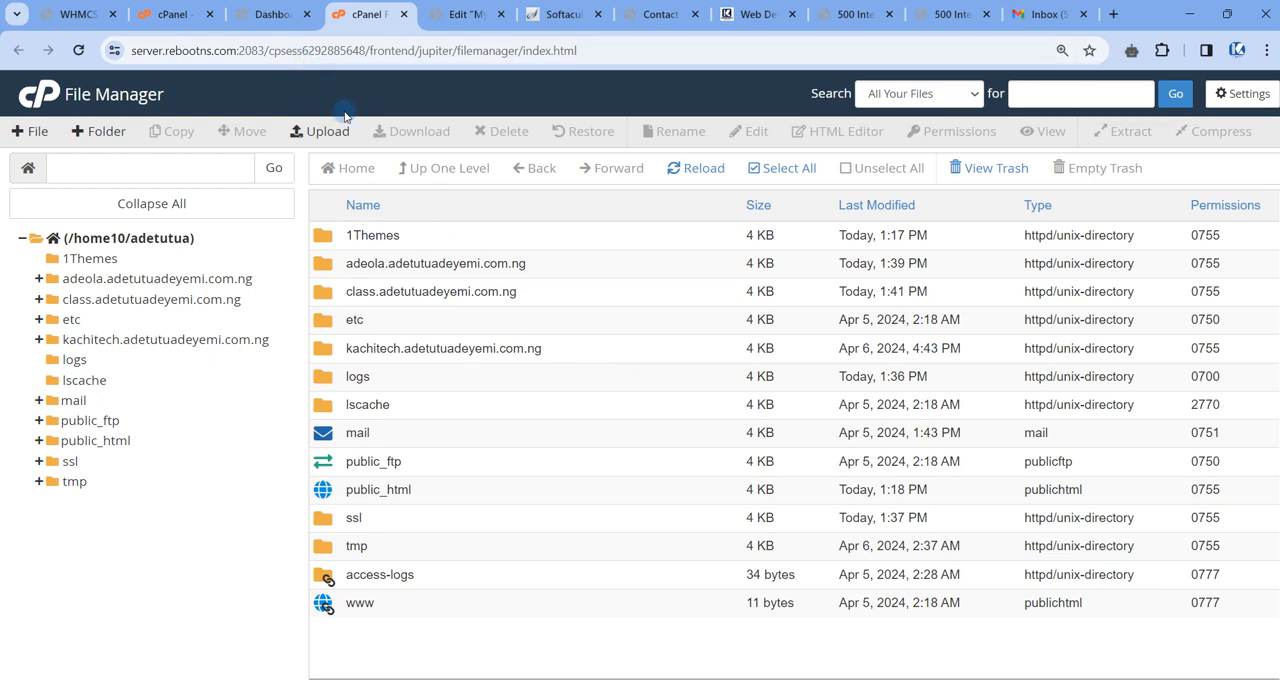
Move the File Manager browser tab directly beside the cPanel tab and bring it back into view.
{"action": "left_click_drag", "start_coordinate": [350, 14], "coordinate": [265, 14]}
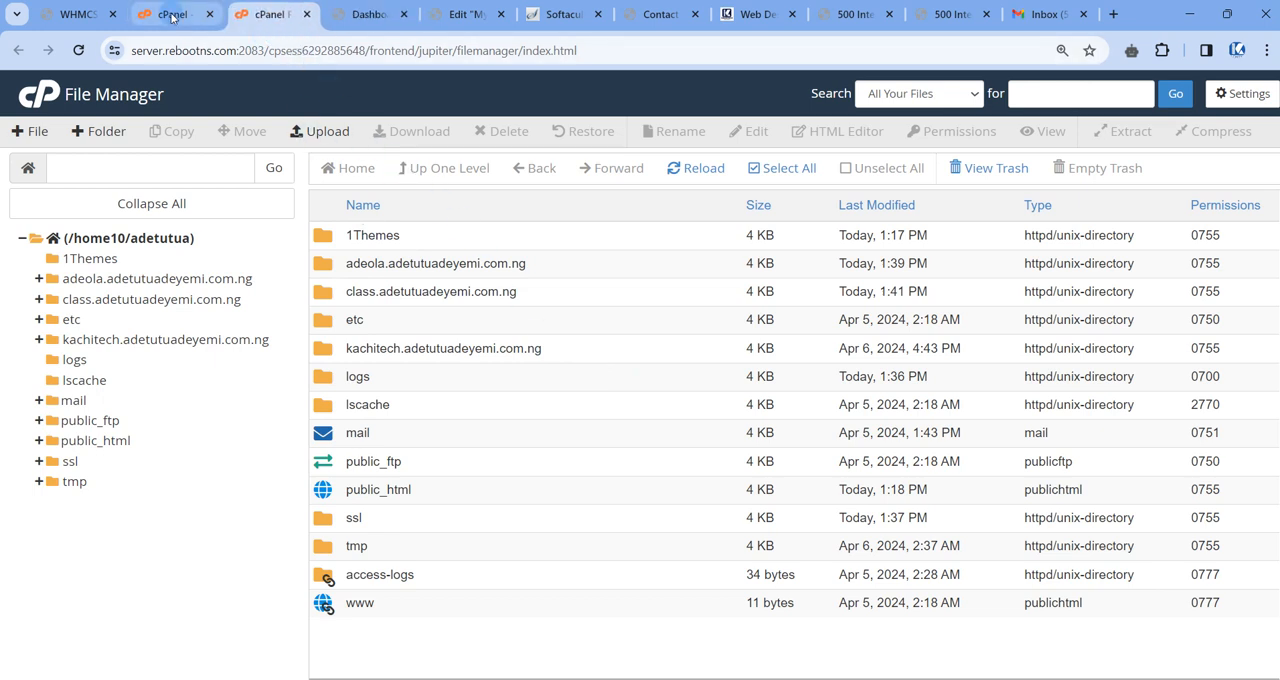
{"action": "left_click", "coordinate": [172, 14]}
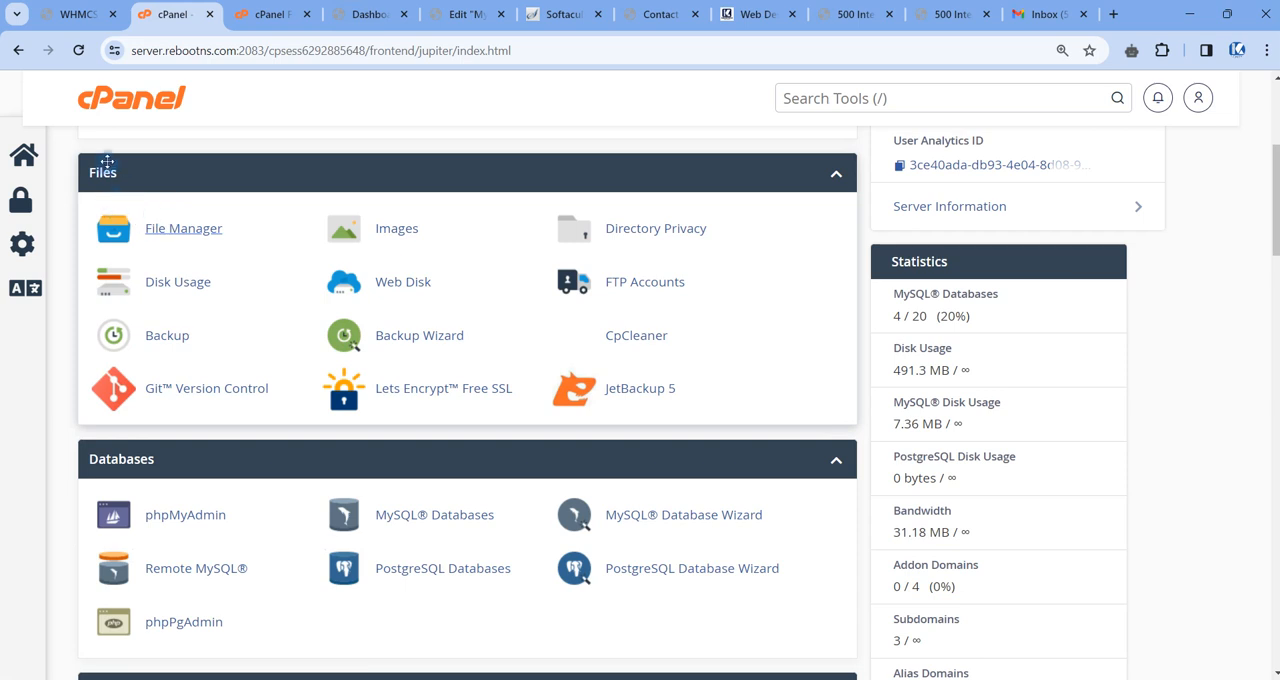
{"action": "left_click", "coordinate": [266, 15]}
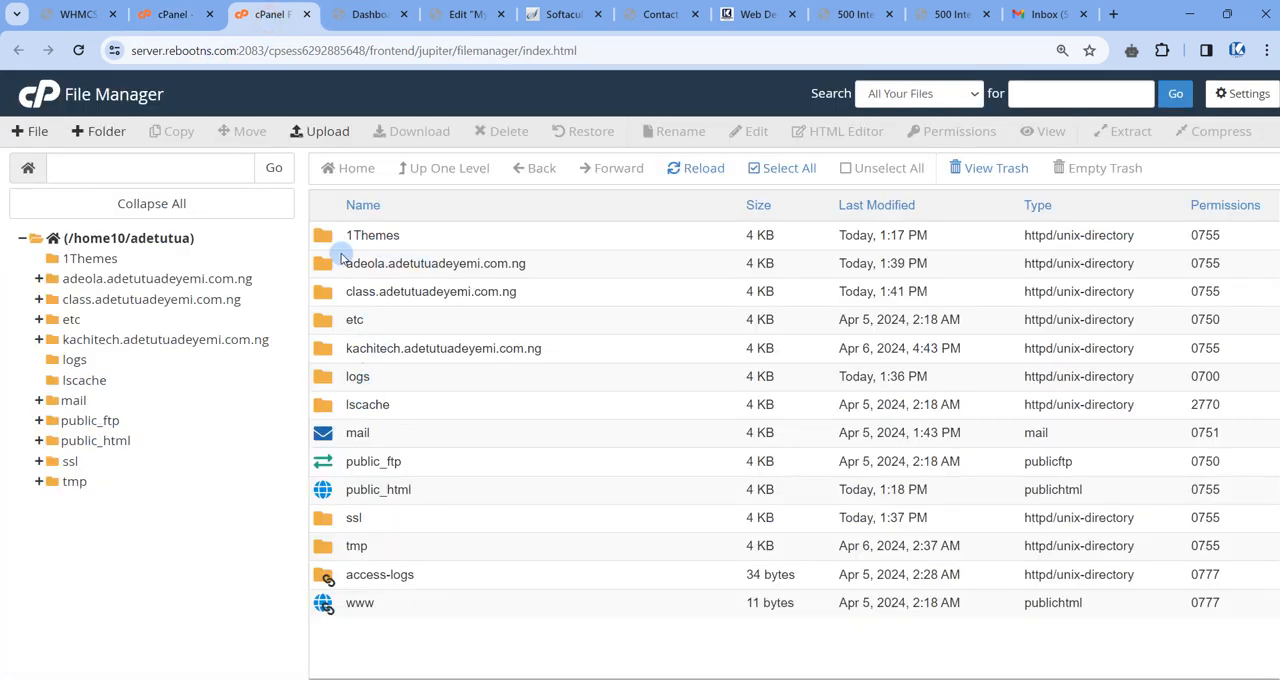
Point out the subdomain folders in the home directory one by one, ending with public_html selected.
{"action": "left_click", "coordinate": [334, 262]}
{"action": "left_click", "coordinate": [322, 297]}
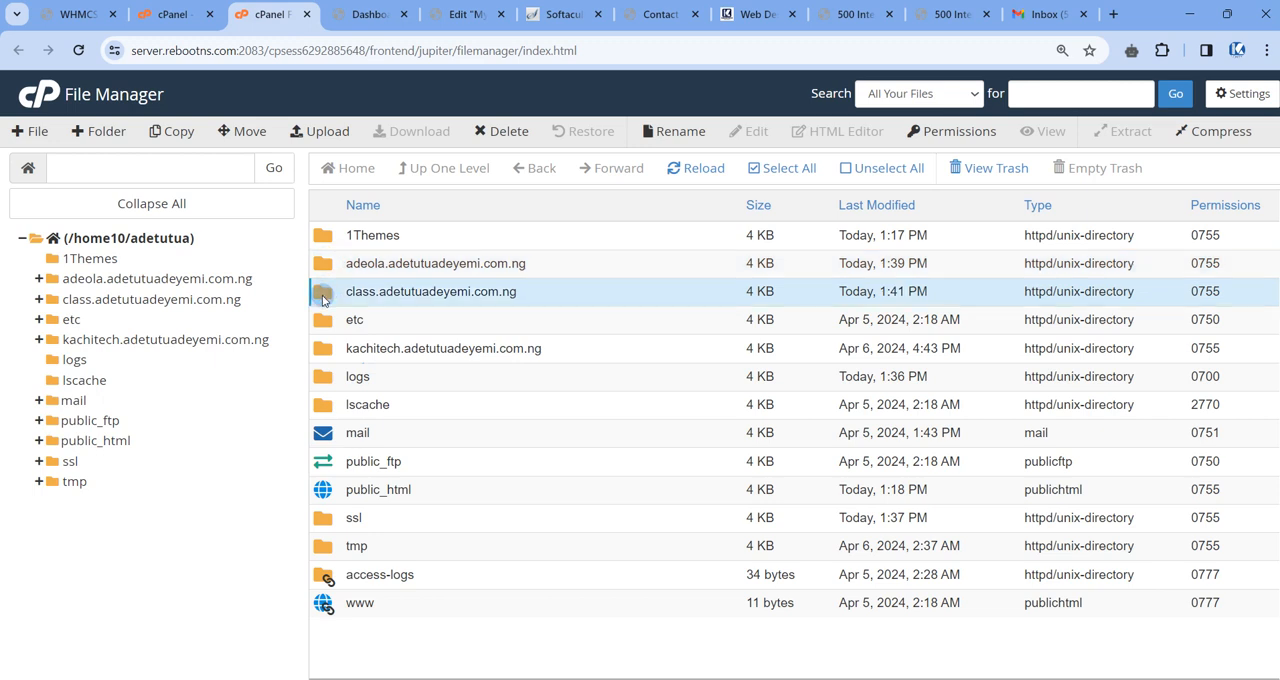
{"action": "left_click", "coordinate": [326, 346]}
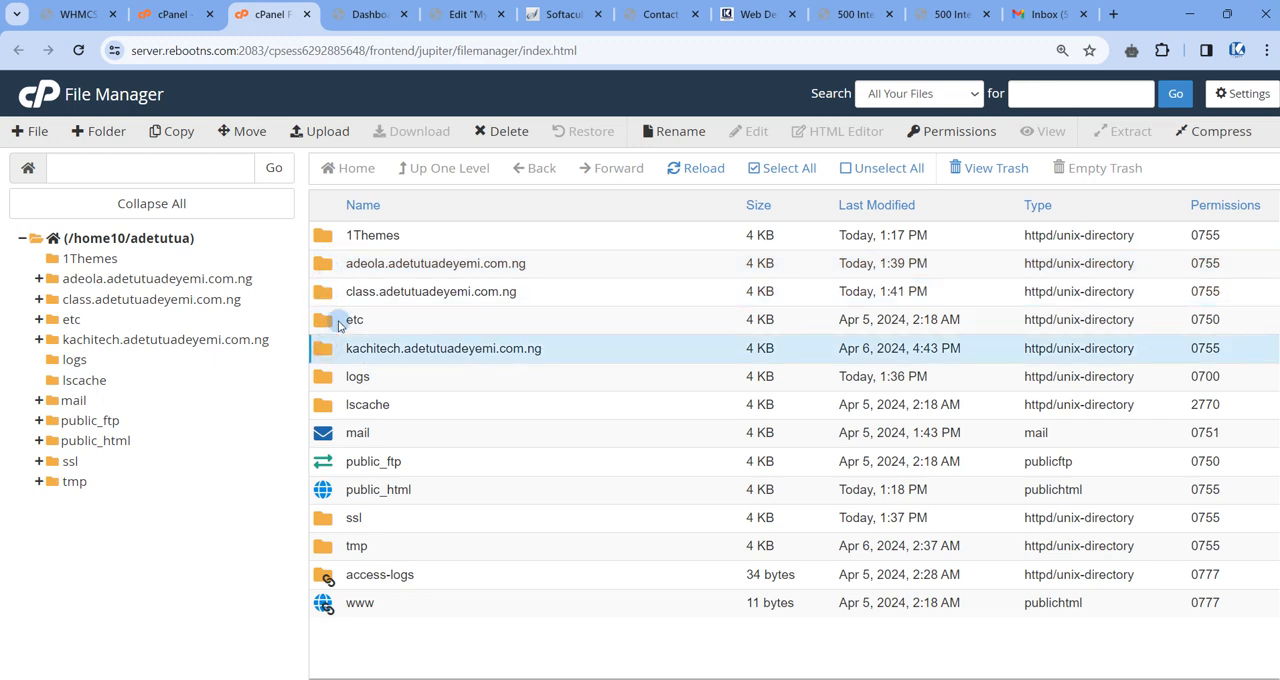
{"action": "left_click", "coordinate": [441, 495]}
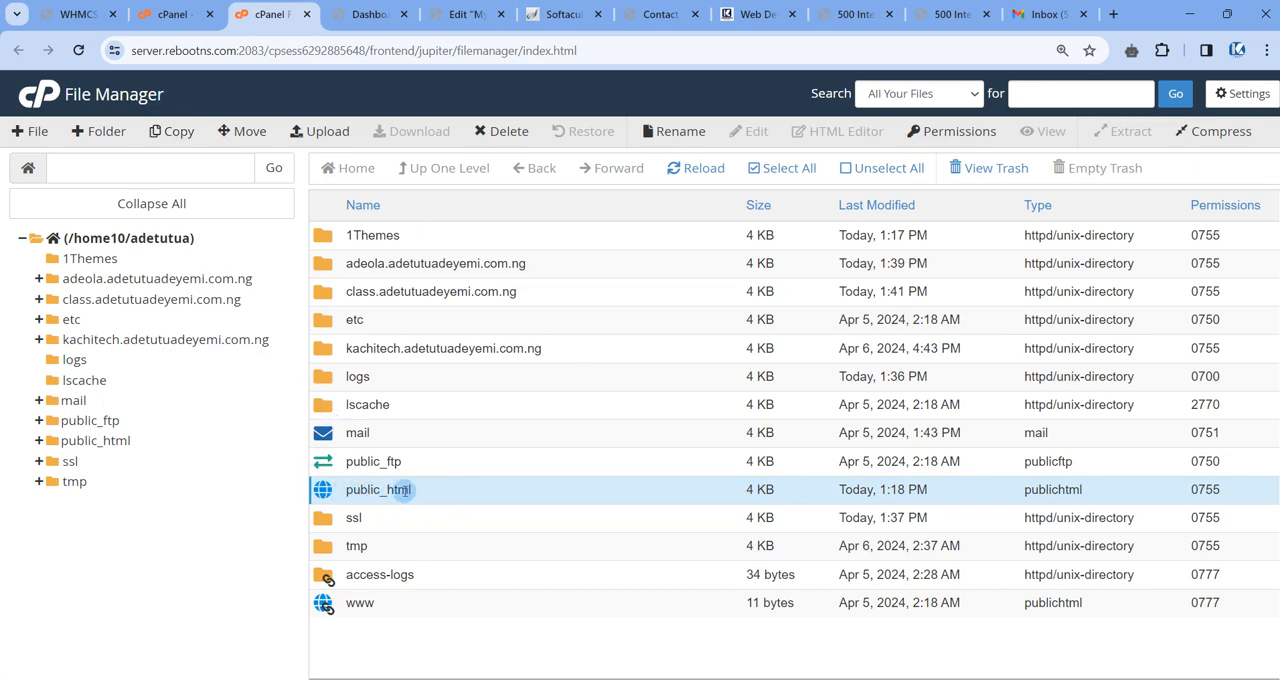
Check the account's primary domain in cPanel's General Information section.
{"action": "left_click", "coordinate": [175, 14]}
{"action": "scroll", "coordinate": [908, 322], "scroll_direction": "up", "scroll_amount": 3}
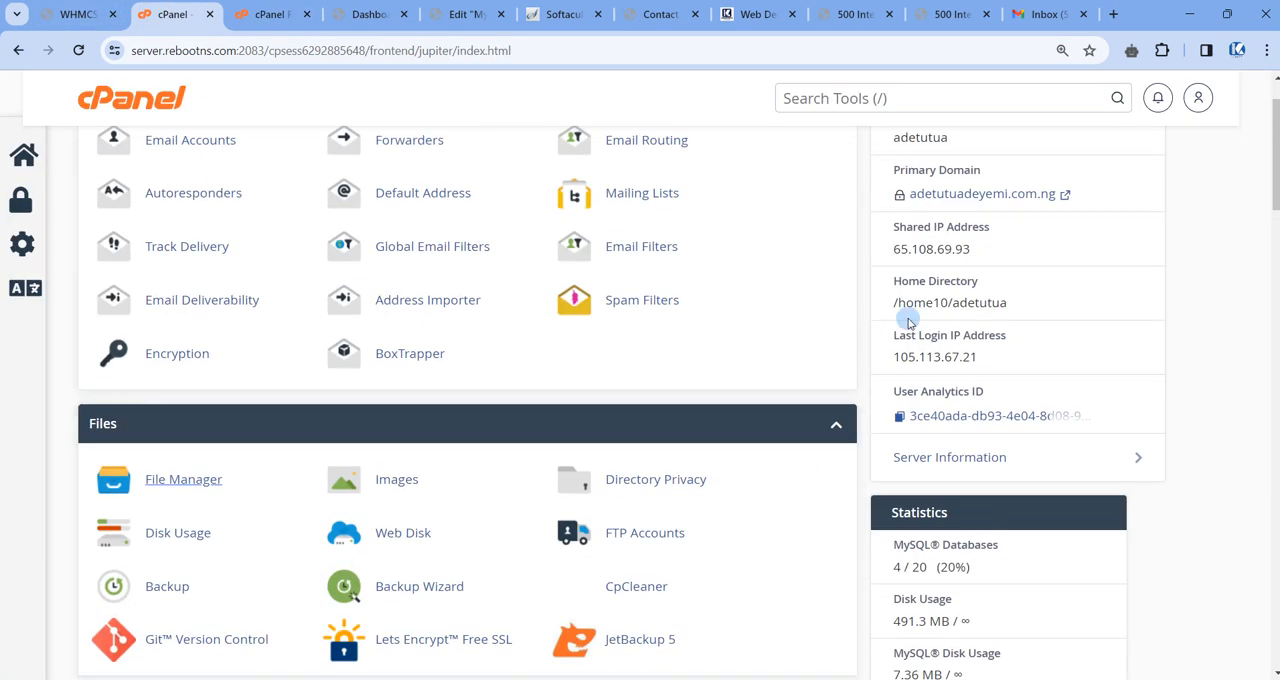
{"action": "scroll", "coordinate": [908, 322], "scroll_direction": "up", "scroll_amount": 1}
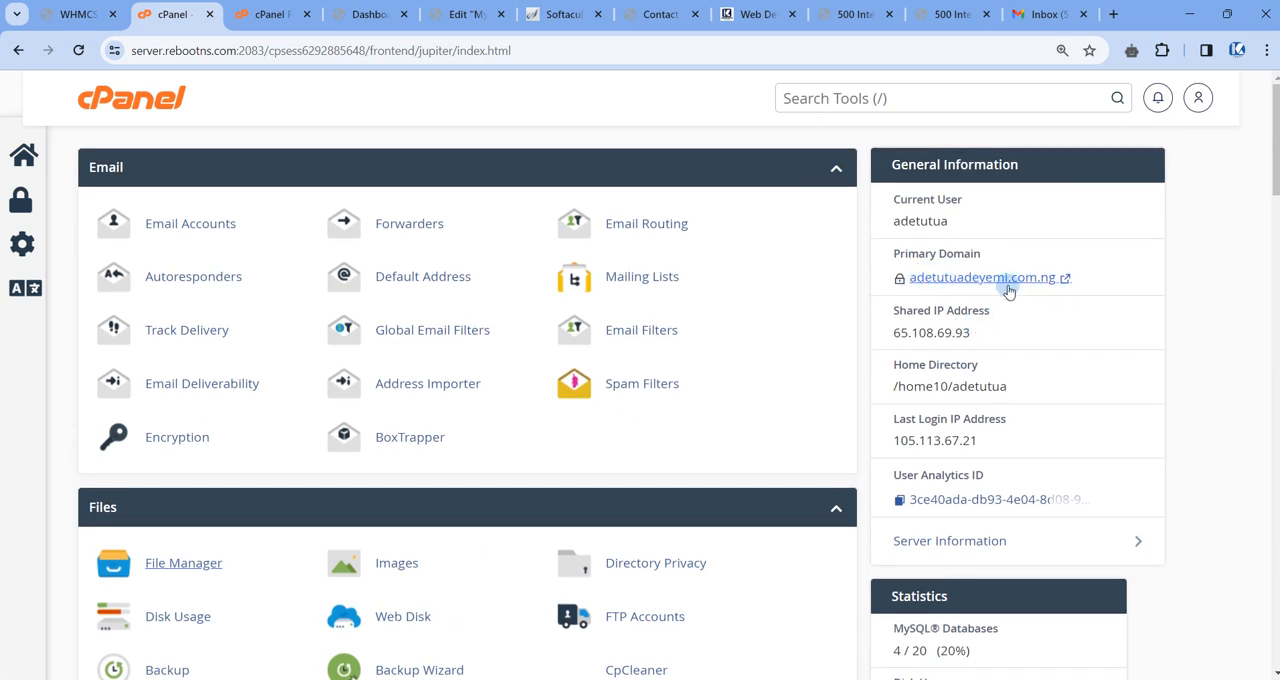
Open public_html from the home directory in File Manager and examine its WordPress files and folders.
{"action": "left_click", "coordinate": [266, 14]}
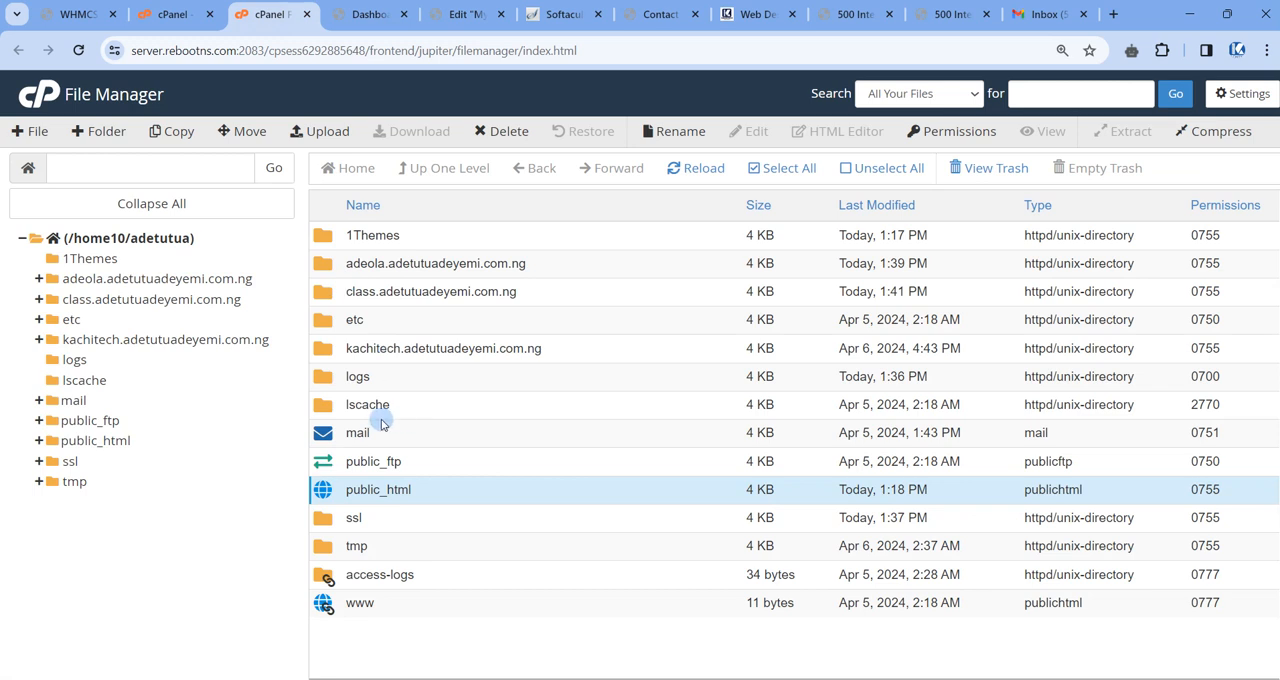
{"action": "double_click", "coordinate": [322, 494]}
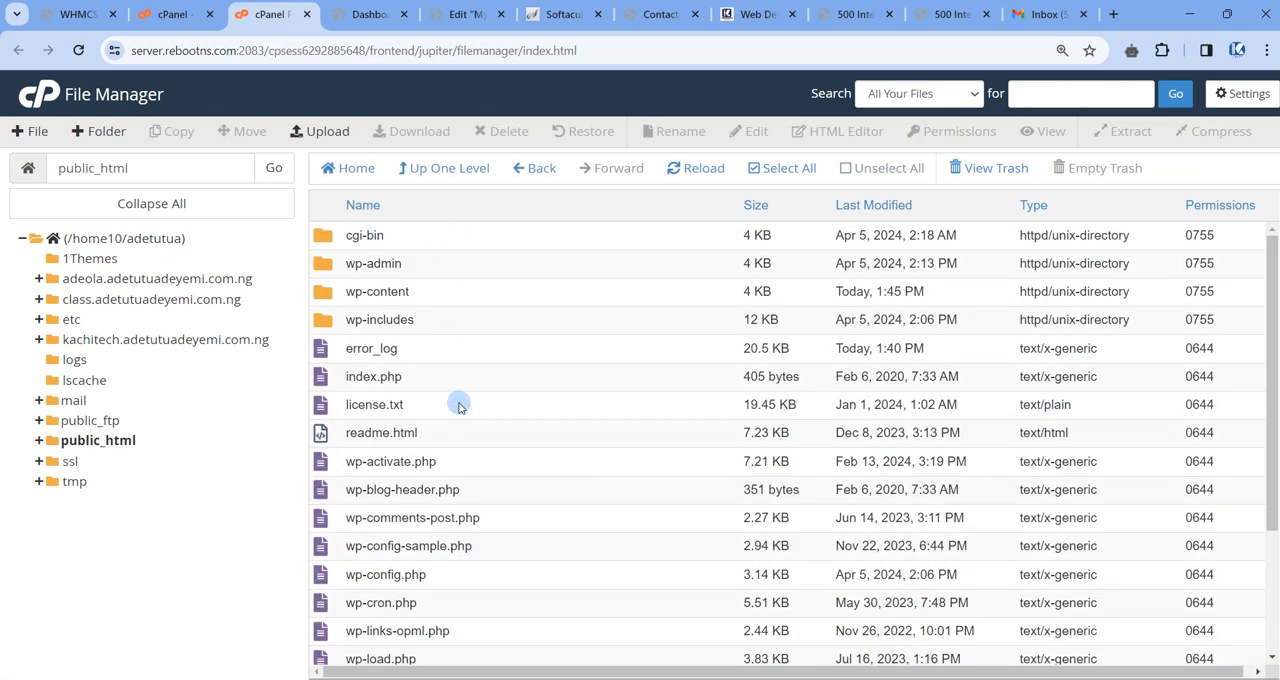
{"action": "left_click", "coordinate": [450, 168]}
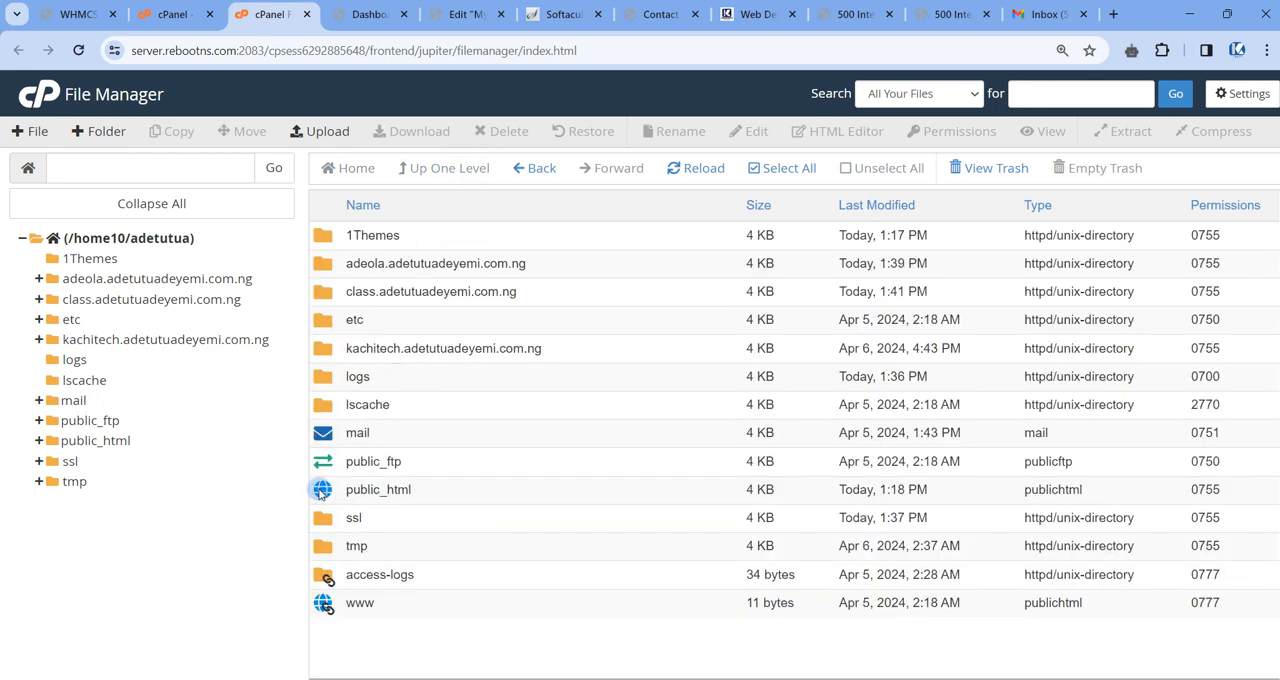
{"action": "double_click", "coordinate": [322, 489]}
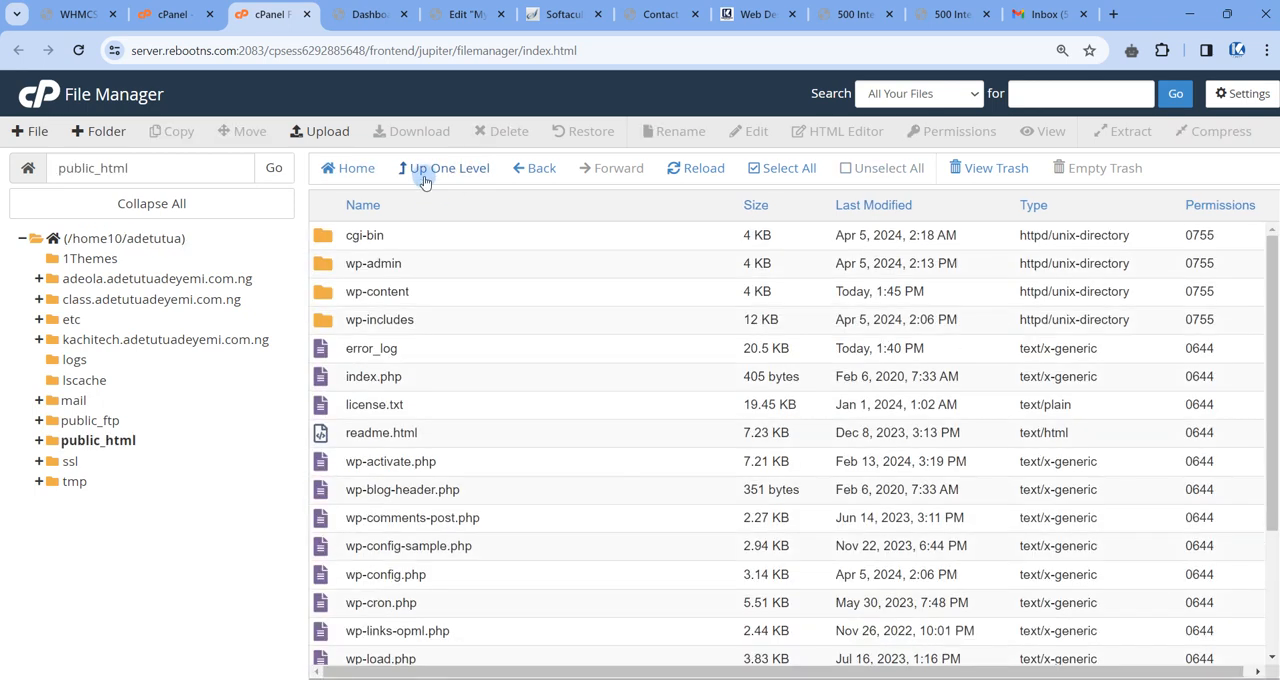
{"action": "left_click", "coordinate": [425, 169]}
{"action": "left_click", "coordinate": [320, 499]}
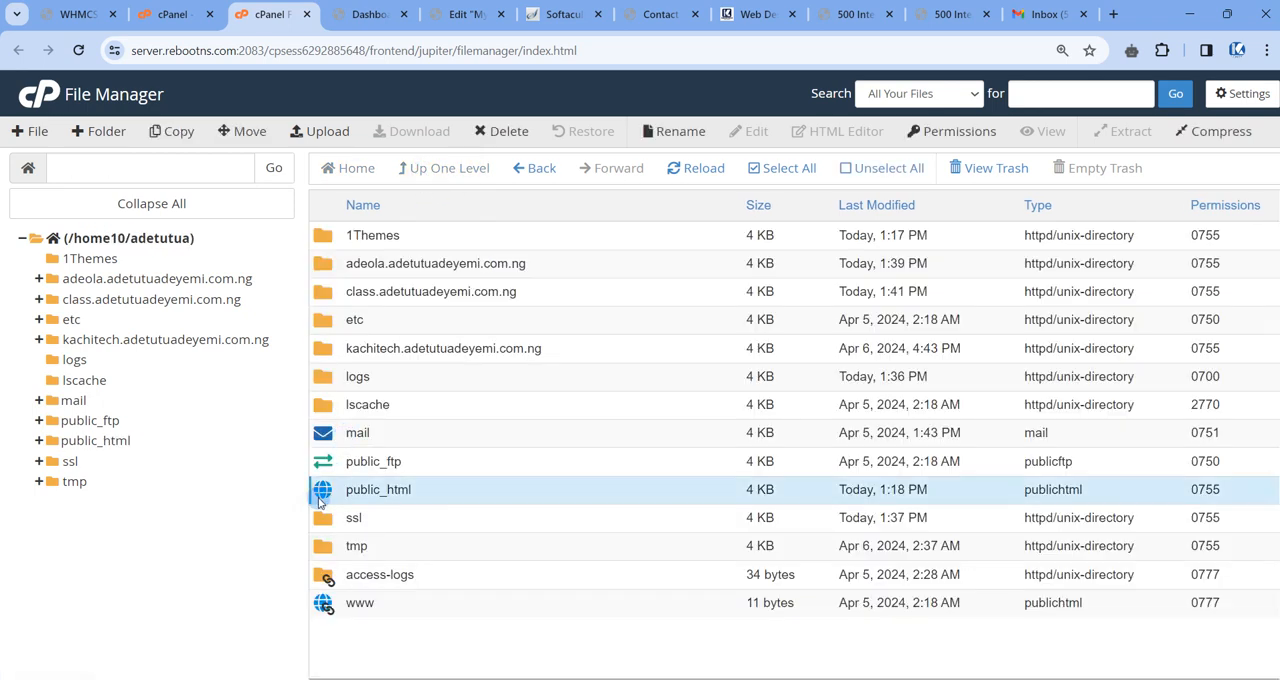
{"action": "double_click", "coordinate": [322, 490]}
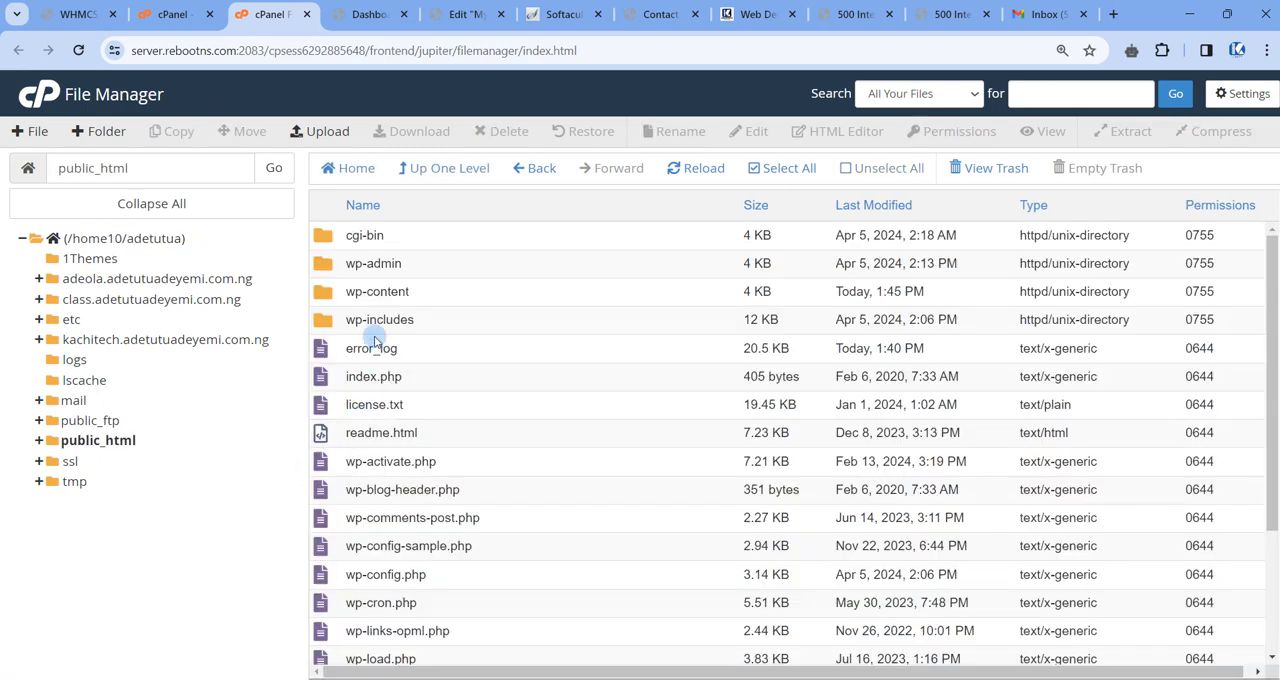
{"action": "scroll", "coordinate": [460, 386], "scroll_direction": "down", "scroll_amount": 1}
{"action": "scroll", "coordinate": [465, 380], "scroll_direction": "up", "scroll_amount": 1}
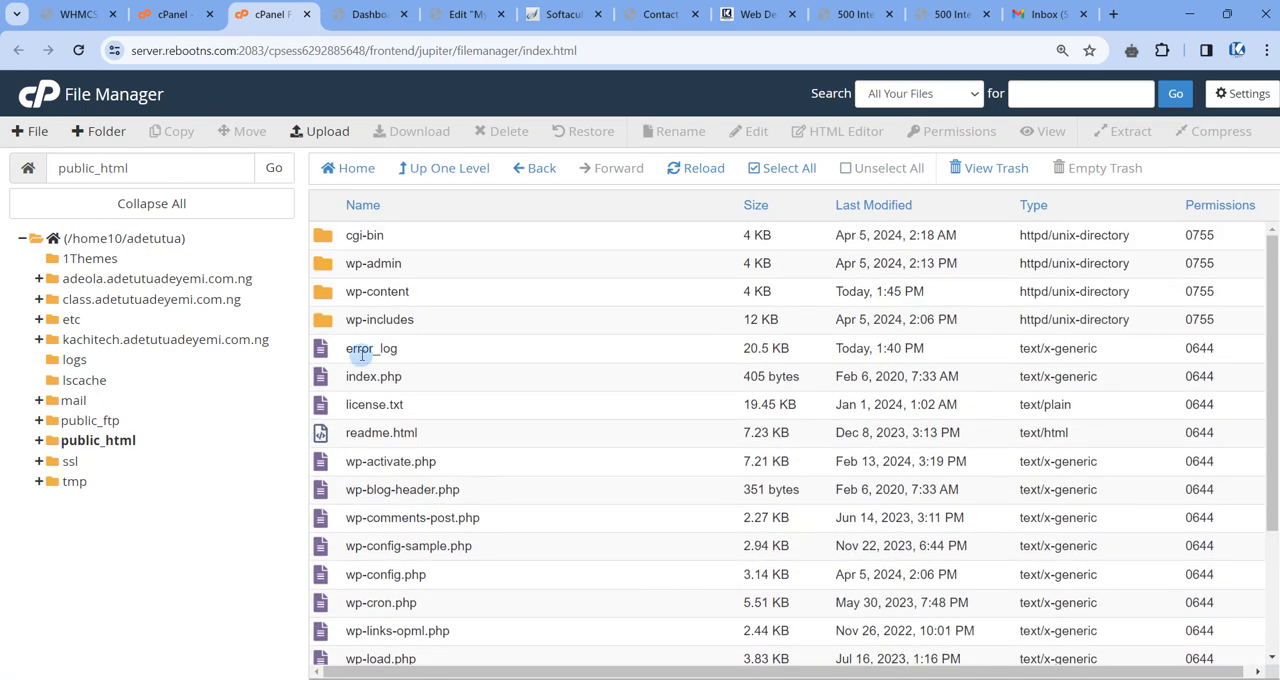
{"action": "scroll", "coordinate": [470, 388], "scroll_direction": "down", "scroll_amount": 2}
{"action": "scroll", "coordinate": [472, 388], "scroll_direction": "up", "scroll_amount": 2}
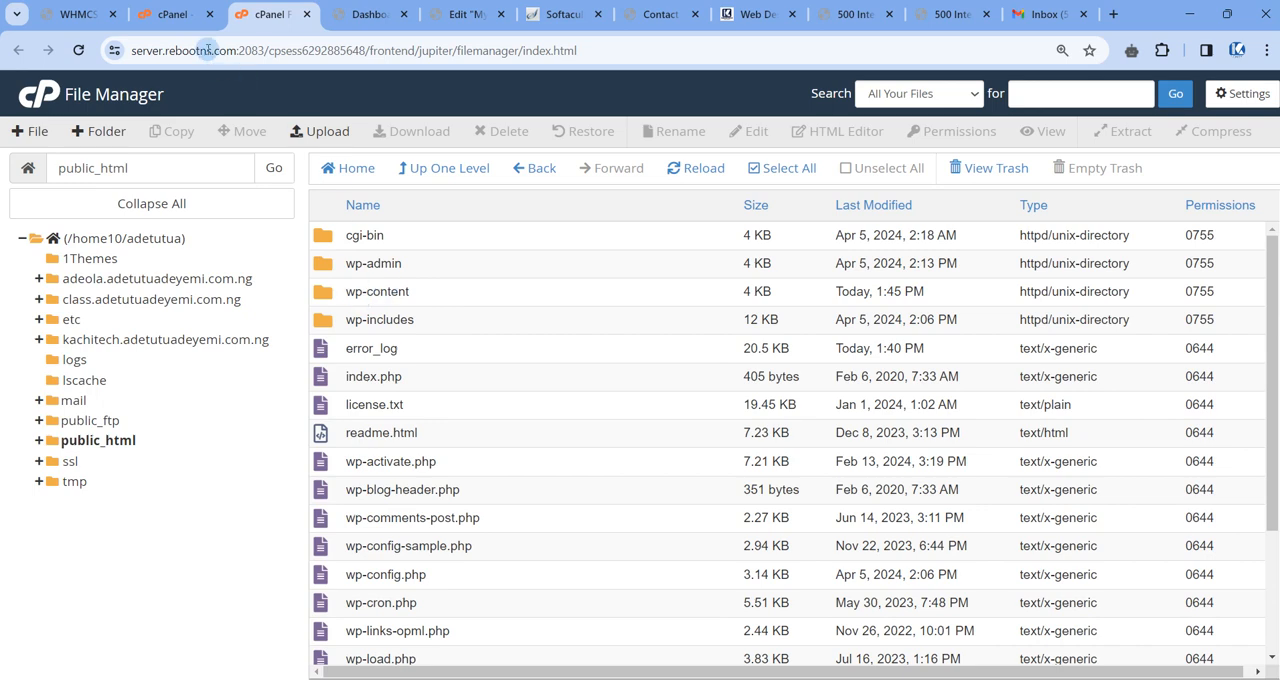
Open the primary domain's website from cPanel and compare it with the public_html contents in File Manager.
{"action": "left_click", "coordinate": [163, 14]}
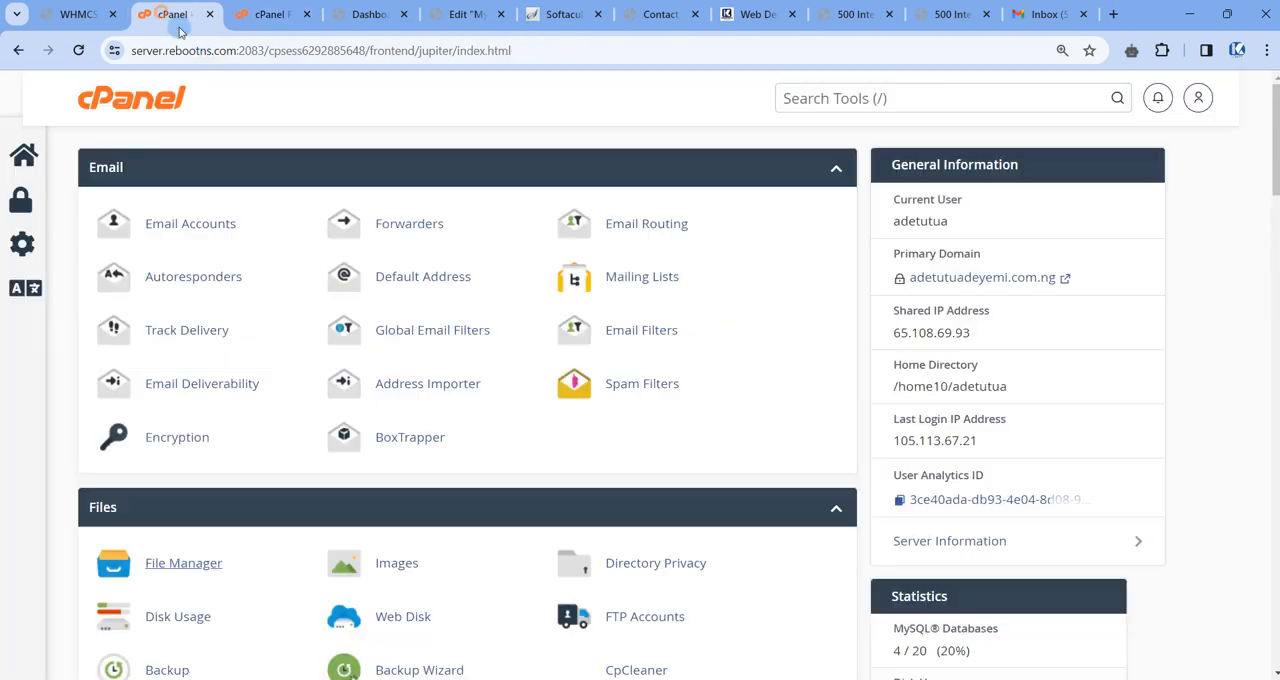
{"action": "left_click", "coordinate": [953, 279]}
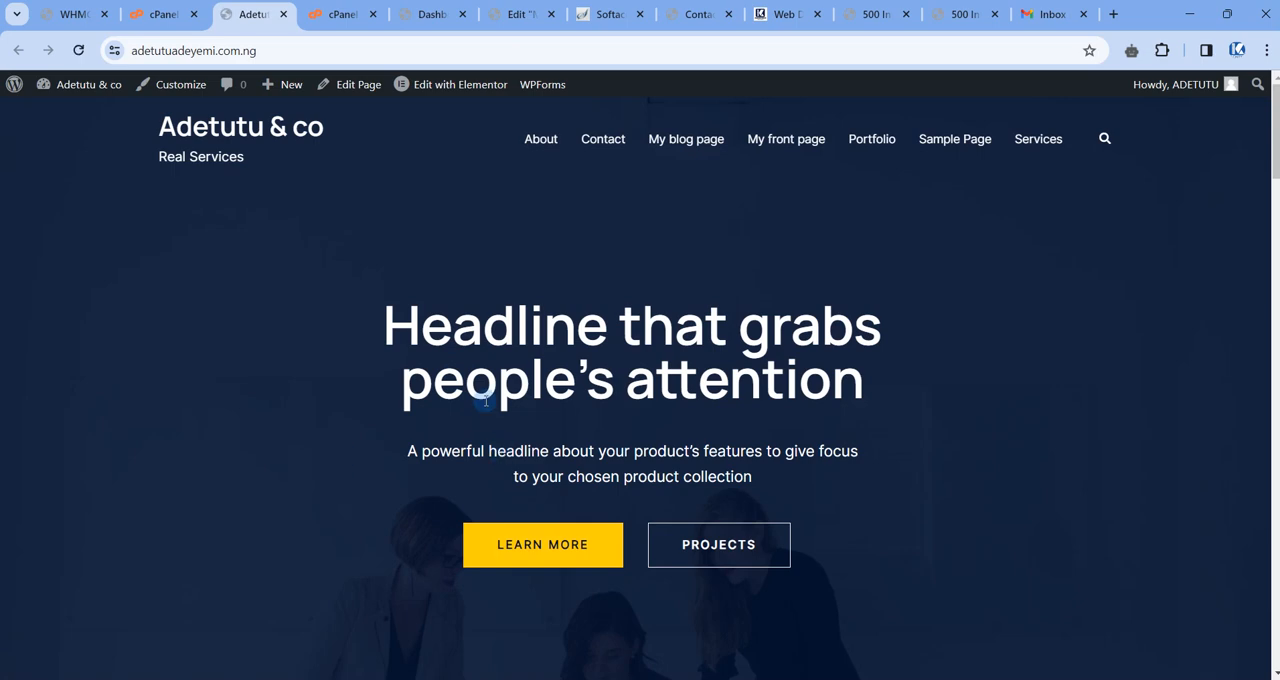
{"action": "left_click", "coordinate": [335, 18]}
{"action": "scroll", "coordinate": [597, 541], "scroll_direction": "down", "scroll_amount": 2}
{"action": "scroll", "coordinate": [590, 541], "scroll_direction": "up", "scroll_amount": 1}
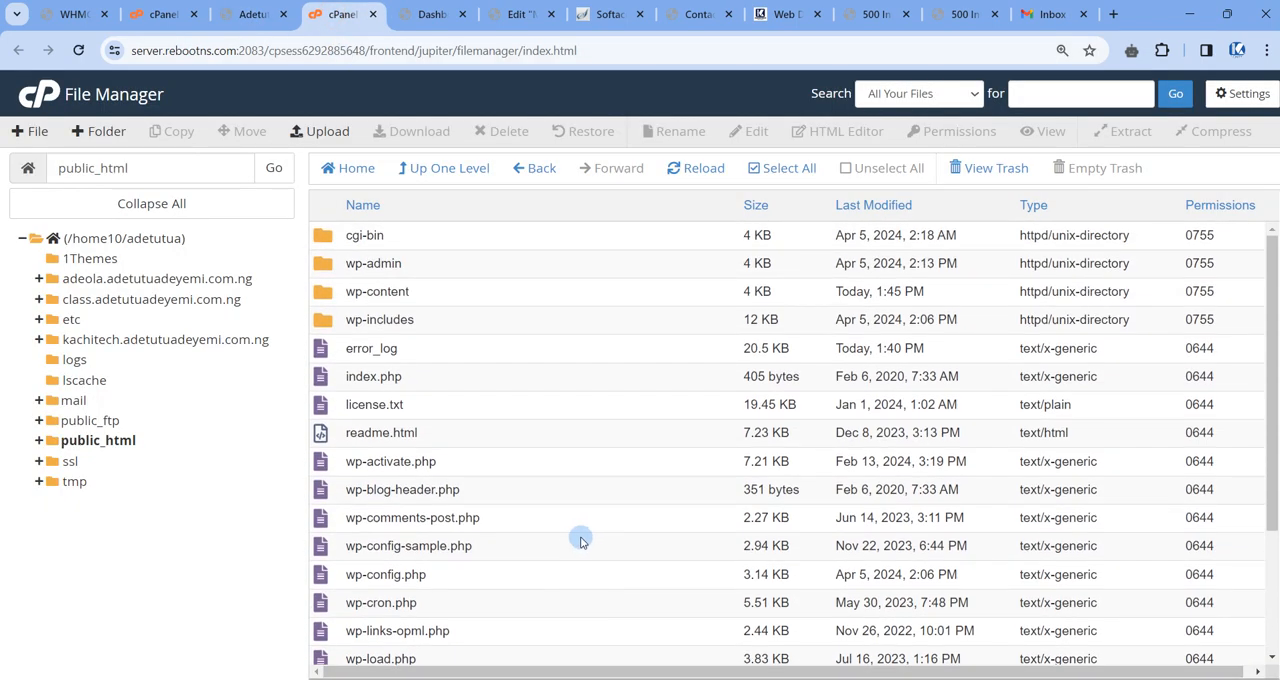
Examine the files in the subdomain folder just below 1Themes and return to the home directory.
{"action": "left_click", "coordinate": [430, 167]}
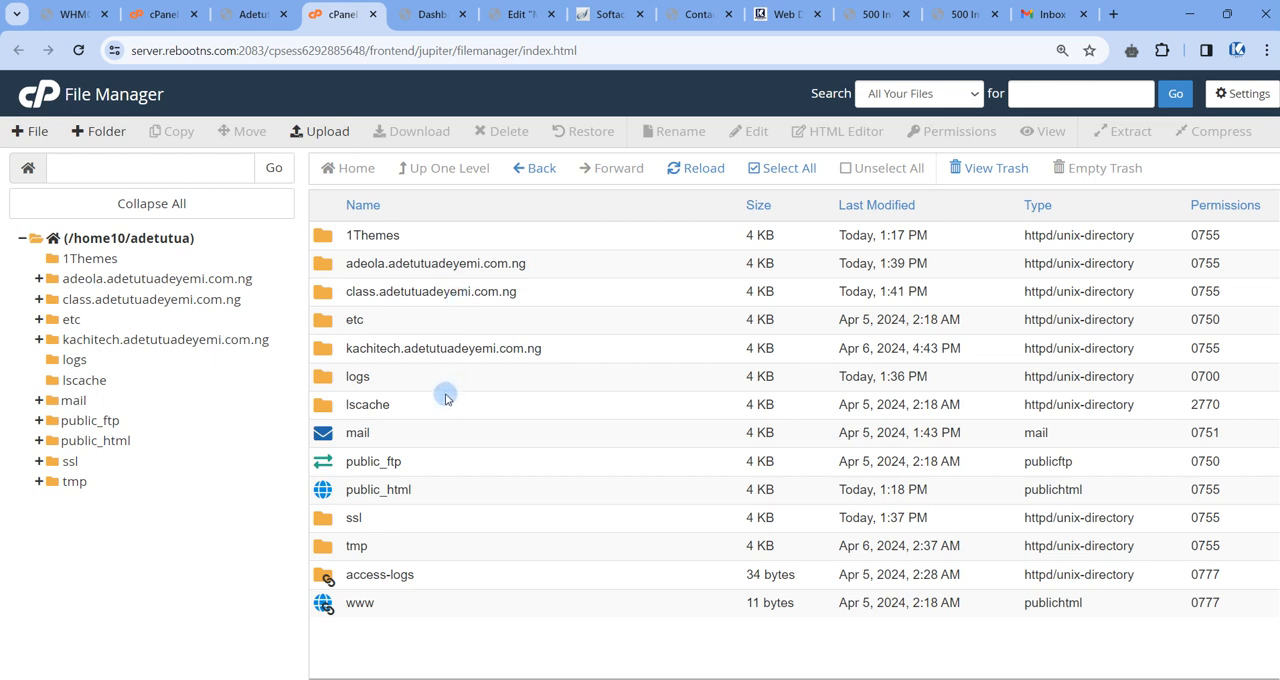
{"action": "left_click", "coordinate": [322, 263]}
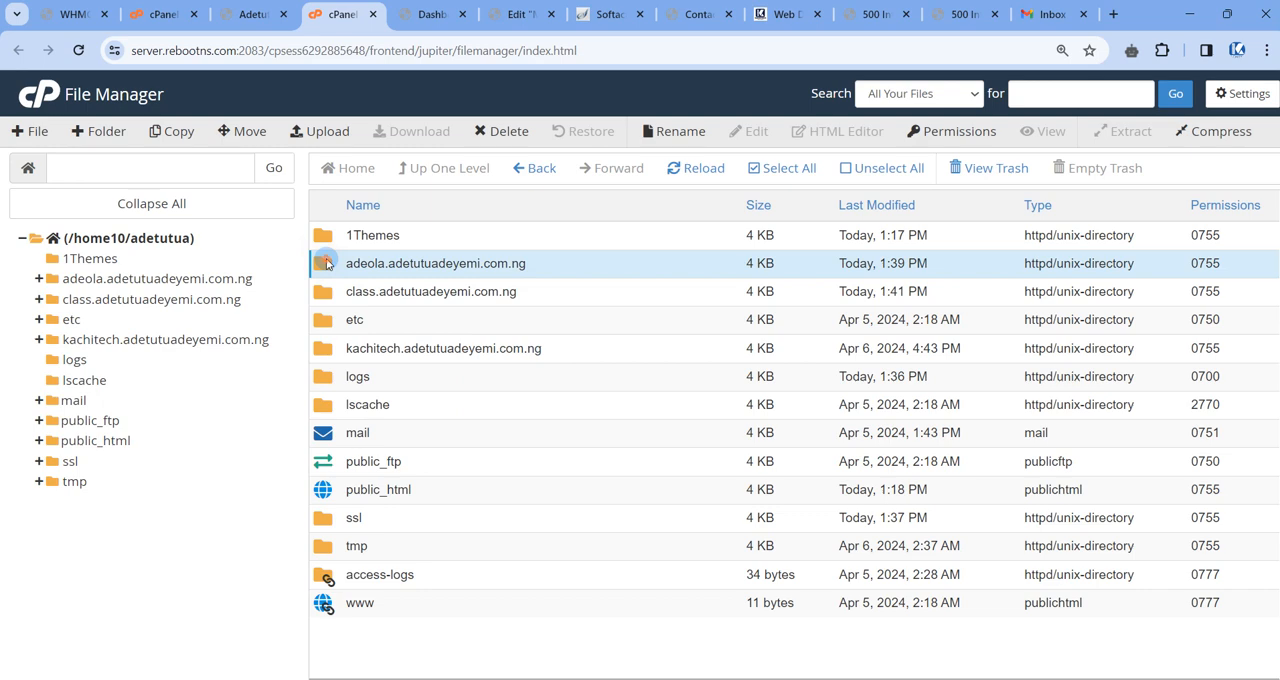
{"action": "double_click", "coordinate": [326, 263]}
{"action": "scroll", "coordinate": [405, 375], "scroll_direction": "down", "scroll_amount": 2}
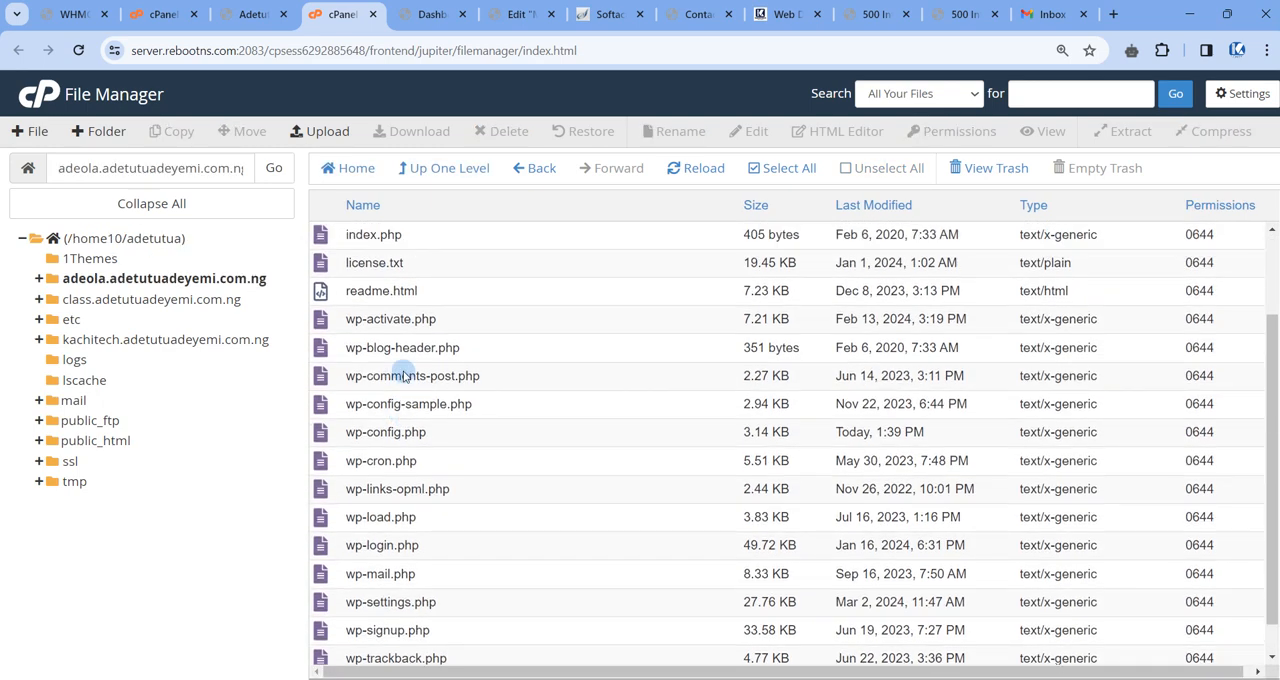
{"action": "scroll", "coordinate": [405, 375], "scroll_direction": "up", "scroll_amount": 2}
{"action": "left_click", "coordinate": [437, 177]}
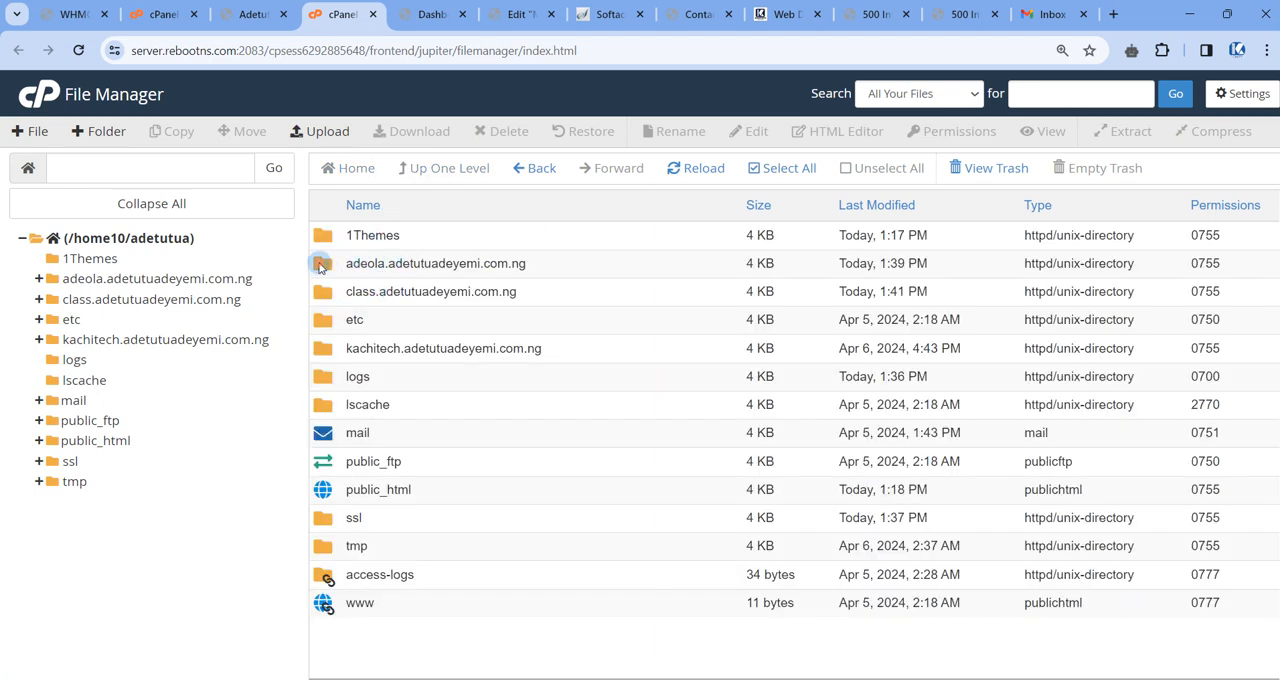
Point out the class and kachitech subdomain folders and open the class folder.
{"action": "left_click", "coordinate": [321, 291]}
{"action": "left_click", "coordinate": [322, 348]}
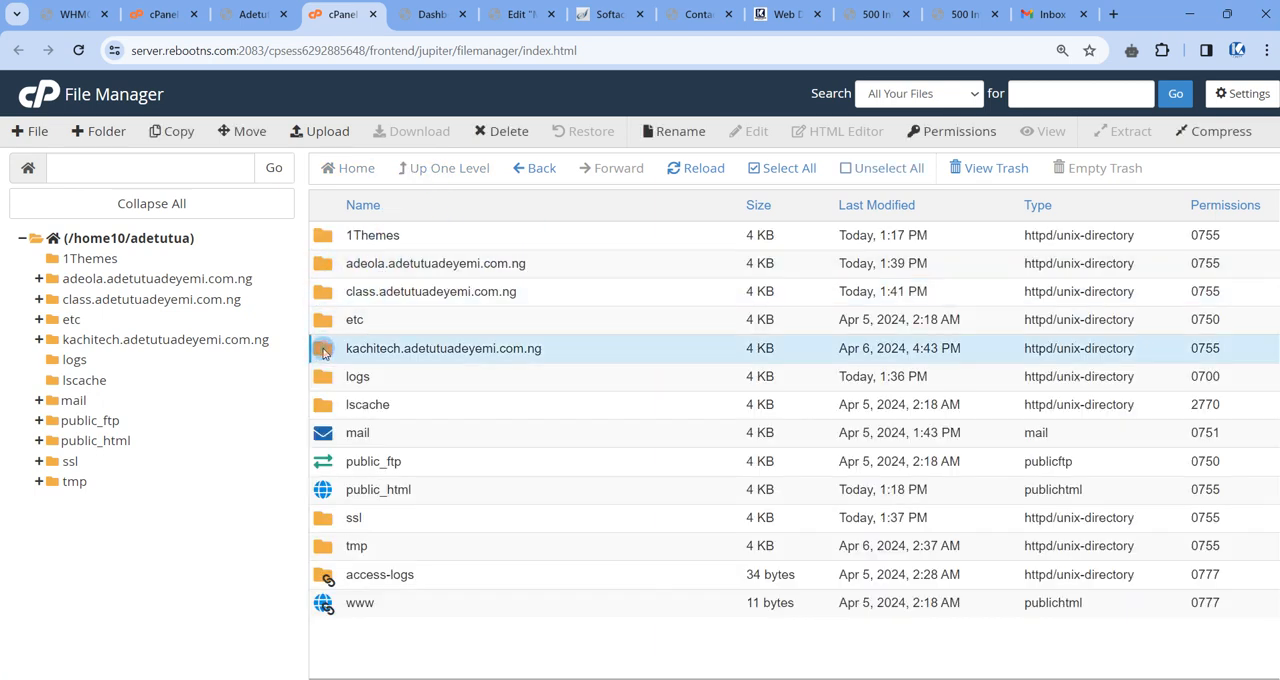
{"action": "double_click", "coordinate": [322, 291]}
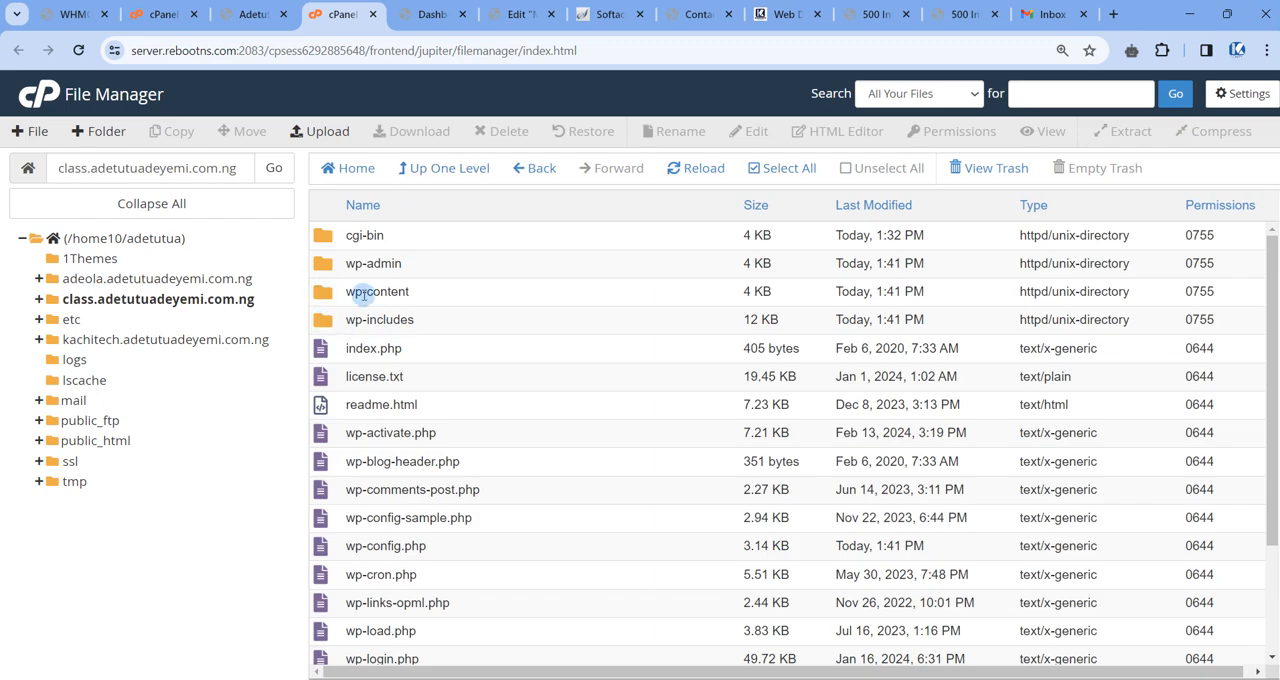
Check the class subdomain's WordPress dashboard and reopen its folder from the home directory in File Manager.
{"action": "left_click", "coordinate": [416, 18]}
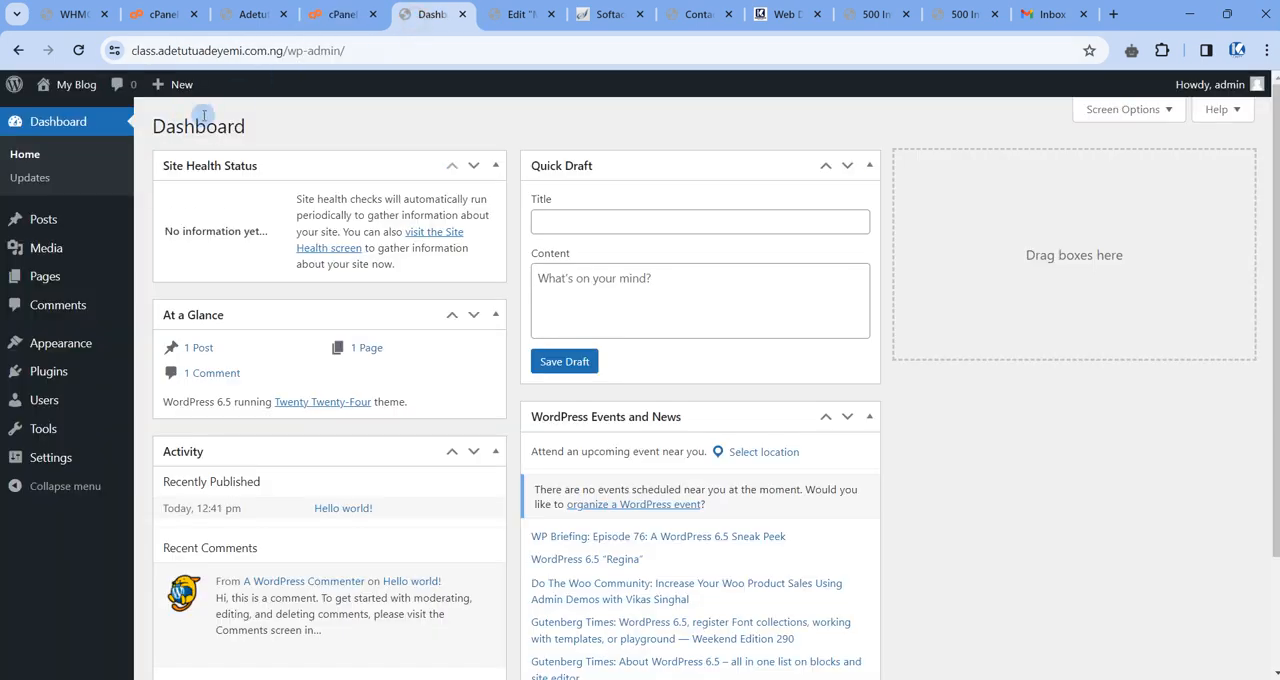
{"action": "left_click", "coordinate": [340, 14]}
{"action": "left_click", "coordinate": [415, 168]}
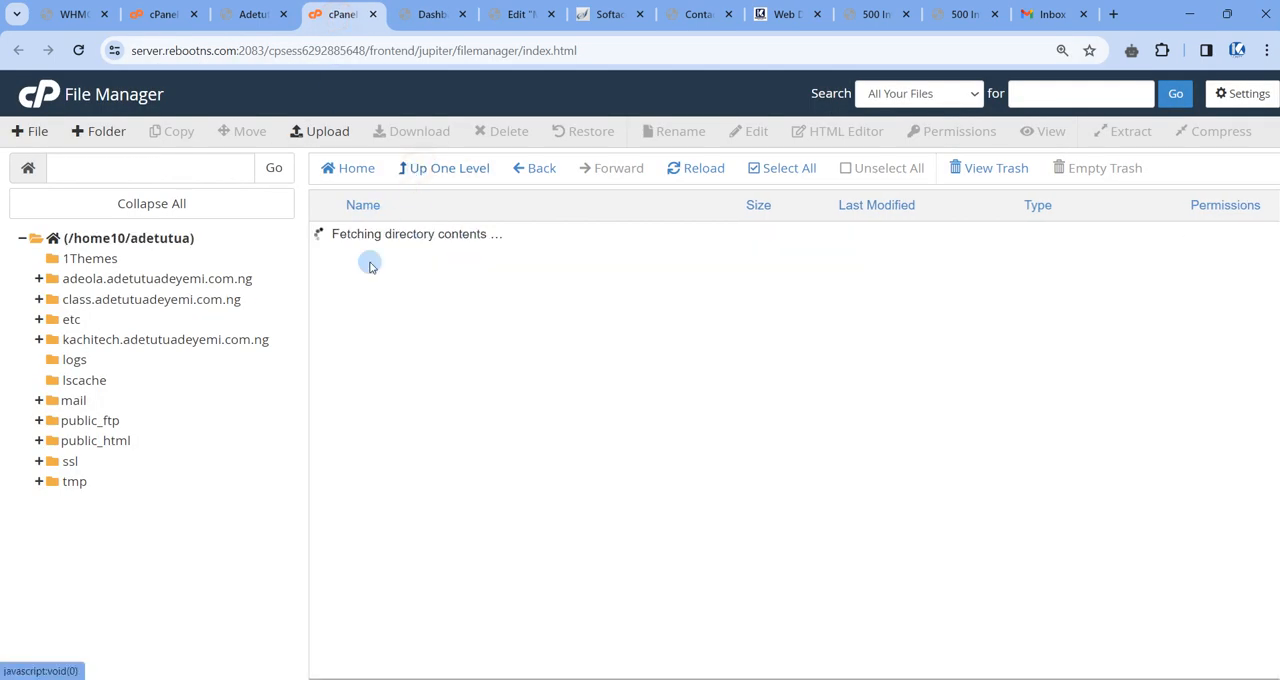
{"action": "double_click", "coordinate": [328, 294]}
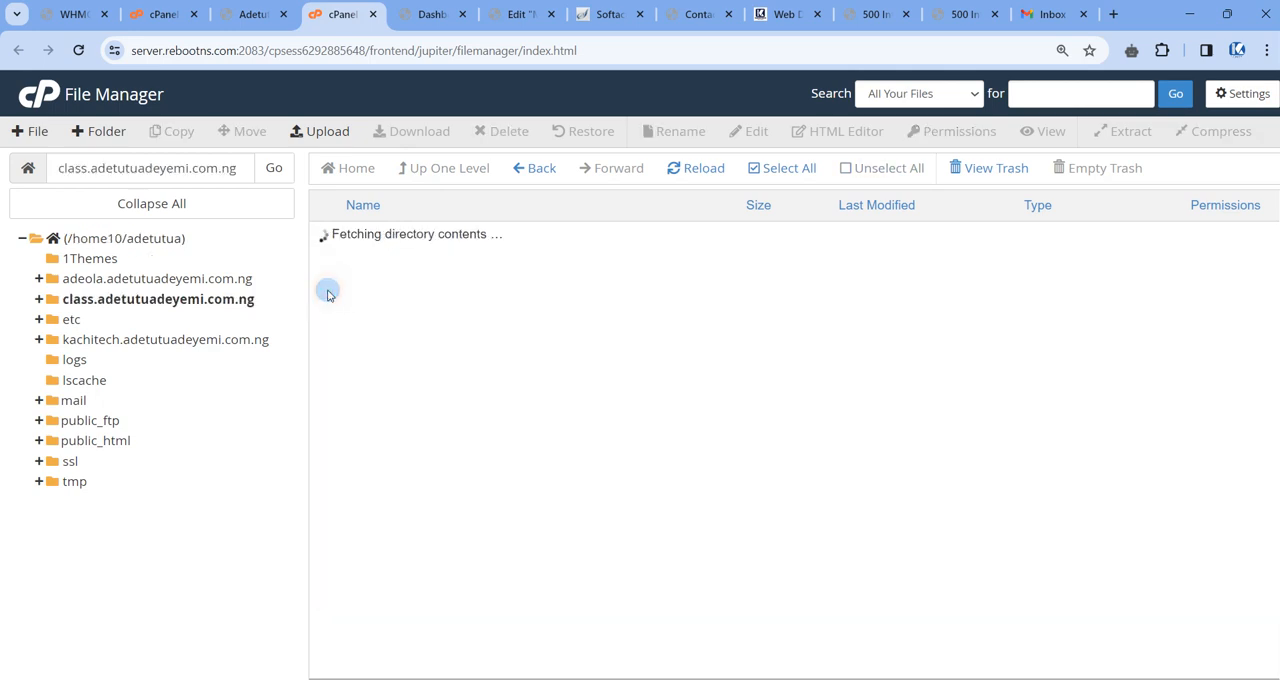
Open the class subdomain's live site and compare its web address with the folder path in File Manager.
{"action": "left_click", "coordinate": [414, 16]}
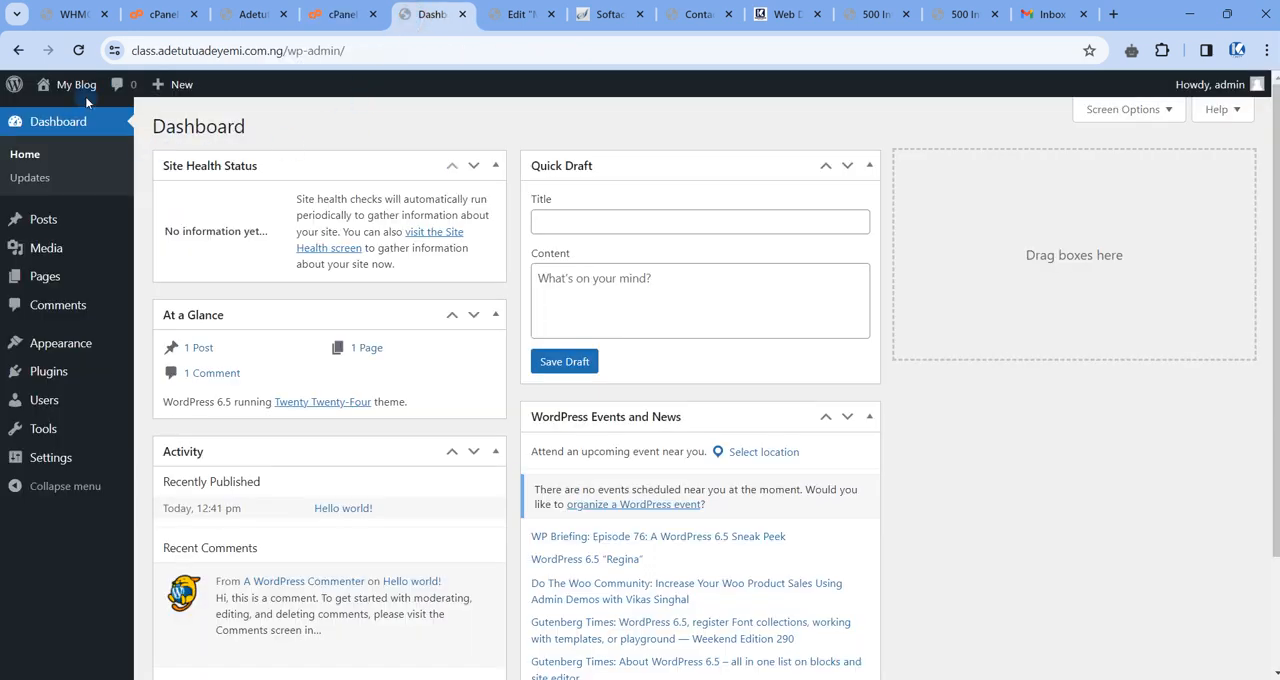
{"action": "mouse_move", "coordinate": [77, 121]}
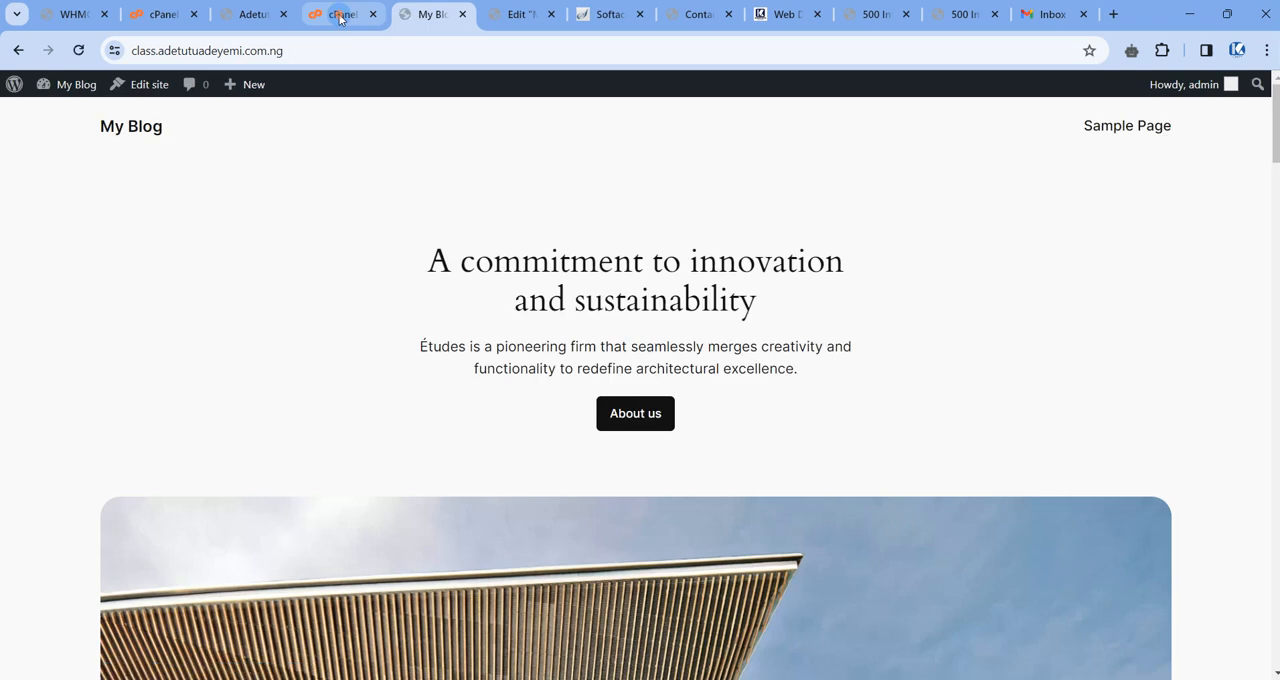
{"action": "left_click", "coordinate": [340, 14]}
{"action": "triple_click", "coordinate": [203, 170]}
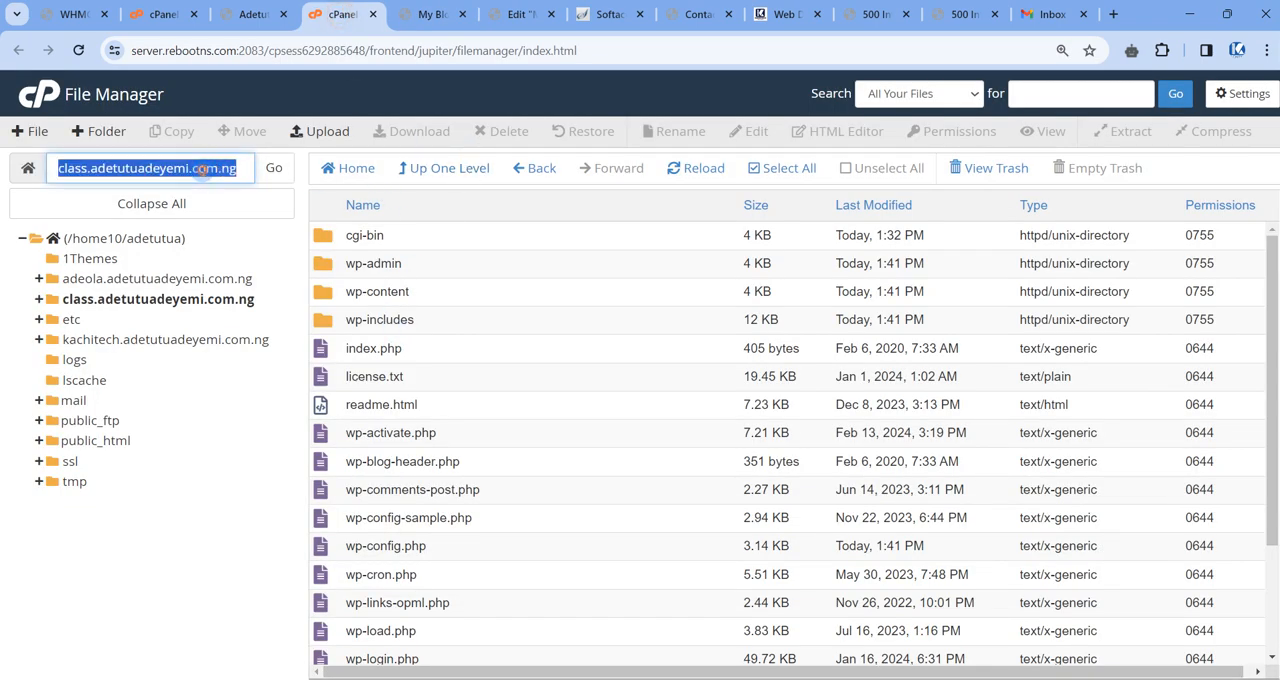
{"action": "left_click", "coordinate": [430, 14]}
{"action": "double_click", "coordinate": [189, 50]}
{"action": "left_click", "coordinate": [222, 51]}
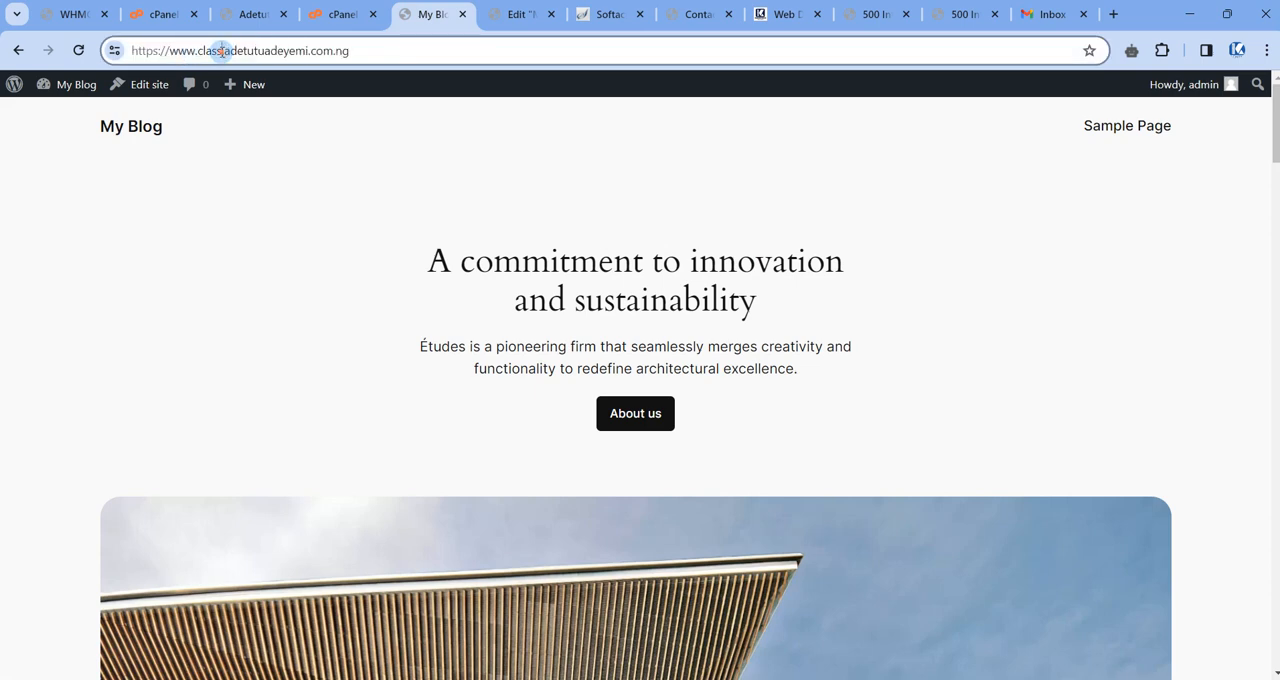
{"action": "left_click", "coordinate": [317, 17]}
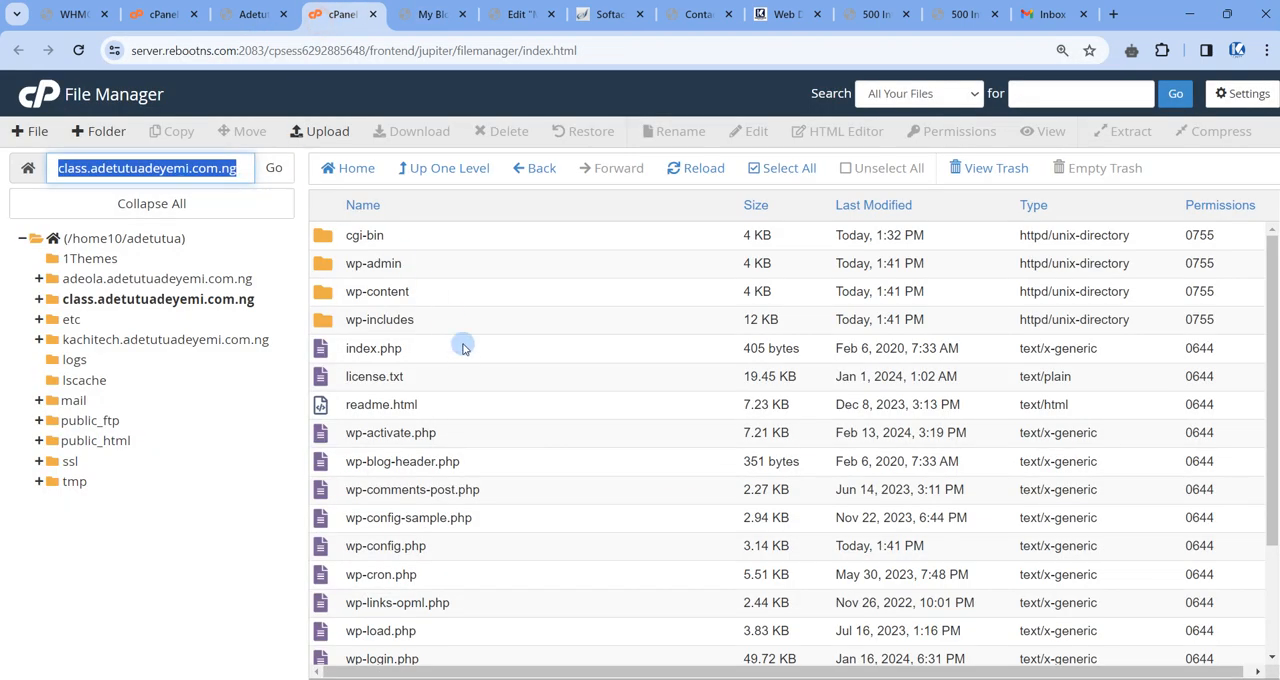
Return to the home directory and open the wp-content folder inside the class subdomain's folder.
{"action": "left_click", "coordinate": [428, 168]}
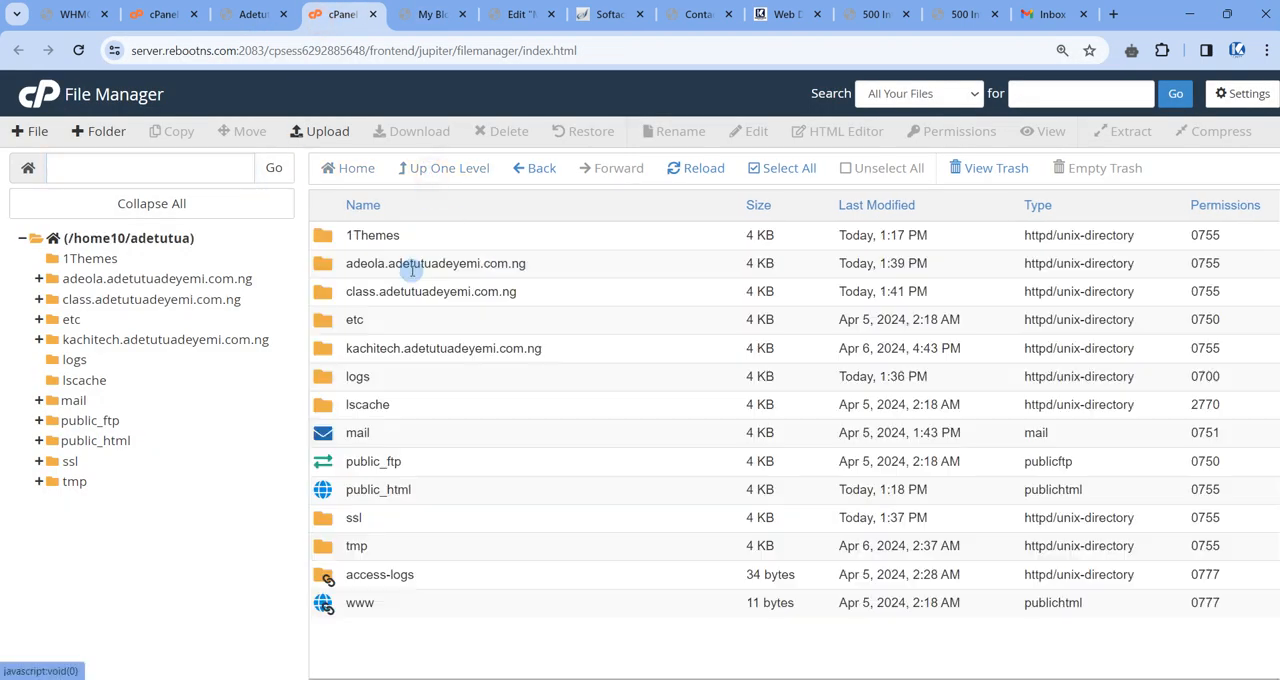
{"action": "double_click", "coordinate": [327, 292]}
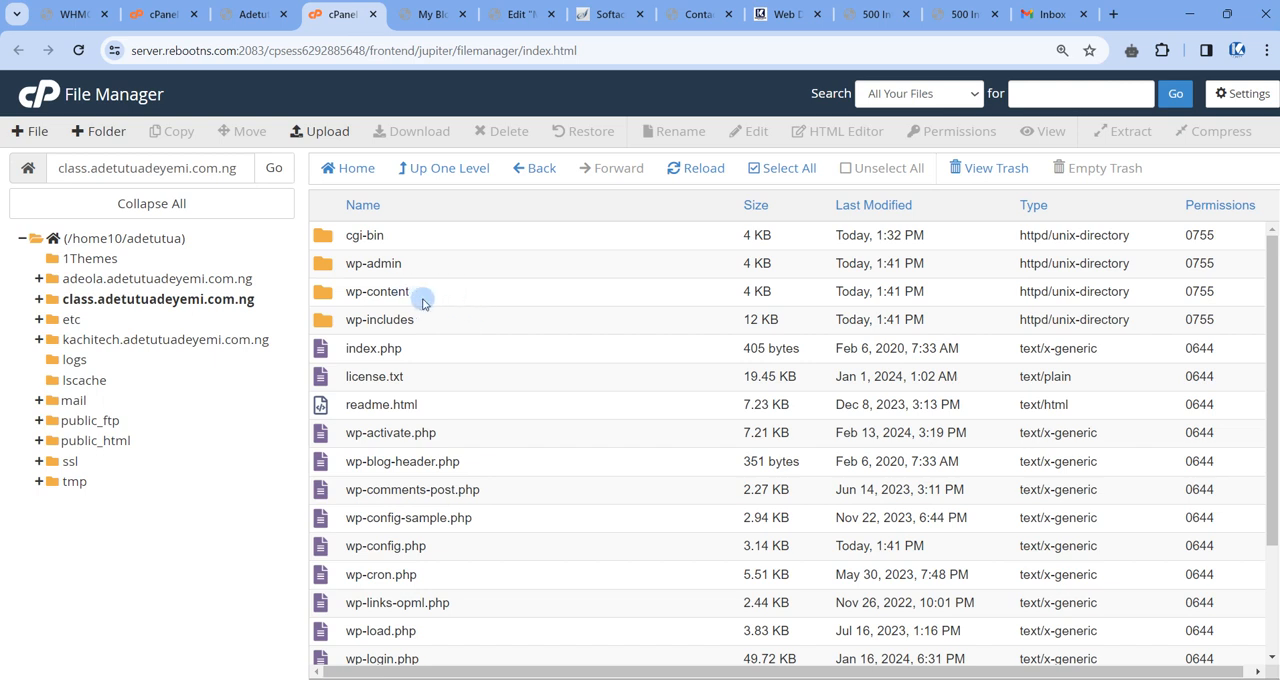
{"action": "left_click", "coordinate": [425, 302]}
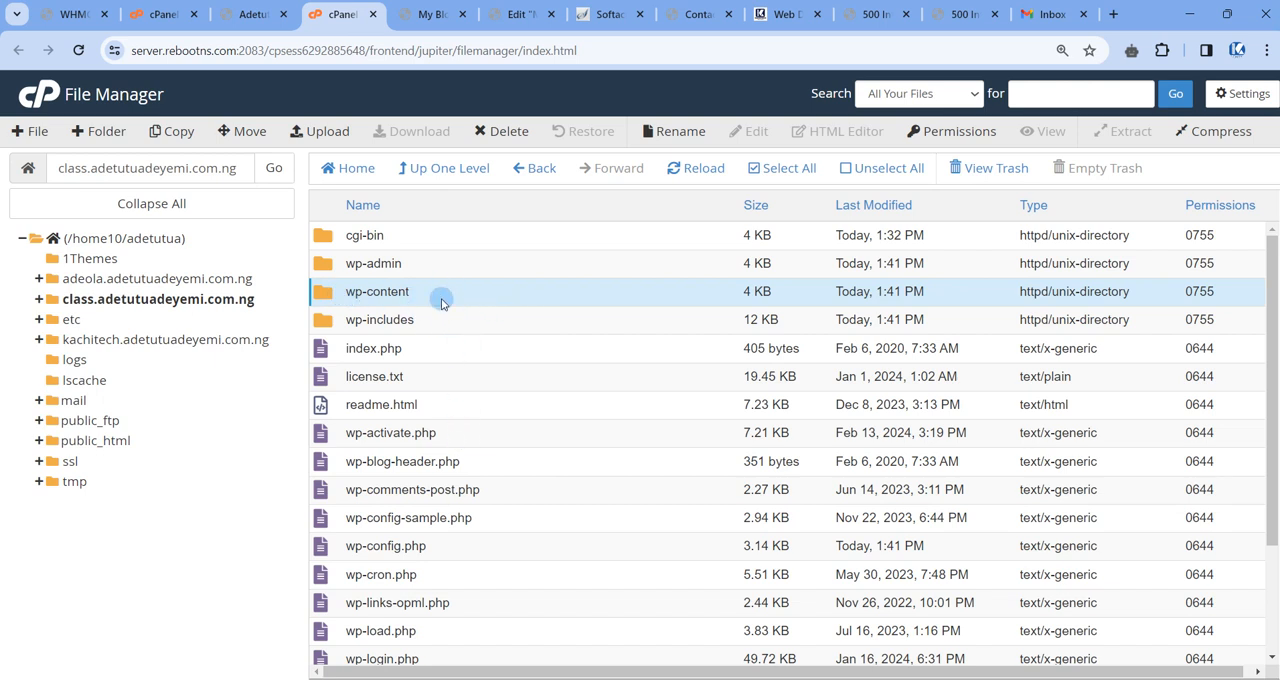
{"action": "double_click", "coordinate": [442, 302]}
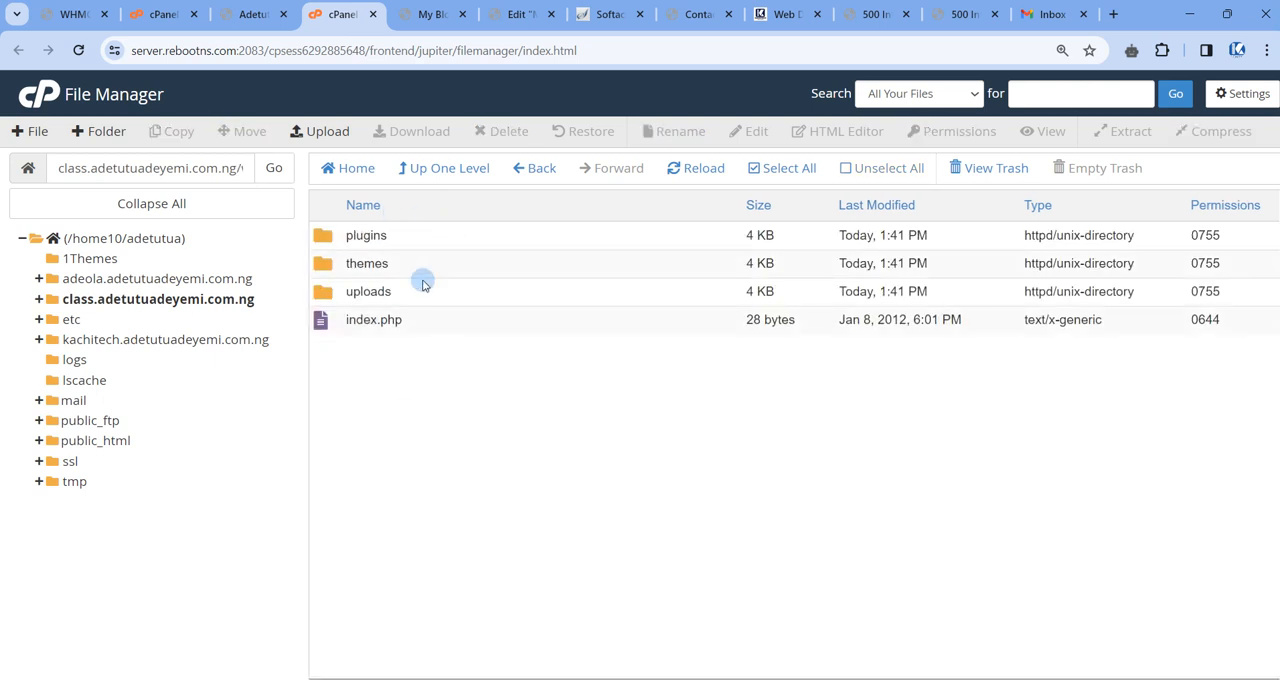
Point out the plugins, themes and uploads folders in wp-content and open the themes folder.
{"action": "left_click", "coordinate": [430, 238]}
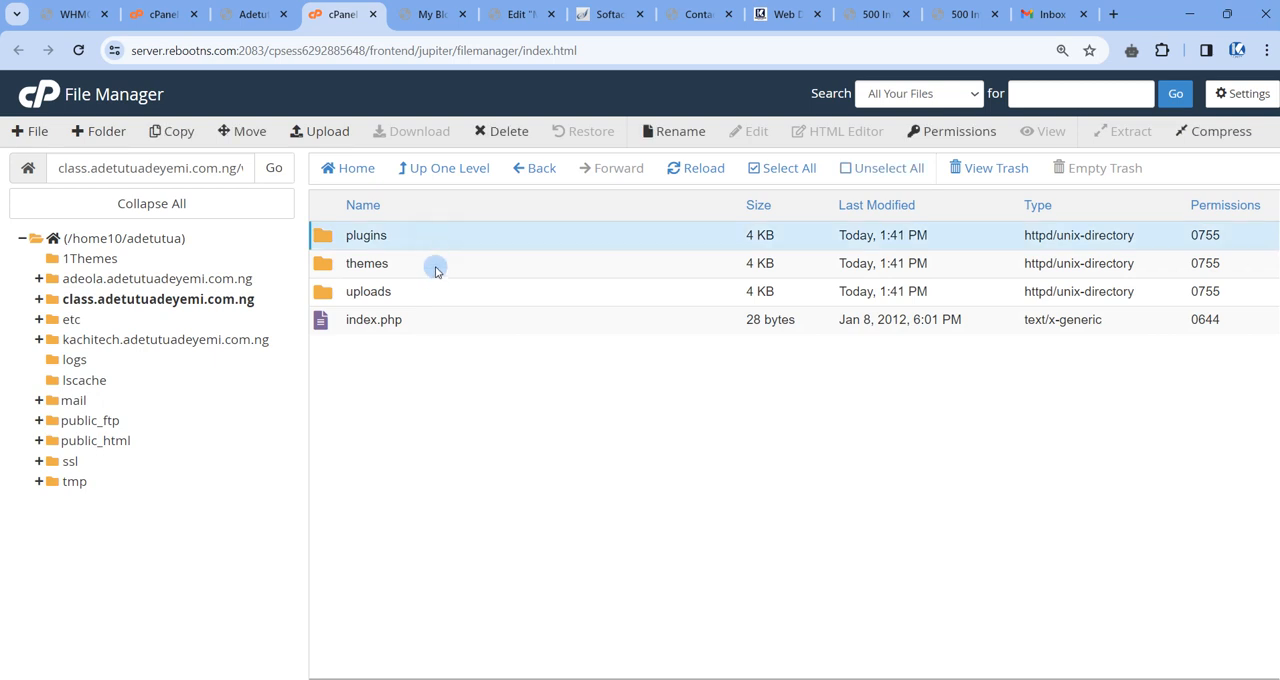
{"action": "left_click", "coordinate": [435, 266]}
{"action": "left_click", "coordinate": [423, 295]}
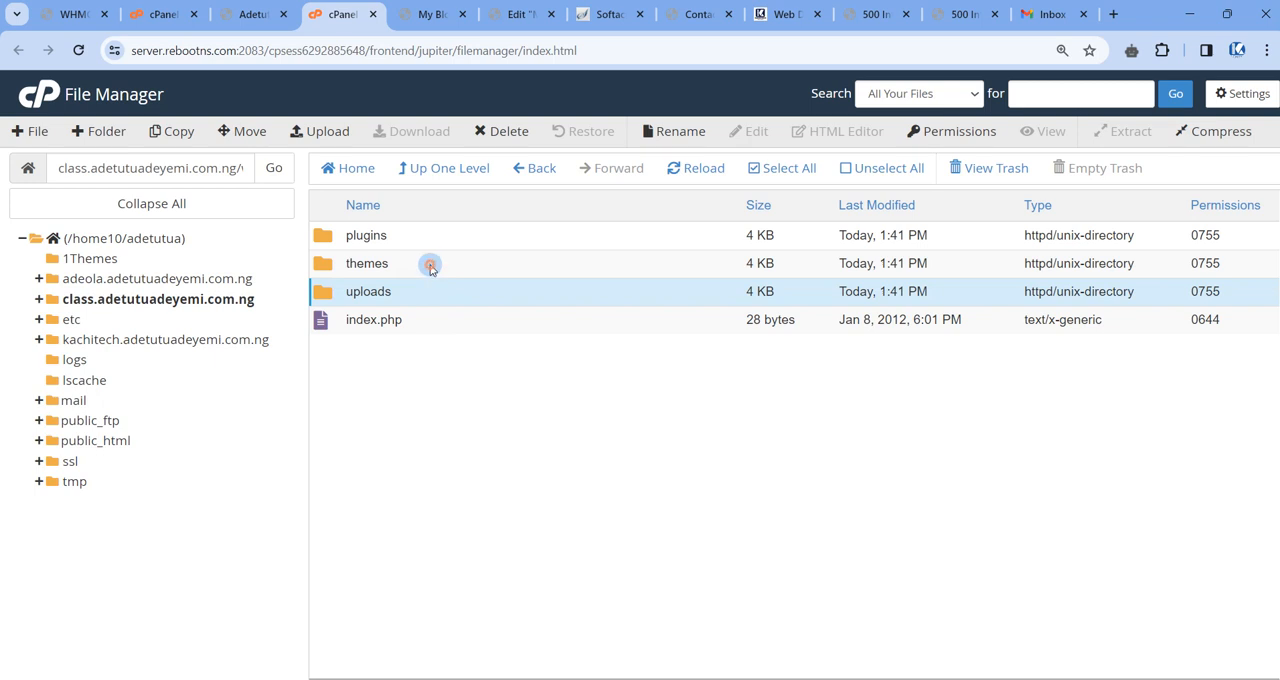
{"action": "double_click", "coordinate": [430, 265]}
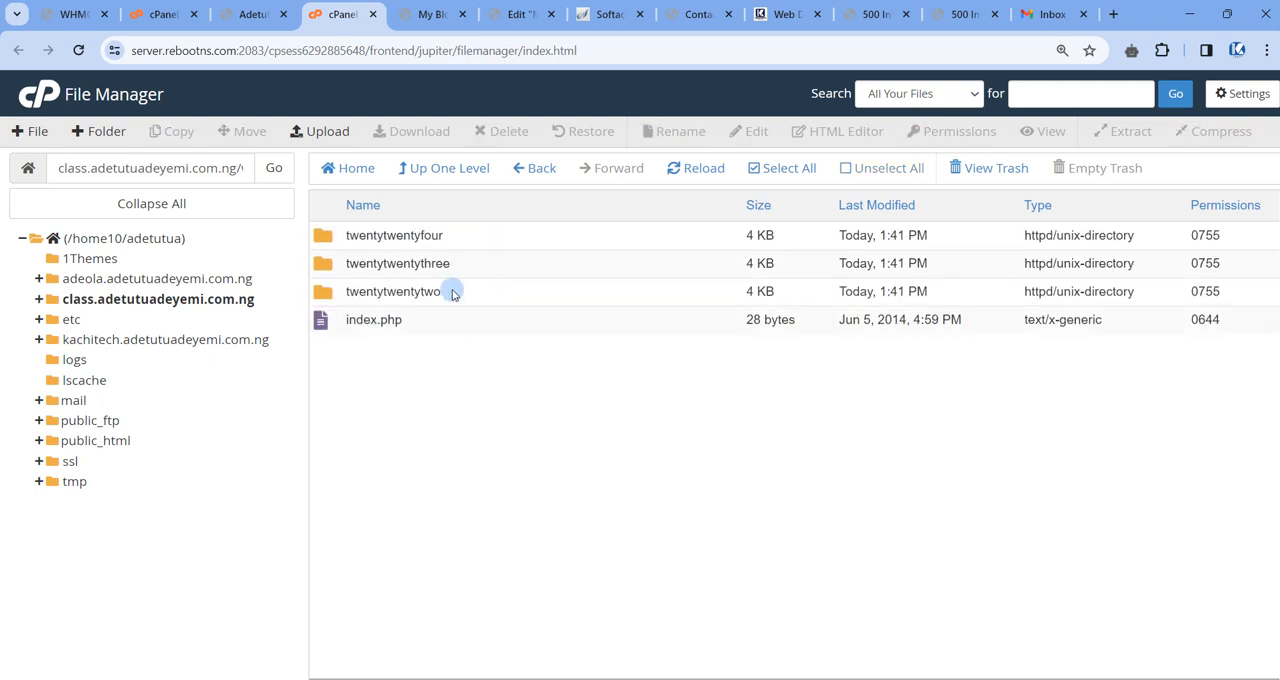
Compare the theme folders in File Manager with the Themes page in the class subdomain's WordPress dashboard.
{"action": "left_click", "coordinate": [465, 269]}
{"action": "left_click", "coordinate": [460, 293]}
{"action": "left_click", "coordinate": [466, 238]}
{"action": "left_click", "coordinate": [467, 263]}
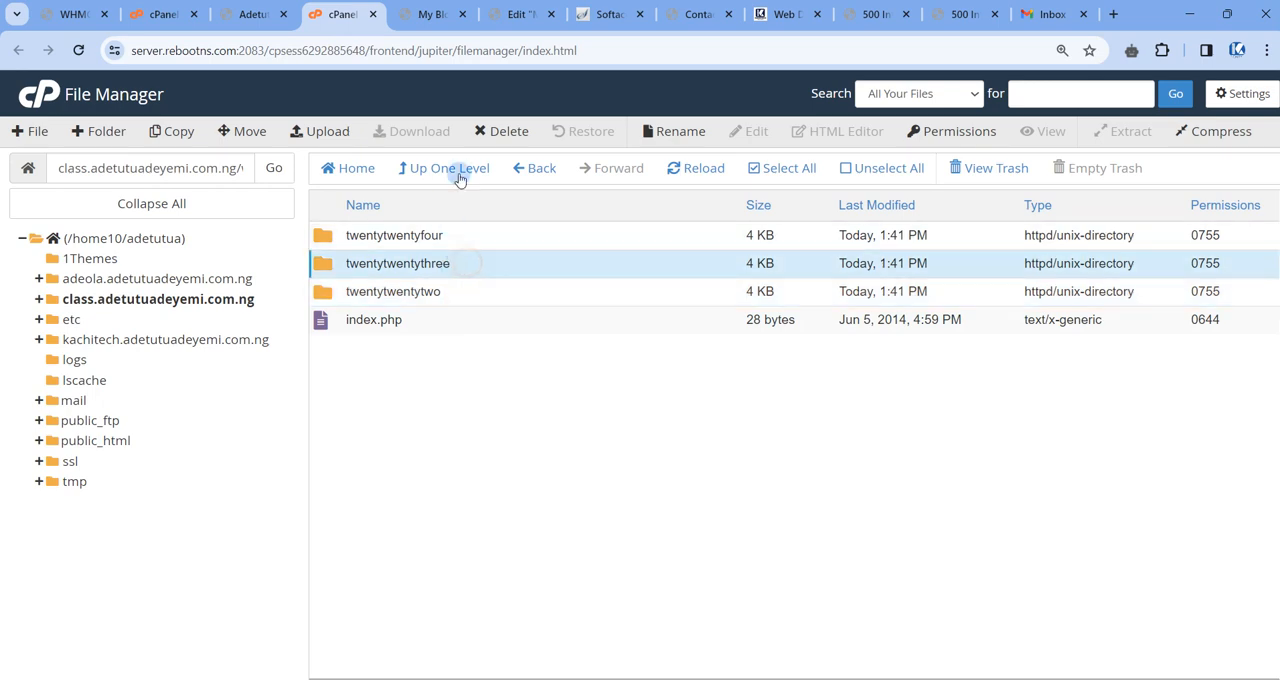
{"action": "left_click", "coordinate": [420, 14]}
{"action": "mouse_move", "coordinate": [80, 88]}
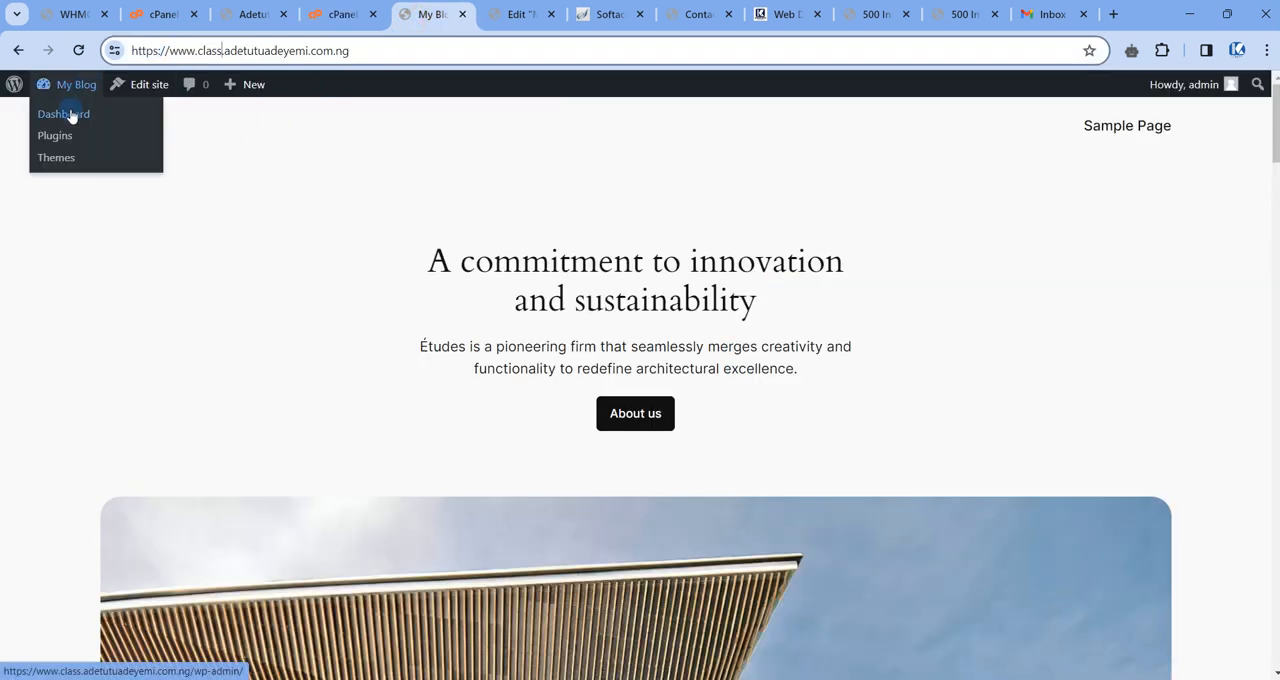
{"action": "left_click", "coordinate": [71, 112]}
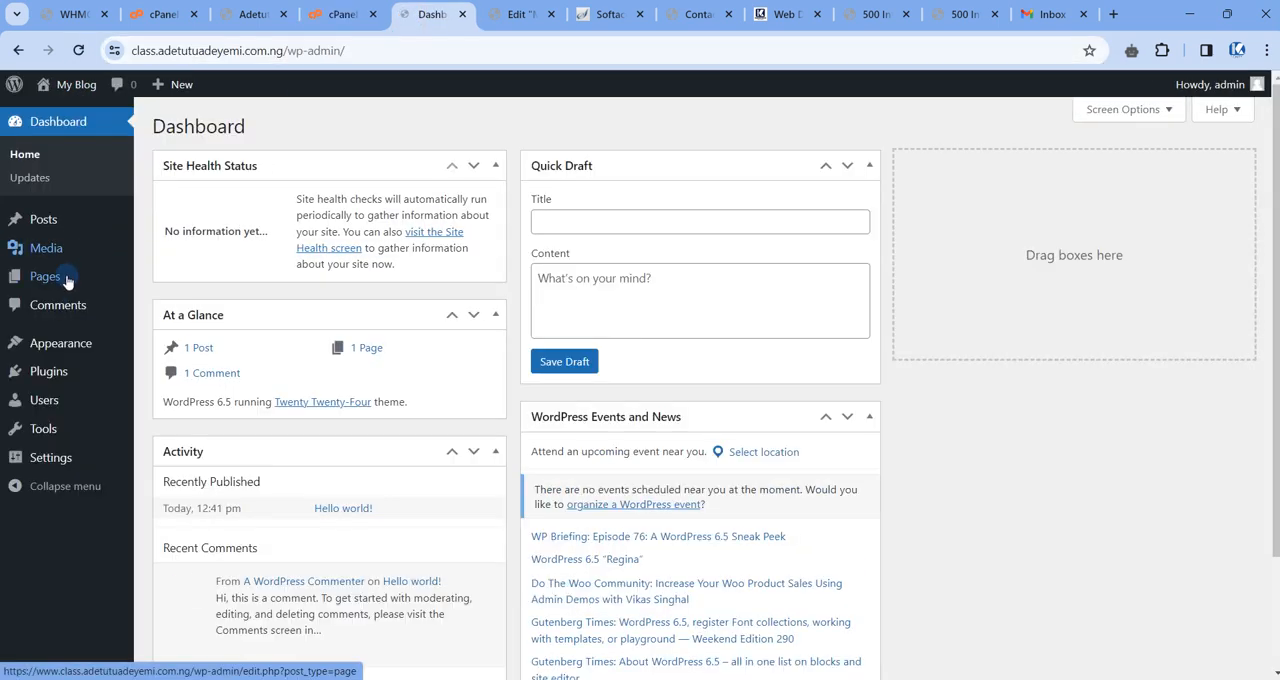
{"action": "mouse_move", "coordinate": [30, 343]}
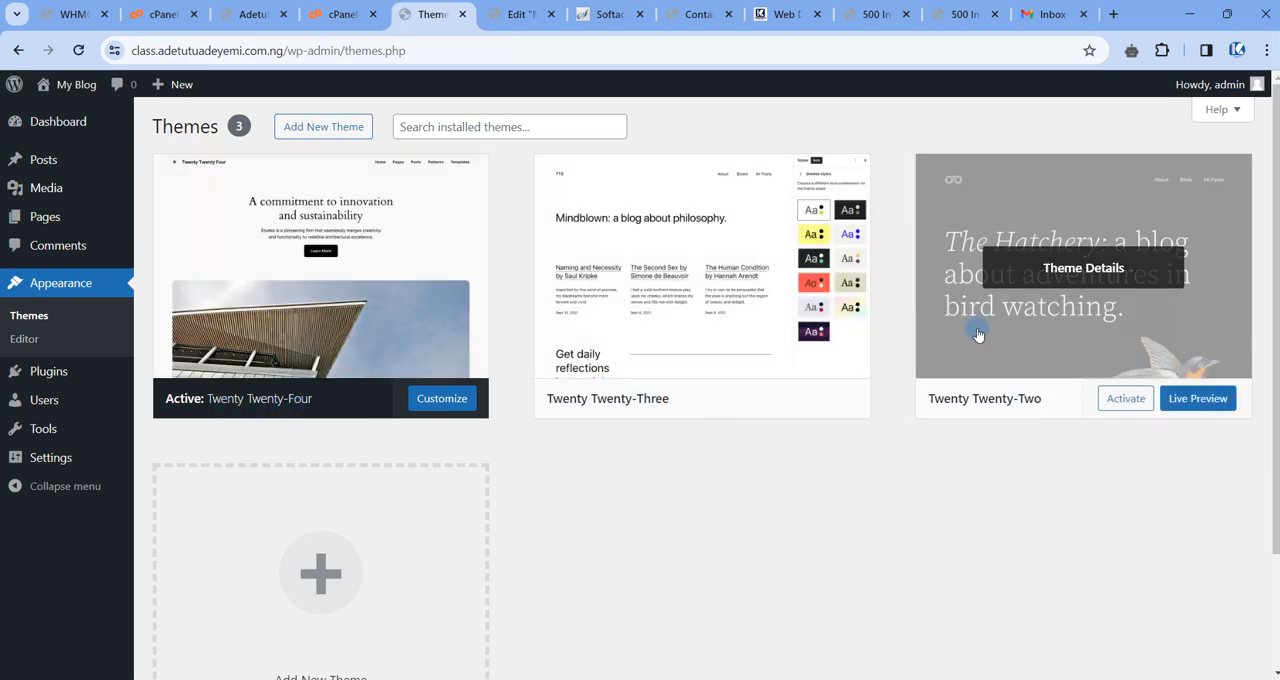
Move the twentytwentytwo theme folder of the class subdomain to the trash in File Manager.
{"action": "left_click", "coordinate": [340, 14]}
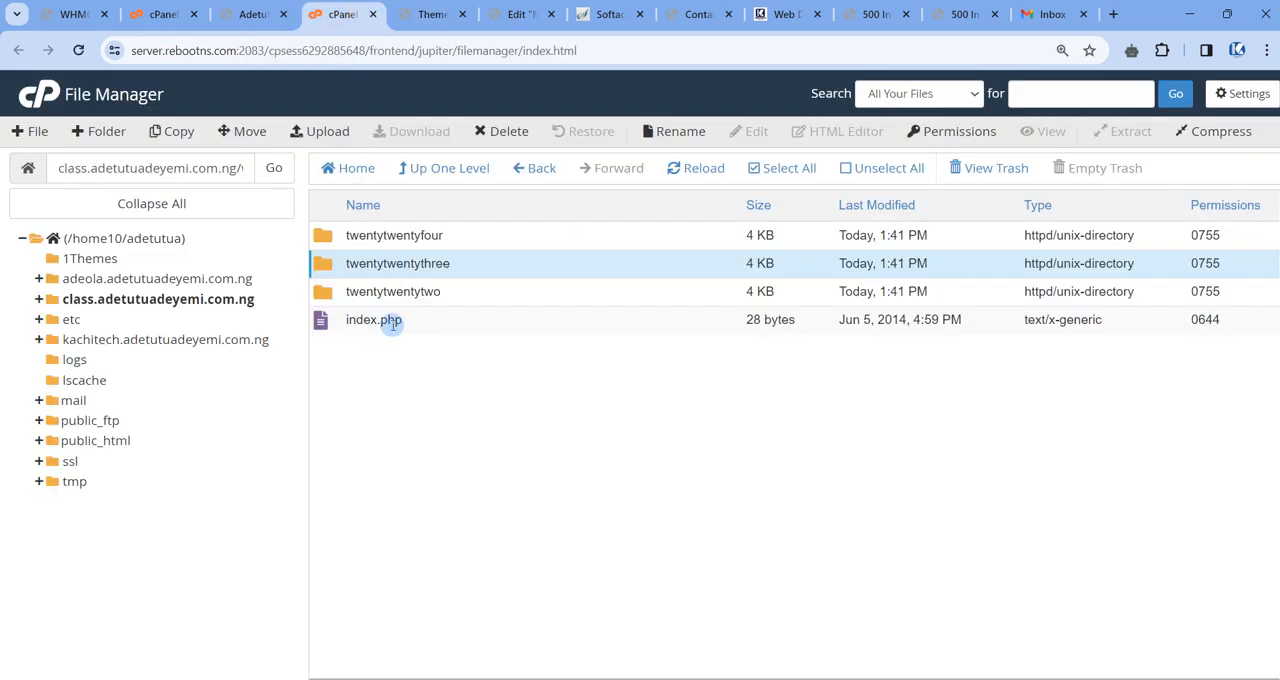
{"action": "left_click", "coordinate": [482, 293]}
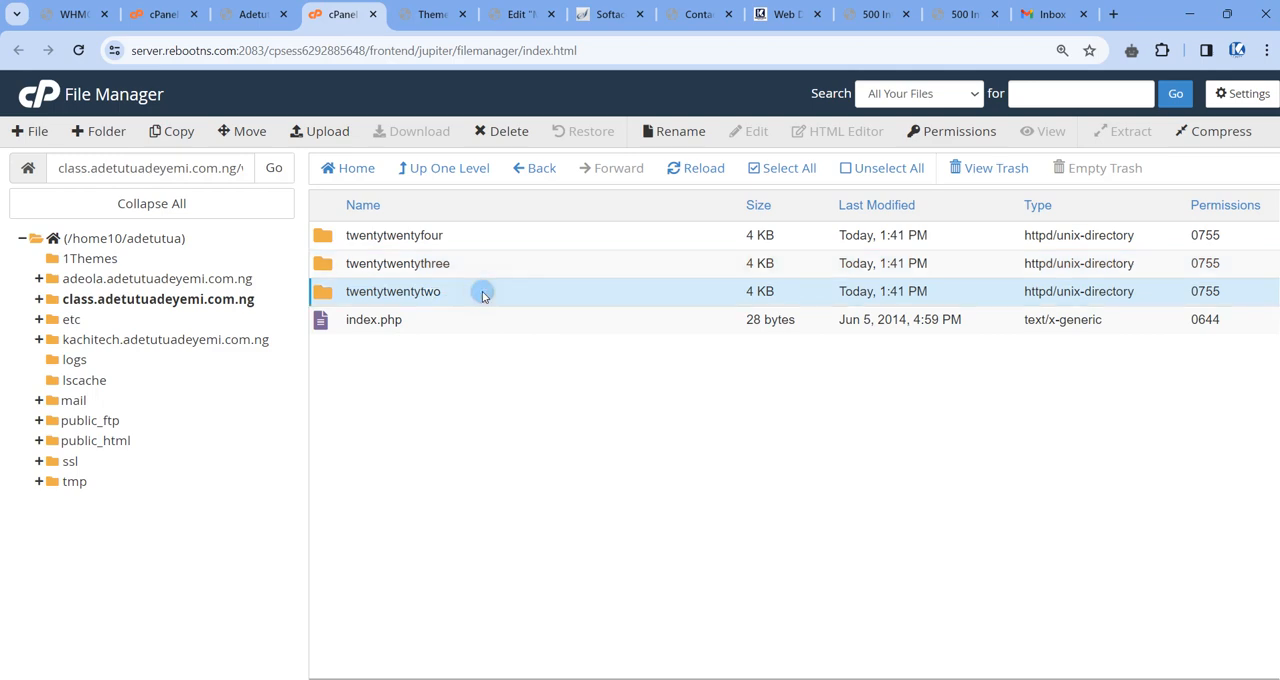
{"action": "right_click", "coordinate": [482, 293]}
{"action": "left_click", "coordinate": [530, 416]}
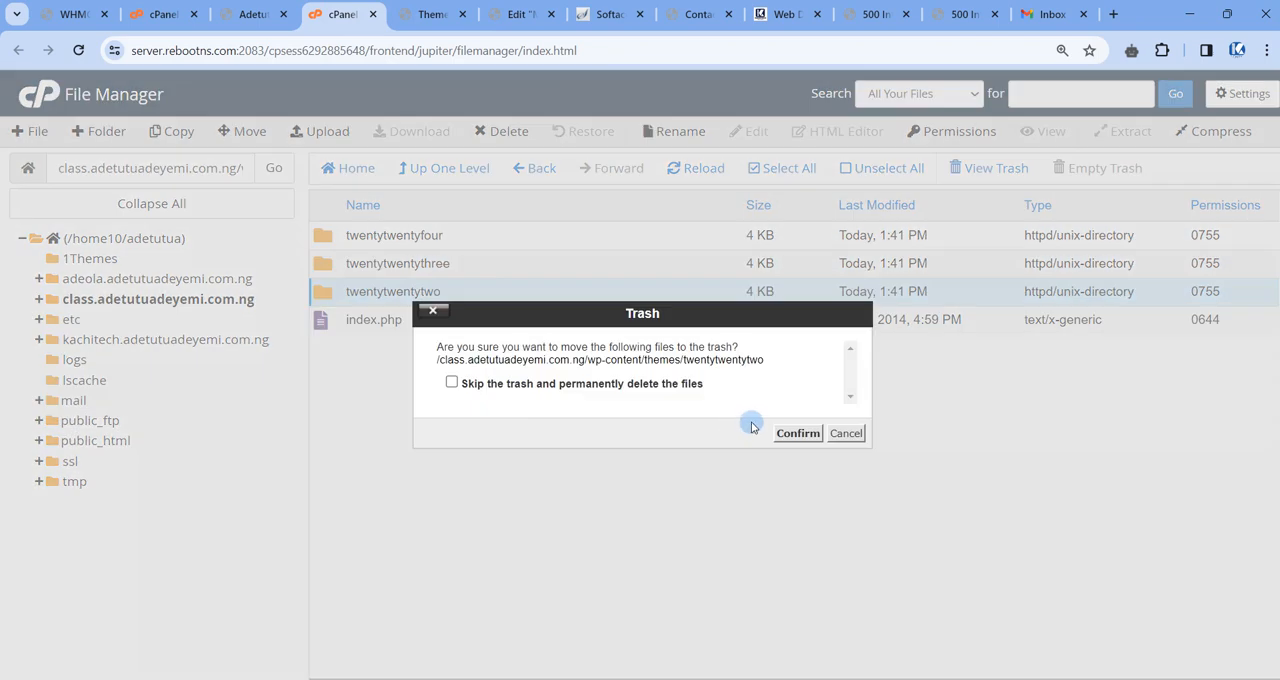
{"action": "left_click", "coordinate": [790, 433]}
Reload the class subdomain's WordPress Themes page and compare it with the wp-content/themes folder in File Manager.
{"action": "left_click", "coordinate": [430, 14]}
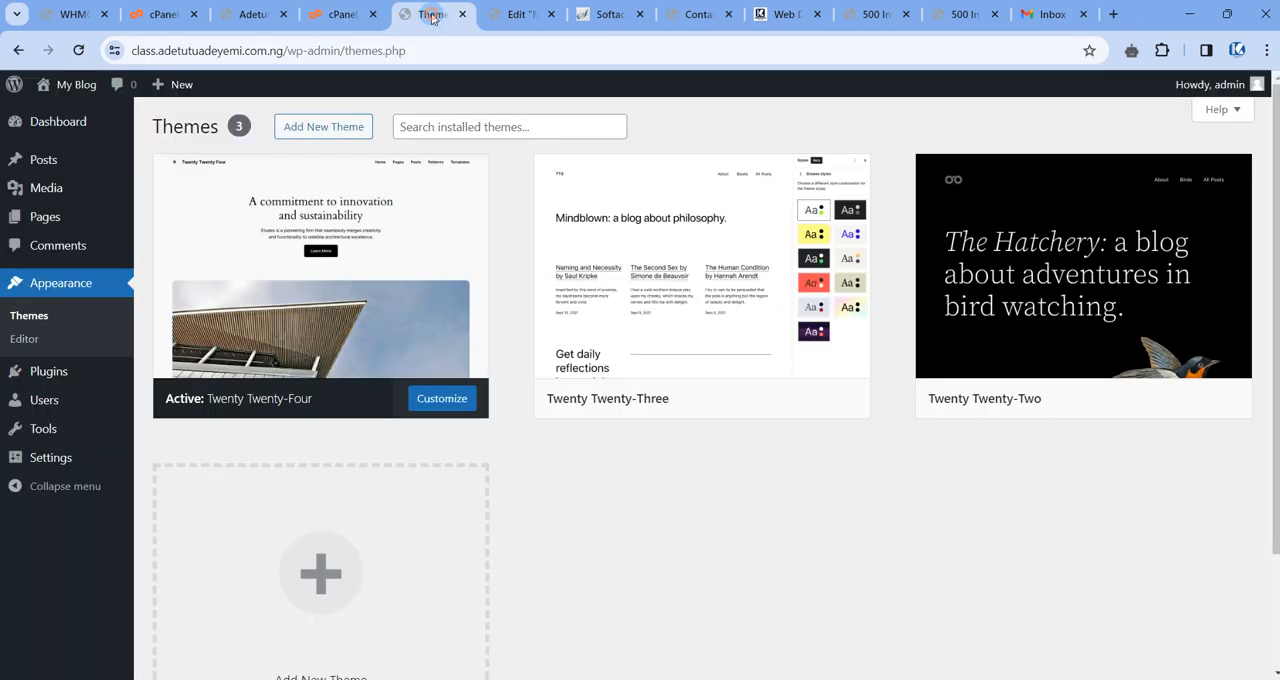
{"action": "left_click", "coordinate": [72, 49]}
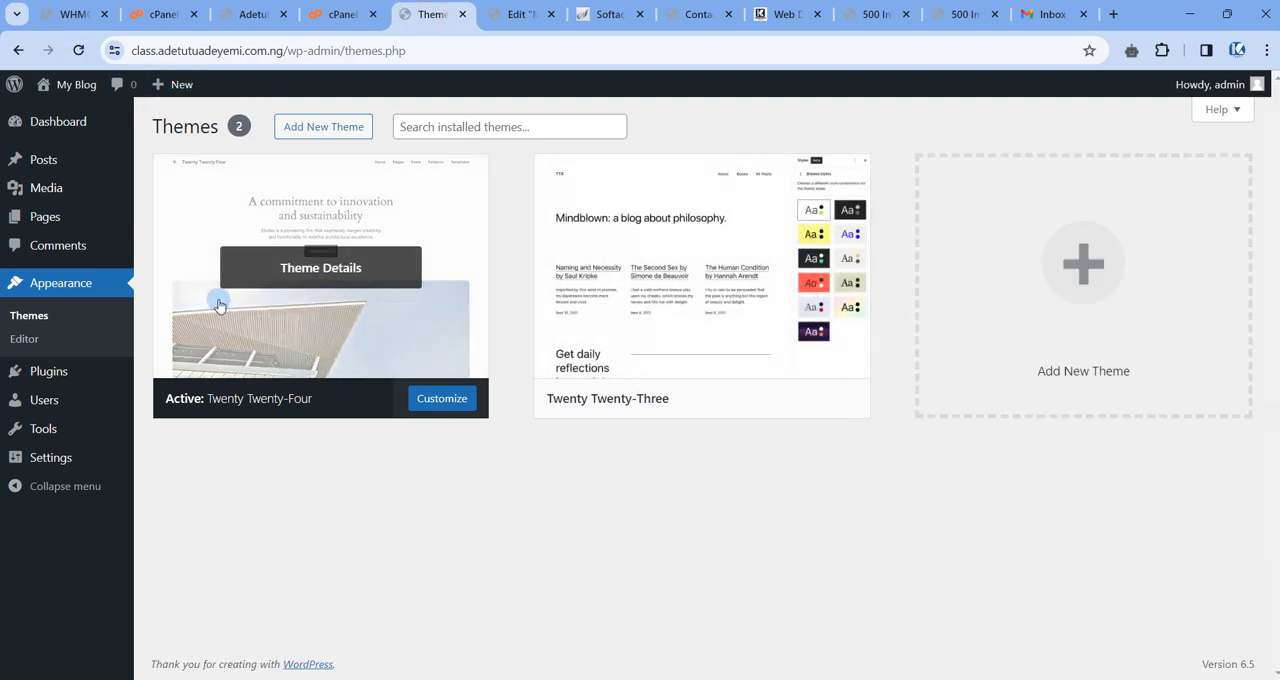
{"action": "left_click", "coordinate": [313, 16]}
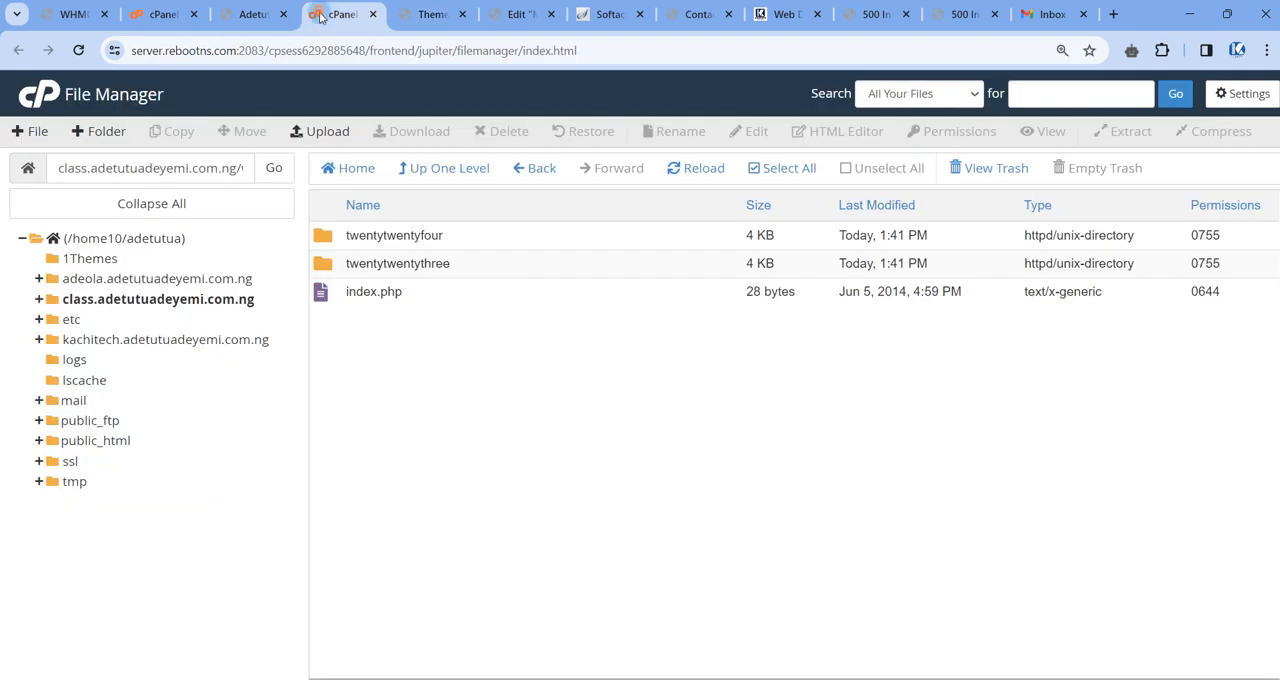
{"action": "left_click_drag", "start_coordinate": [167, 168], "coordinate": [271, 169]}
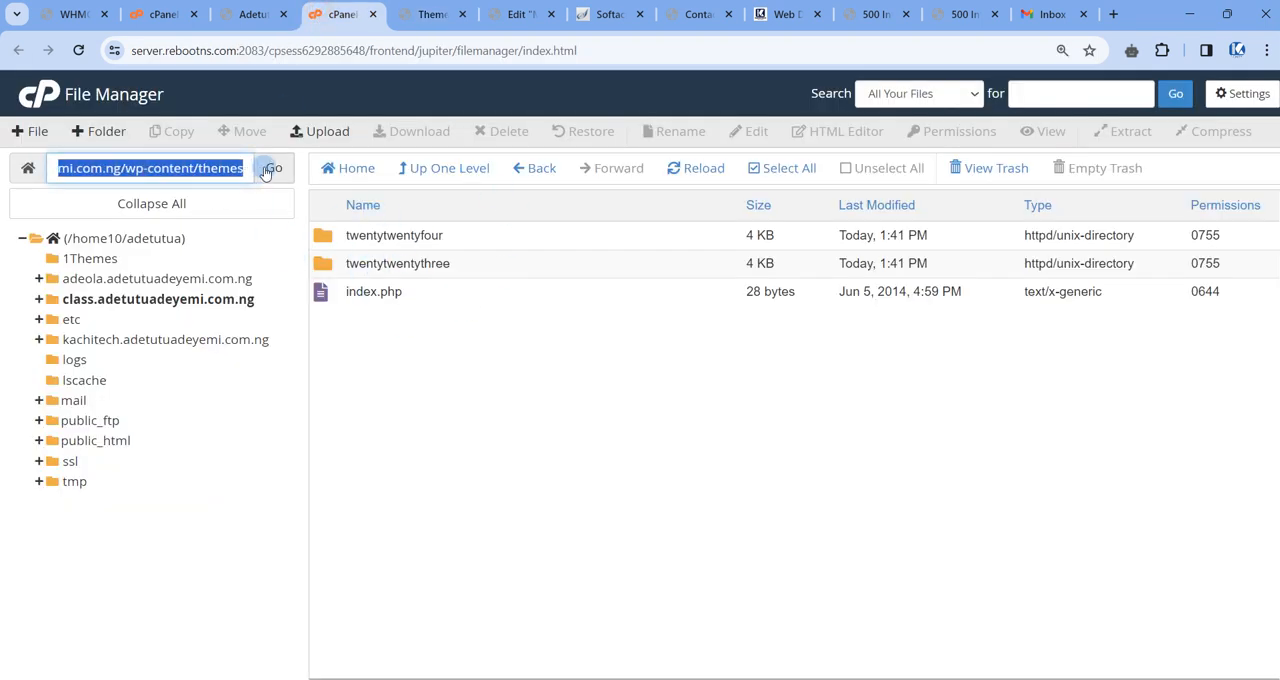
{"action": "left_click", "coordinate": [194, 170]}
{"action": "left_click", "coordinate": [432, 15]}
{"action": "mouse_move", "coordinate": [583, 377]}
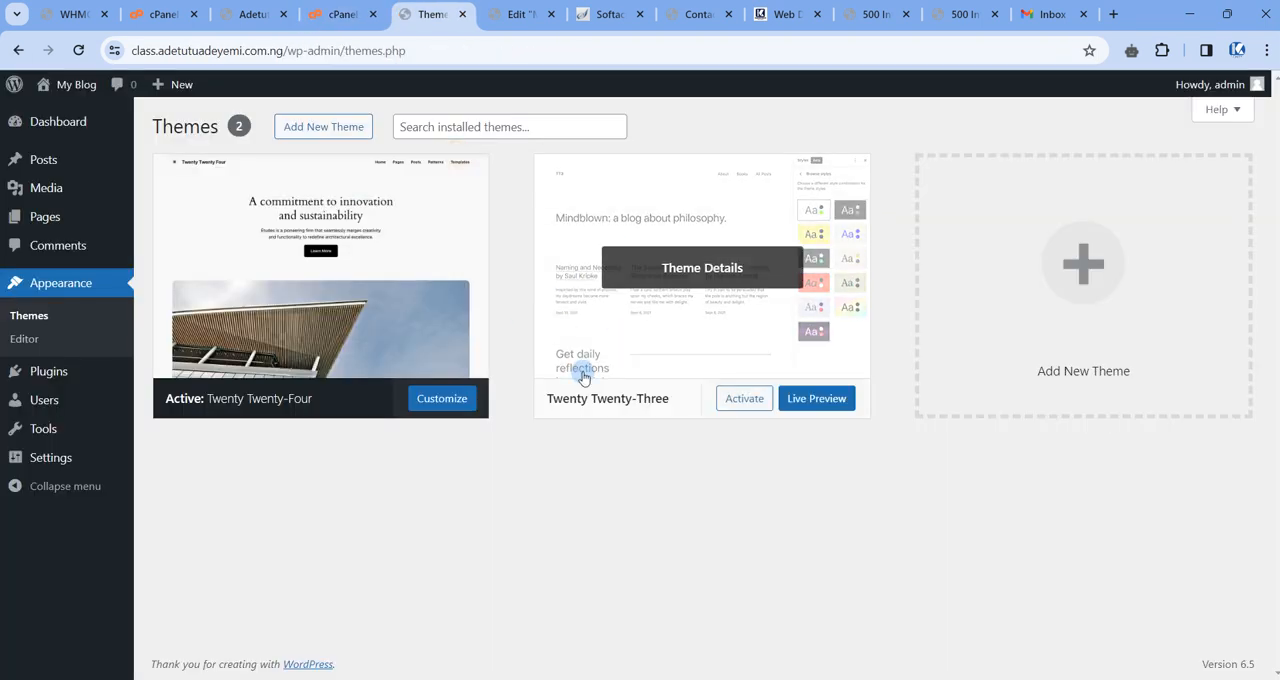
{"action": "left_click", "coordinate": [342, 15]}
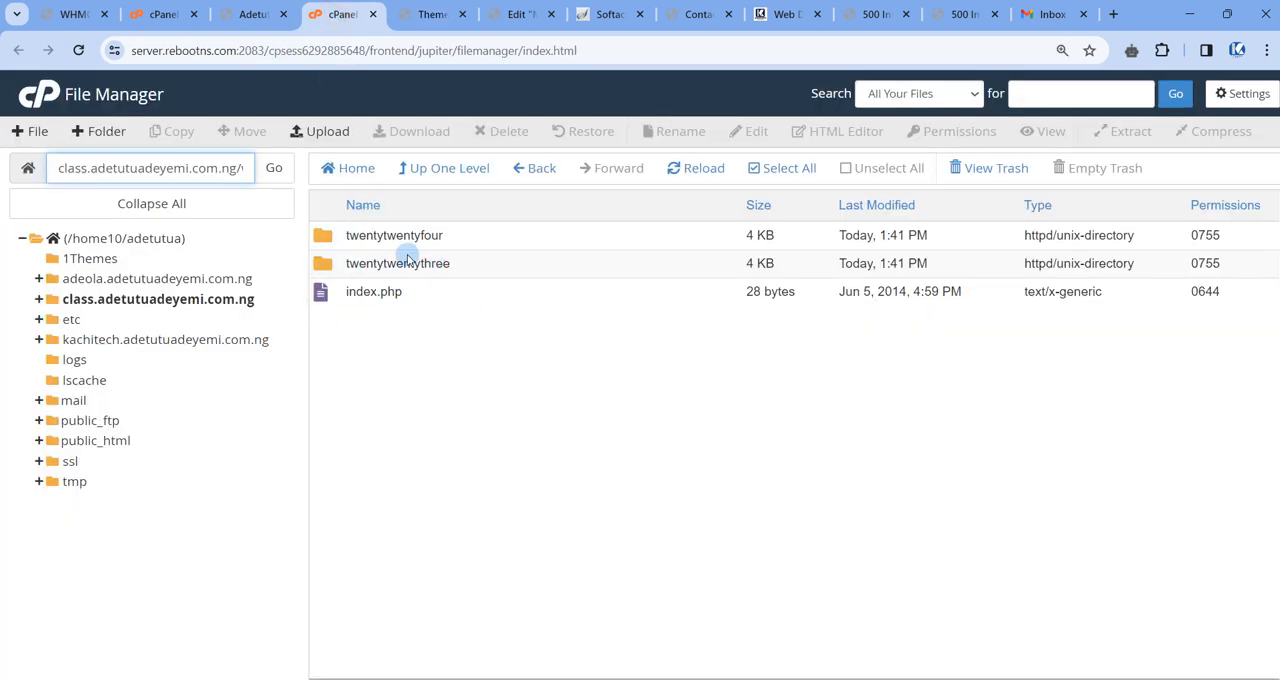
Go back up to the home directory and reopen File Manager from the cPanel home page.
{"action": "left_click", "coordinate": [428, 175]}
{"action": "left_click", "coordinate": [430, 175]}
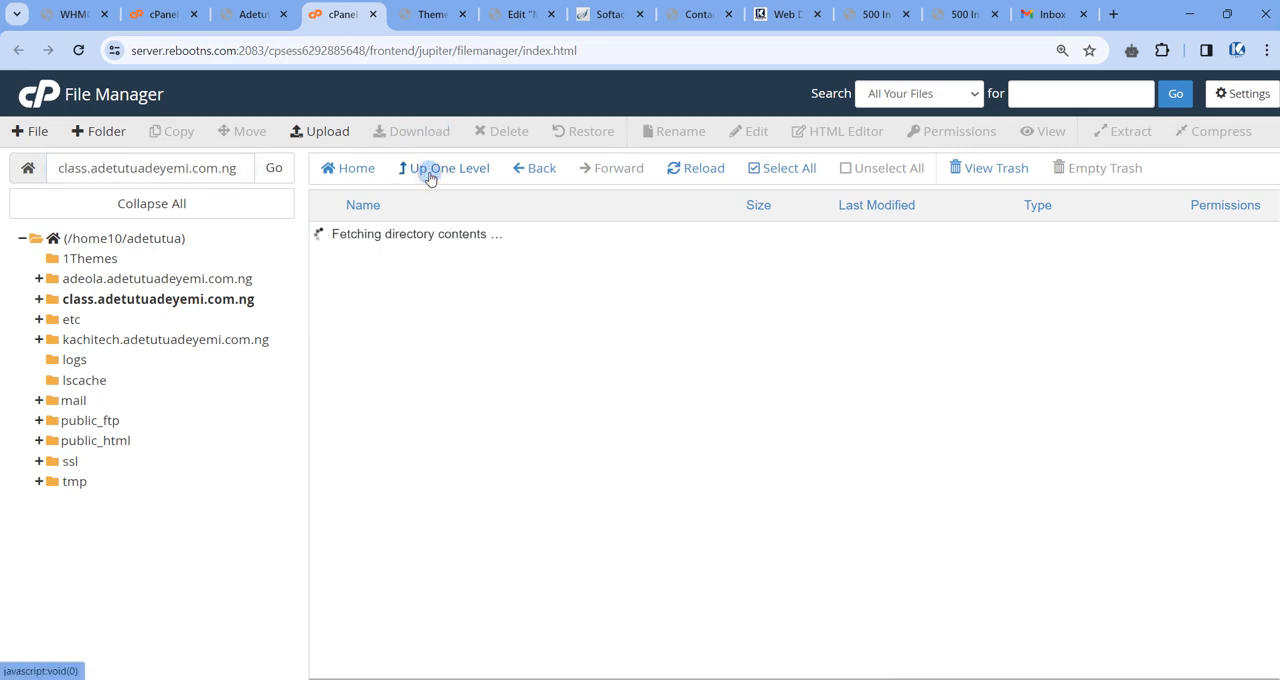
{"action": "left_click", "coordinate": [430, 175]}
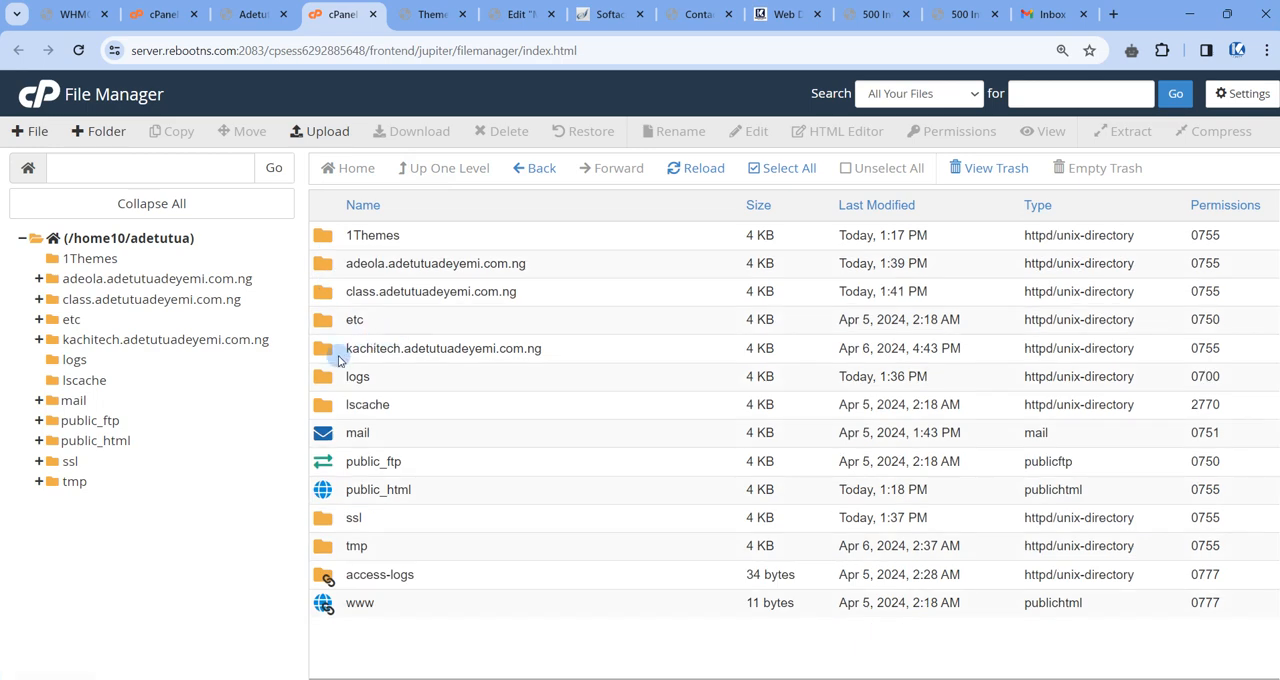
{"action": "left_click", "coordinate": [160, 14]}
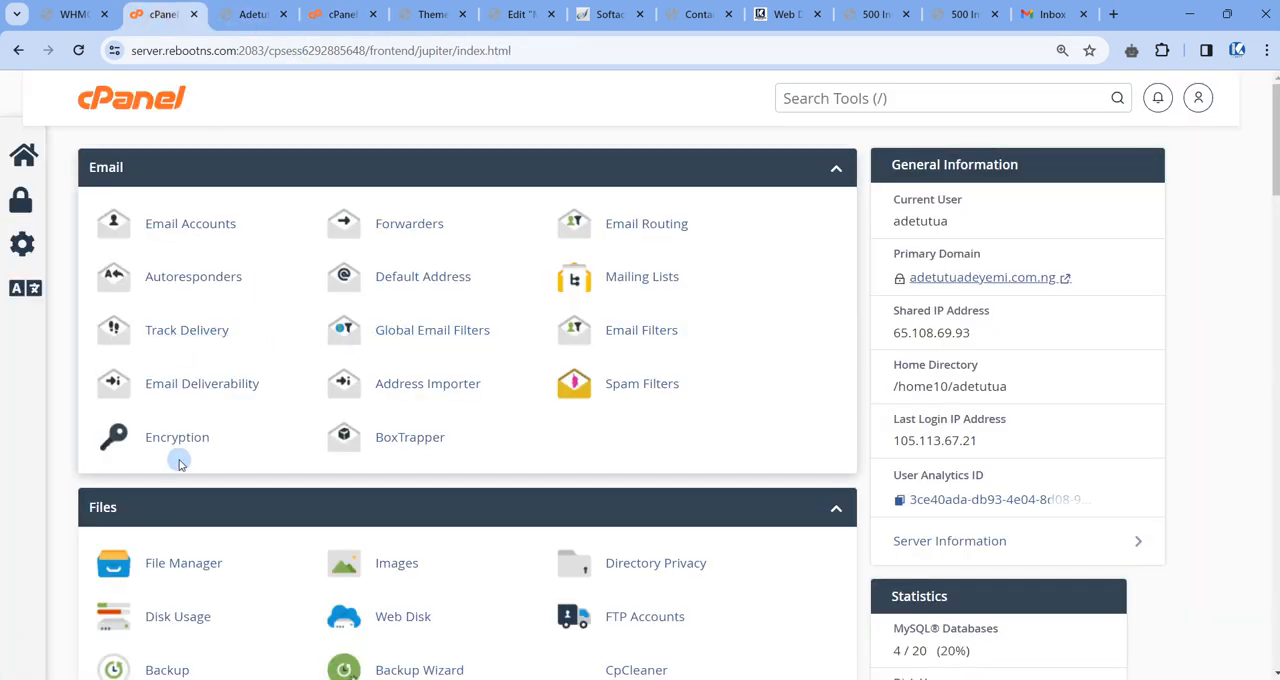
{"action": "left_click", "coordinate": [172, 566]}
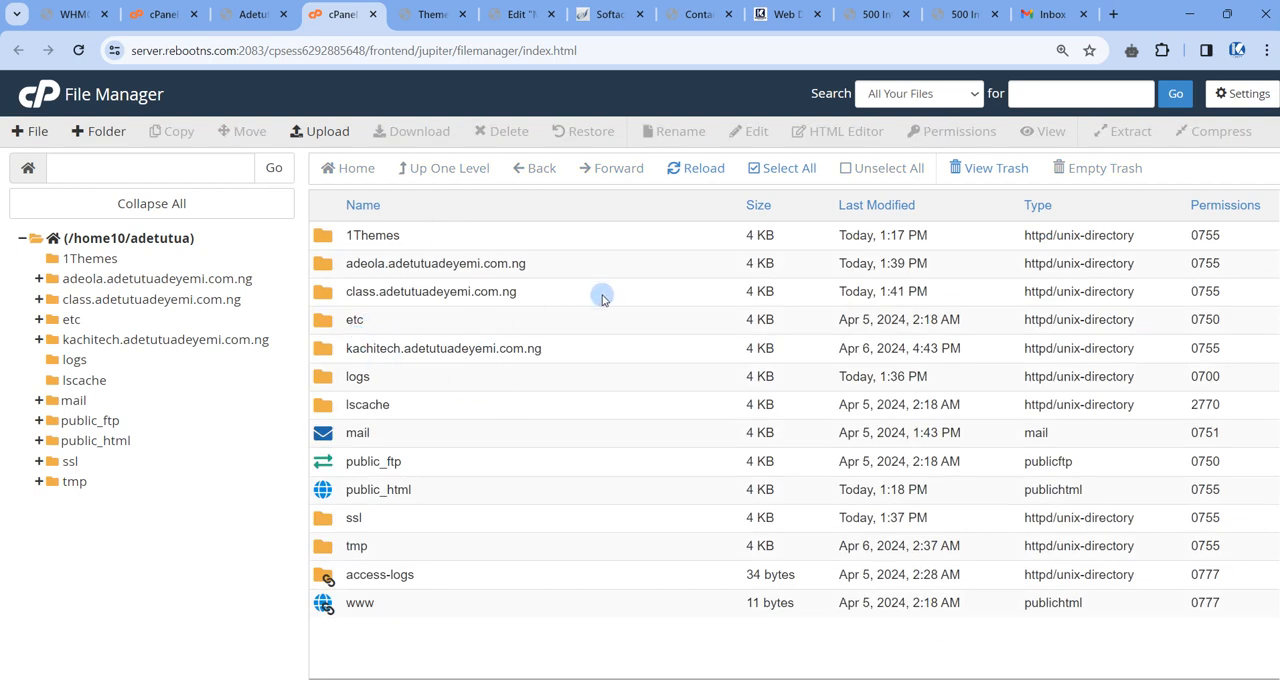
Navigate through the class subdomain's folder to wp-content/themes and open the file upload page for that folder.
{"action": "left_click", "coordinate": [325, 292]}
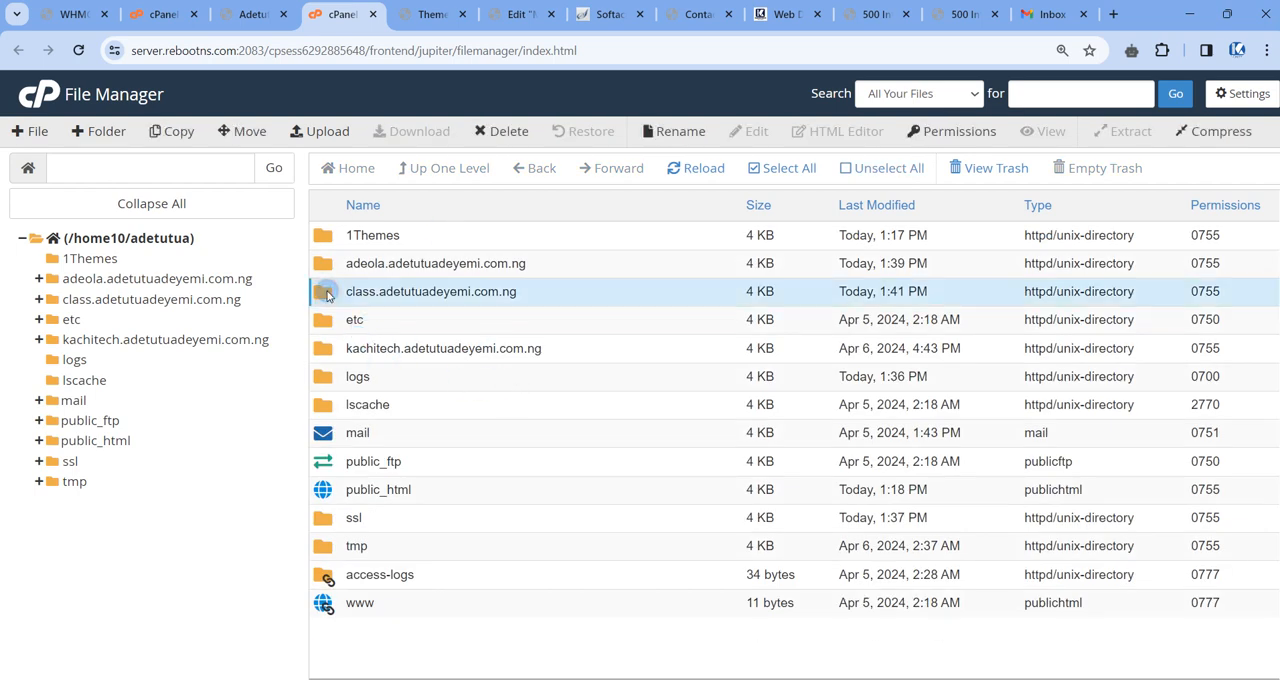
{"action": "double_click", "coordinate": [323, 295]}
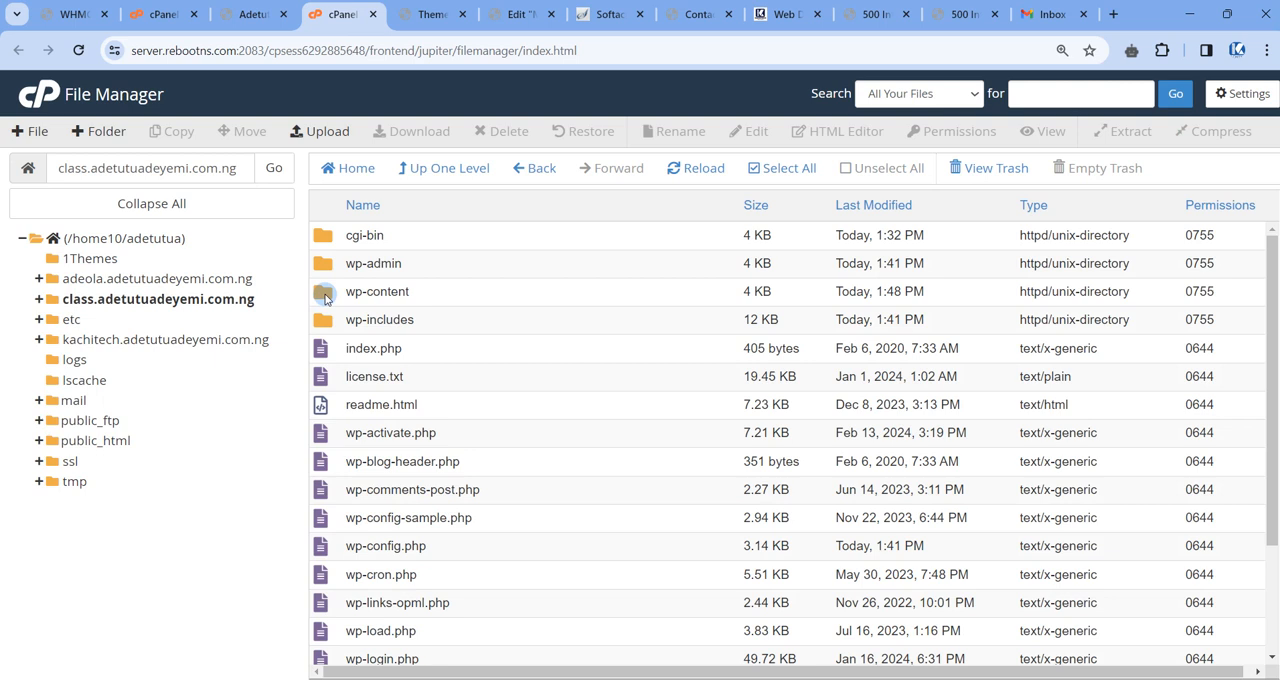
{"action": "double_click", "coordinate": [325, 293]}
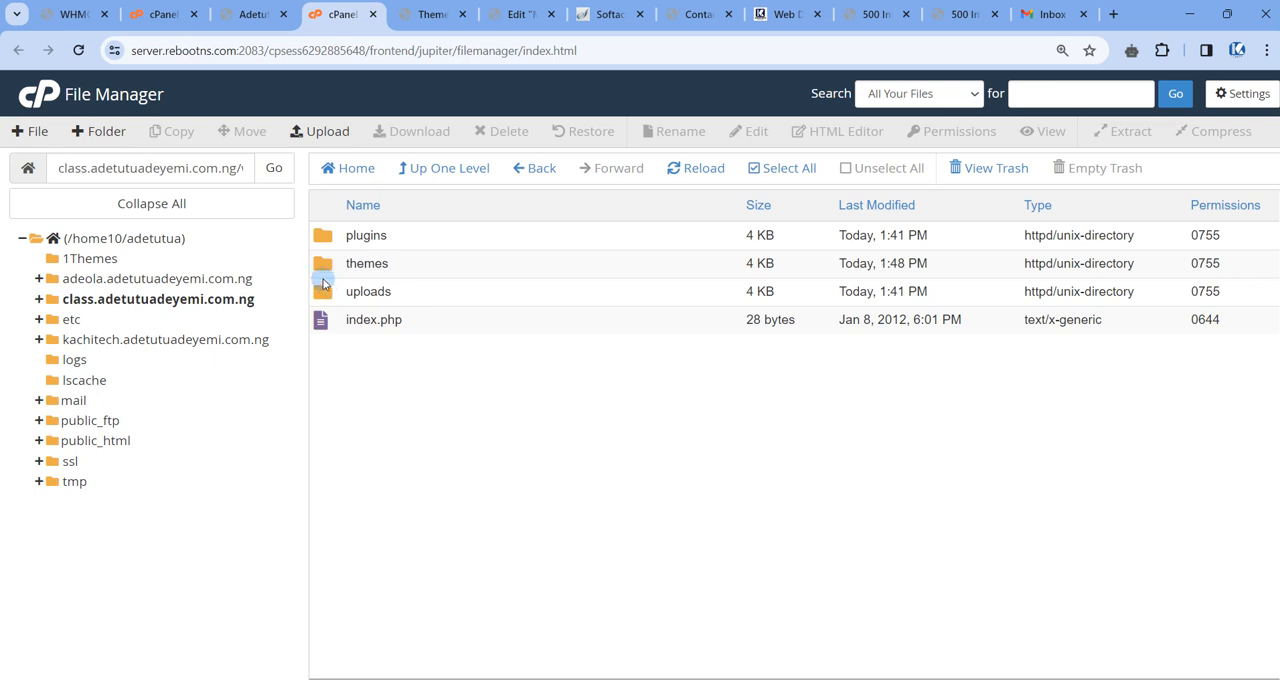
{"action": "double_click", "coordinate": [323, 285]}
{"action": "left_click", "coordinate": [429, 169]}
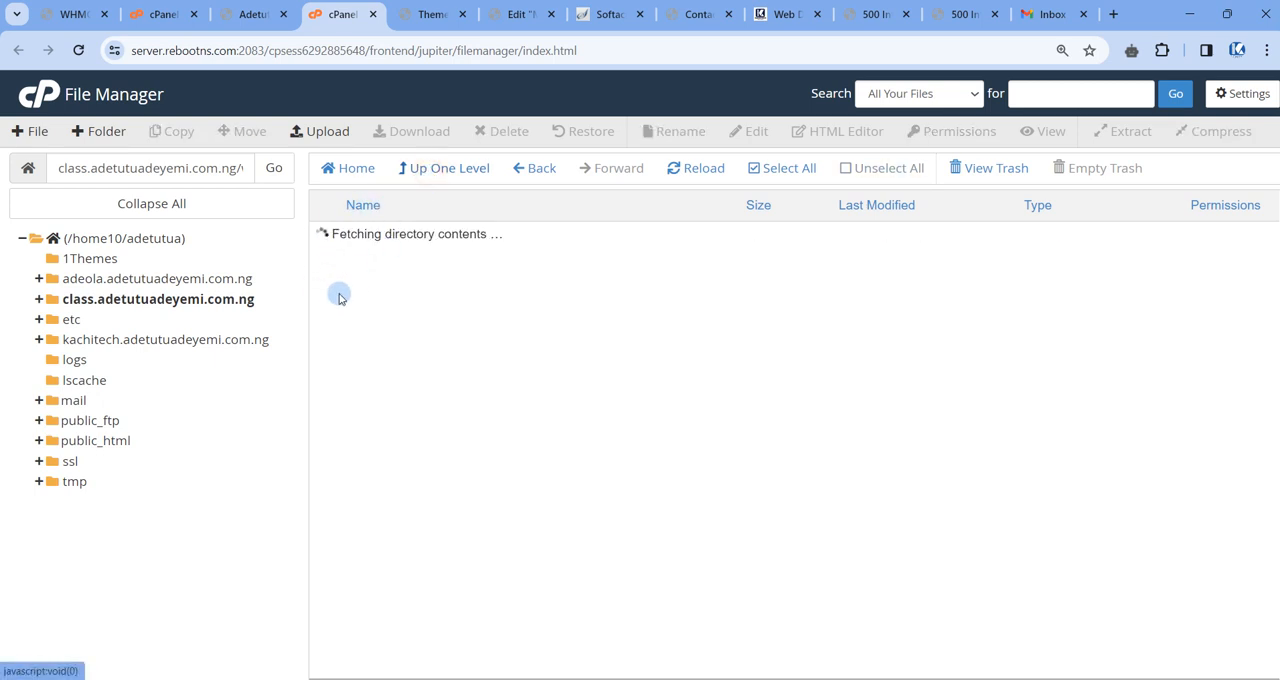
{"action": "double_click", "coordinate": [323, 263]}
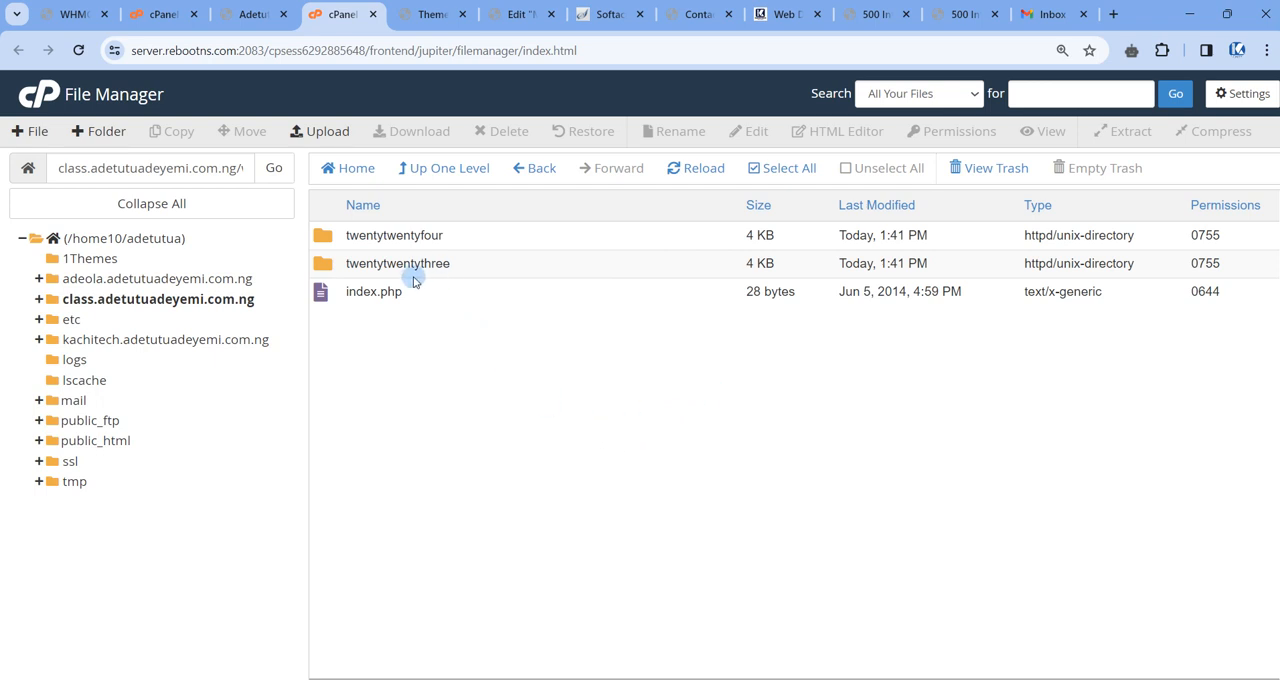
{"action": "left_click", "coordinate": [341, 133]}
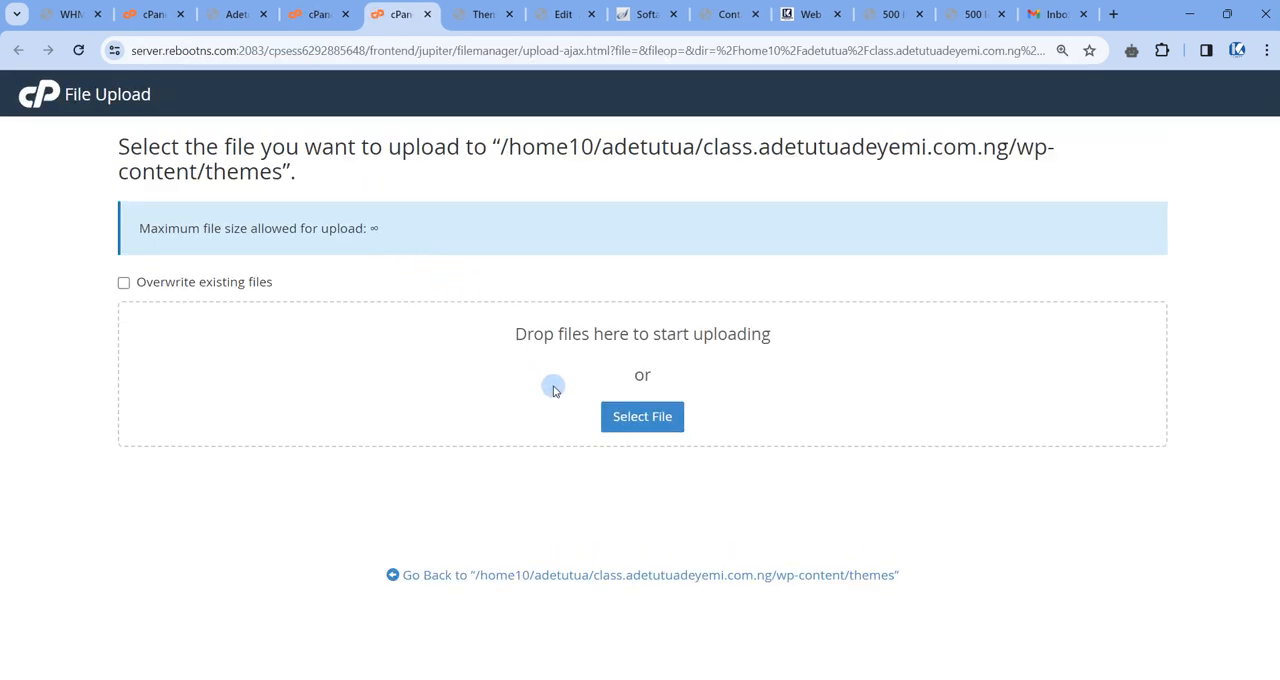
Upload porto.7.0.8.zip from Downloads to the class subdomain's wp-content/themes folder, then reload the folder listing in File Manager.
{"action": "left_click", "coordinate": [630, 421]}
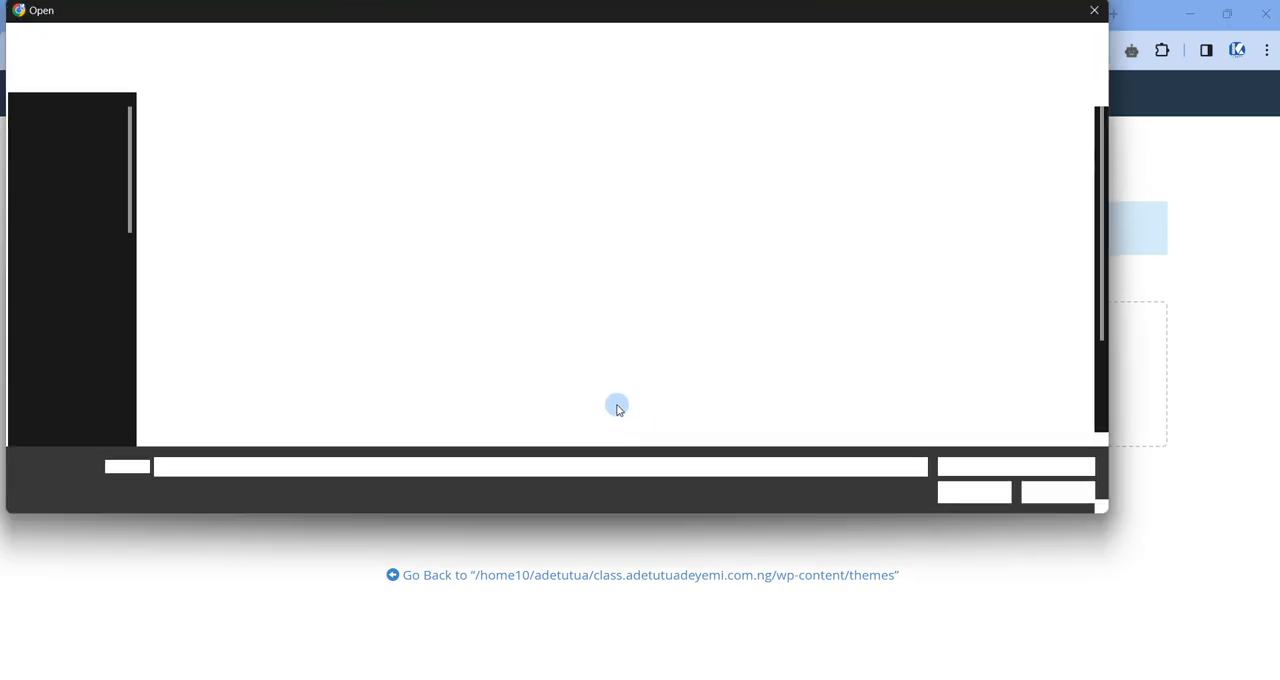
{"action": "left_click", "coordinate": [72, 352]}
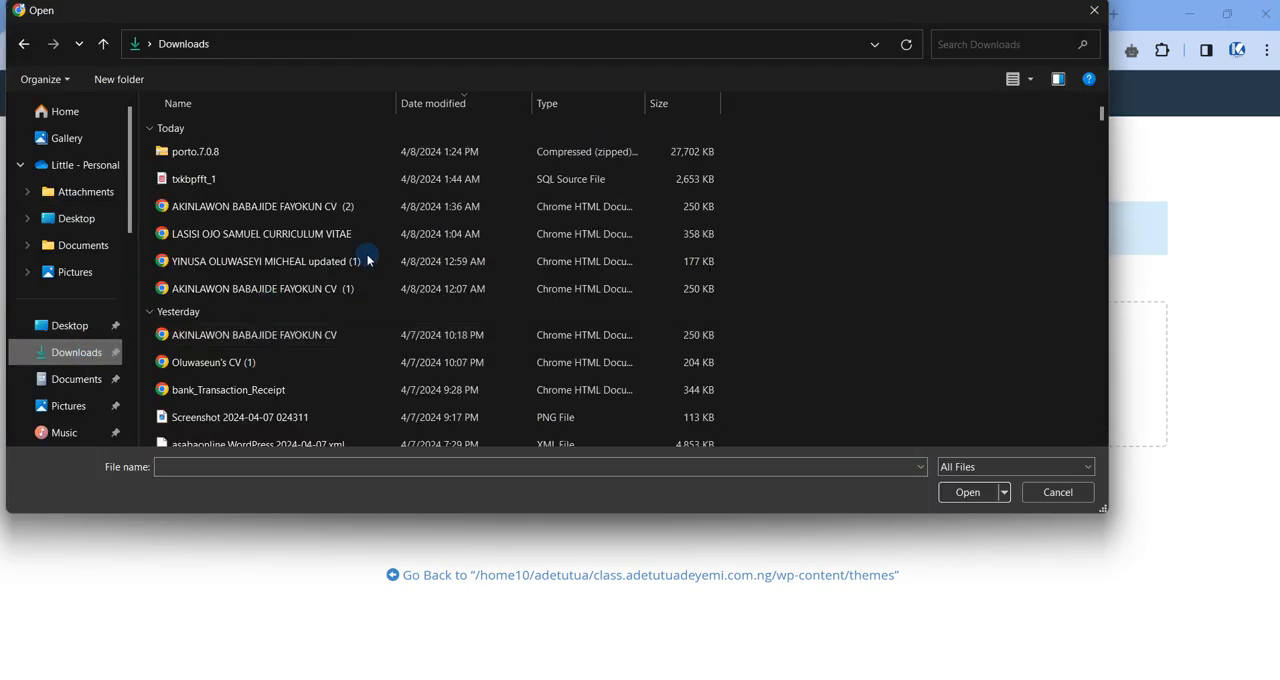
{"action": "left_click", "coordinate": [226, 153]}
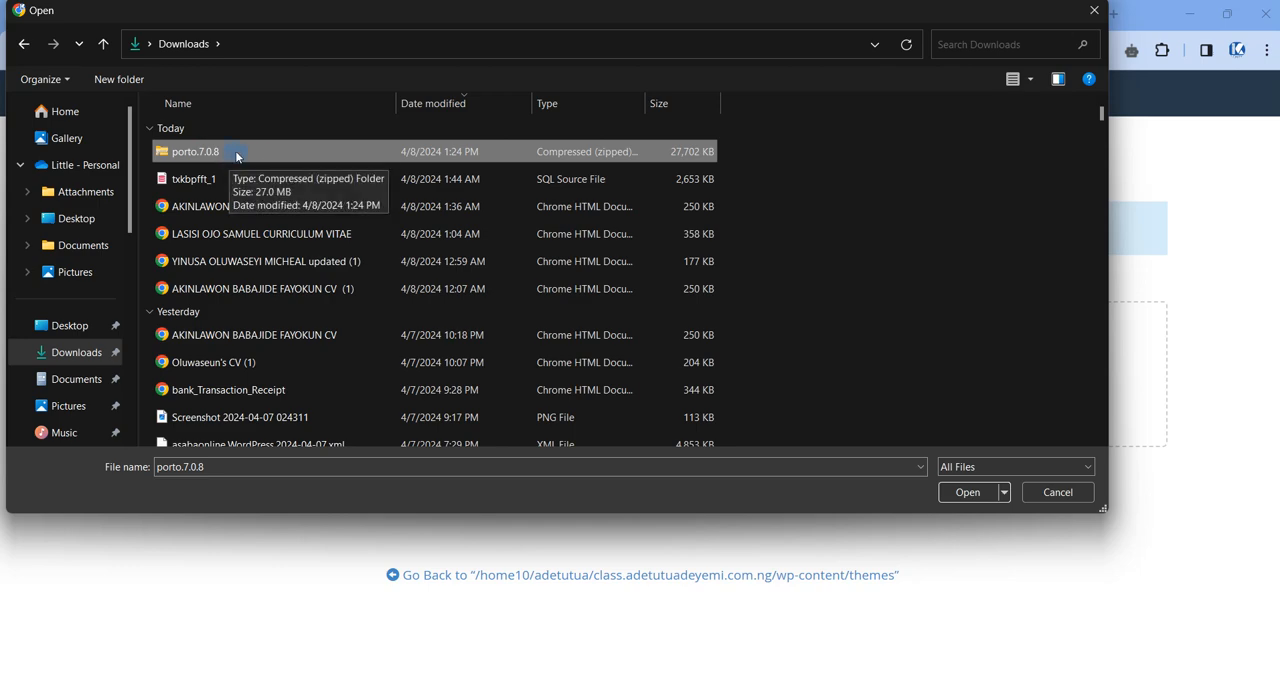
{"action": "left_click", "coordinate": [962, 493]}
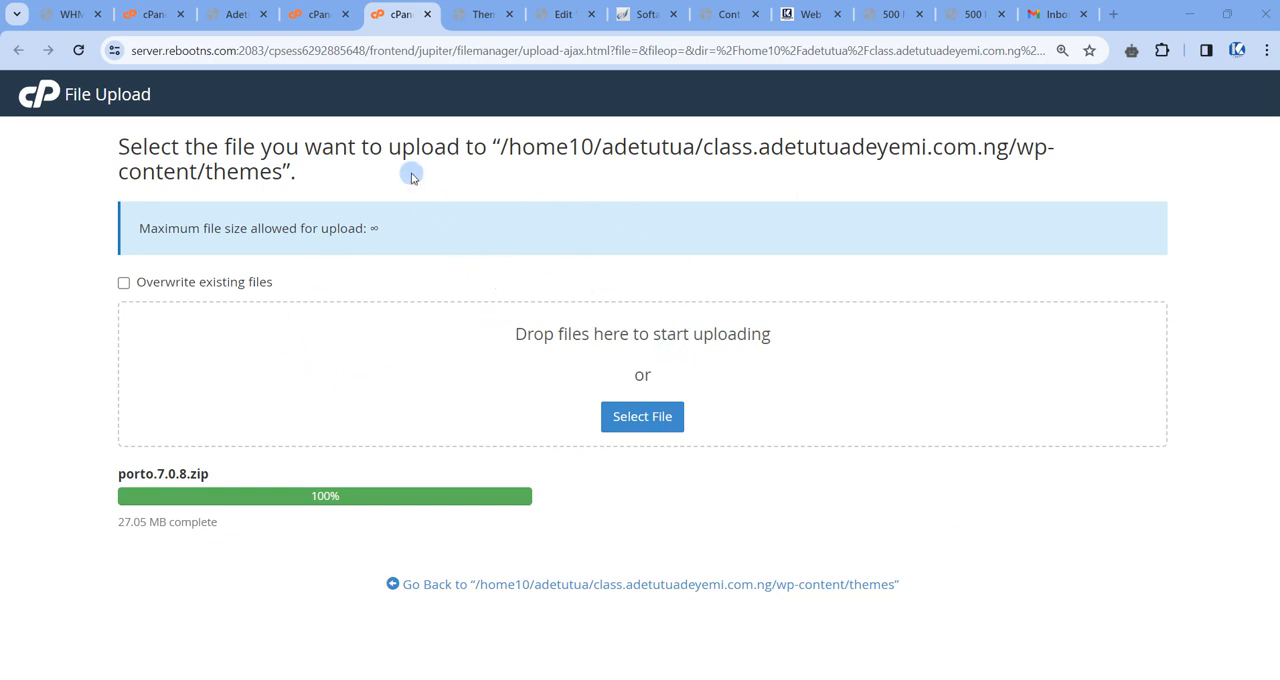
{"action": "left_click", "coordinate": [431, 14]}
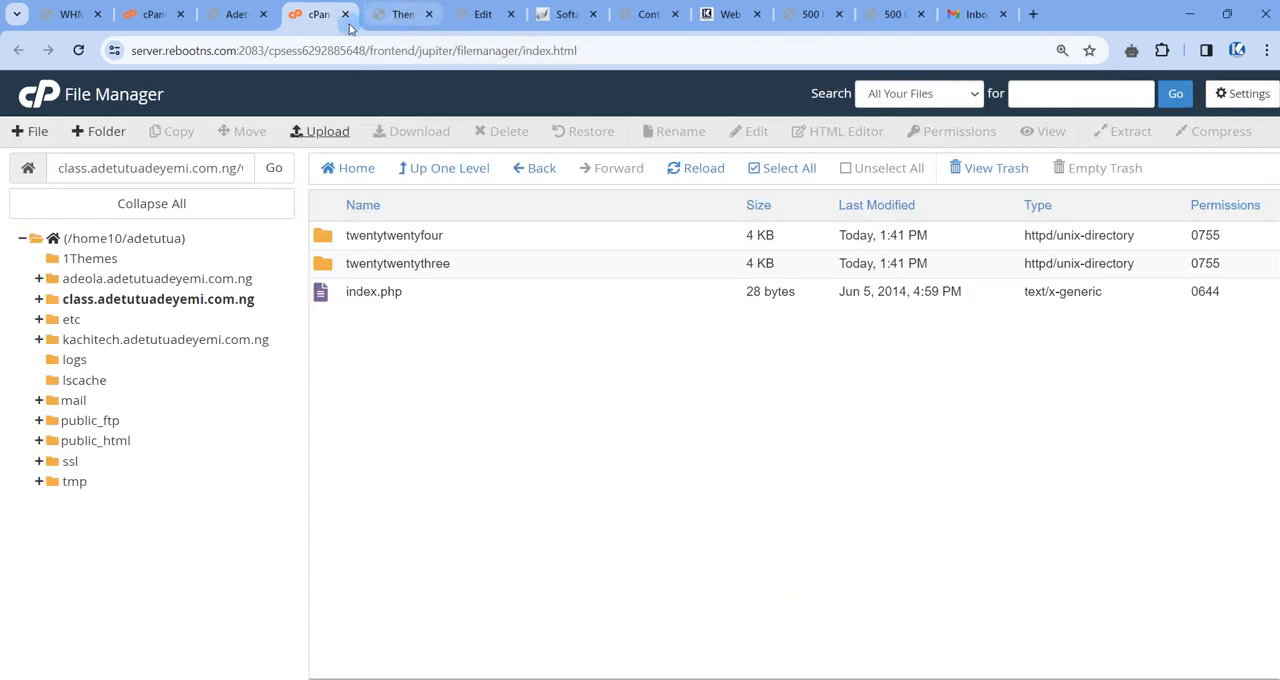
{"action": "left_click", "coordinate": [677, 170]}
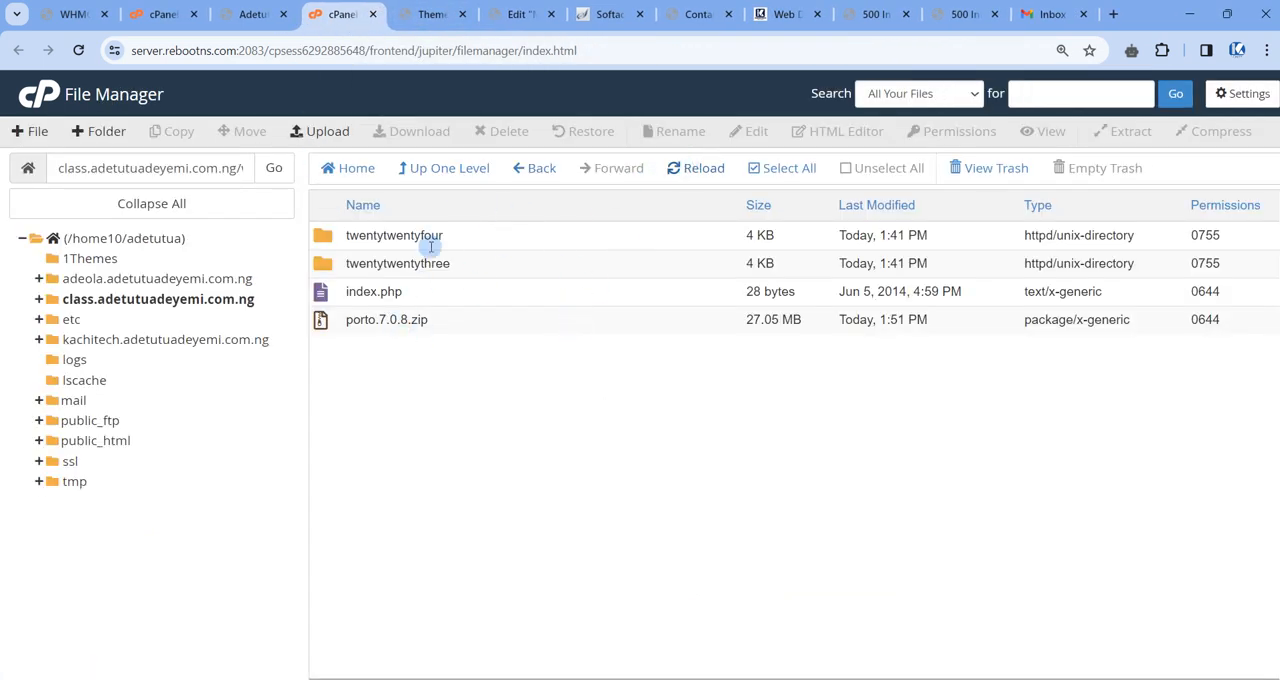
Check on the class subdomain's reloaded WordPress Themes page whether the unextracted porto.7.0.8.zip is available as a theme.
{"action": "left_click", "coordinate": [446, 319]}
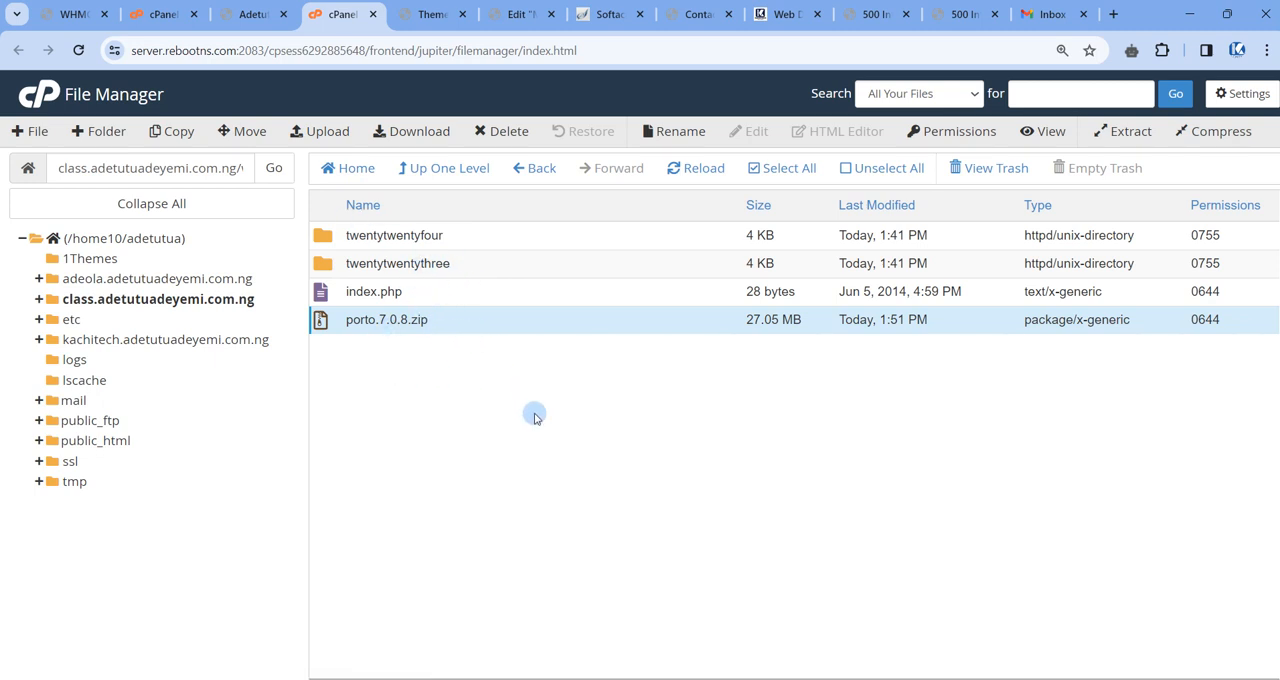
{"action": "left_click", "coordinate": [491, 325]}
{"action": "left_click", "coordinate": [482, 325]}
{"action": "left_click", "coordinate": [239, 17]}
{"action": "left_click", "coordinate": [425, 14]}
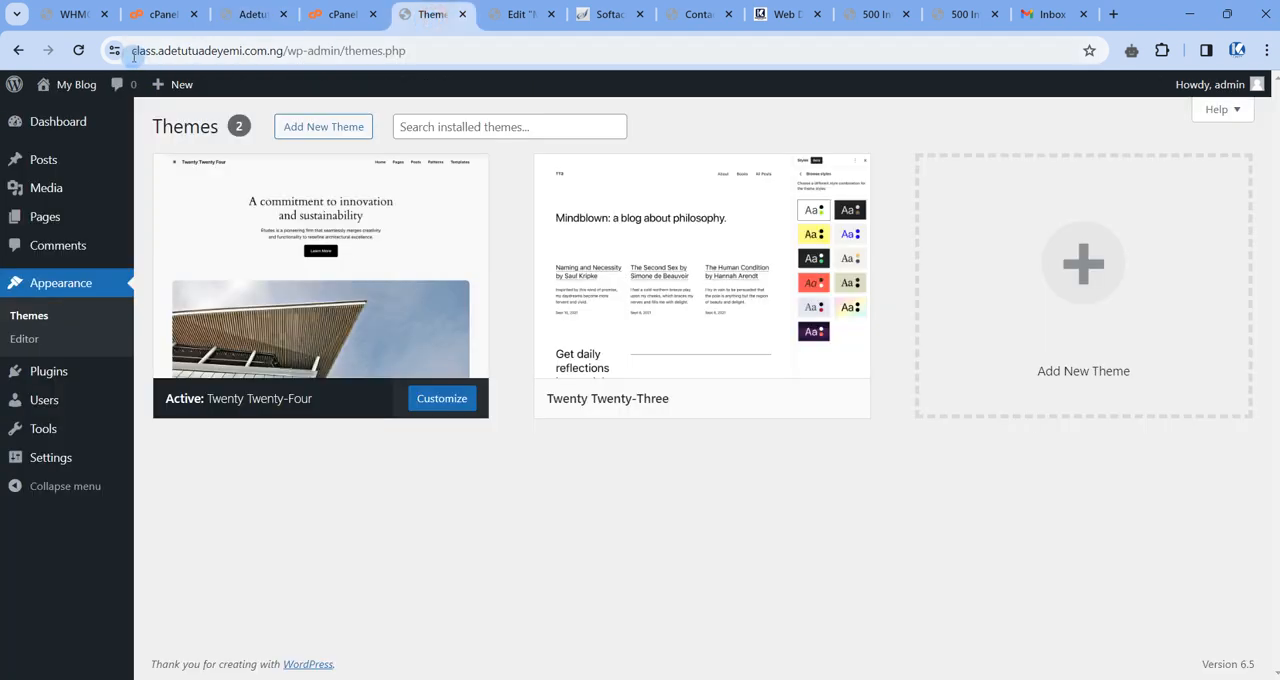
{"action": "left_click", "coordinate": [78, 55]}
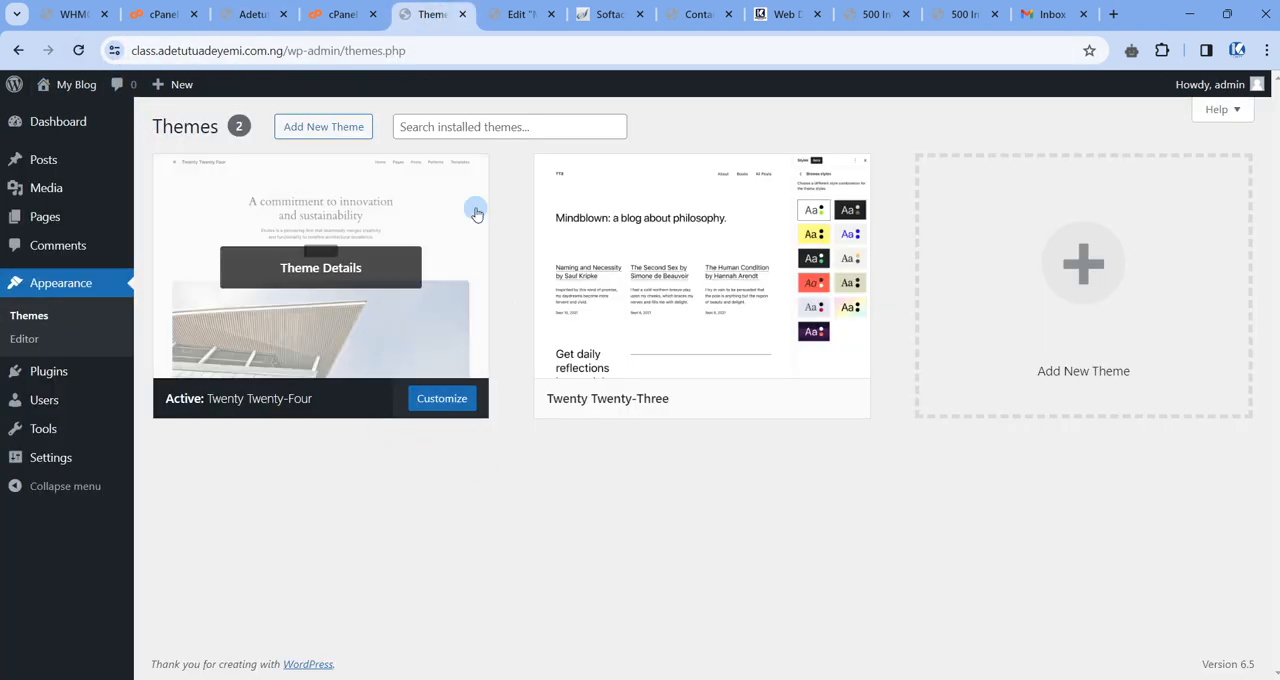
Extract porto.7.0.8.zip into the class subdomain's wp-content/themes folder in File Manager and reload the folder listing.
{"action": "left_click", "coordinate": [331, 16]}
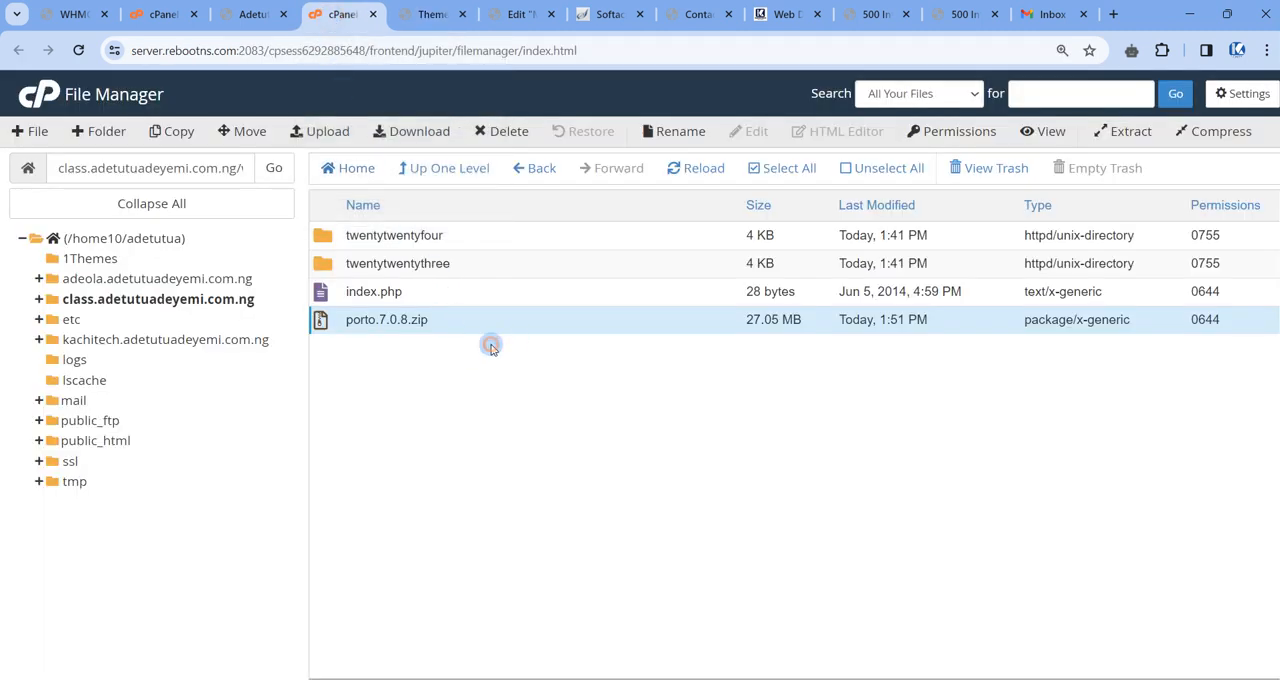
{"action": "left_click", "coordinate": [464, 291]}
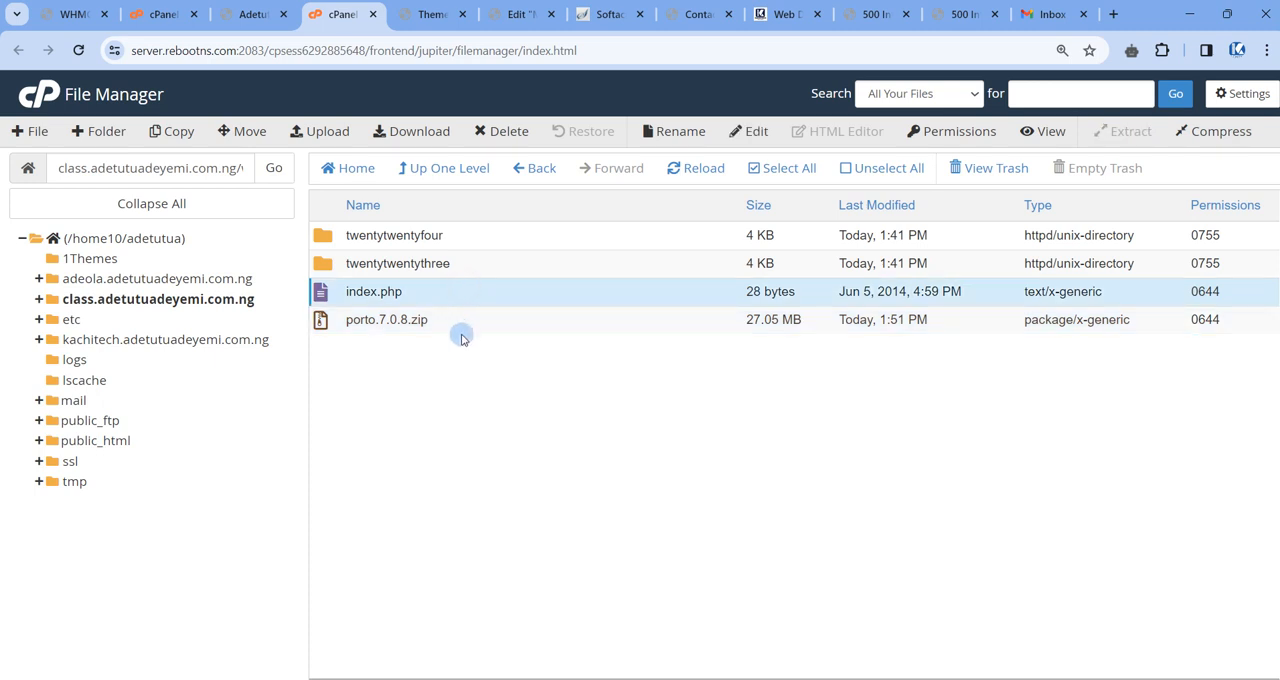
{"action": "left_click", "coordinate": [465, 322]}
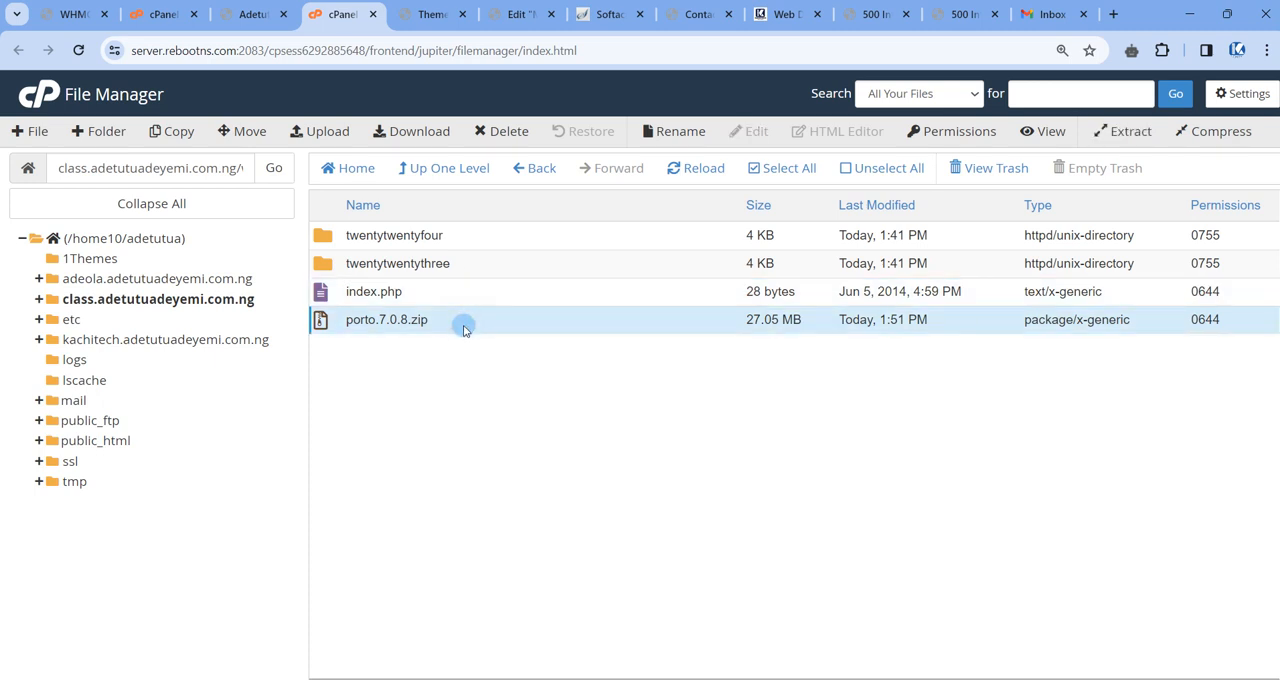
{"action": "right_click", "coordinate": [465, 325]}
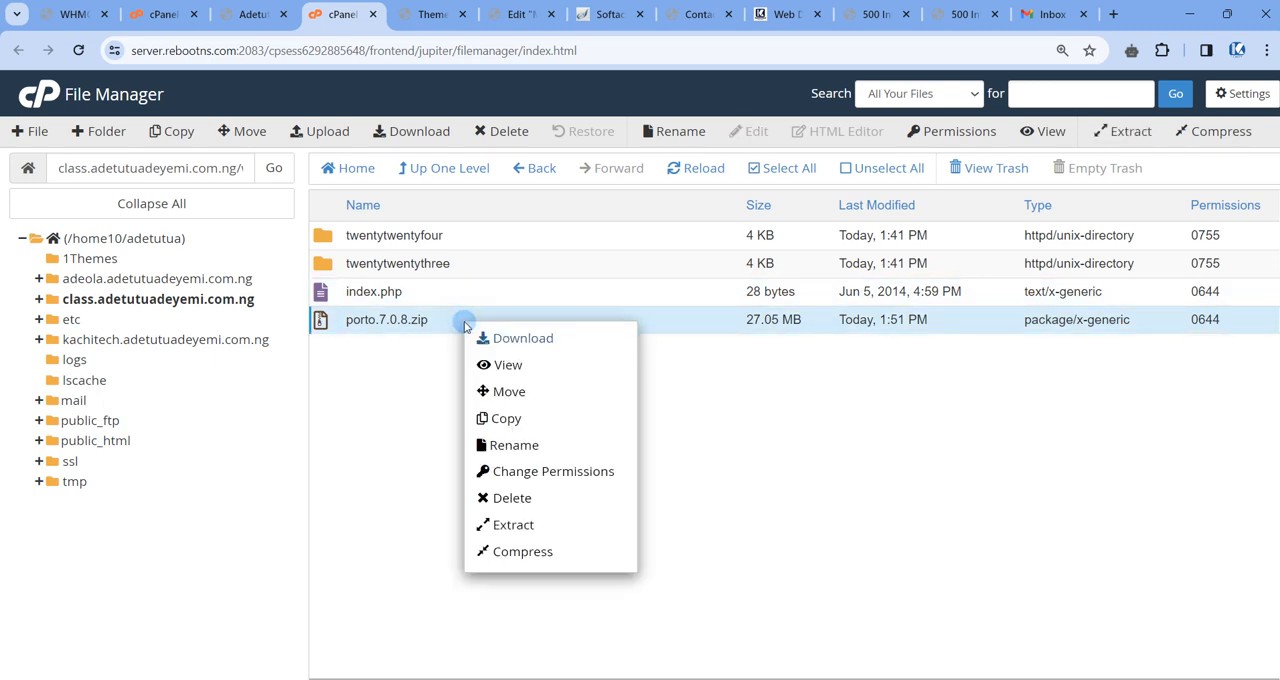
{"action": "left_click", "coordinate": [531, 527]}
{"action": "left_click", "coordinate": [769, 473]}
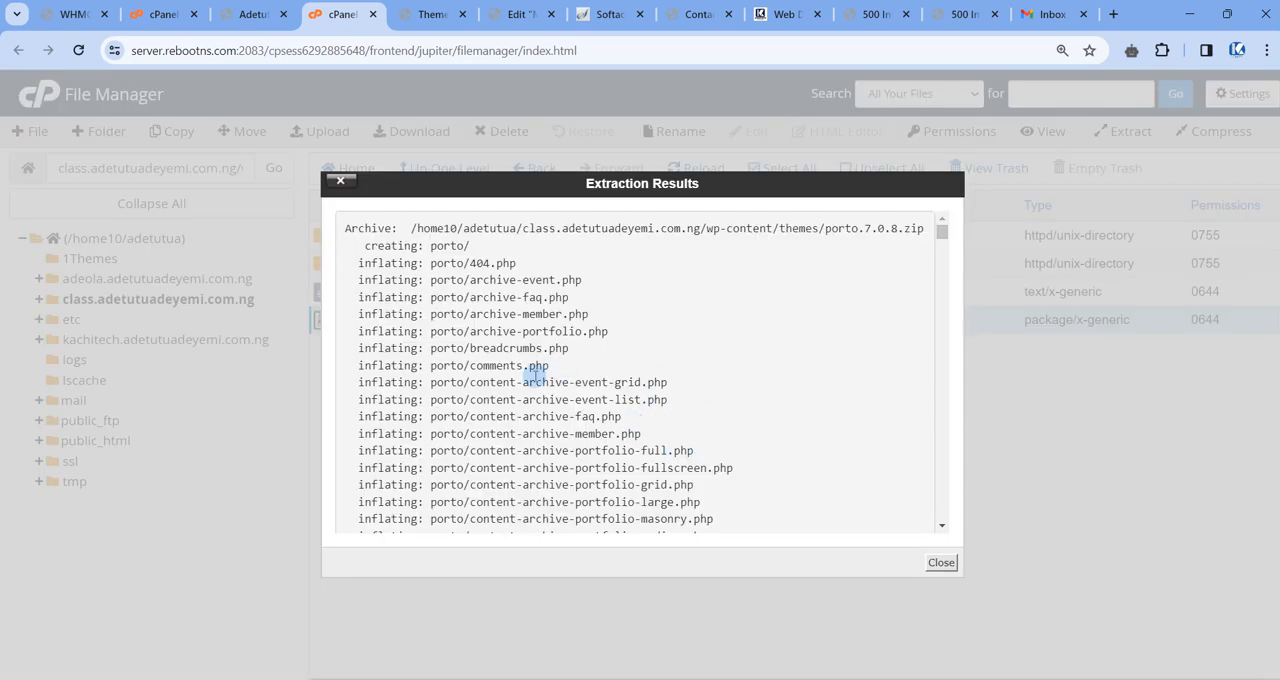
{"action": "scroll", "coordinate": [537, 376], "scroll_direction": "down", "scroll_amount": 3}
{"action": "scroll", "coordinate": [572, 364], "scroll_direction": "up", "scroll_amount": 3}
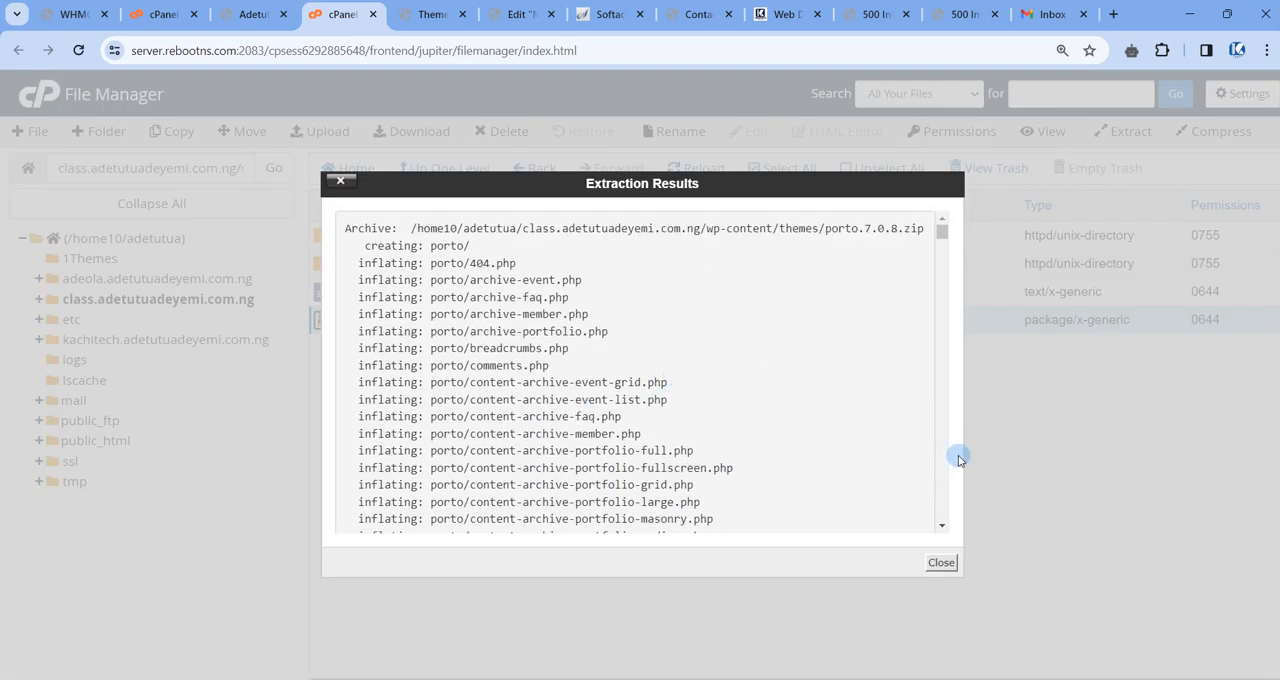
{"action": "left_click", "coordinate": [939, 565]}
{"action": "left_click", "coordinate": [672, 175]}
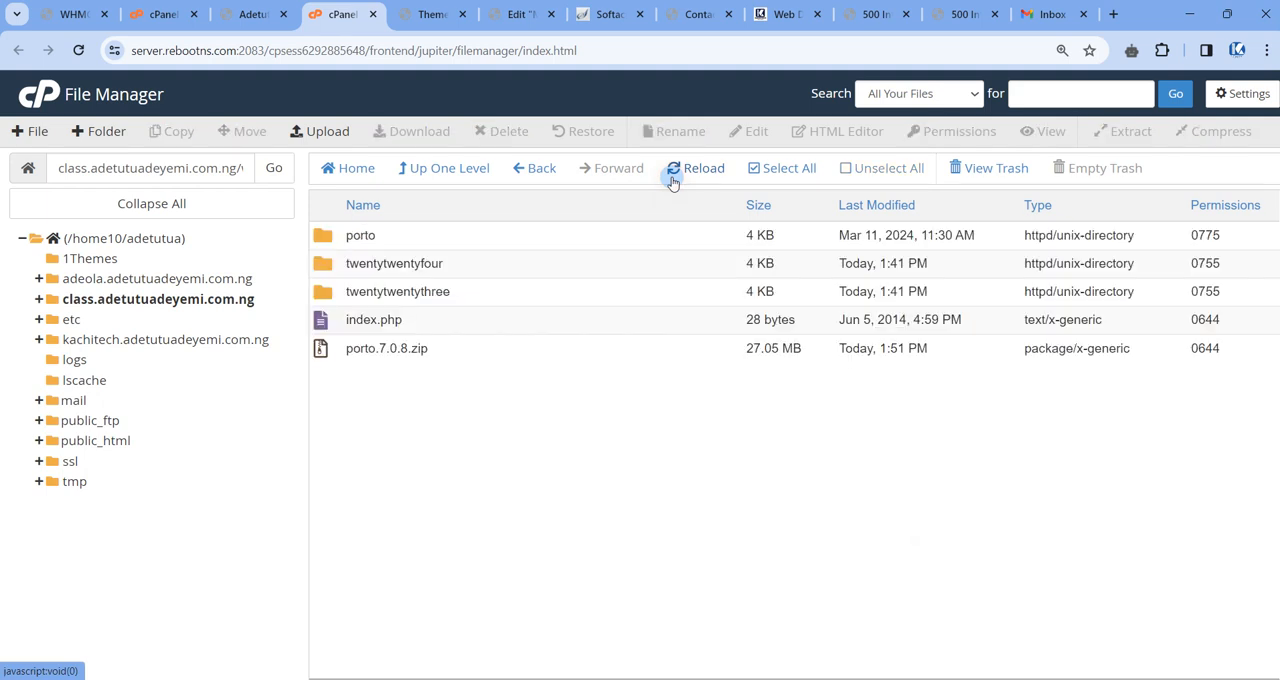
Examine the files inside the extracted porto theme folder and return to the themes folder.
{"action": "double_click", "coordinate": [408, 238]}
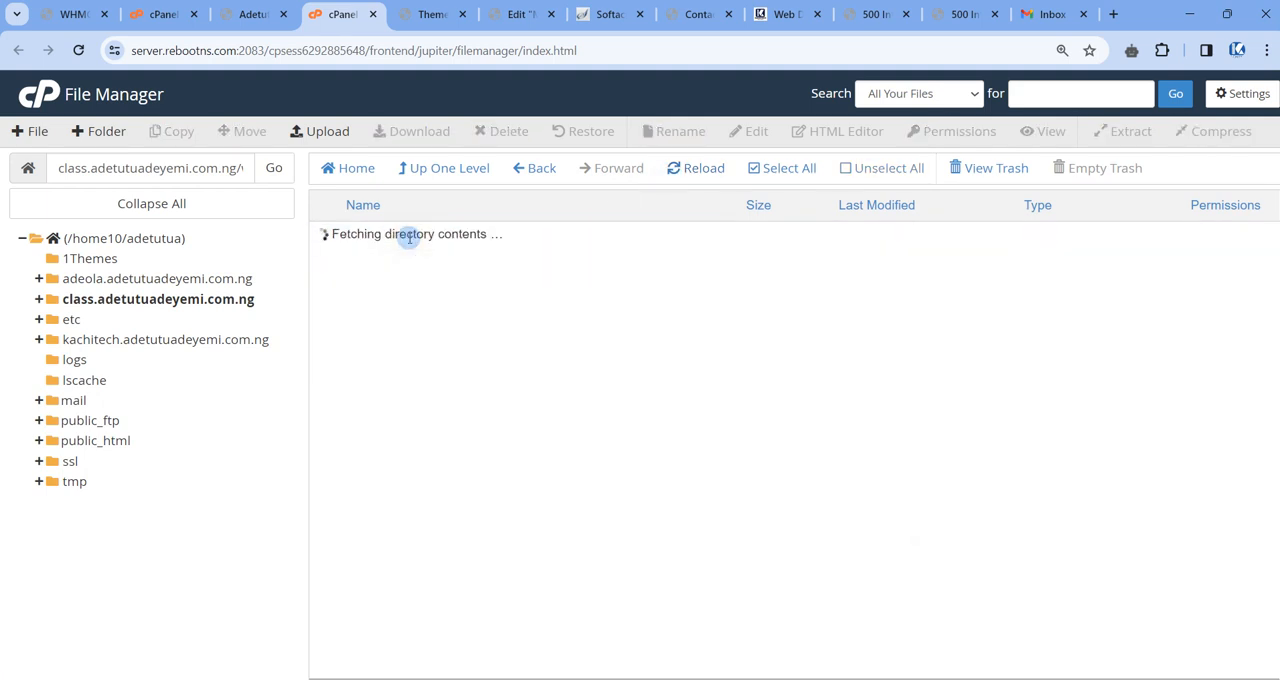
{"action": "left_click", "coordinate": [433, 175]}
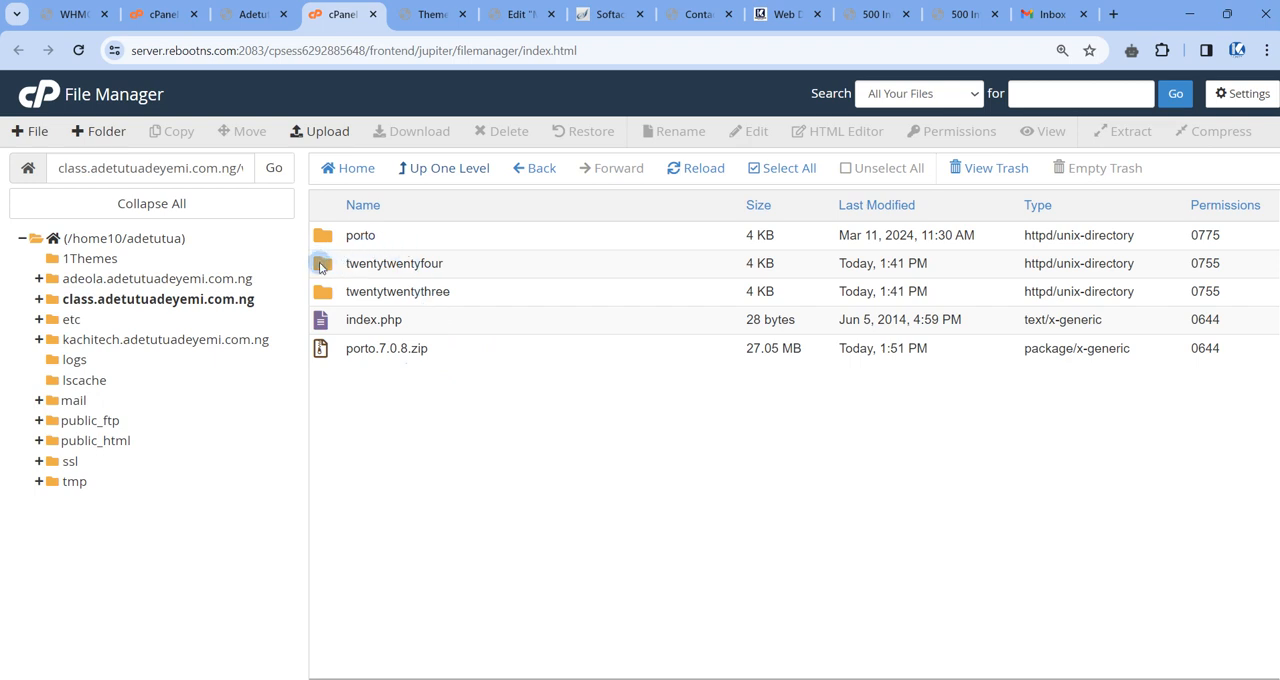
{"action": "left_click", "coordinate": [453, 268]}
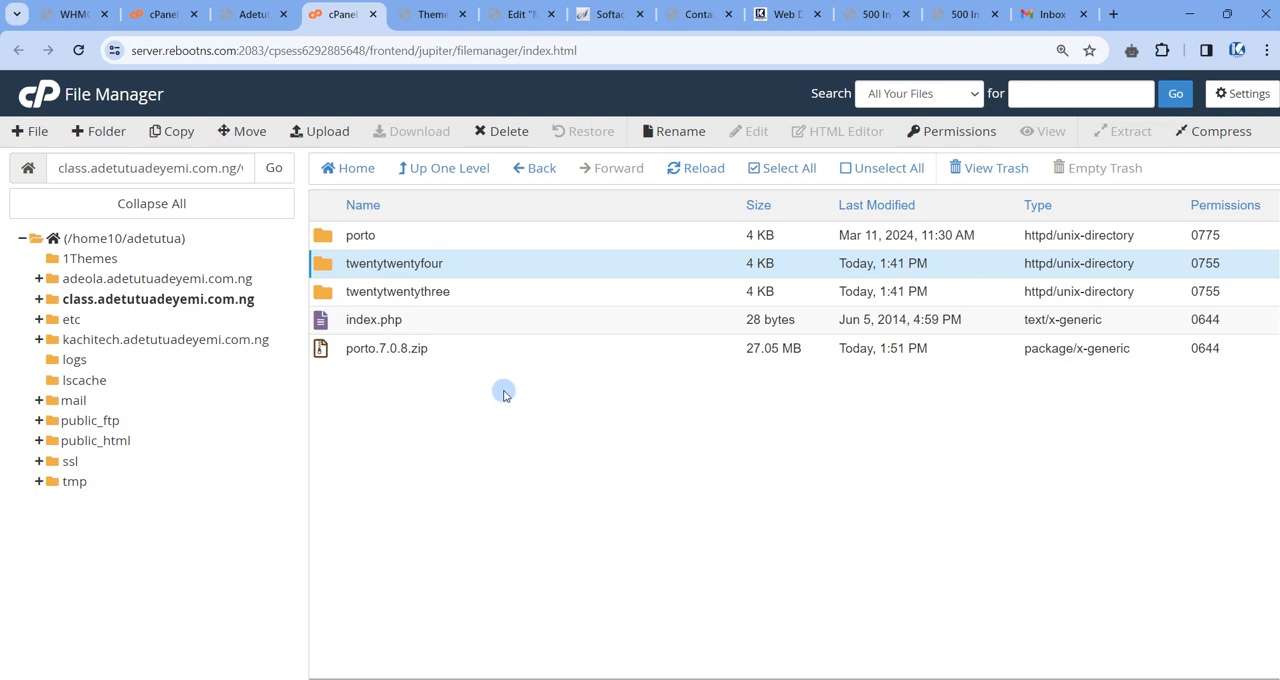
{"action": "double_click", "coordinate": [424, 261]}
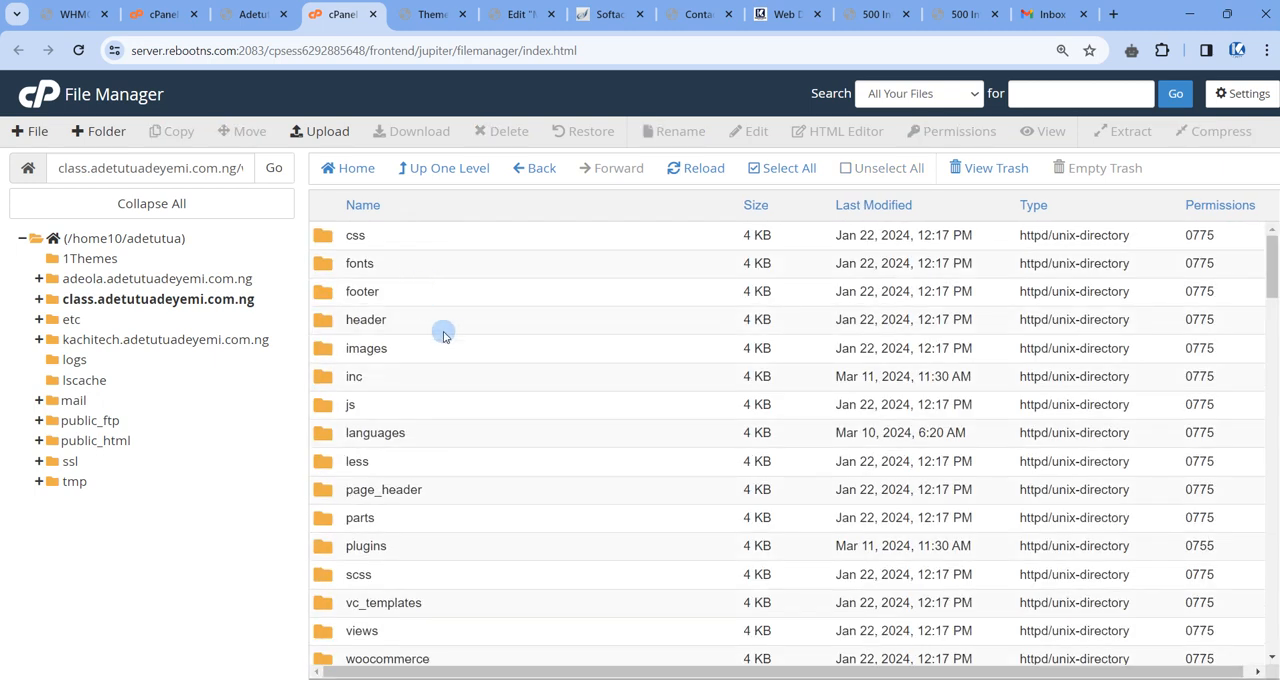
{"action": "scroll", "coordinate": [450, 358], "scroll_direction": "down", "scroll_amount": 1}
{"action": "scroll", "coordinate": [445, 330], "scroll_direction": "up", "scroll_amount": 1}
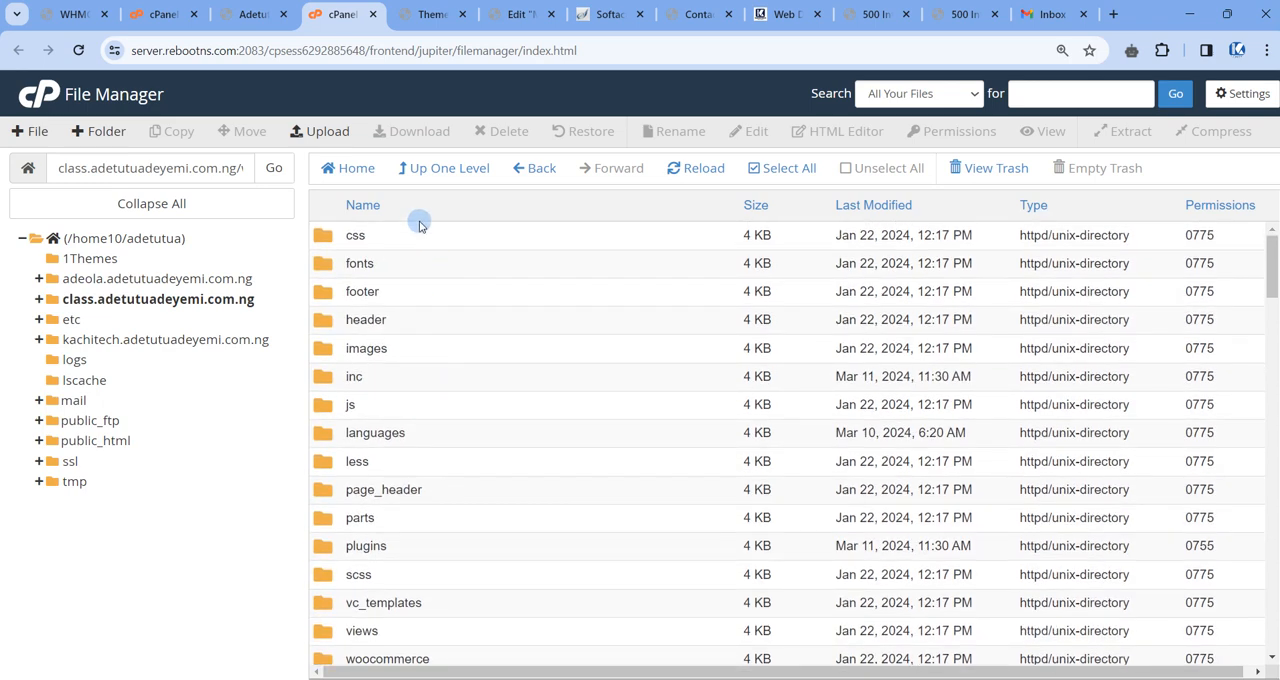
{"action": "left_click", "coordinate": [426, 179]}
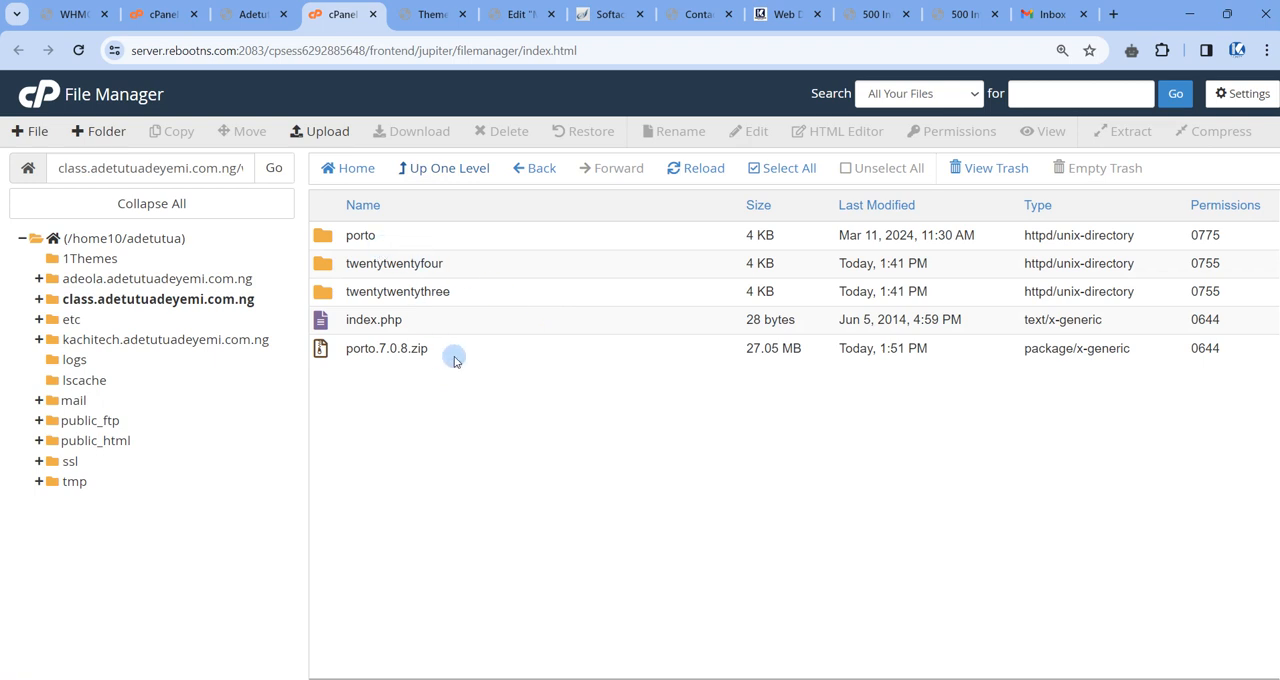
Reload the WordPress Themes page to look for the extracted Porto theme and compare it with the porto folder in File Manager.
{"action": "left_click", "coordinate": [407, 240]}
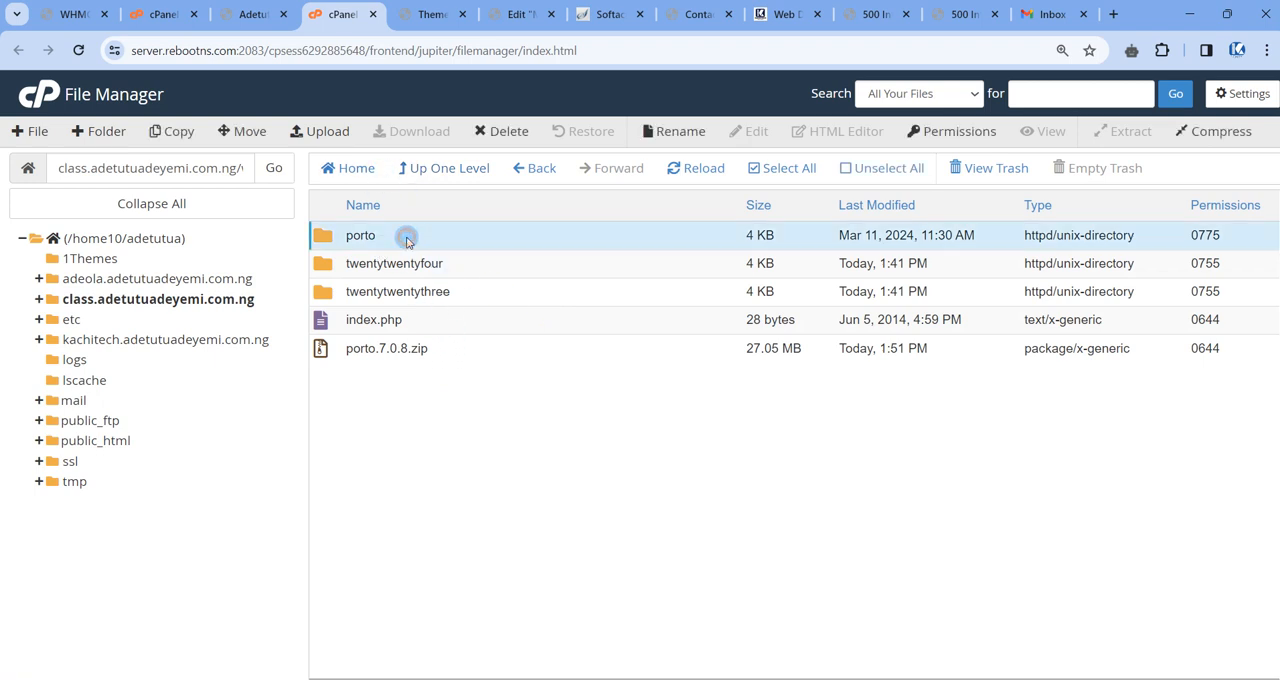
{"action": "left_click", "coordinate": [430, 14]}
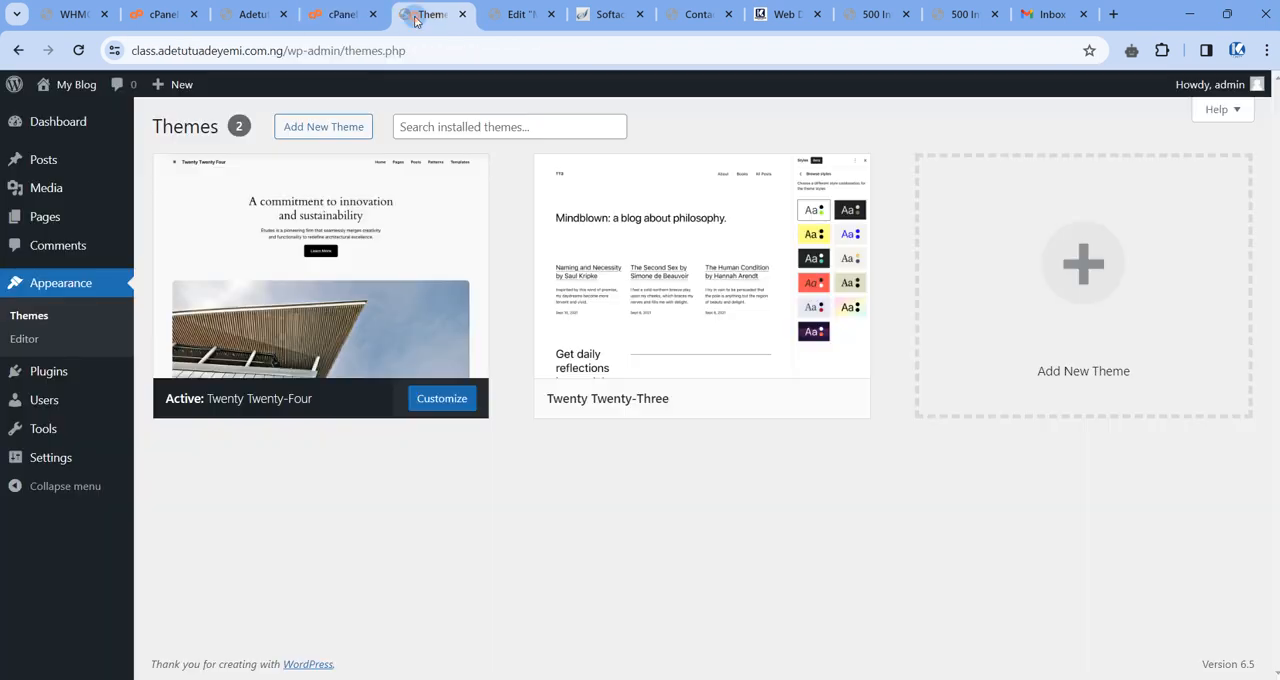
{"action": "left_click", "coordinate": [81, 52]}
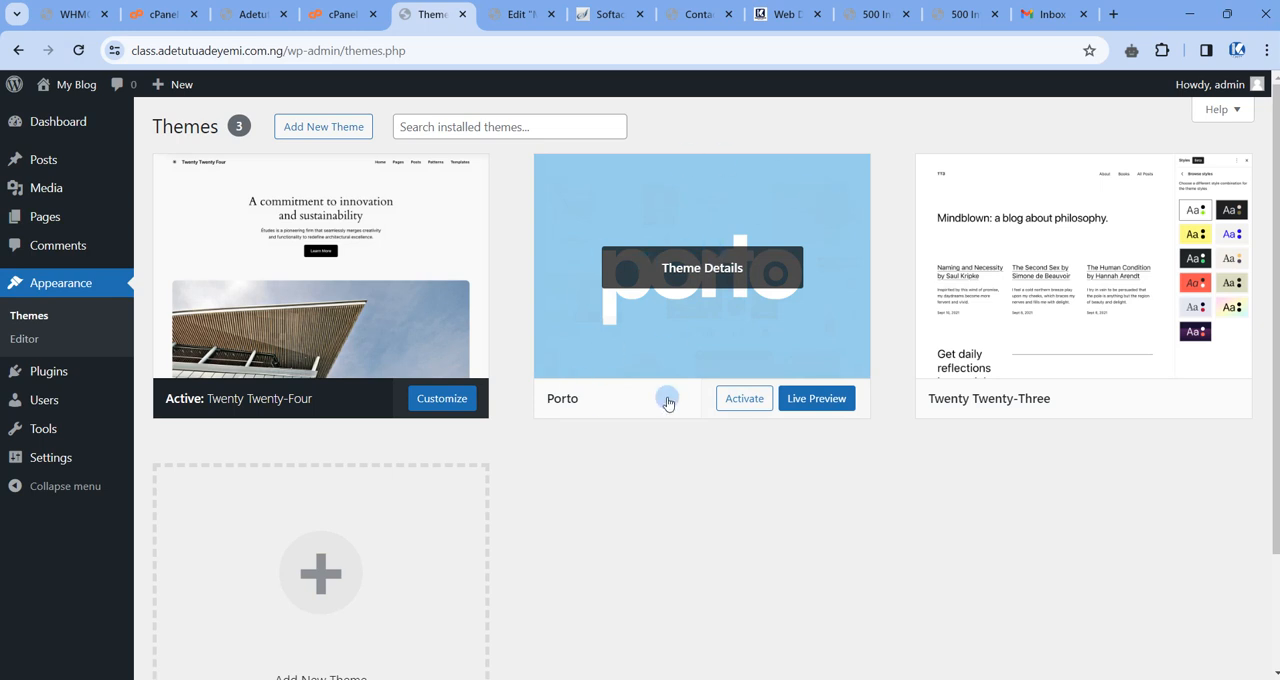
{"action": "left_click", "coordinate": [341, 14]}
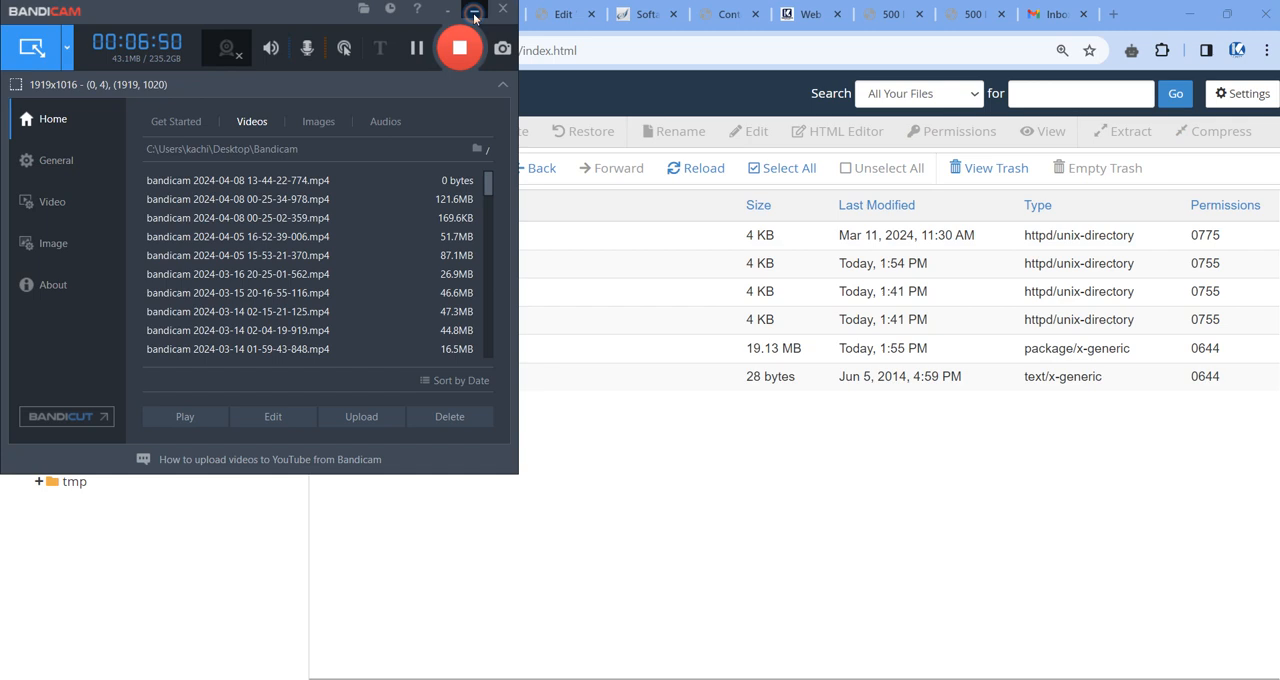
{"action": "left_click", "coordinate": [474, 17]}
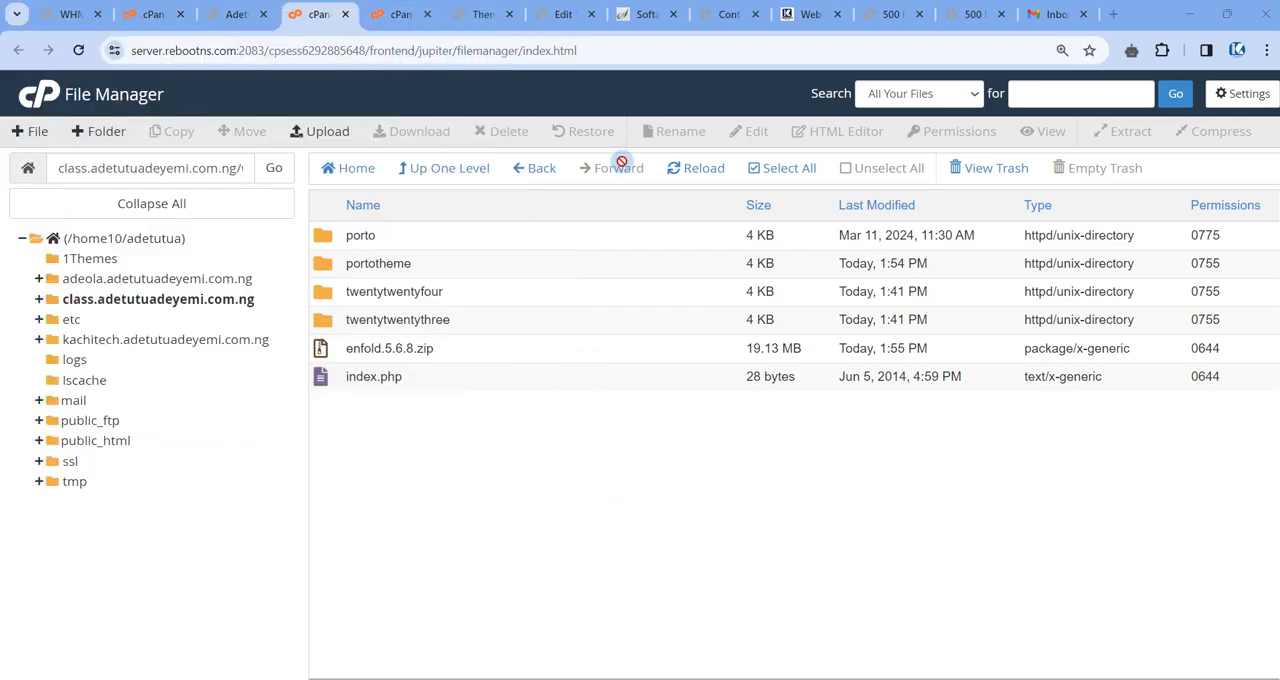
Extract enfold.5.6.8.zip into the class subdomain's wp-content/themes folder and open the extracted enfold folder.
{"action": "left_click", "coordinate": [443, 346]}
{"action": "right_click", "coordinate": [472, 350]}
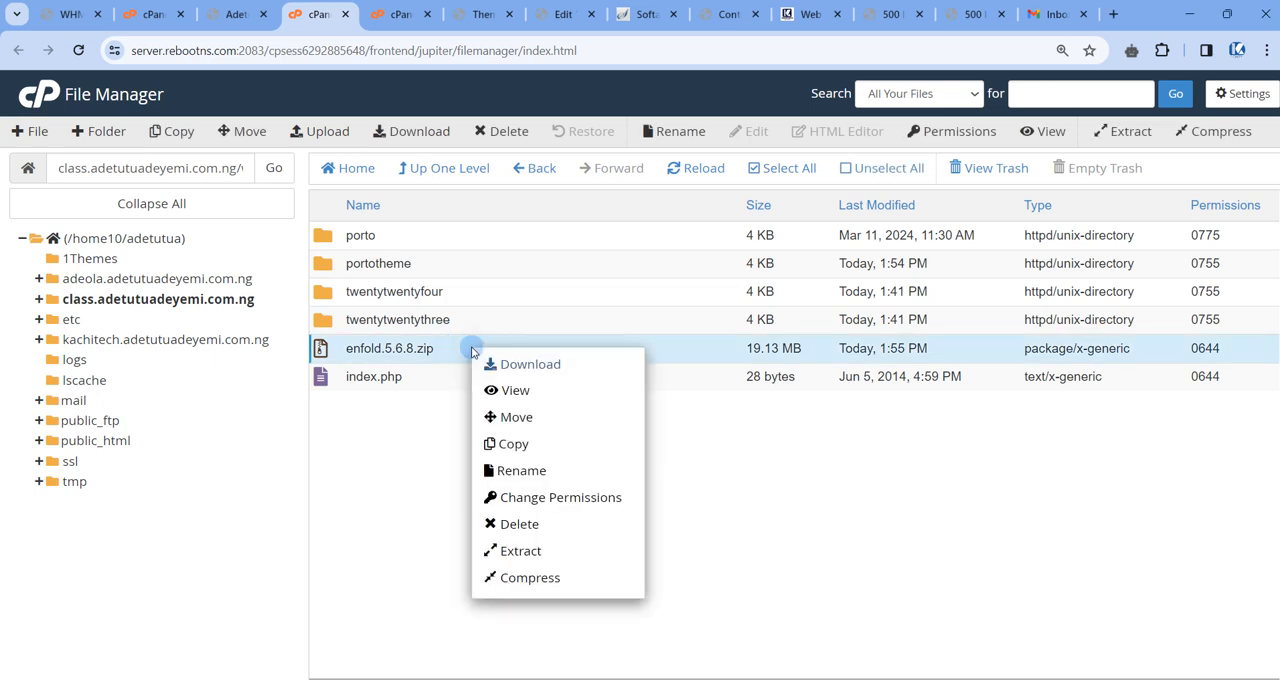
{"action": "left_click", "coordinate": [395, 467]}
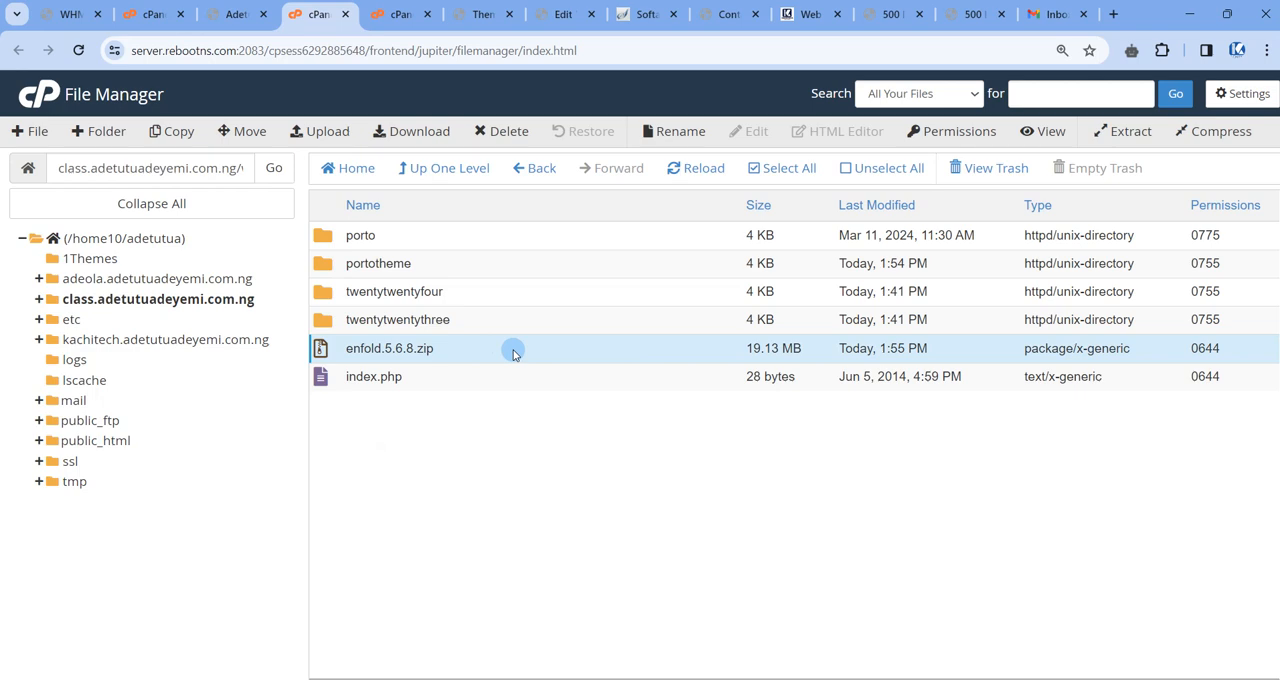
{"action": "right_click", "coordinate": [513, 352]}
{"action": "left_click", "coordinate": [583, 551]}
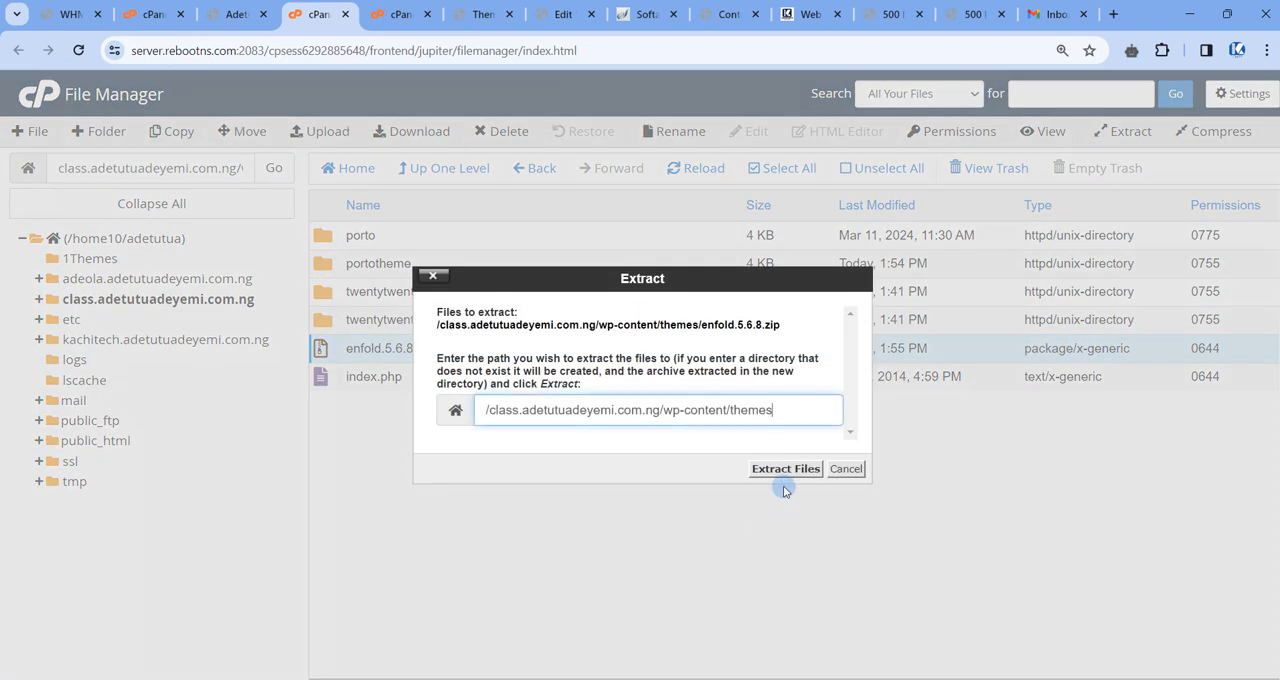
{"action": "left_click", "coordinate": [785, 470]}
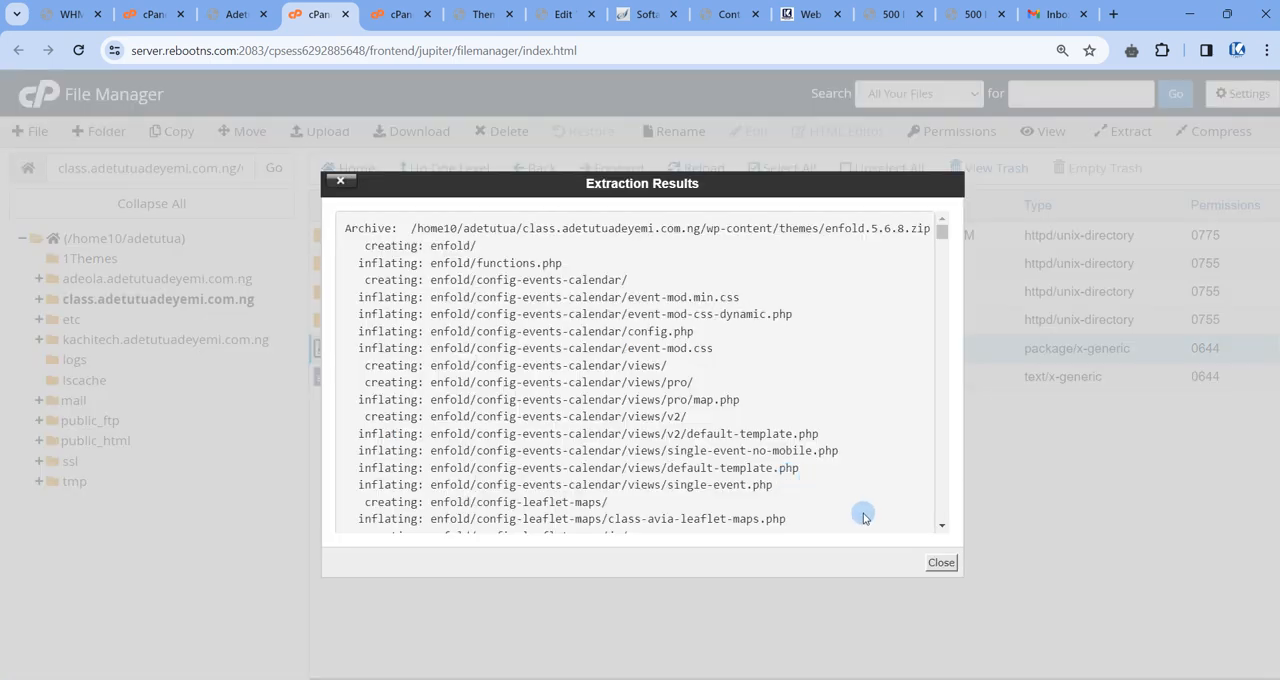
{"action": "left_click", "coordinate": [940, 563]}
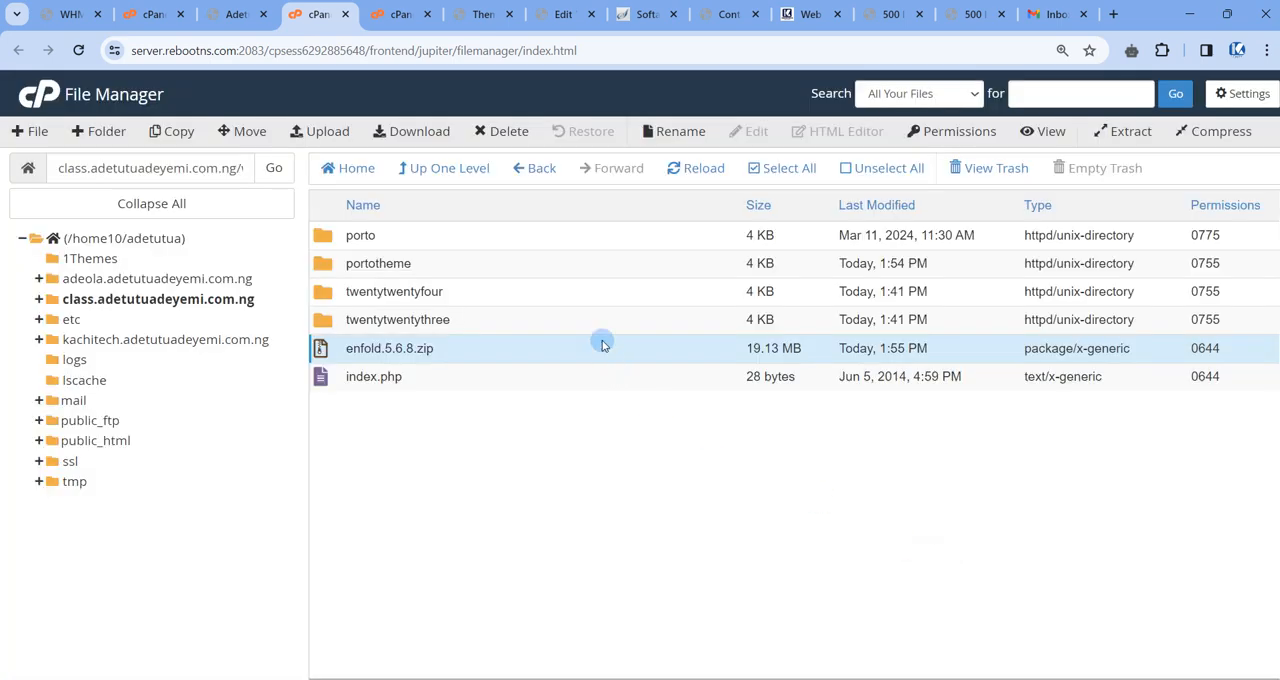
{"action": "left_click", "coordinate": [685, 170]}
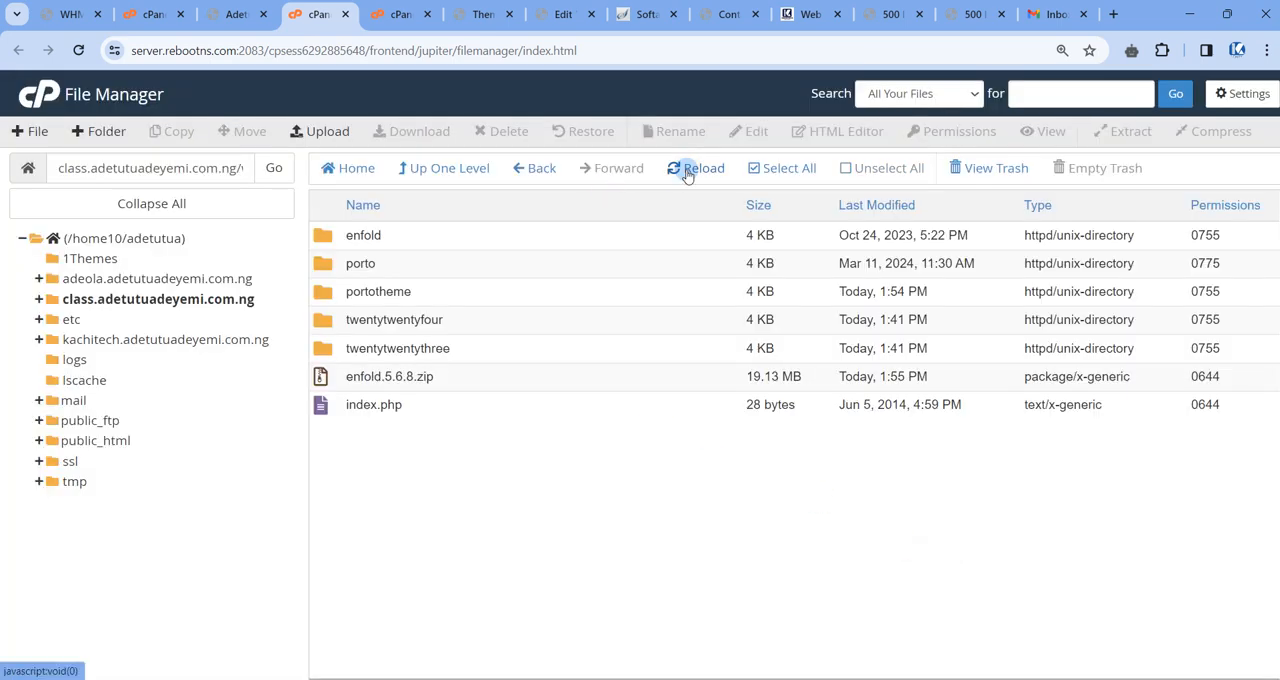
{"action": "double_click", "coordinate": [517, 234]}
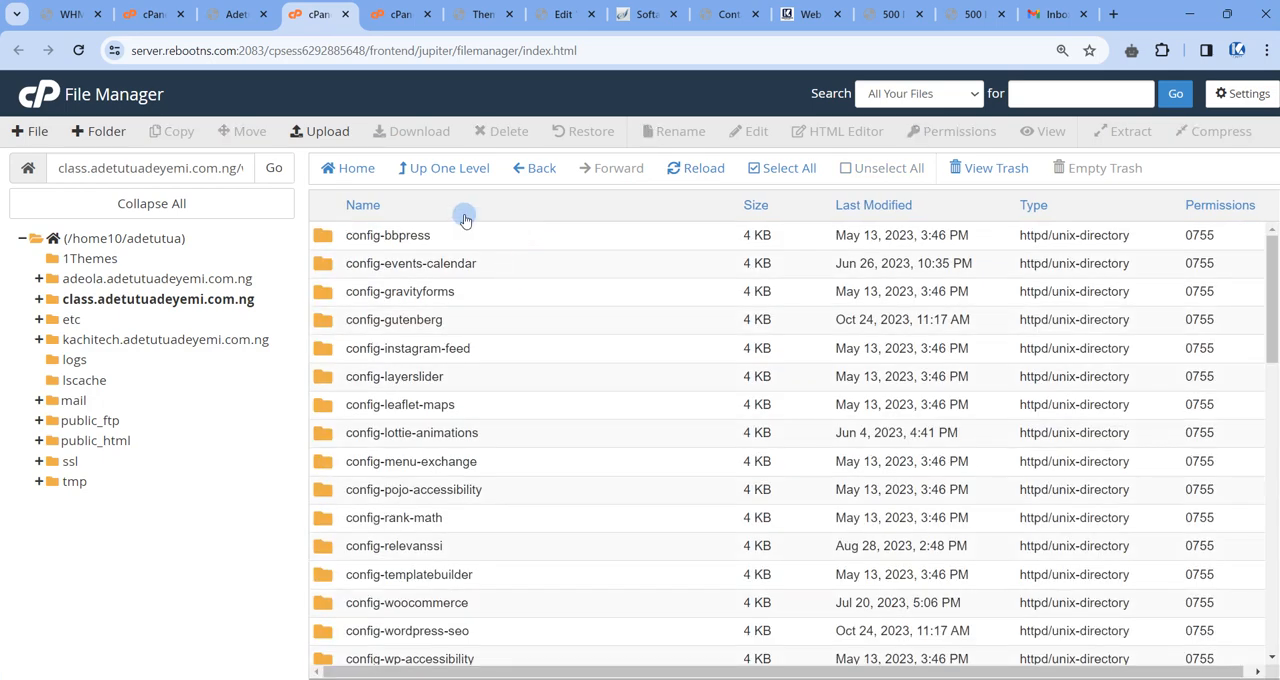
Return to the themes folder in File Manager and move enfold.5.6.8.zip to the trash.
{"action": "left_click", "coordinate": [440, 170]}
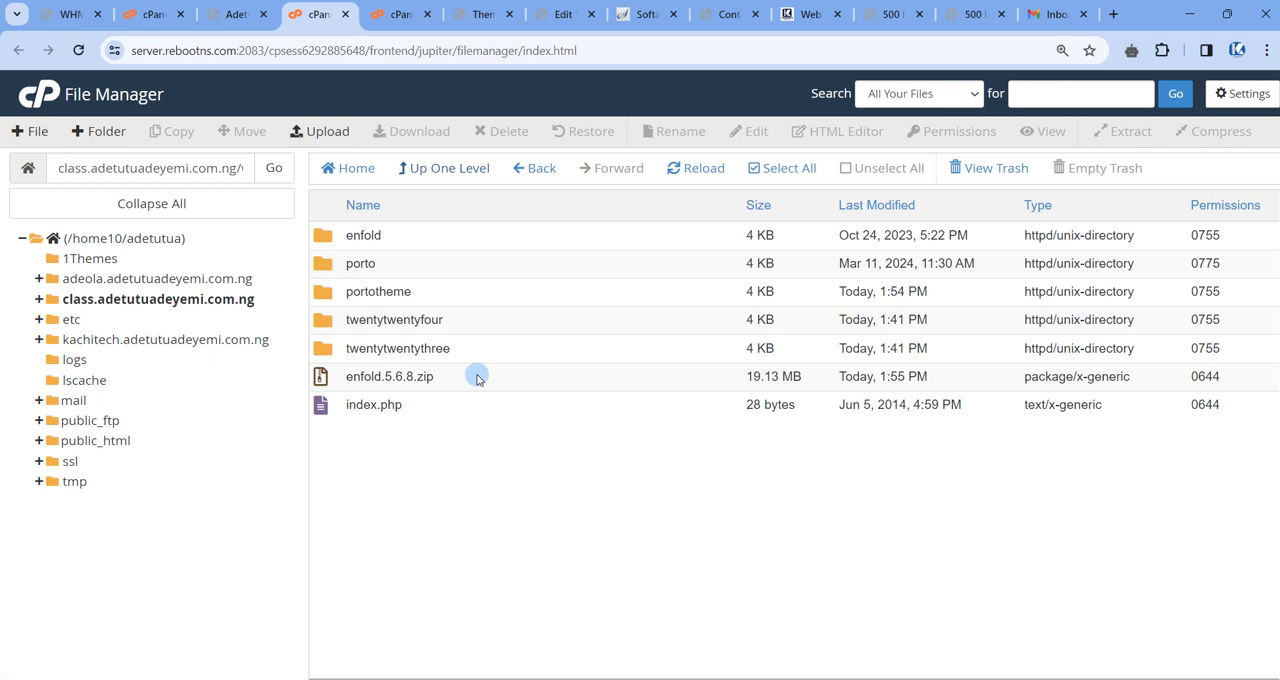
{"action": "left_click", "coordinate": [477, 378]}
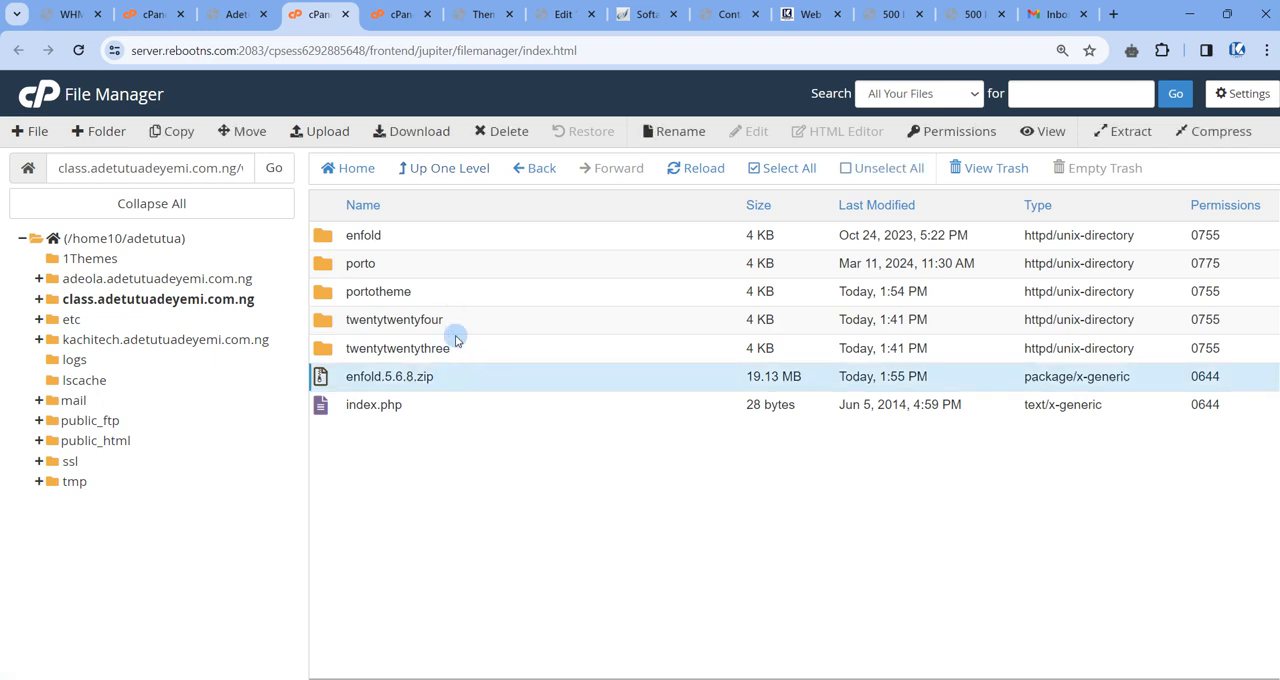
{"action": "right_click", "coordinate": [447, 381]}
{"action": "left_click", "coordinate": [484, 556]}
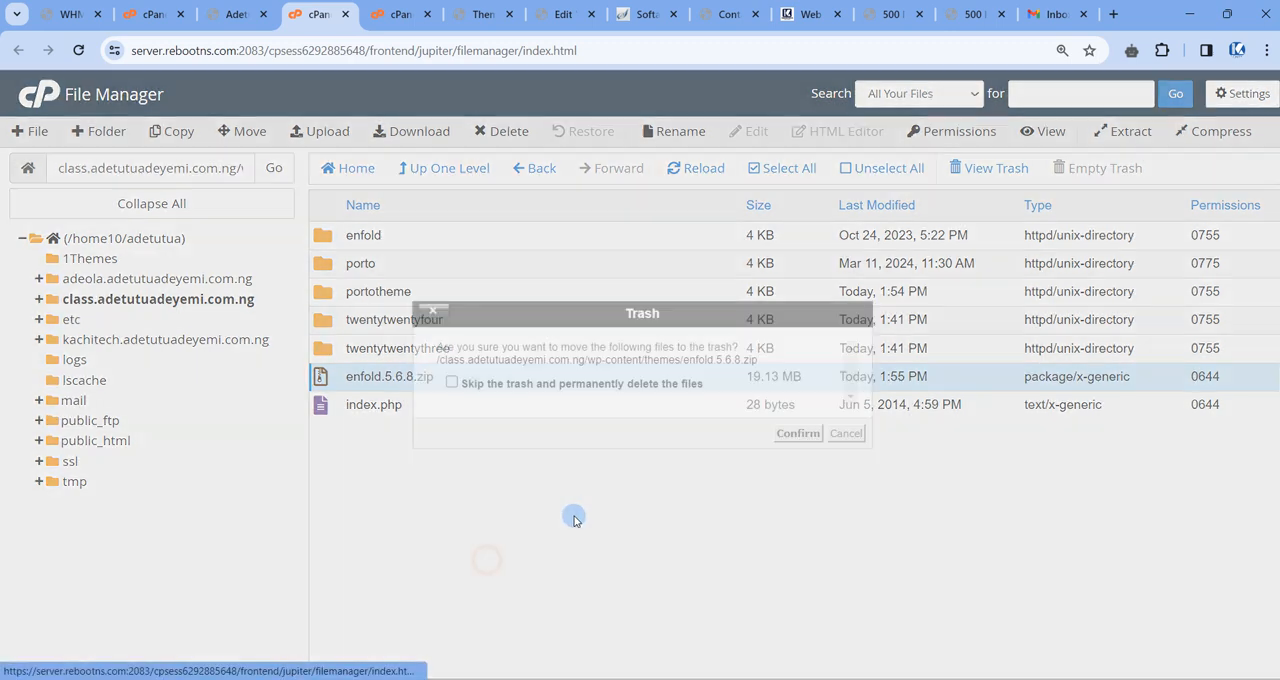
{"action": "left_click", "coordinate": [794, 436]}
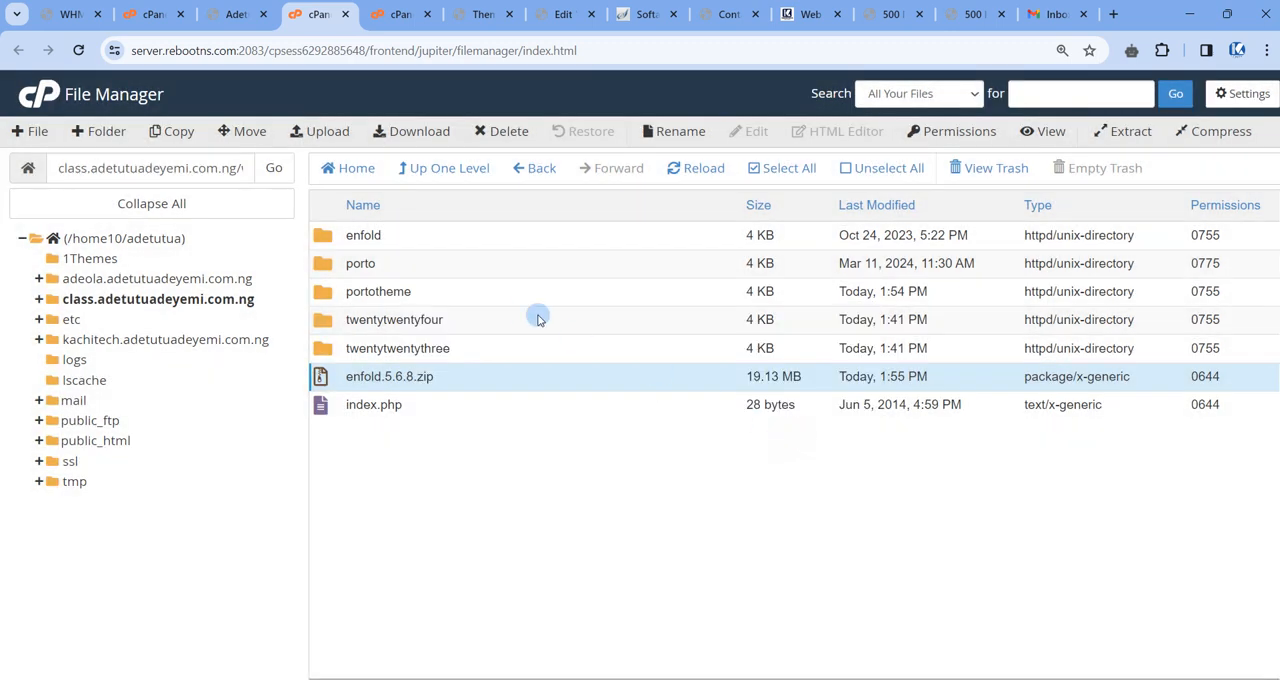
Compress the portotheme folder into the archive portotheme.zip in the themes folder and reload the listing.
{"action": "left_click", "coordinate": [471, 291]}
{"action": "right_click", "coordinate": [471, 291]}
{"action": "left_click", "coordinate": [530, 442]}
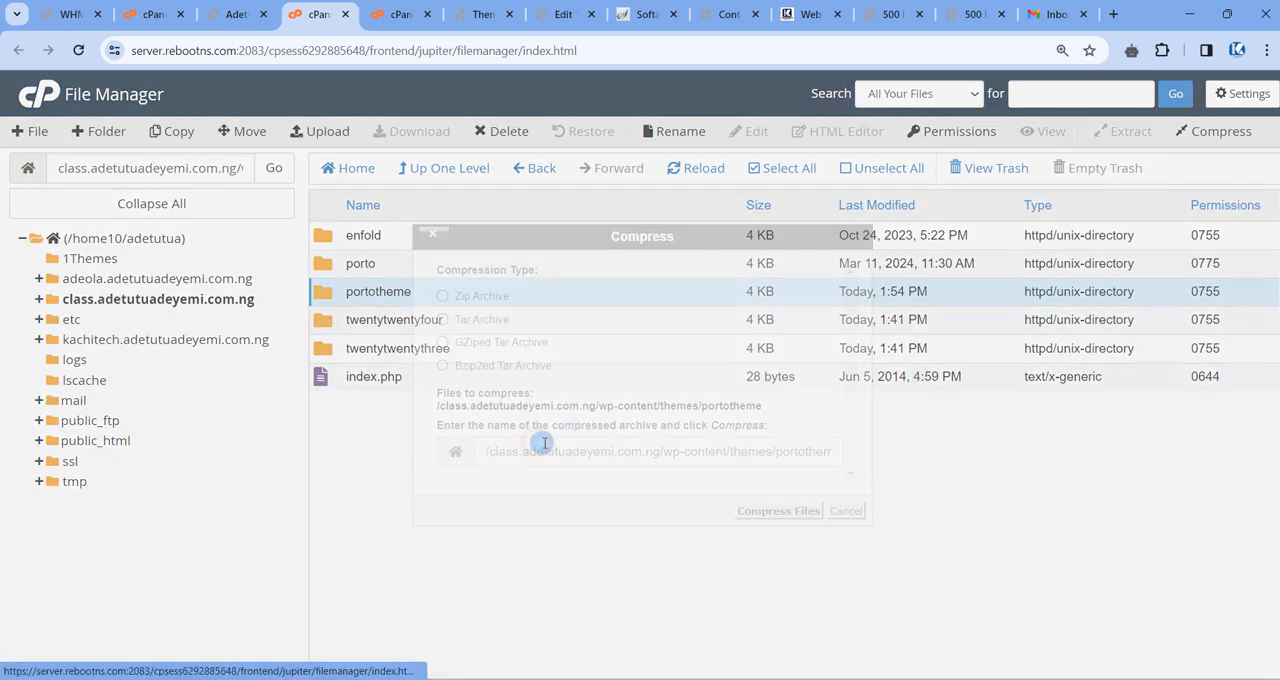
{"action": "left_click", "coordinate": [756, 515]}
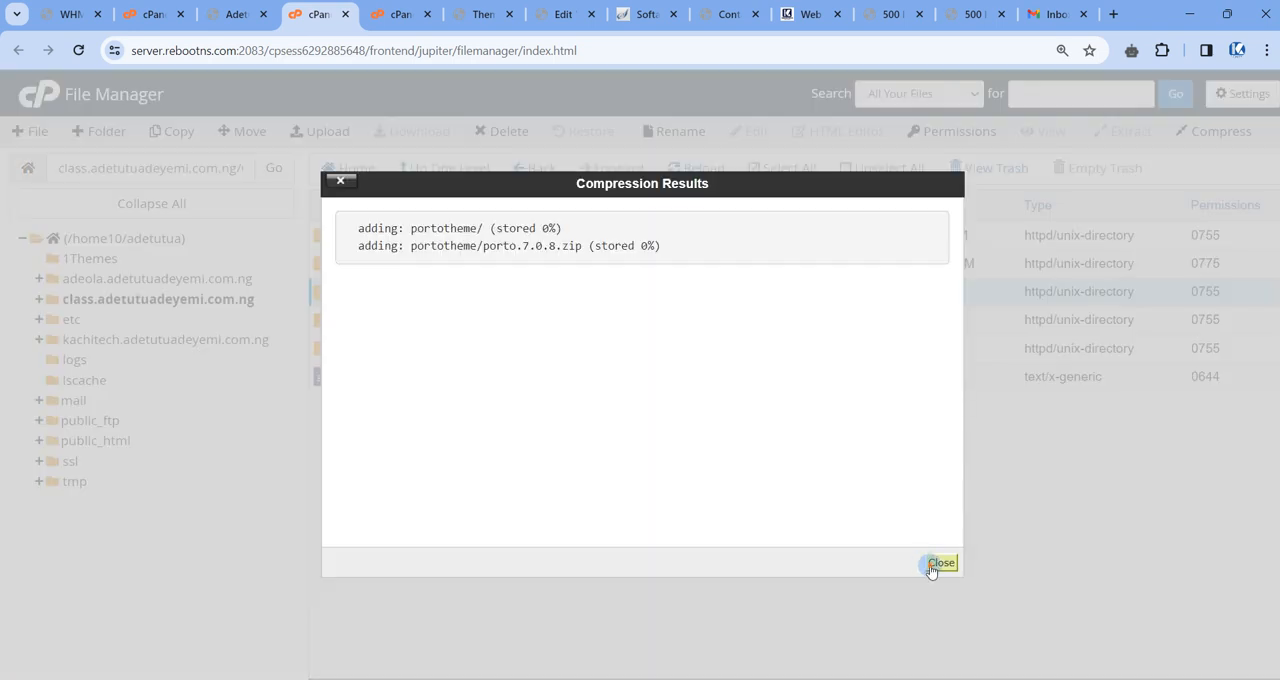
{"action": "left_click", "coordinate": [940, 562]}
{"action": "left_click", "coordinate": [690, 167]}
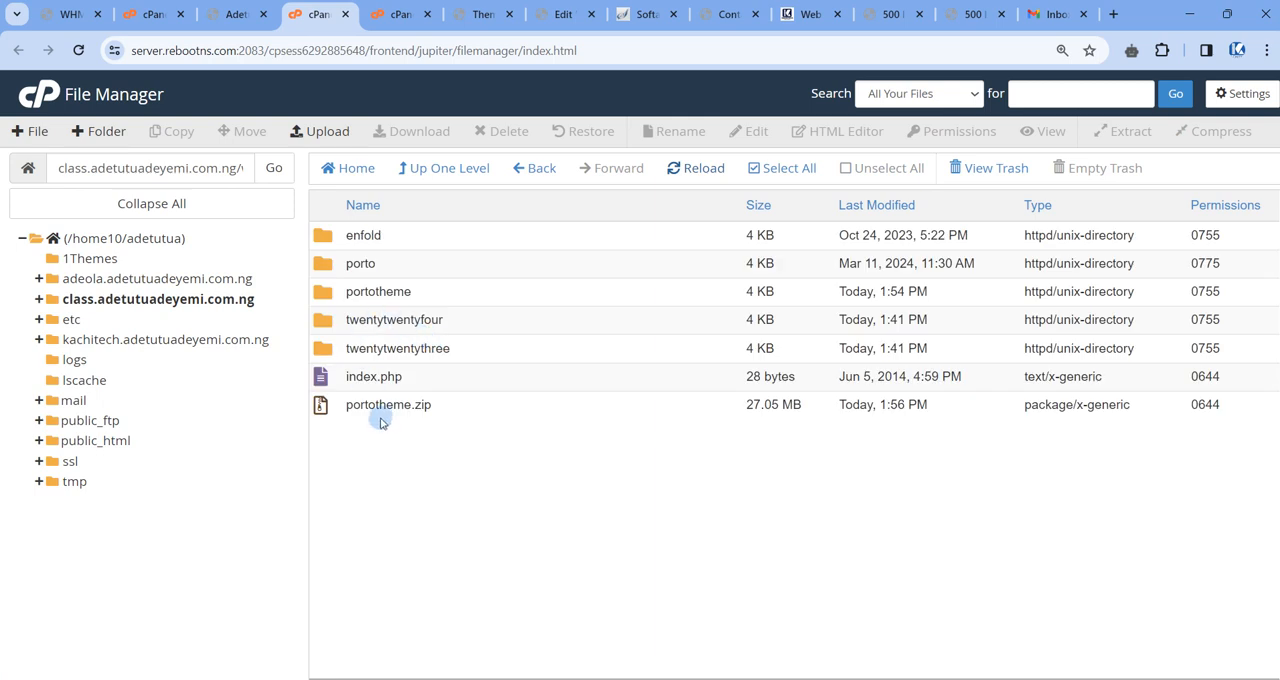
{"action": "left_click", "coordinate": [515, 400]}
Move the enfold and porto folders from the themes folder to the trash together.
{"action": "left_click", "coordinate": [417, 267]}
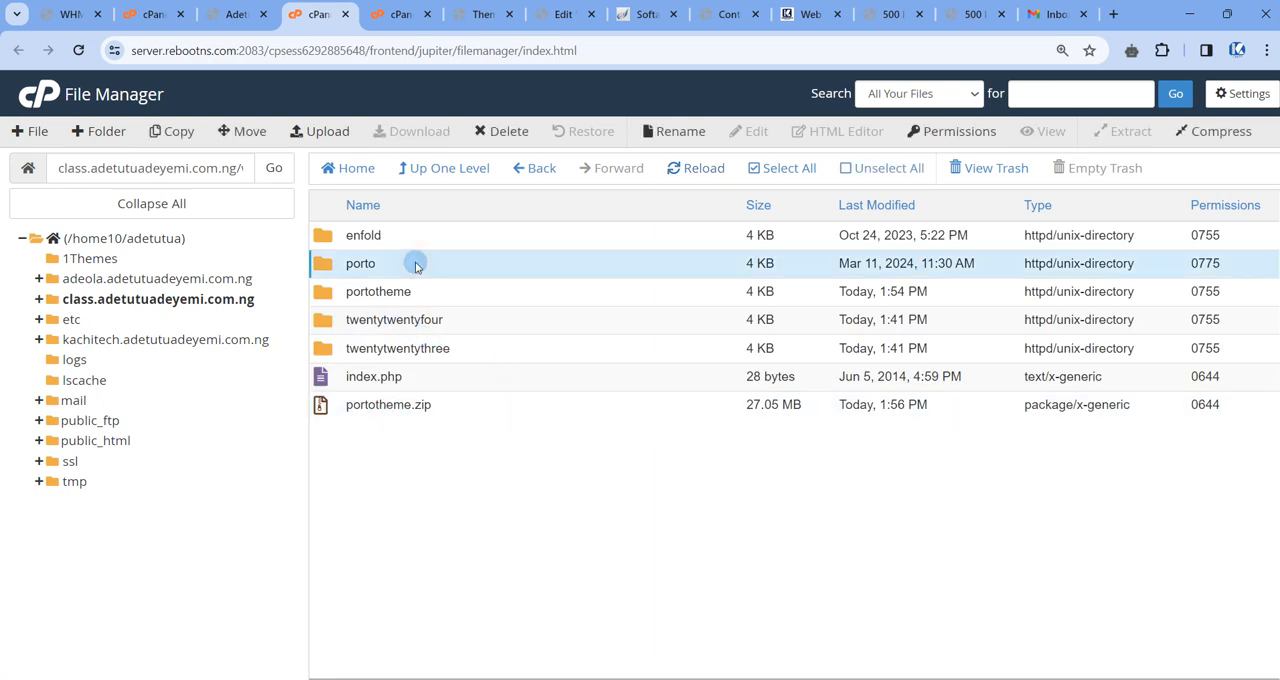
{"action": "left_click", "coordinate": [420, 238], "text": "ctrl"}
{"action": "right_click", "coordinate": [420, 238]}
{"action": "left_click", "coordinate": [465, 357]}
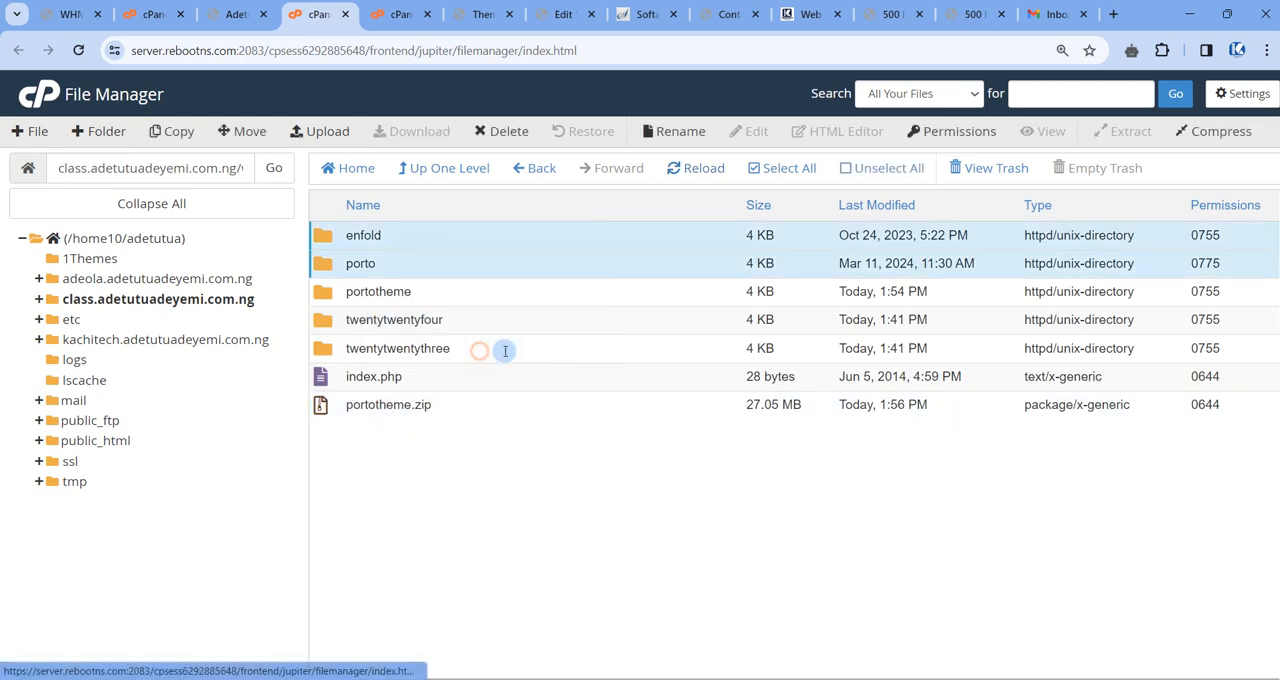
{"action": "left_click", "coordinate": [798, 440]}
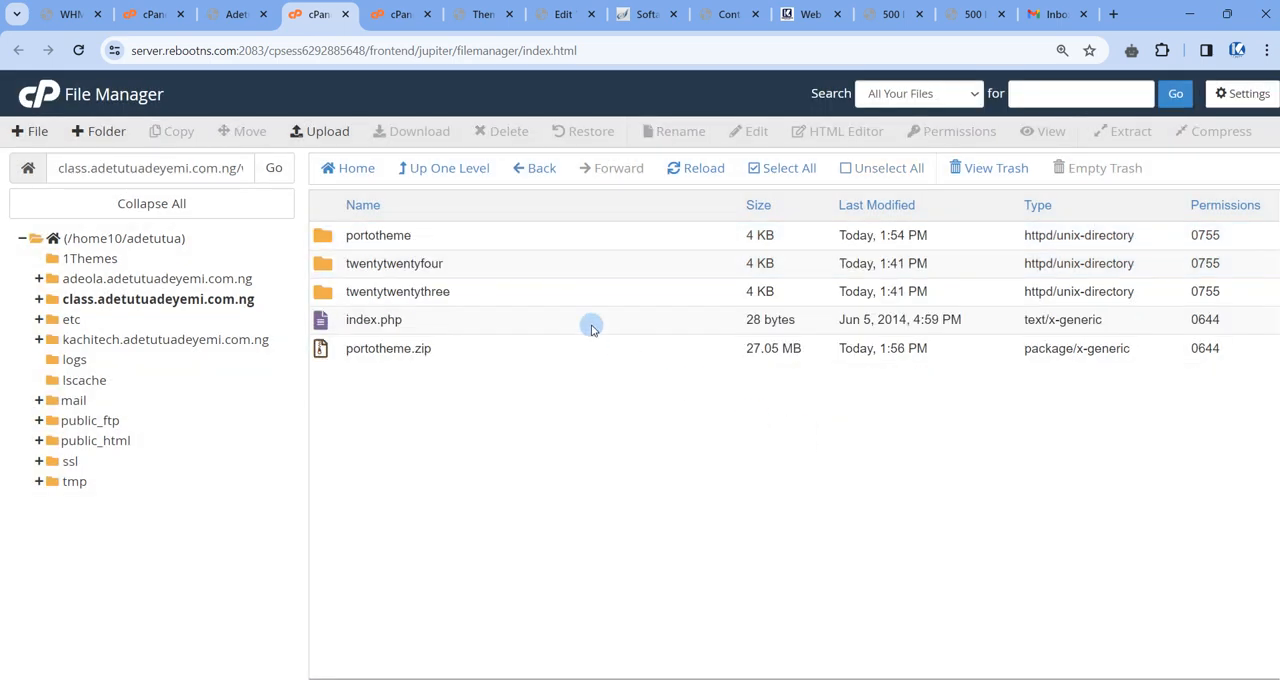
Move the portotheme folder to the trash, keeping portotheme.zip, and reload the folder listing.
{"action": "right_click", "coordinate": [458, 240]}
{"action": "left_click", "coordinate": [490, 355]}
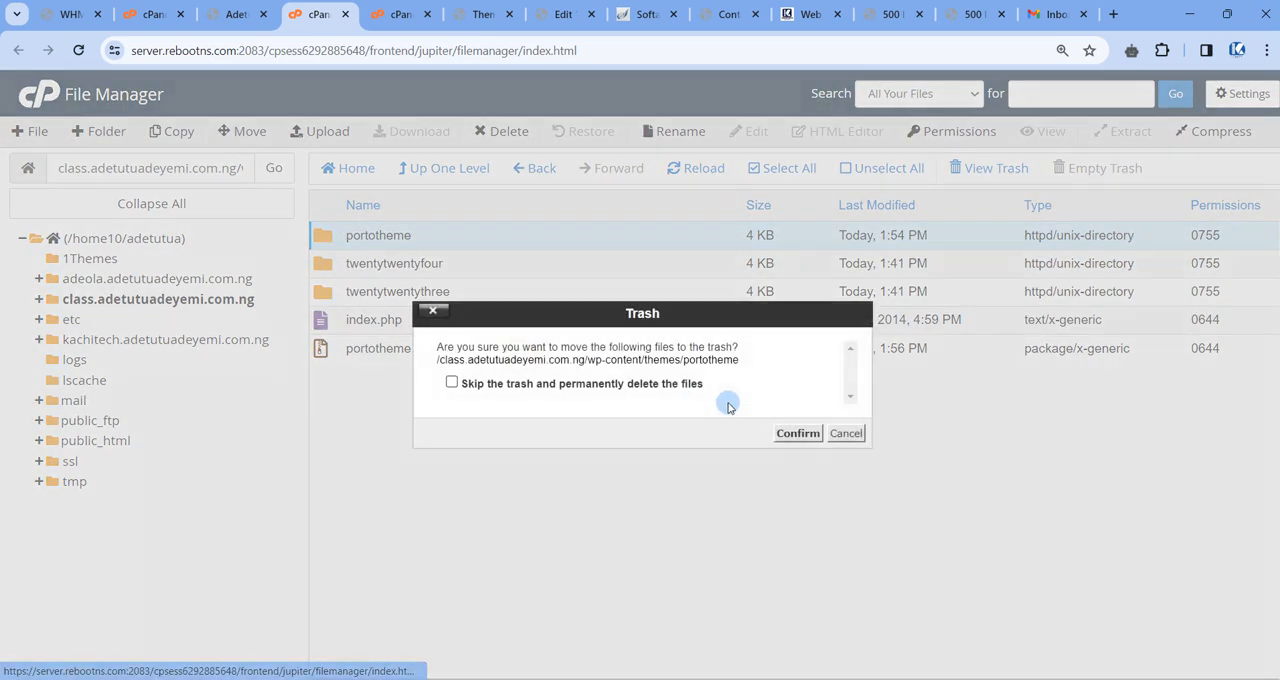
{"action": "left_click", "coordinate": [798, 435]}
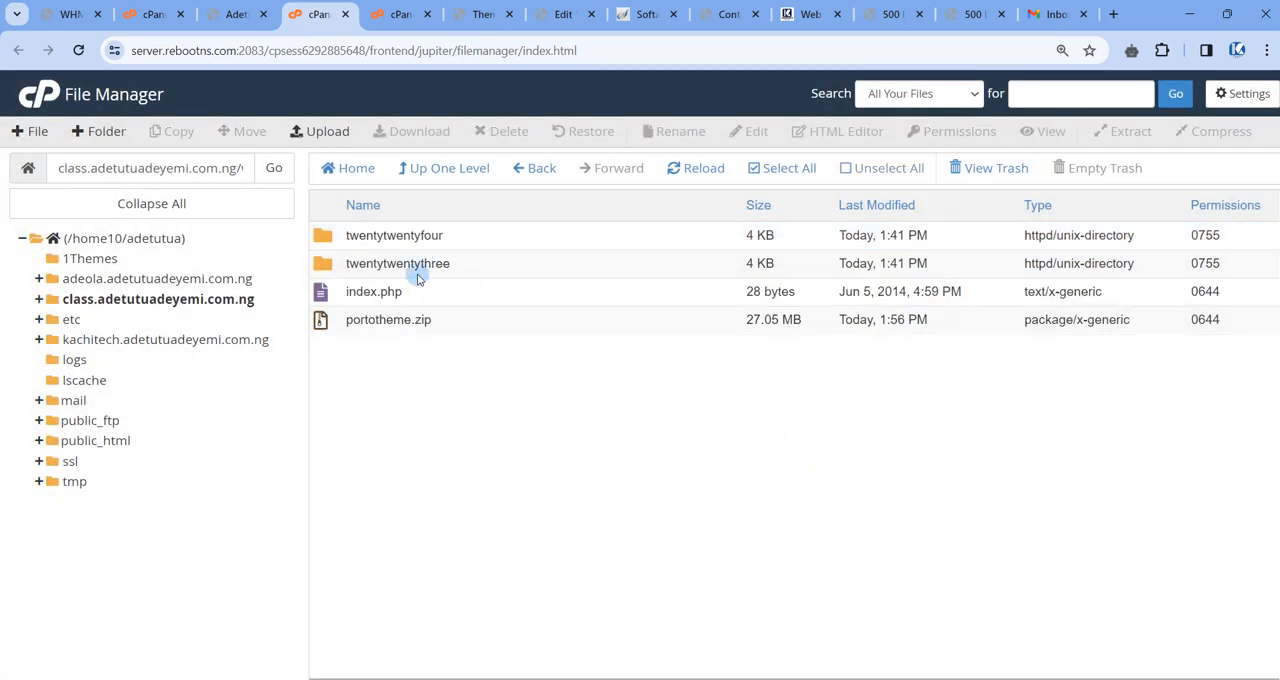
{"action": "left_click", "coordinate": [672, 168]}
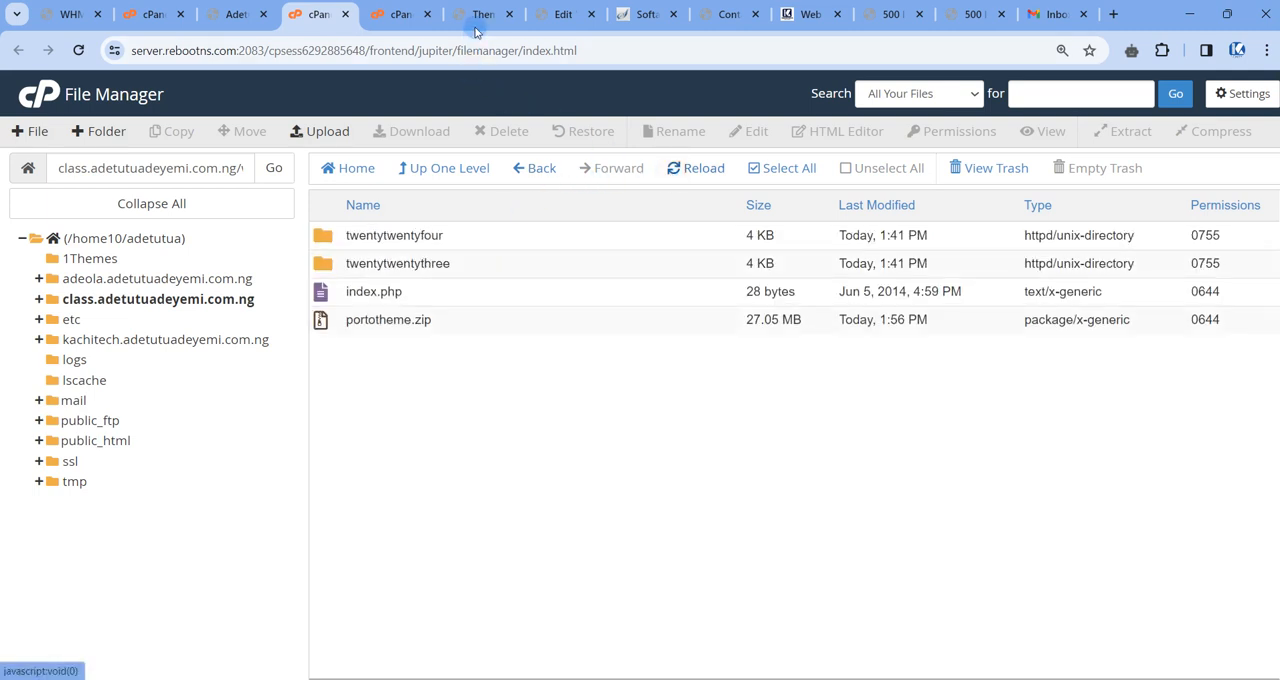
Reload the WordPress Themes page to check the installed themes, and close the spare cPanel tab before returning to File Manager.
{"action": "left_click", "coordinate": [478, 14]}
{"action": "left_click", "coordinate": [78, 50]}
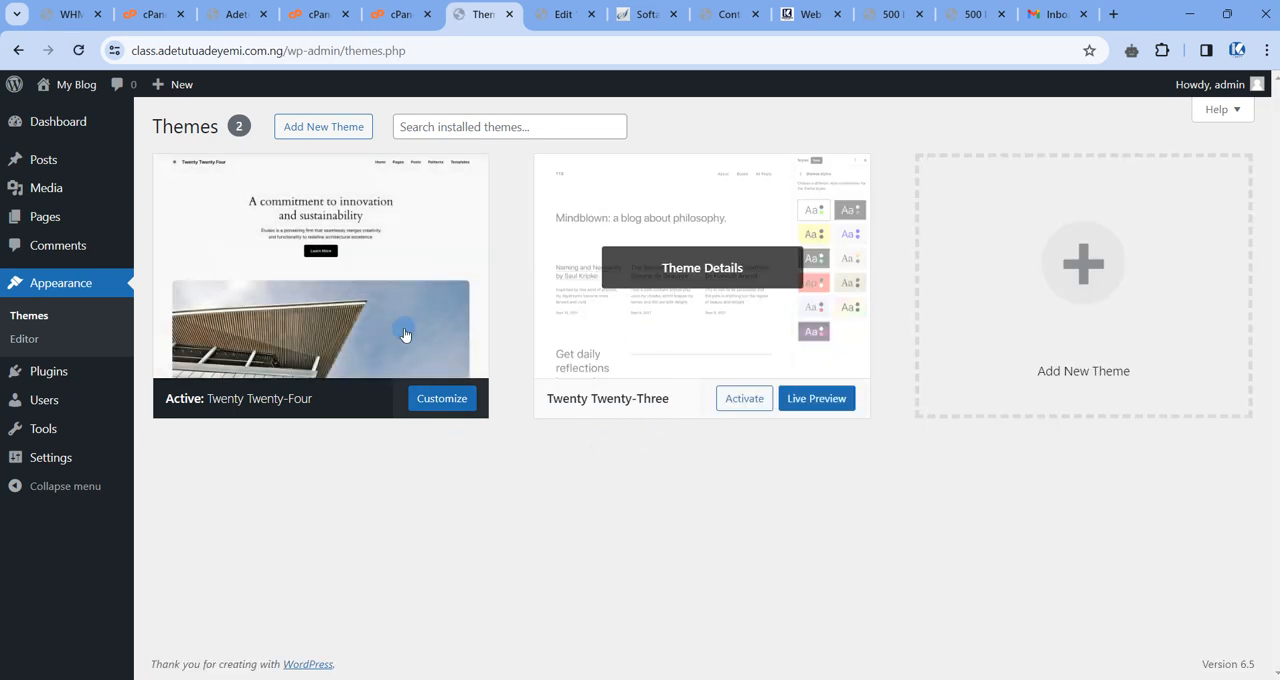
{"action": "left_click", "coordinate": [385, 14]}
{"action": "left_click", "coordinate": [427, 14]}
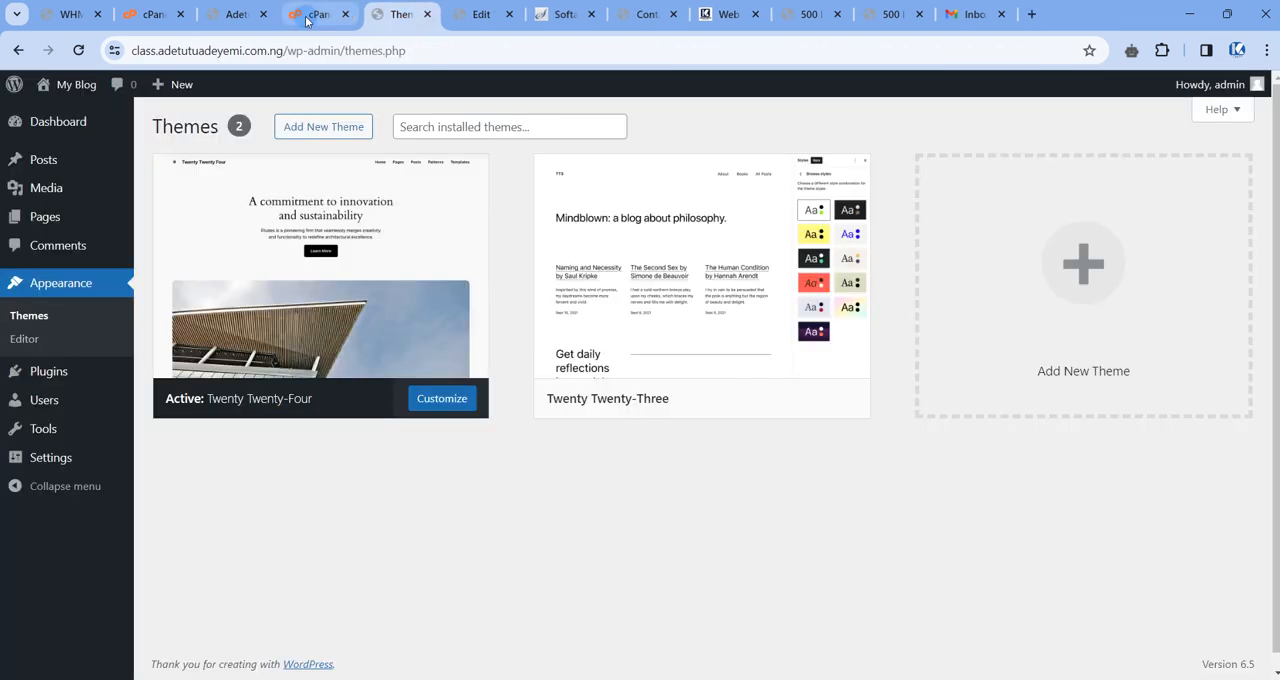
{"action": "left_click", "coordinate": [303, 14]}
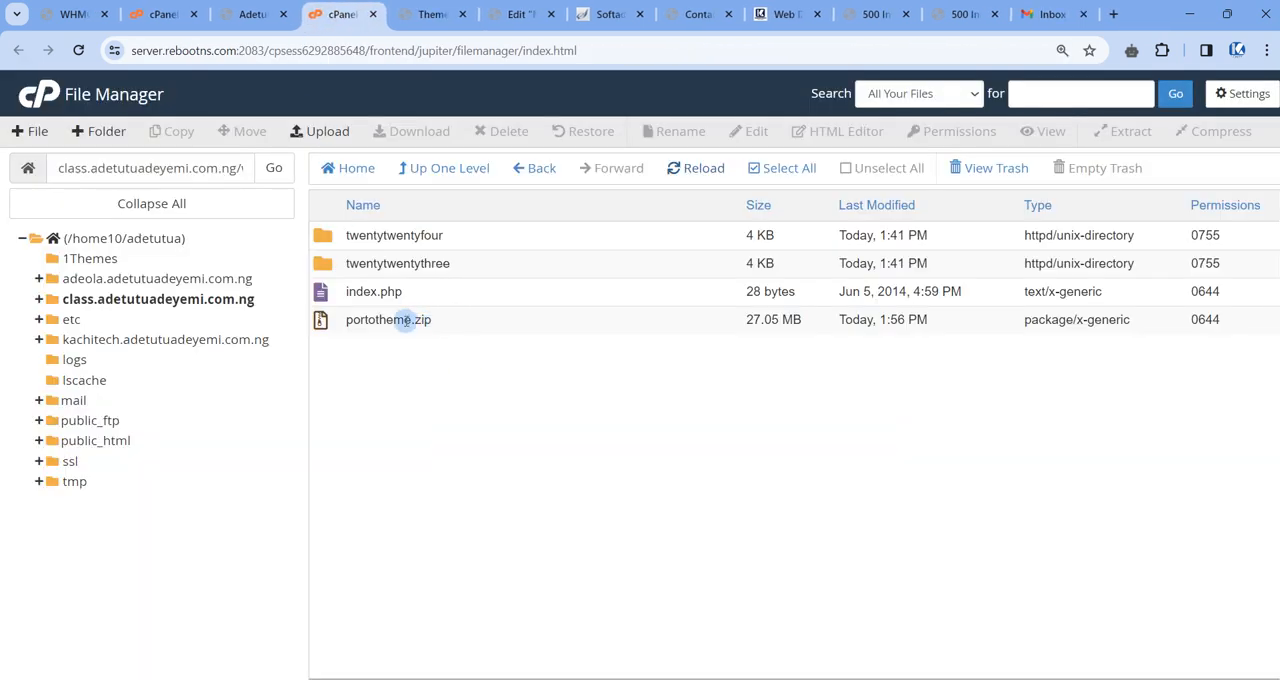
Extract portotheme.zip into the class subdomain's wp-content/themes folder, reload the listing and select the extracted portotheme folder.
{"action": "left_click", "coordinate": [456, 321]}
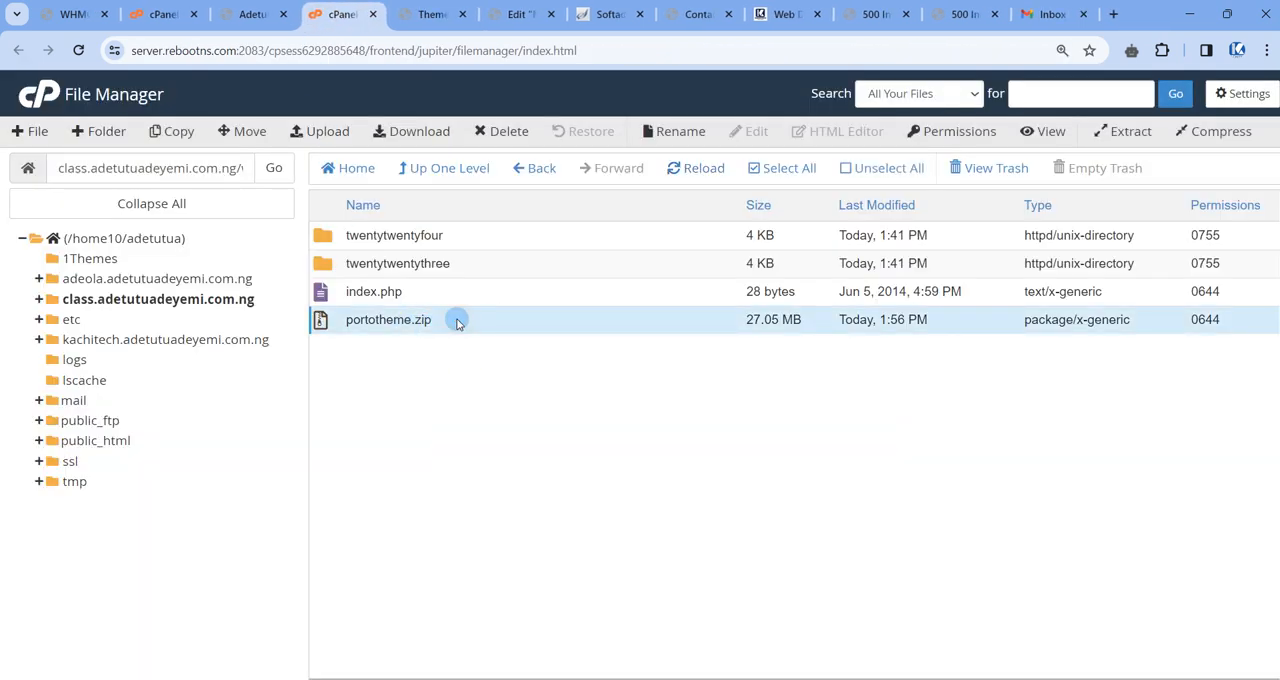
{"action": "right_click", "coordinate": [486, 323]}
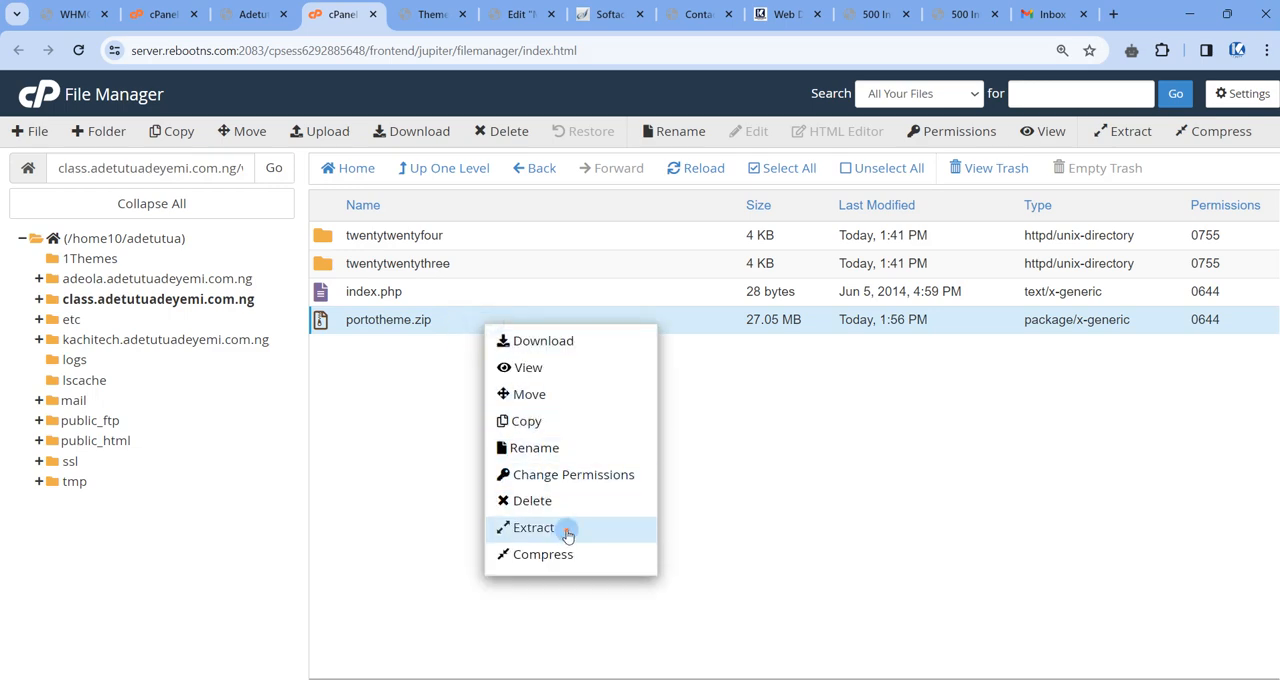
{"action": "left_click", "coordinate": [563, 529]}
{"action": "left_click", "coordinate": [784, 469]}
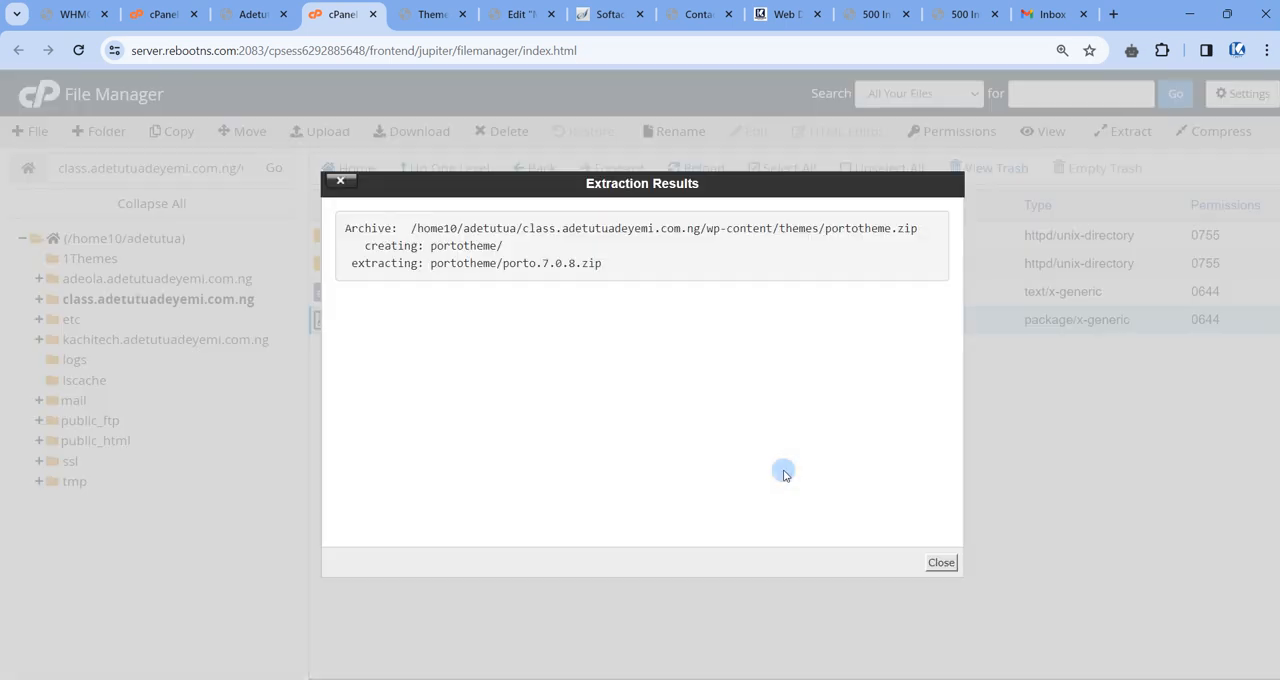
{"action": "left_click", "coordinate": [942, 563]}
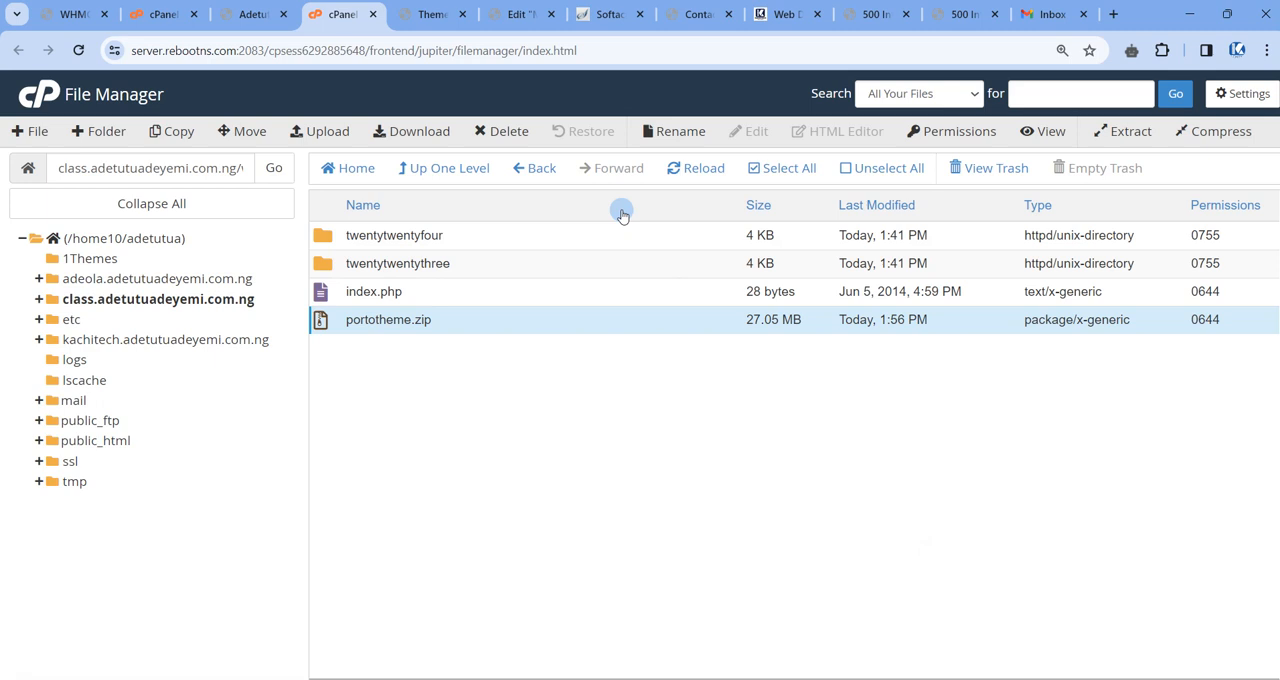
{"action": "left_click", "coordinate": [684, 168]}
{"action": "left_click", "coordinate": [443, 240]}
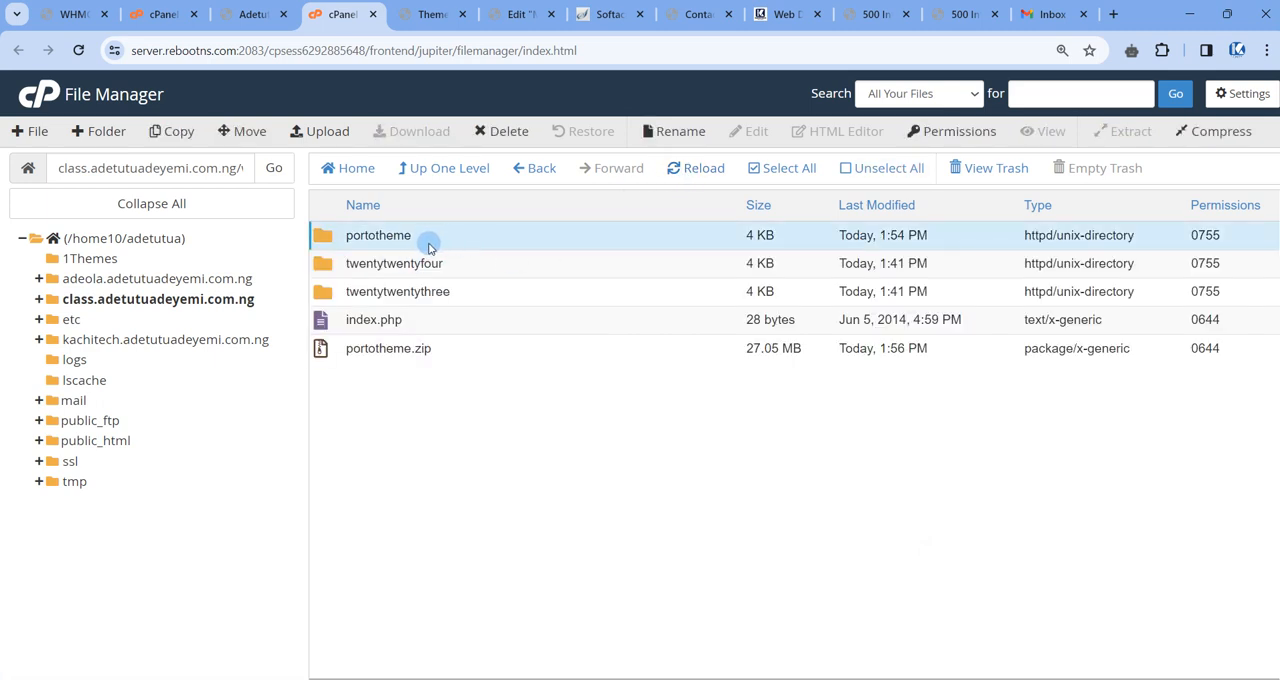
Reload the WordPress Themes page and examine how portotheme is listed there.
{"action": "left_click", "coordinate": [428, 15]}
{"action": "left_click", "coordinate": [83, 55]}
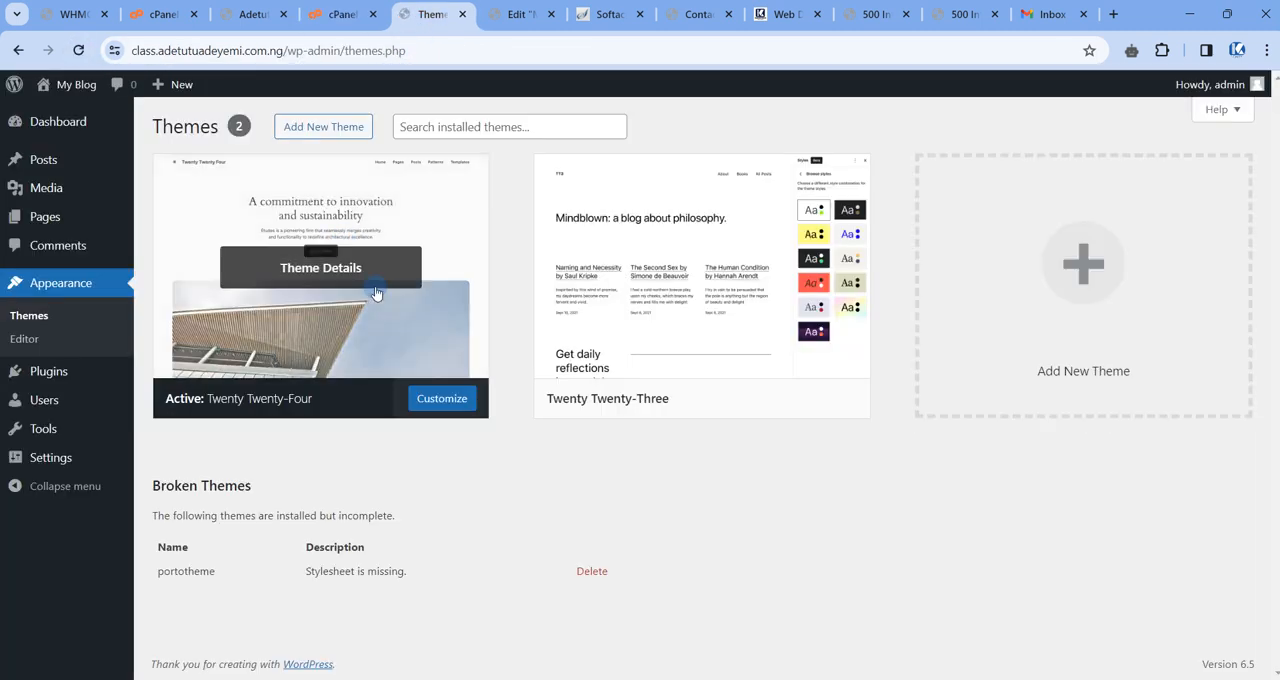
{"action": "left_click_drag", "start_coordinate": [161, 572], "coordinate": [291, 574]}
{"action": "left_click", "coordinate": [291, 574]}
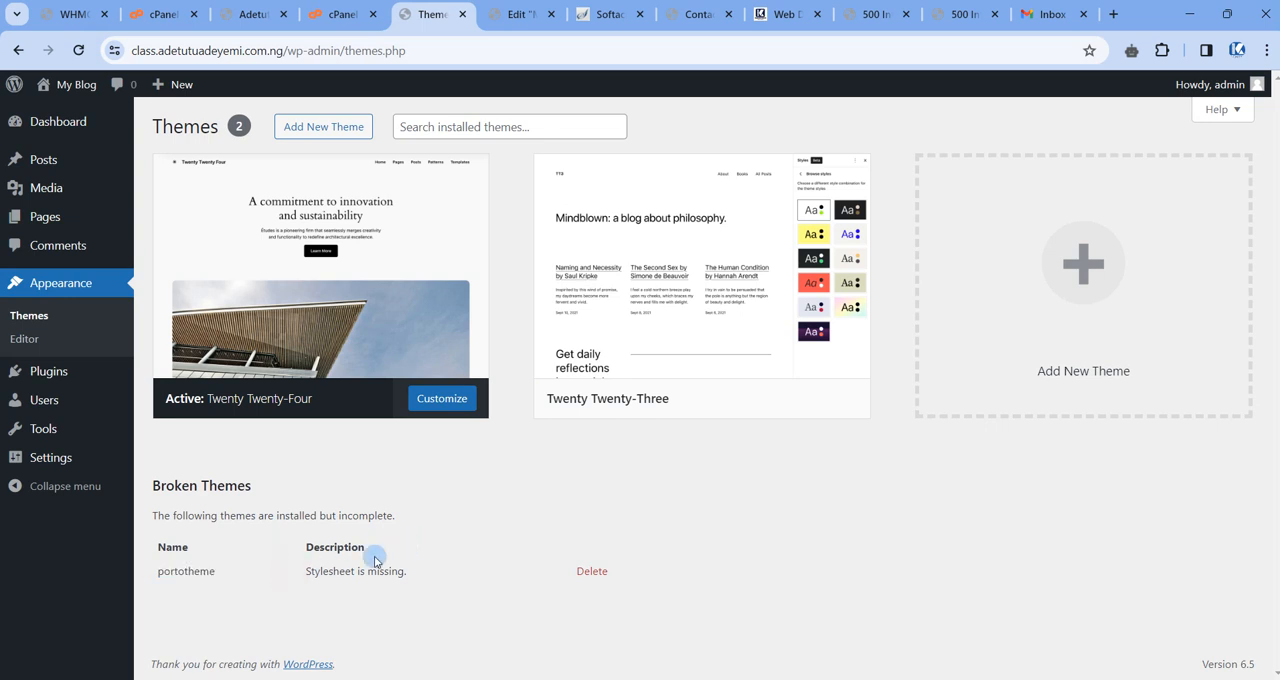
Inspect the contents of the extracted portotheme folder in File Manager and return to the themes folder.
{"action": "left_click", "coordinate": [340, 14]}
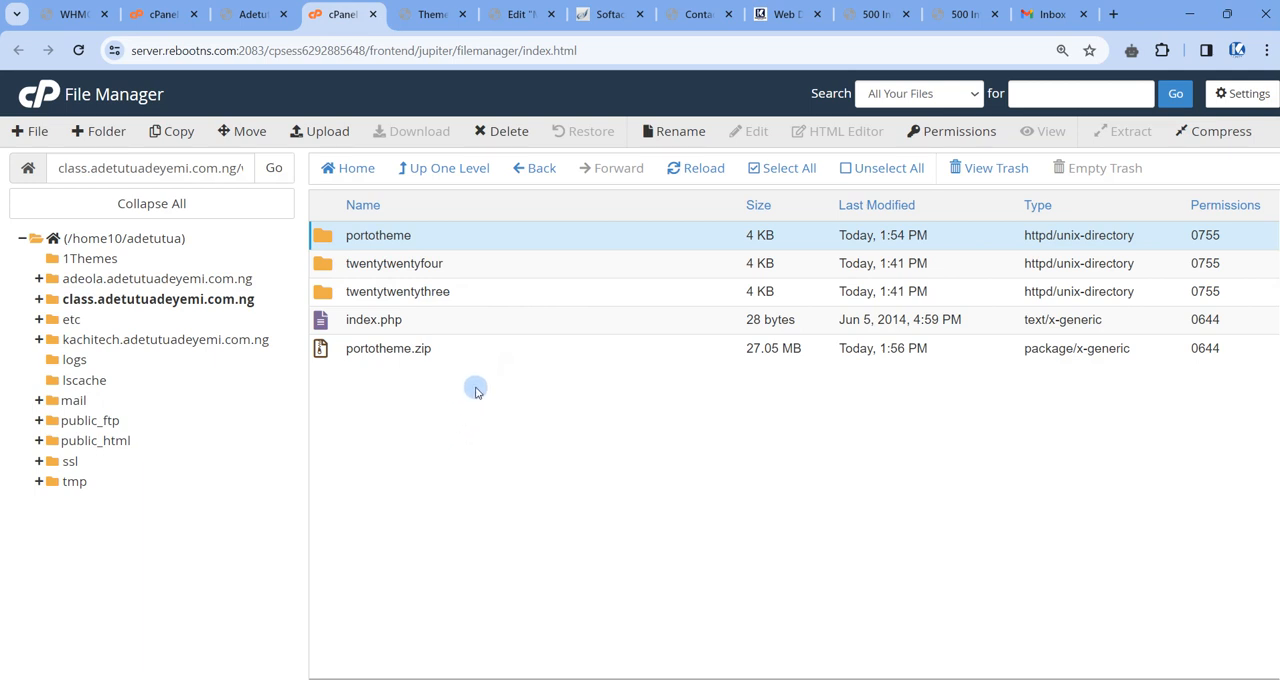
{"action": "left_click", "coordinate": [432, 355]}
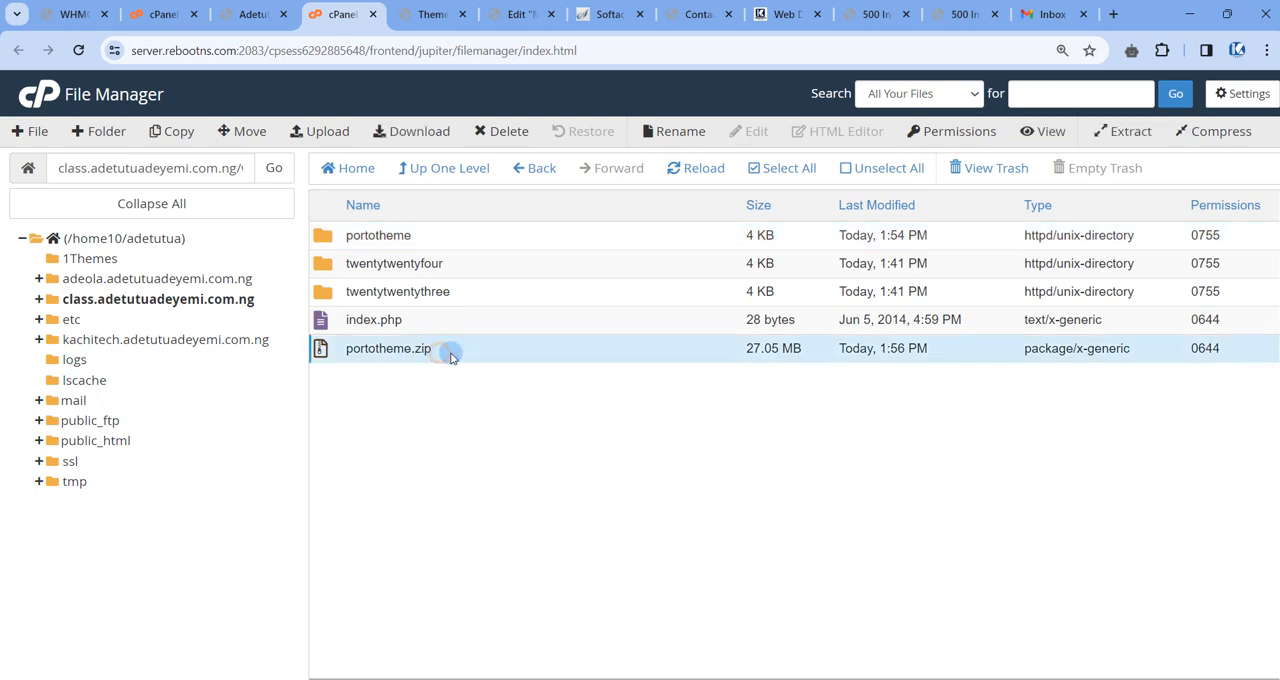
{"action": "left_click", "coordinate": [479, 233]}
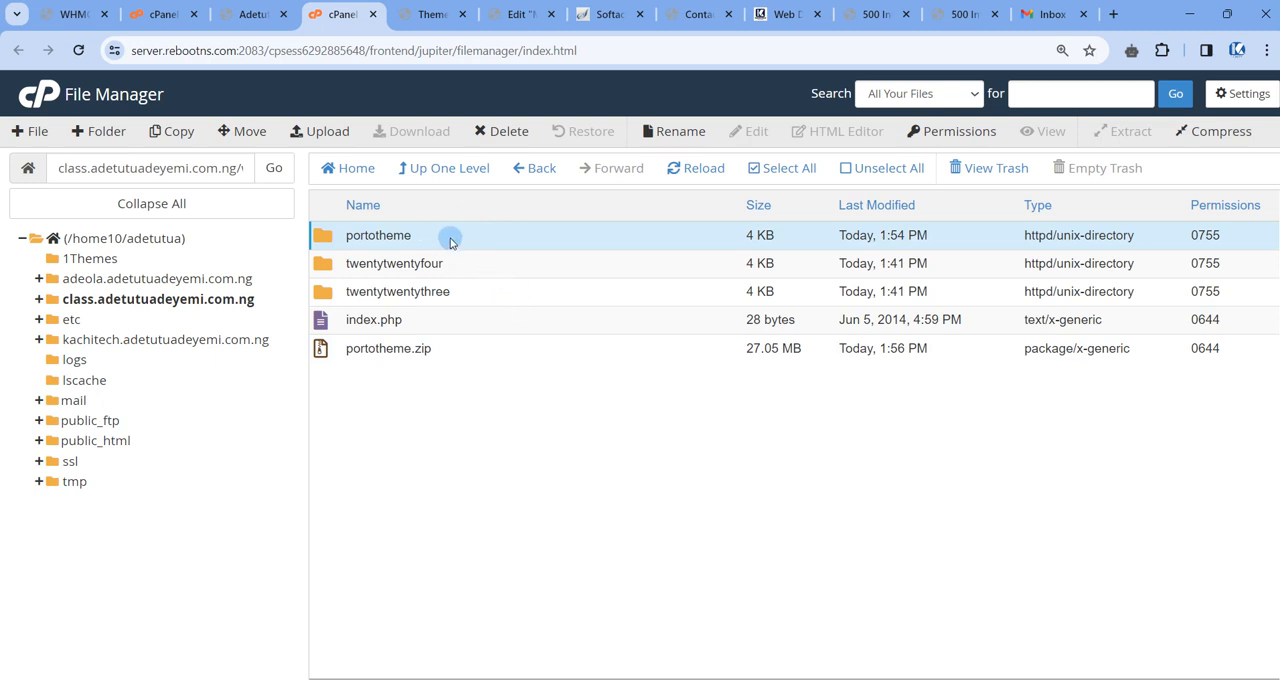
{"action": "double_click", "coordinate": [450, 240]}
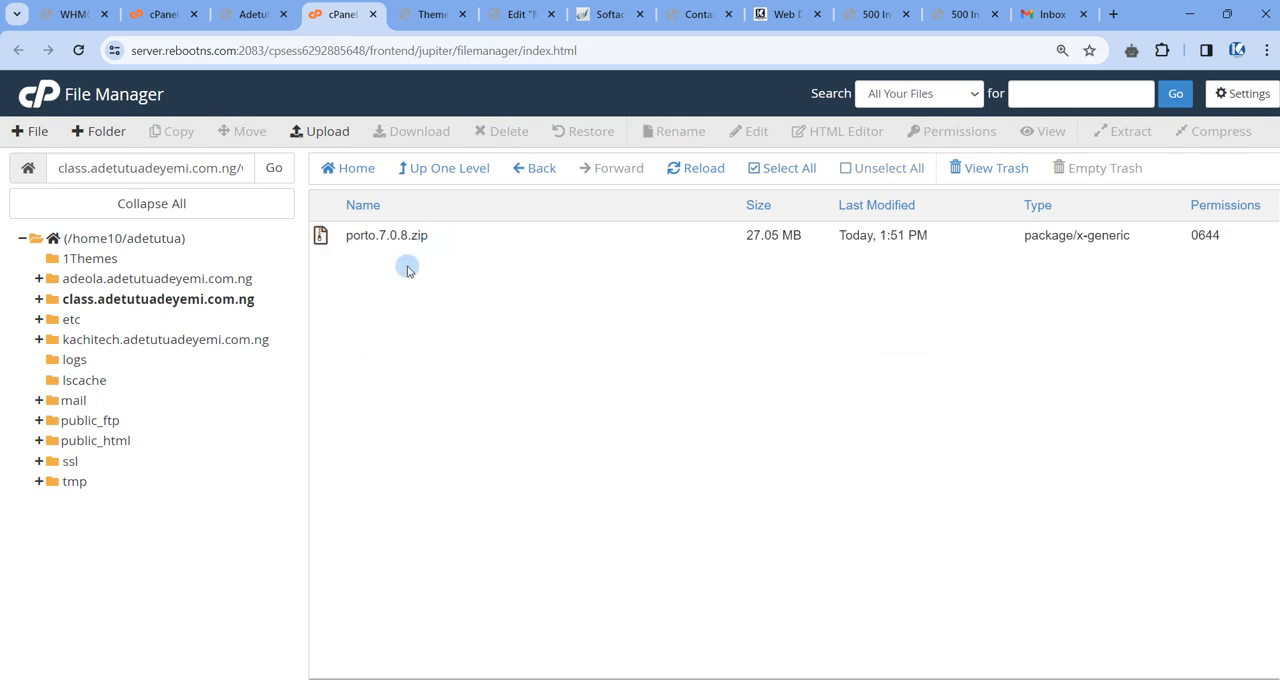
{"action": "left_click", "coordinate": [445, 242]}
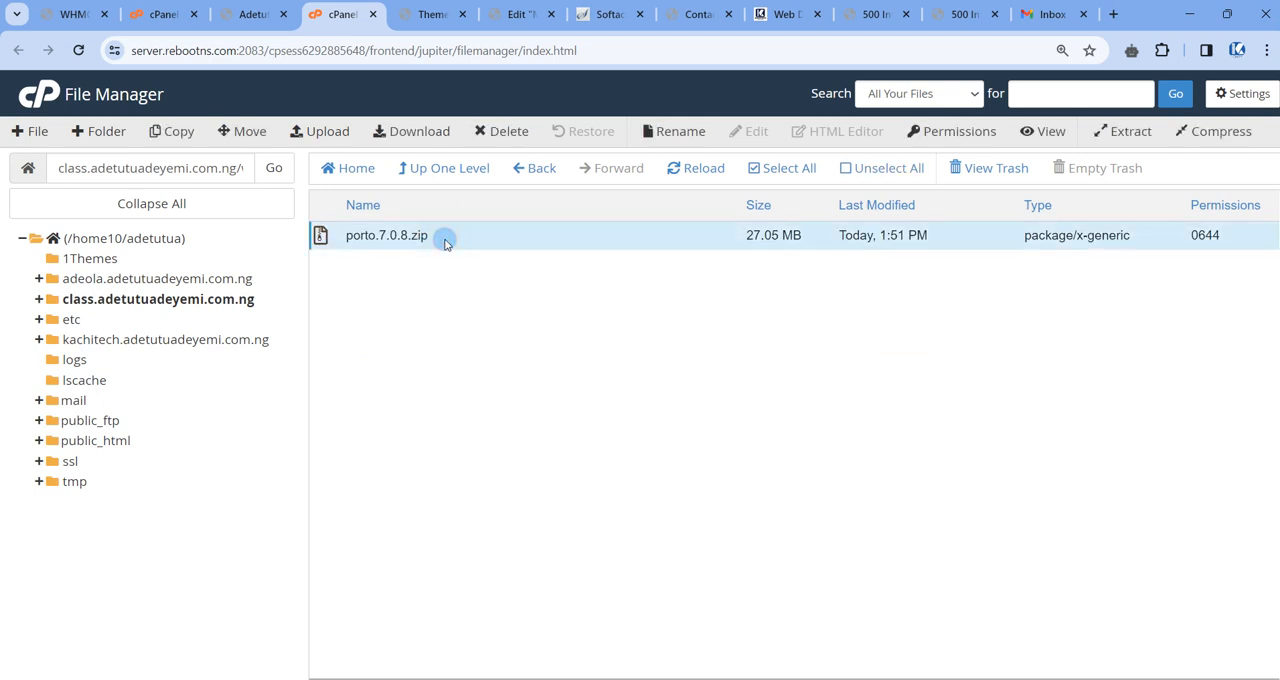
{"action": "left_click", "coordinate": [428, 170]}
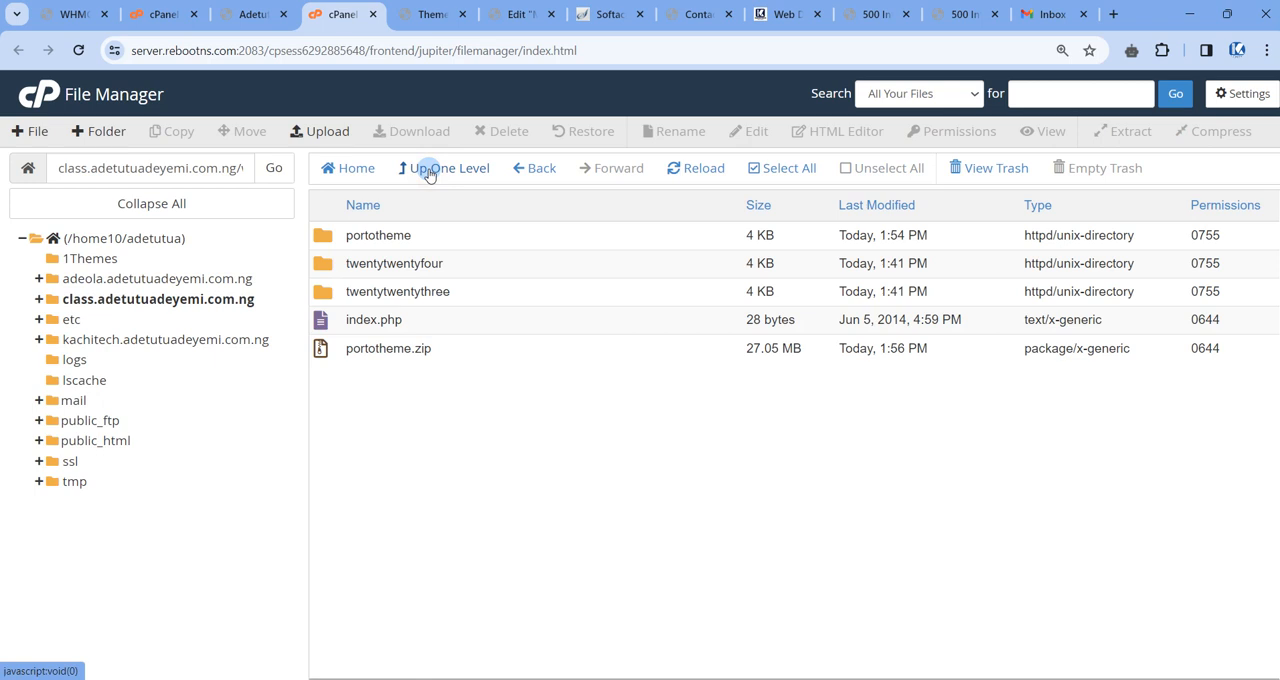
Compare portotheme.zip and the portotheme folder with the WordPress Themes page, and reopen the folder to inspect porto.7.0.8.zip.
{"action": "left_click", "coordinate": [451, 357]}
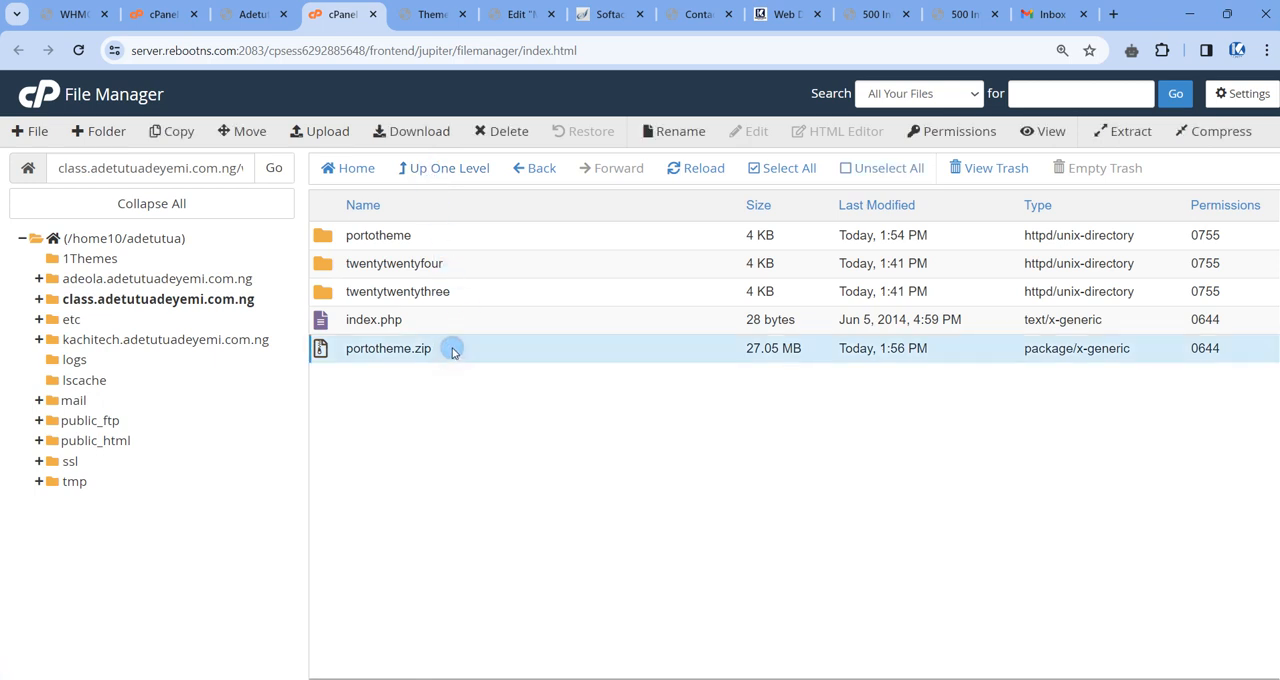
{"action": "left_click", "coordinate": [444, 245]}
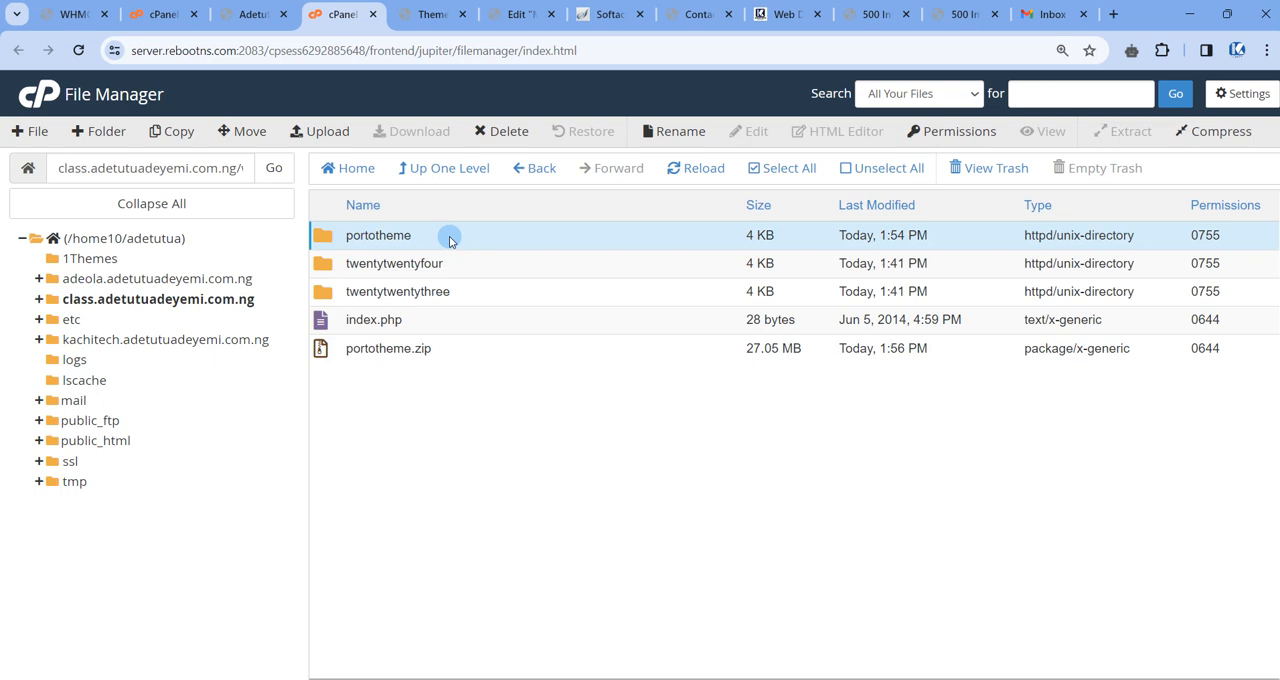
{"action": "left_click", "coordinate": [425, 18]}
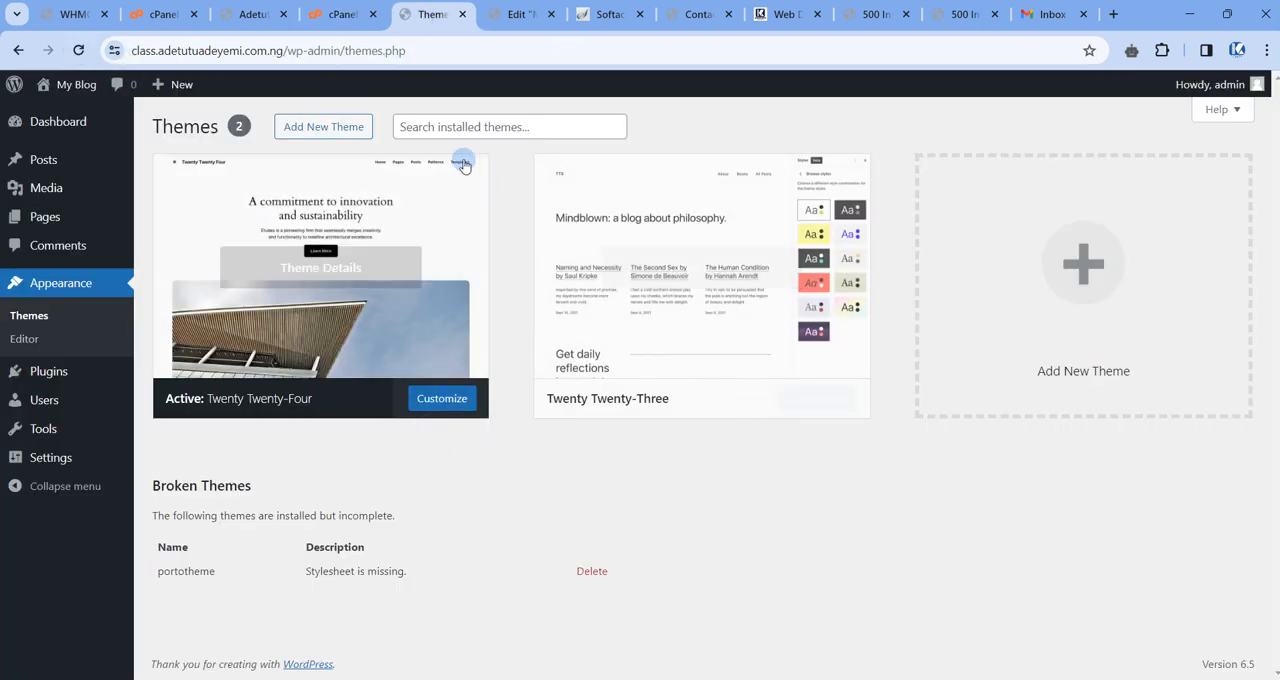
{"action": "left_click", "coordinate": [343, 14]}
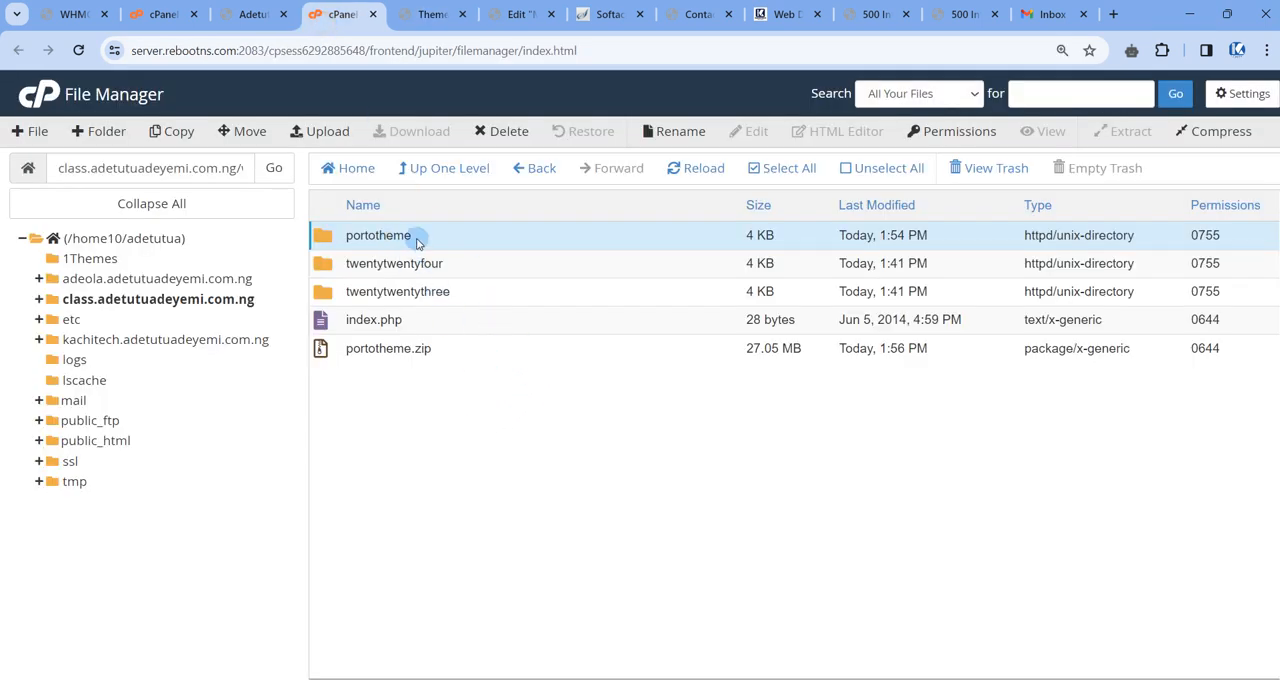
{"action": "double_click", "coordinate": [323, 241]}
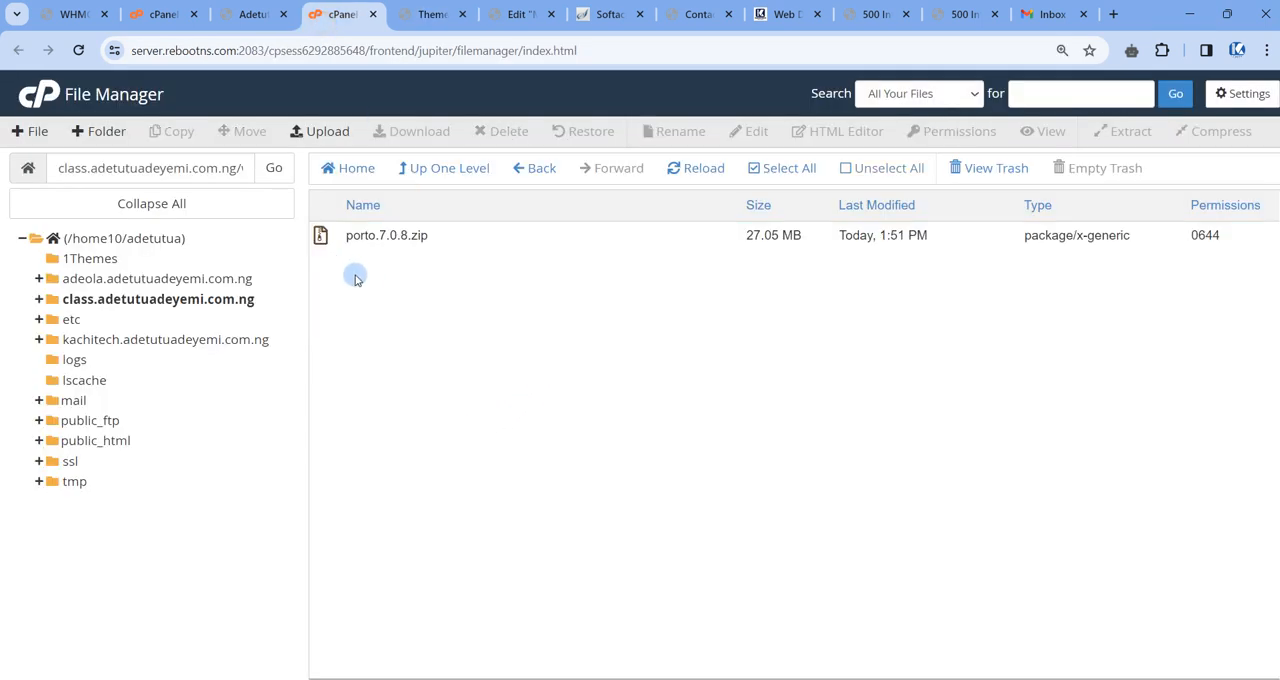
{"action": "left_click", "coordinate": [451, 235]}
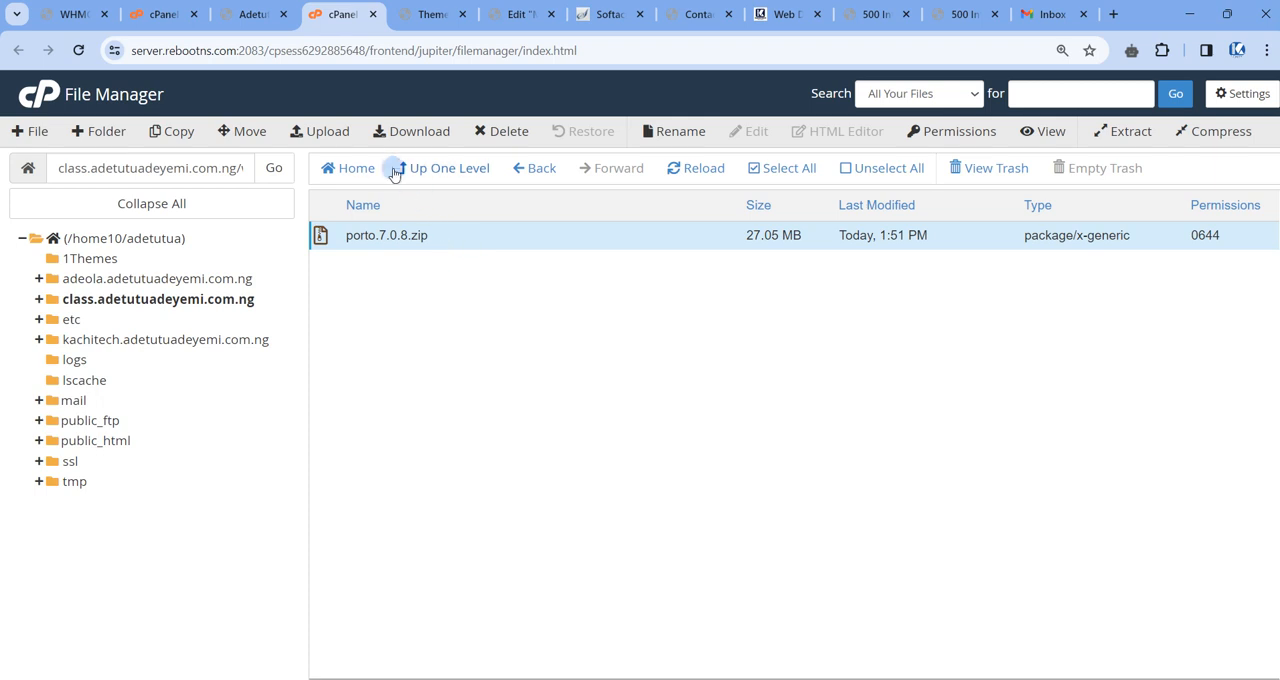
Browse up from the portotheme folder to the class subdomain's root and back down through wp-content/themes into portotheme.
{"action": "left_click", "coordinate": [445, 168]}
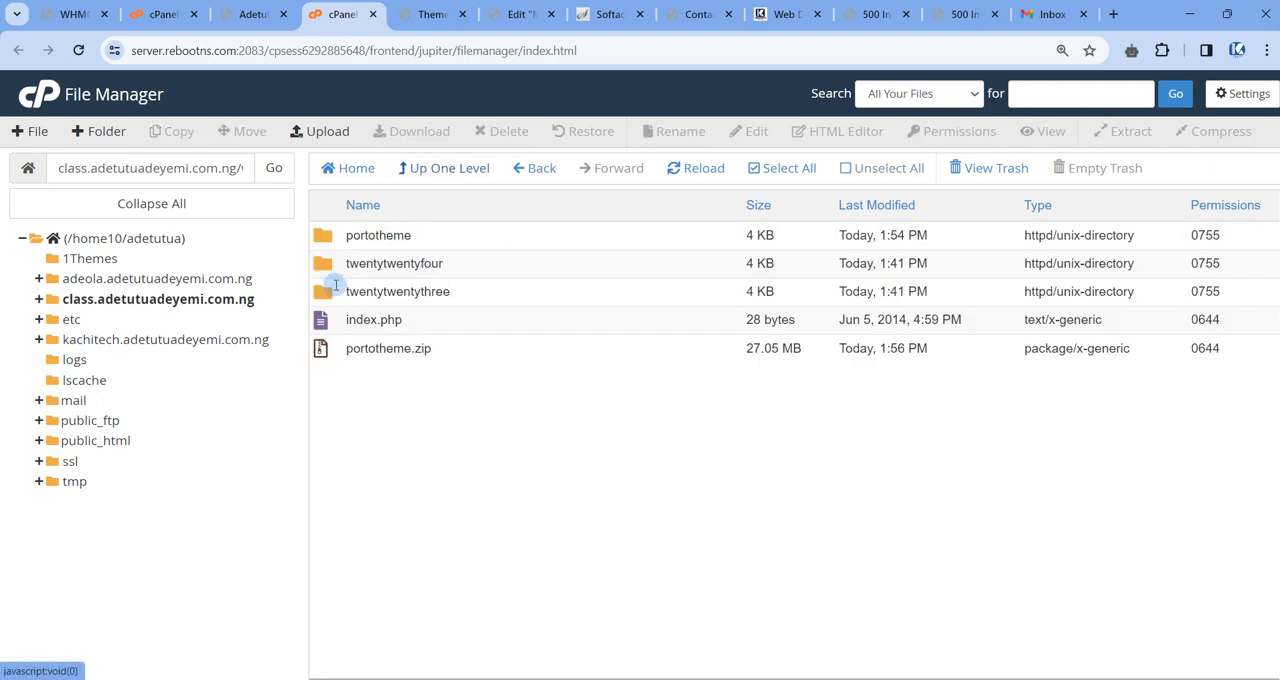
{"action": "left_click", "coordinate": [444, 168]}
{"action": "left_click", "coordinate": [445, 168]}
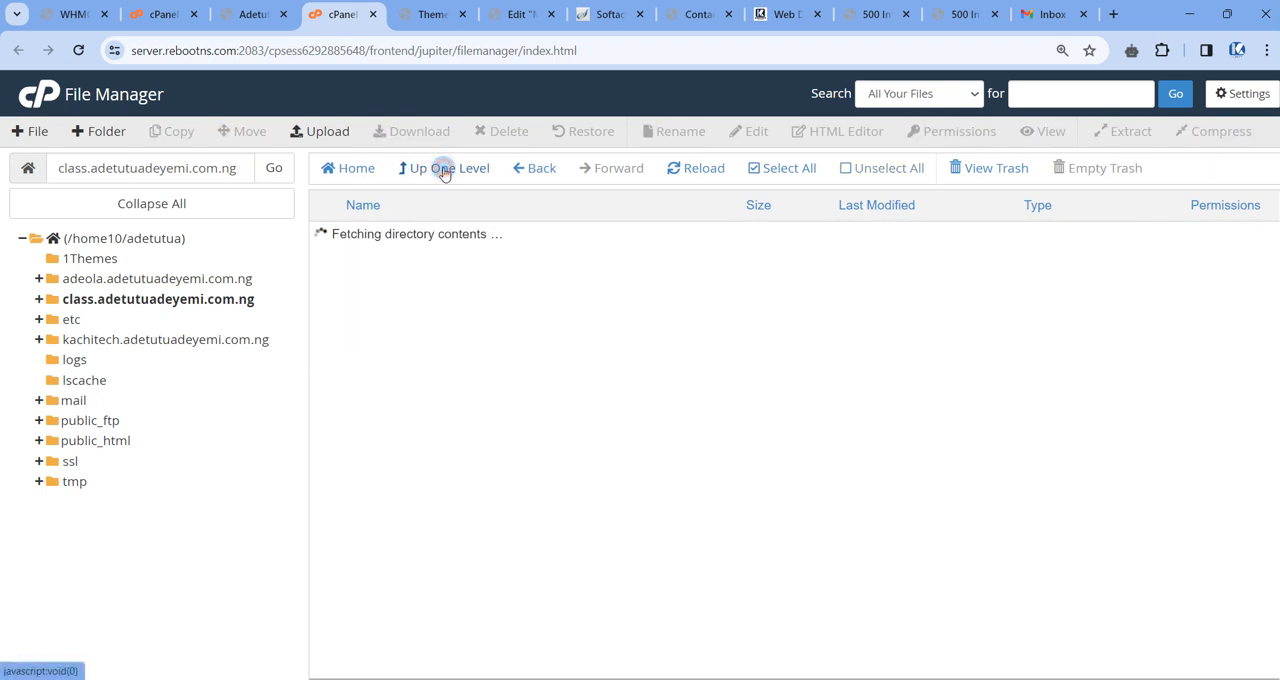
{"action": "left_click", "coordinate": [325, 298]}
{"action": "double_click", "coordinate": [325, 298]}
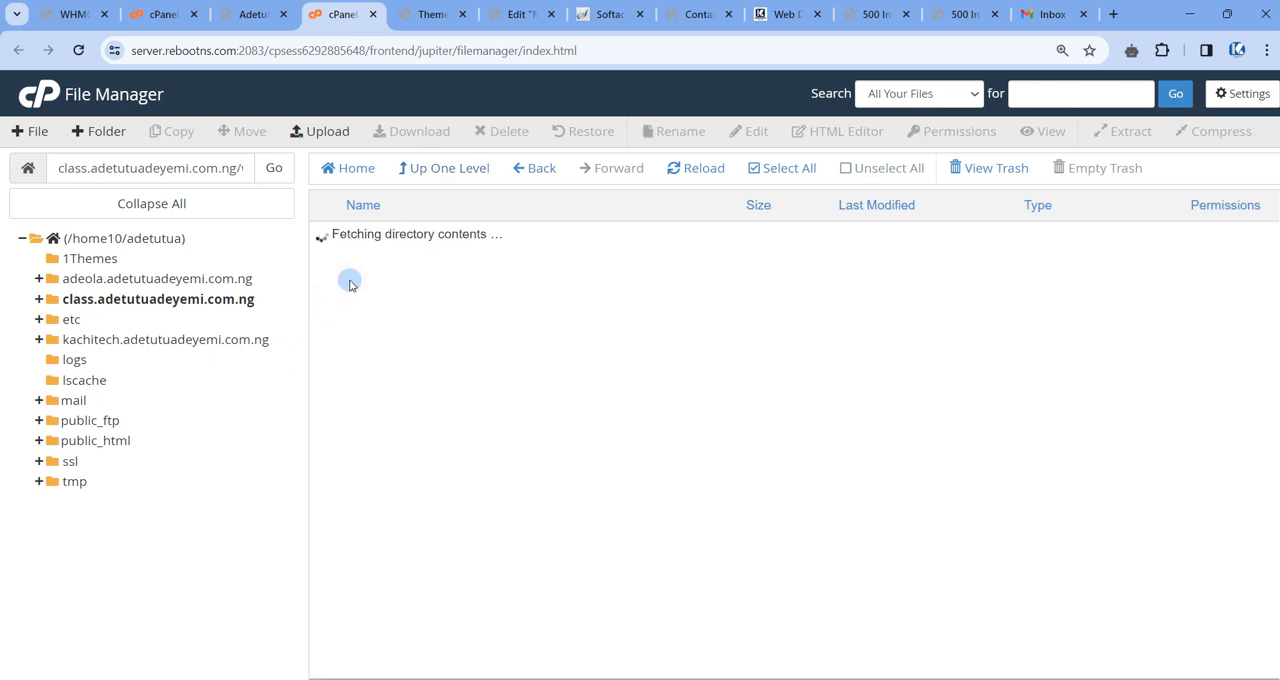
{"action": "double_click", "coordinate": [331, 270]}
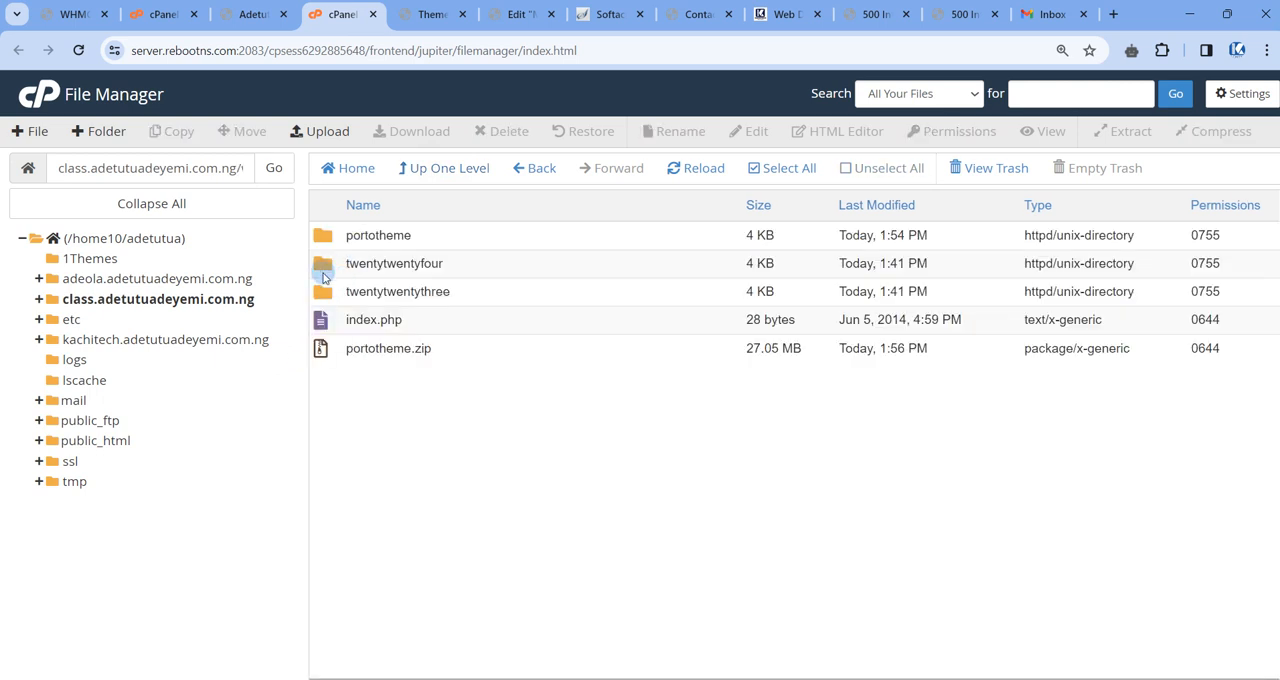
{"action": "double_click", "coordinate": [421, 235]}
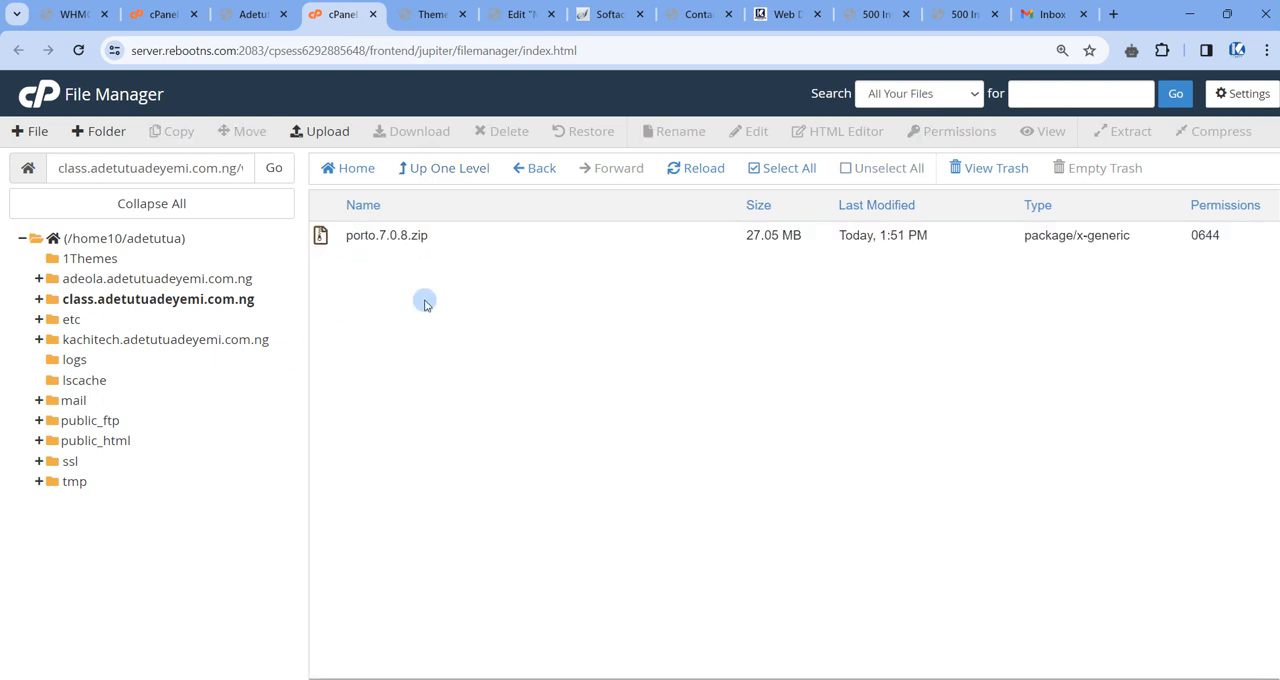
Compare the themes folder's contents with porto.7.0.8.zip inside the portotheme folder, finishing in the themes folder.
{"action": "left_click", "coordinate": [420, 170]}
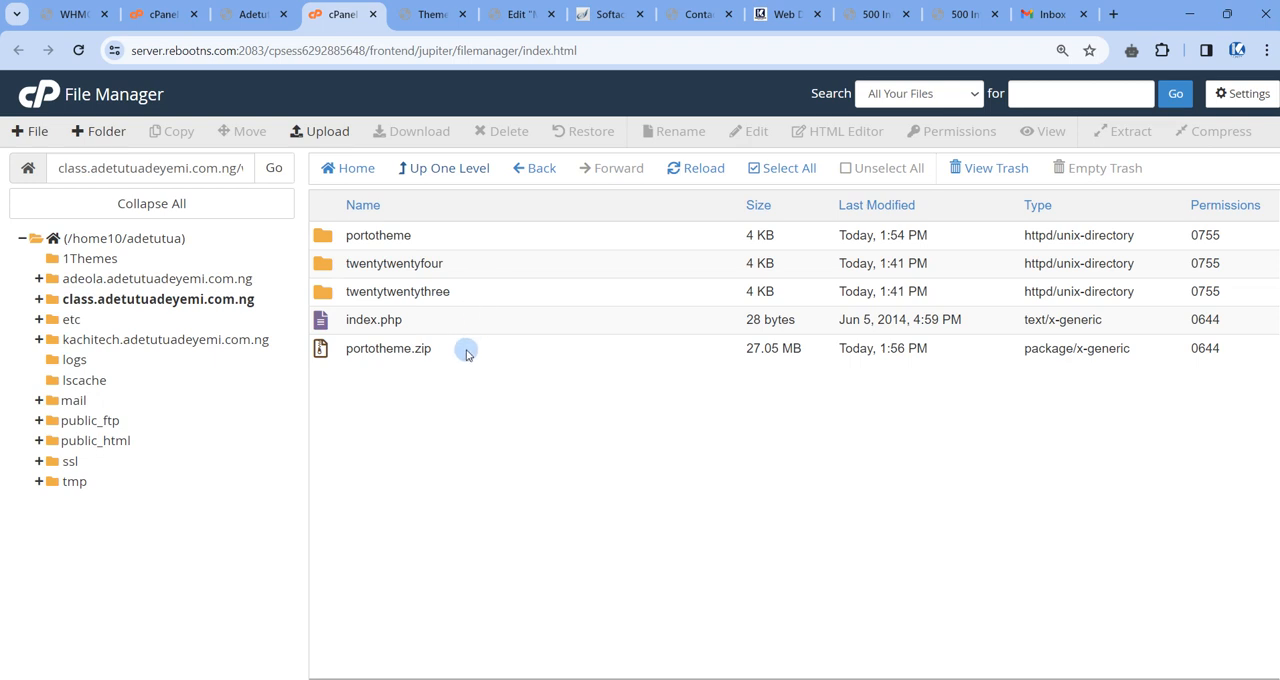
{"action": "double_click", "coordinate": [447, 238]}
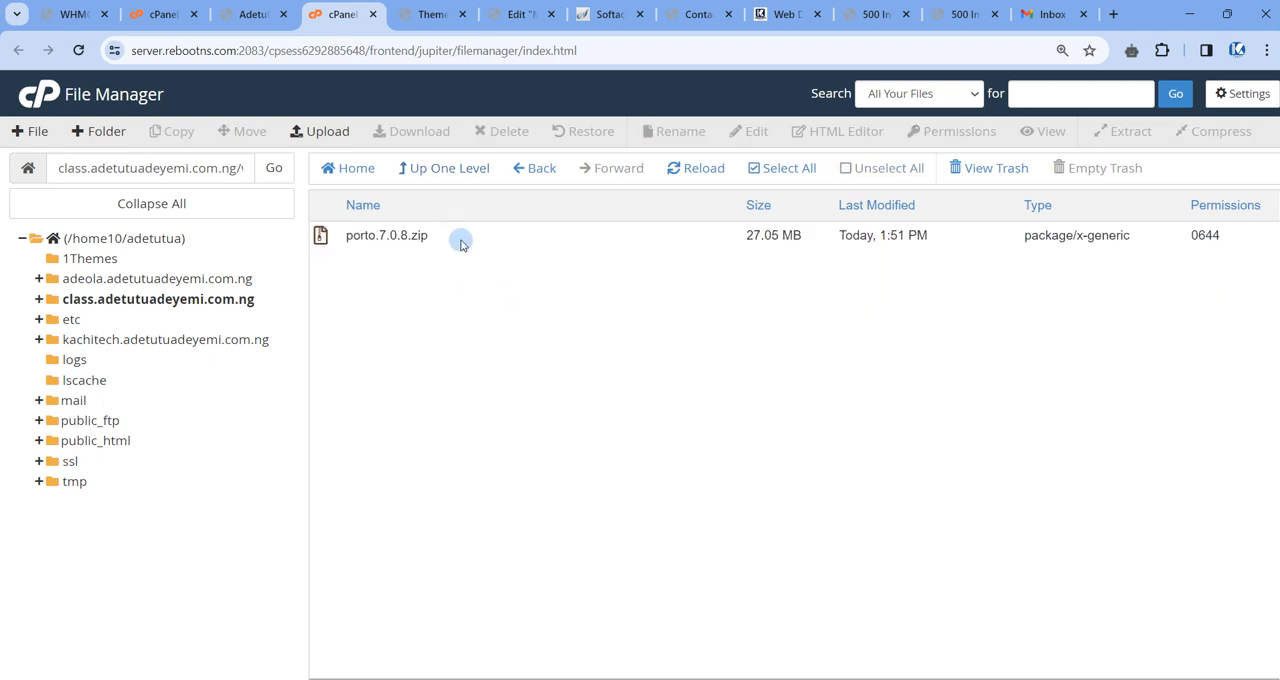
{"action": "left_click", "coordinate": [452, 236]}
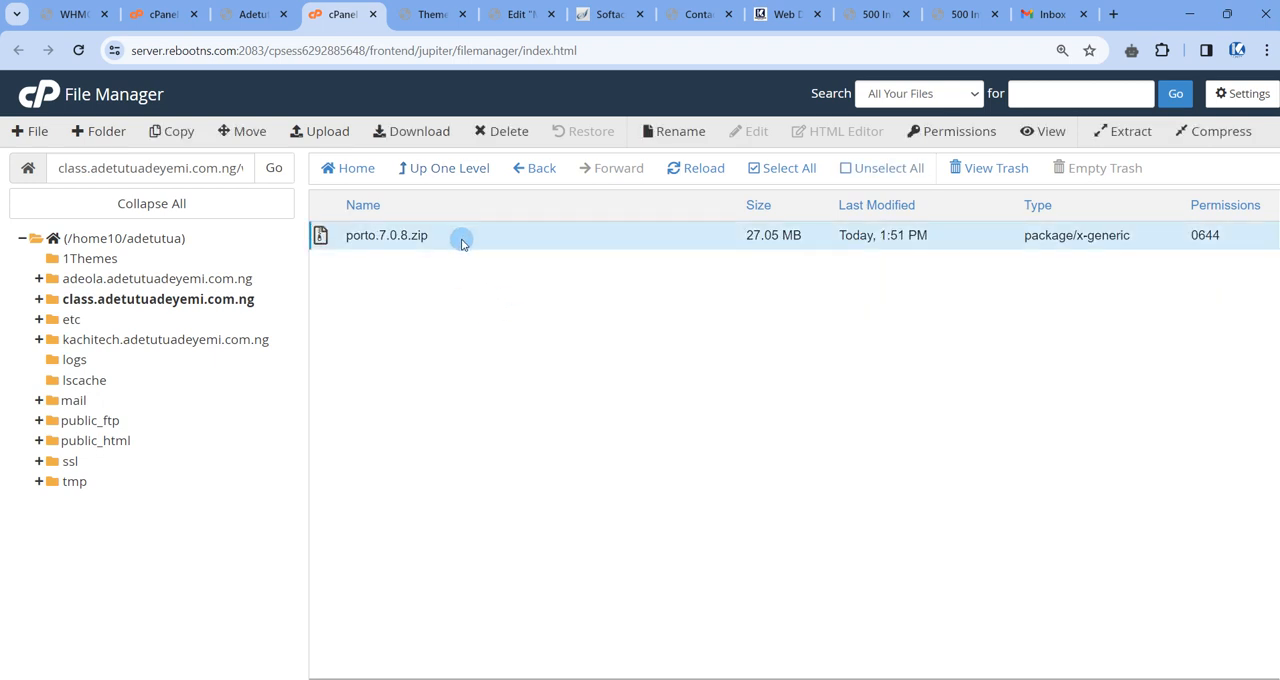
{"action": "left_click", "coordinate": [422, 168]}
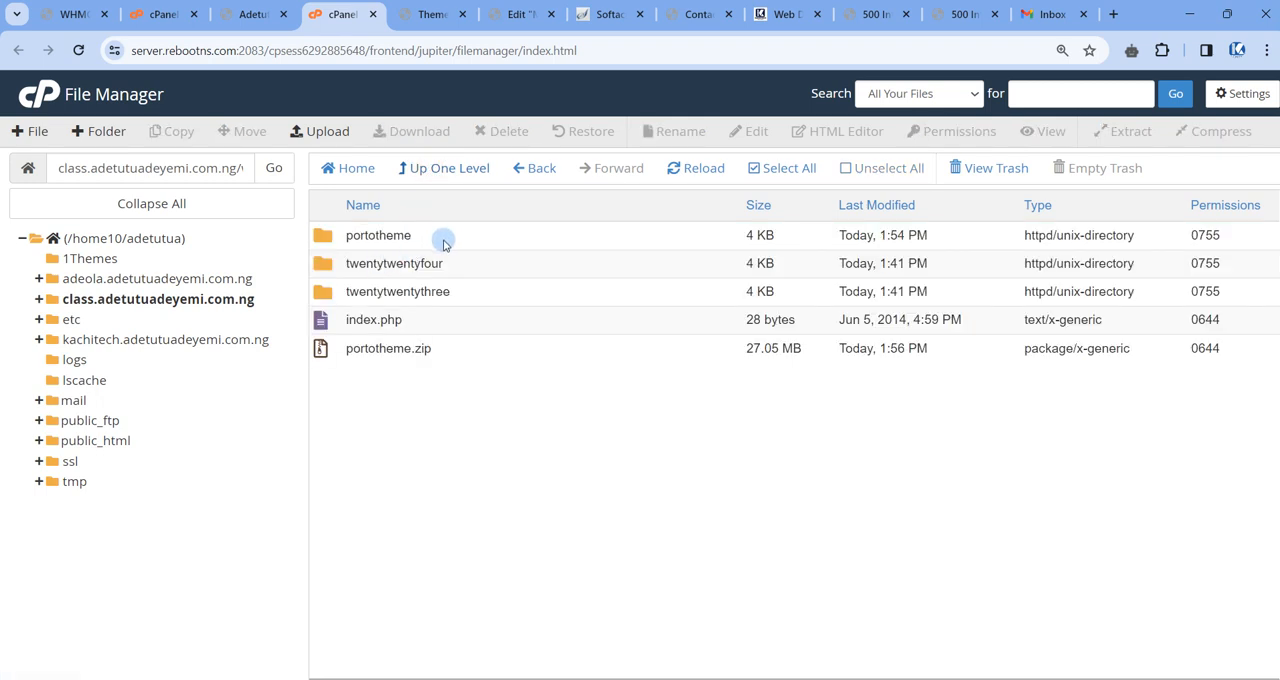
{"action": "left_click", "coordinate": [519, 168]}
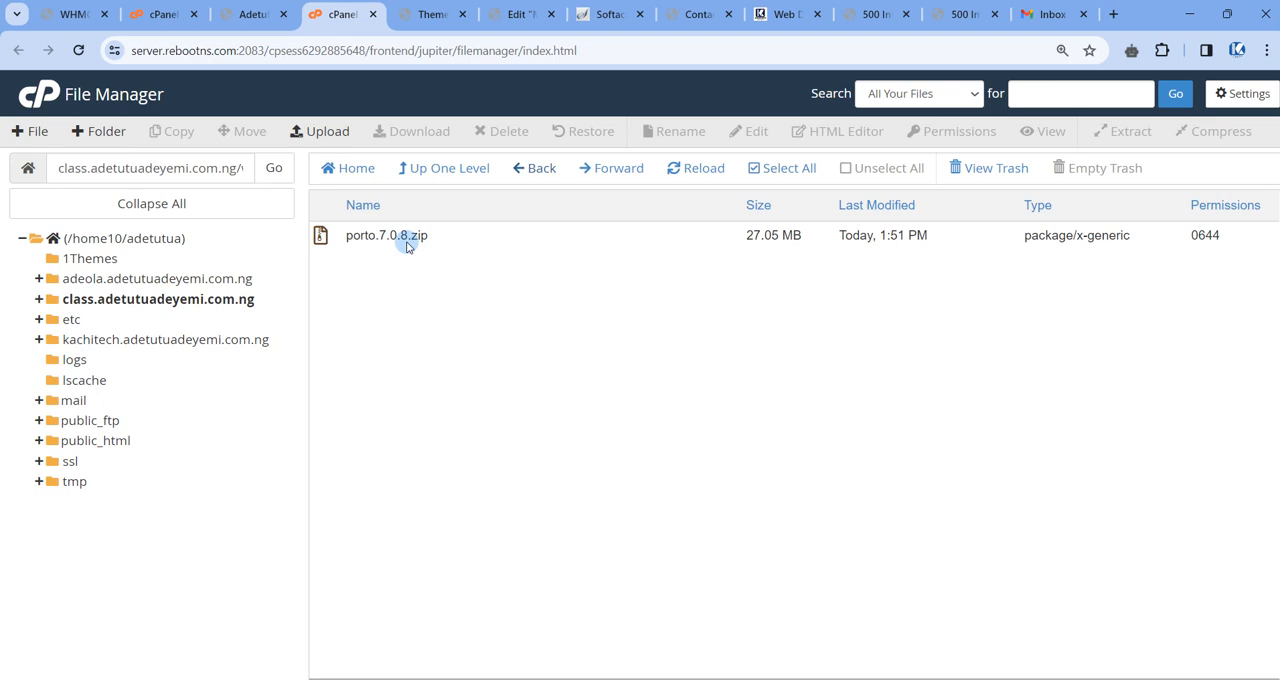
{"action": "left_click", "coordinate": [423, 167]}
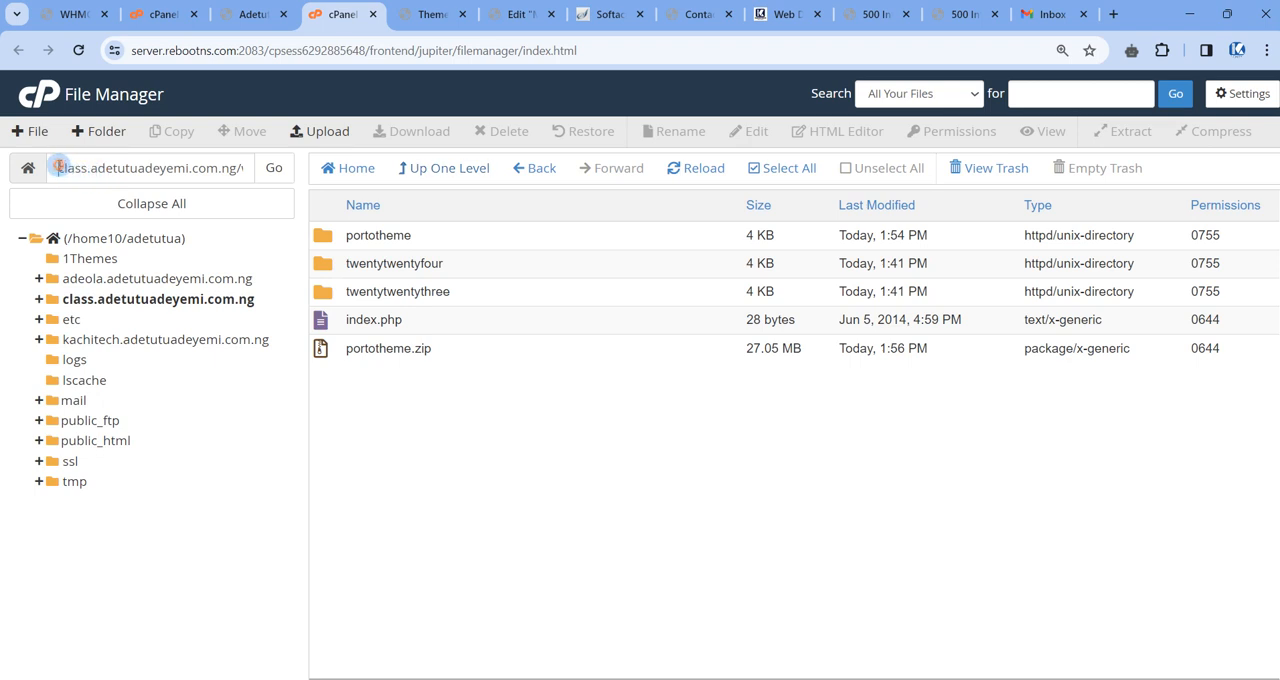
Examine the full directory path of the class subdomain's wp-content/themes folder.
{"action": "left_click_drag", "start_coordinate": [58, 167], "coordinate": [238, 172]}
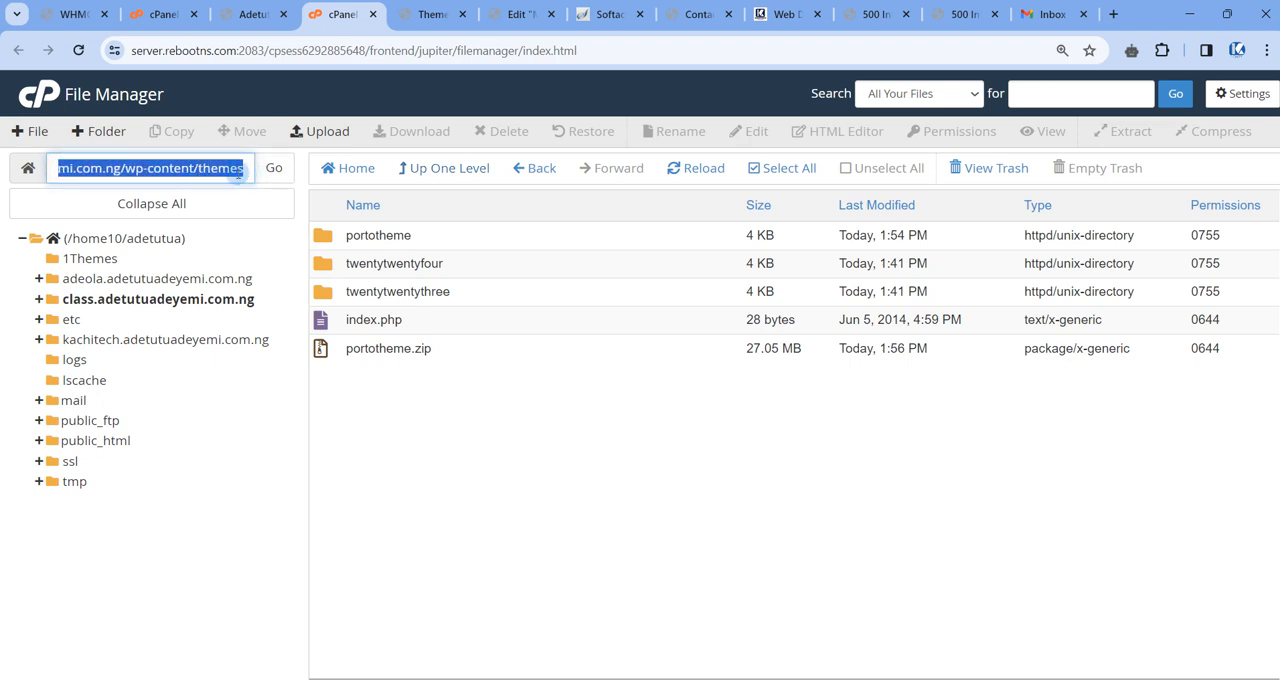
{"action": "left_click", "coordinate": [216, 170]}
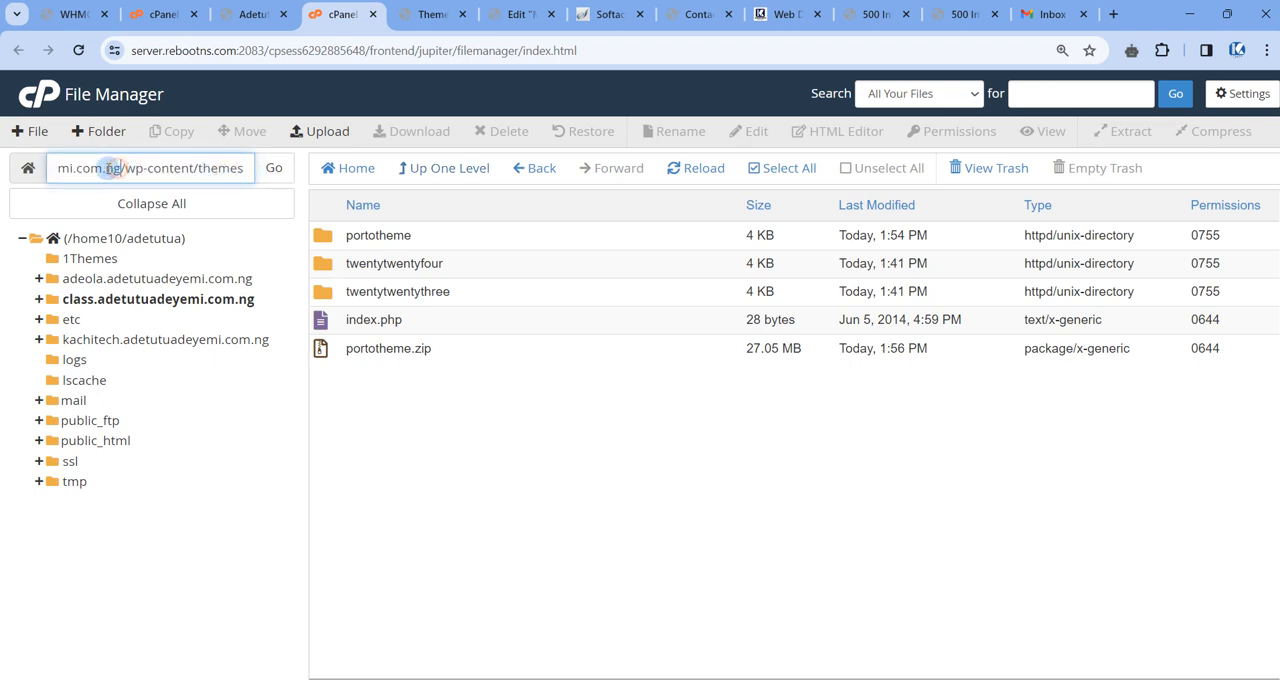
{"action": "left_click_drag", "start_coordinate": [112, 168], "coordinate": [33, 173]}
{"action": "left_click", "coordinate": [162, 167]}
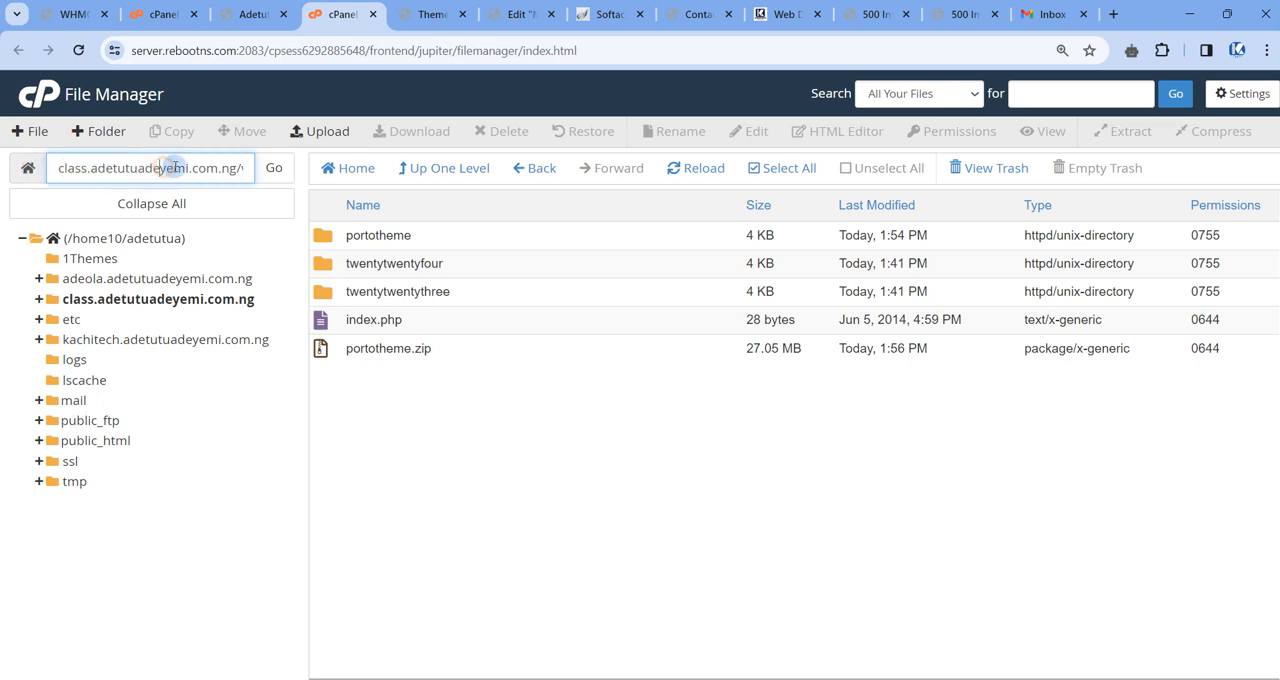
{"action": "left_click_drag", "start_coordinate": [173, 168], "coordinate": [249, 165]}
{"action": "left_click", "coordinate": [145, 170]}
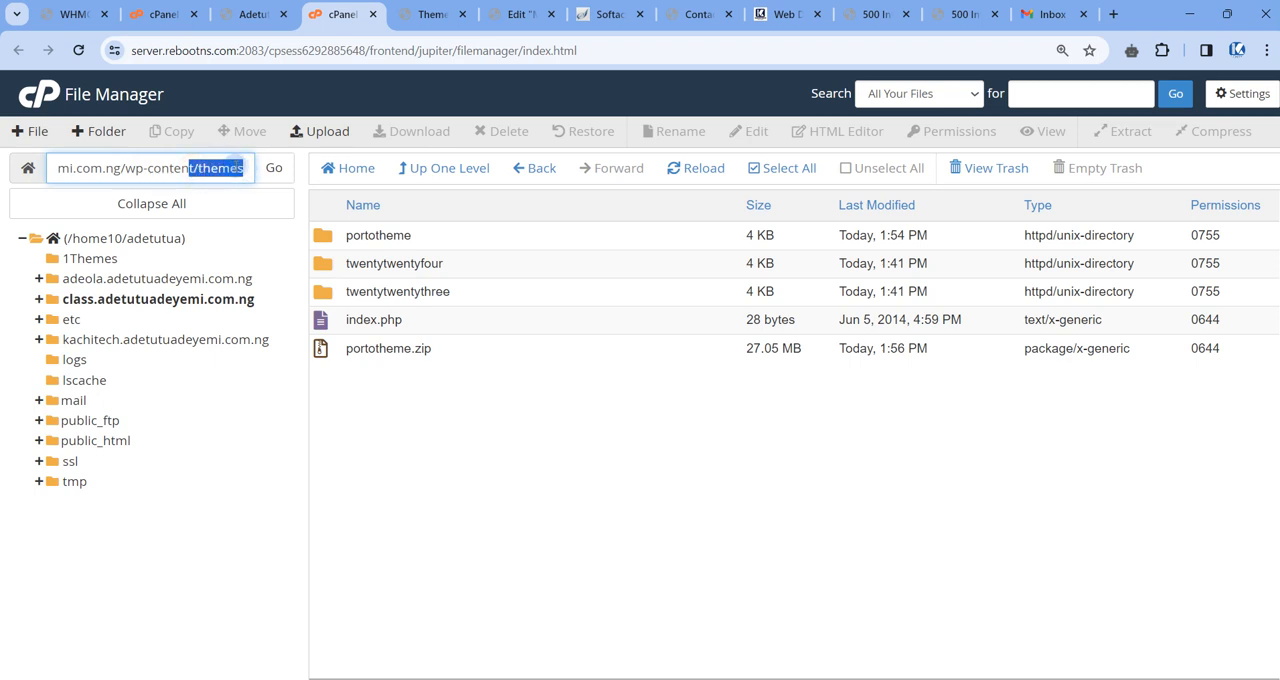
{"action": "left_click", "coordinate": [248, 167]}
{"action": "left_click", "coordinate": [476, 397]}
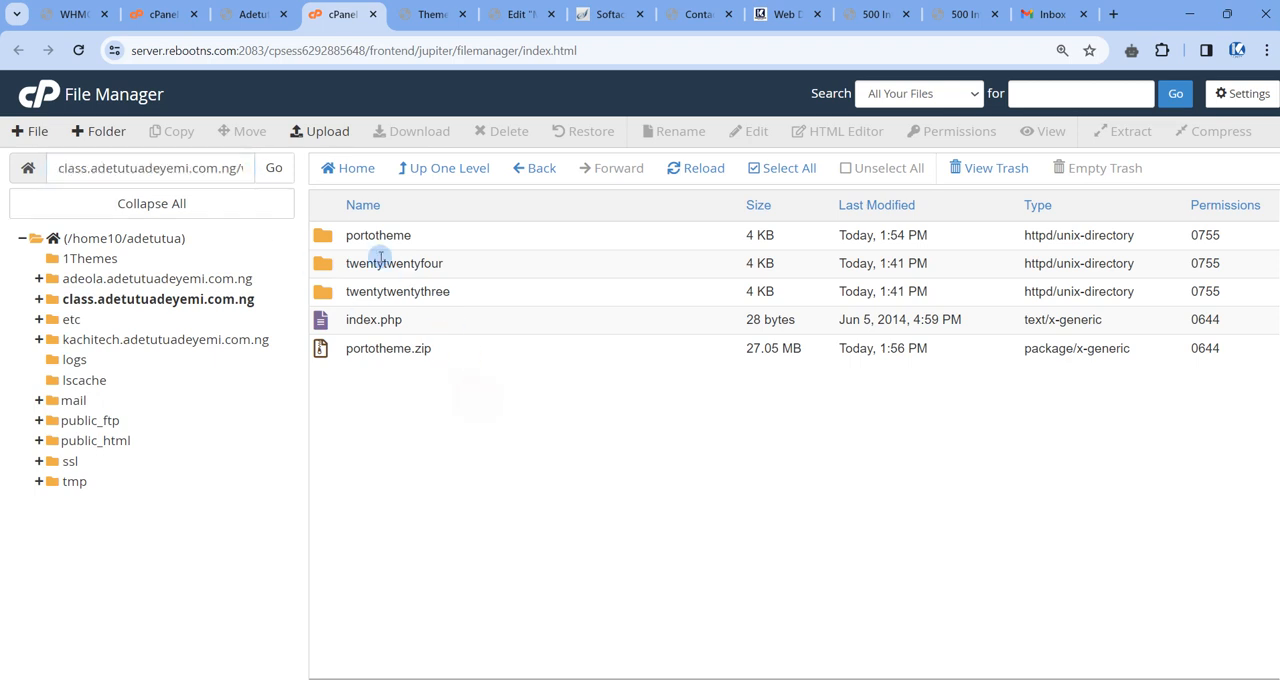
Inspect the portotheme folder's path and its parent themes segment, finishing back in the themes folder.
{"action": "double_click", "coordinate": [452, 237]}
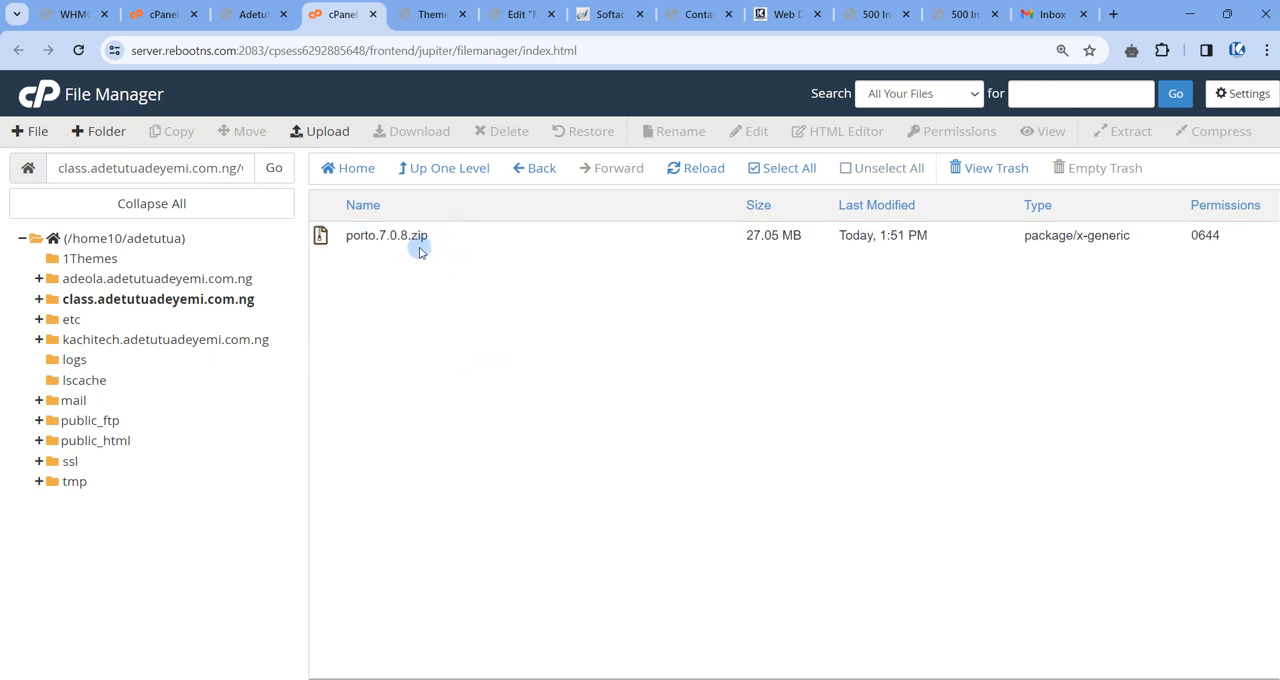
{"action": "left_click_drag", "start_coordinate": [130, 172], "coordinate": [239, 169]}
{"action": "left_click", "coordinate": [200, 172]}
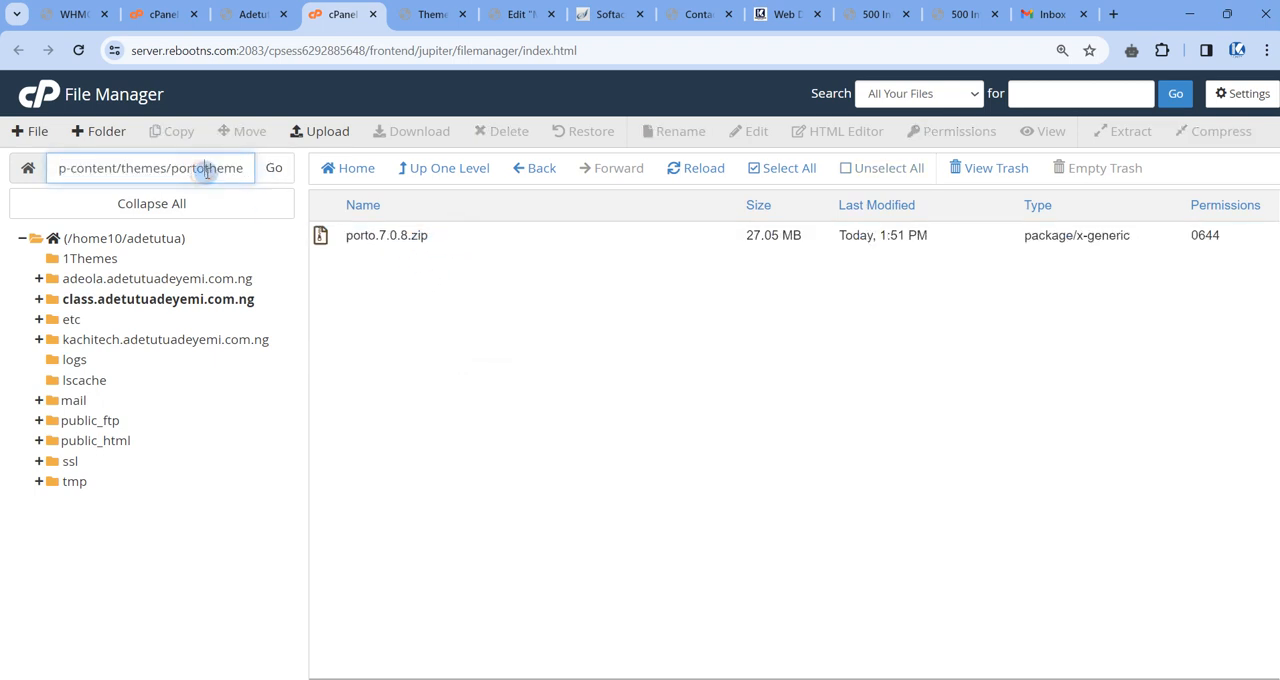
{"action": "left_click_drag", "start_coordinate": [122, 168], "coordinate": [168, 170]}
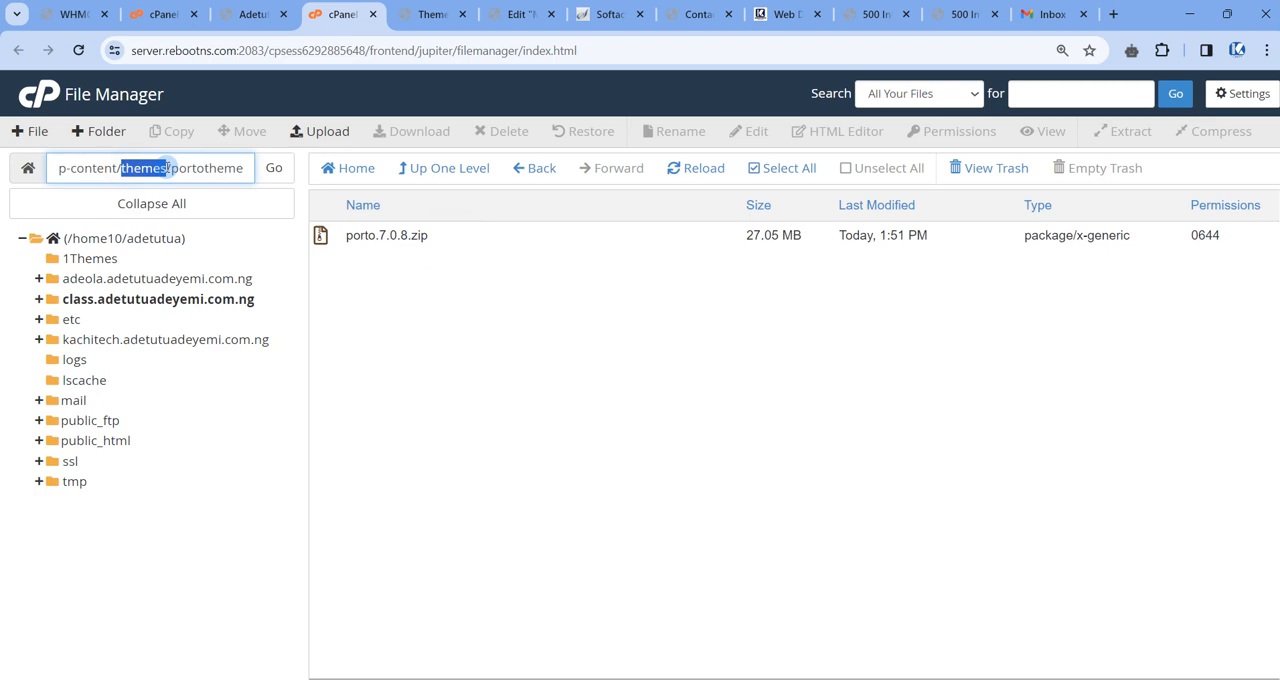
{"action": "left_click", "coordinate": [434, 171]}
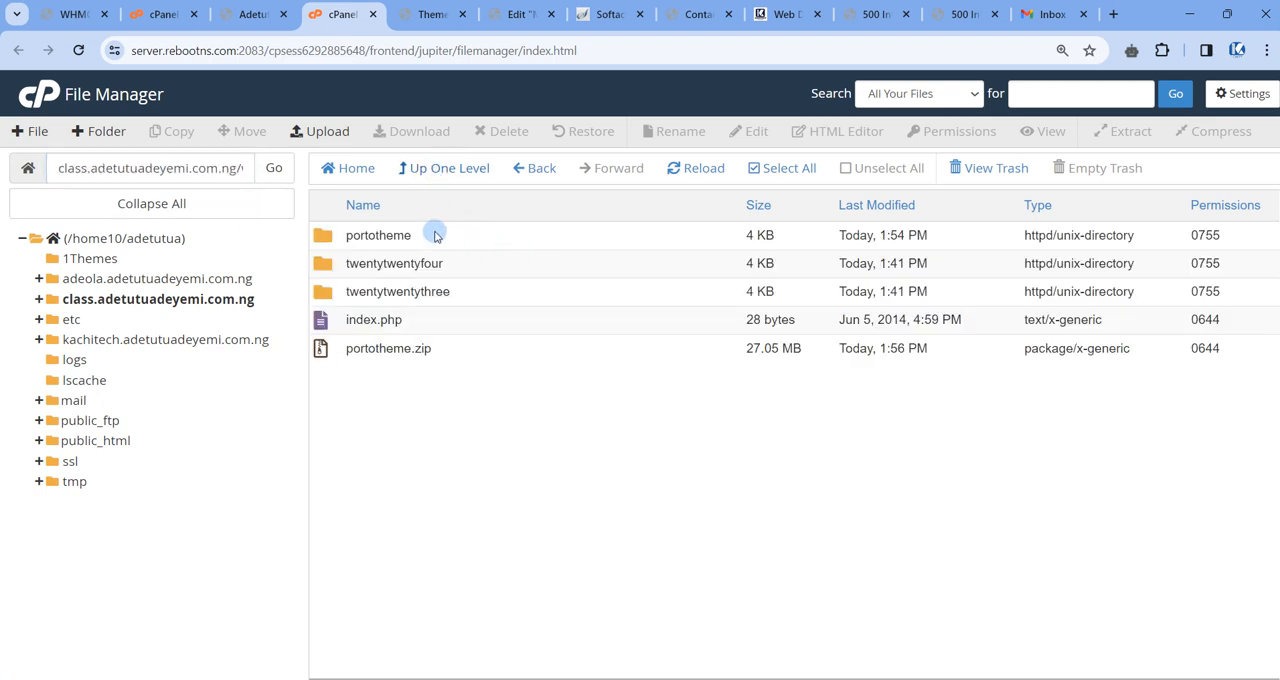
{"action": "double_click", "coordinate": [436, 234]}
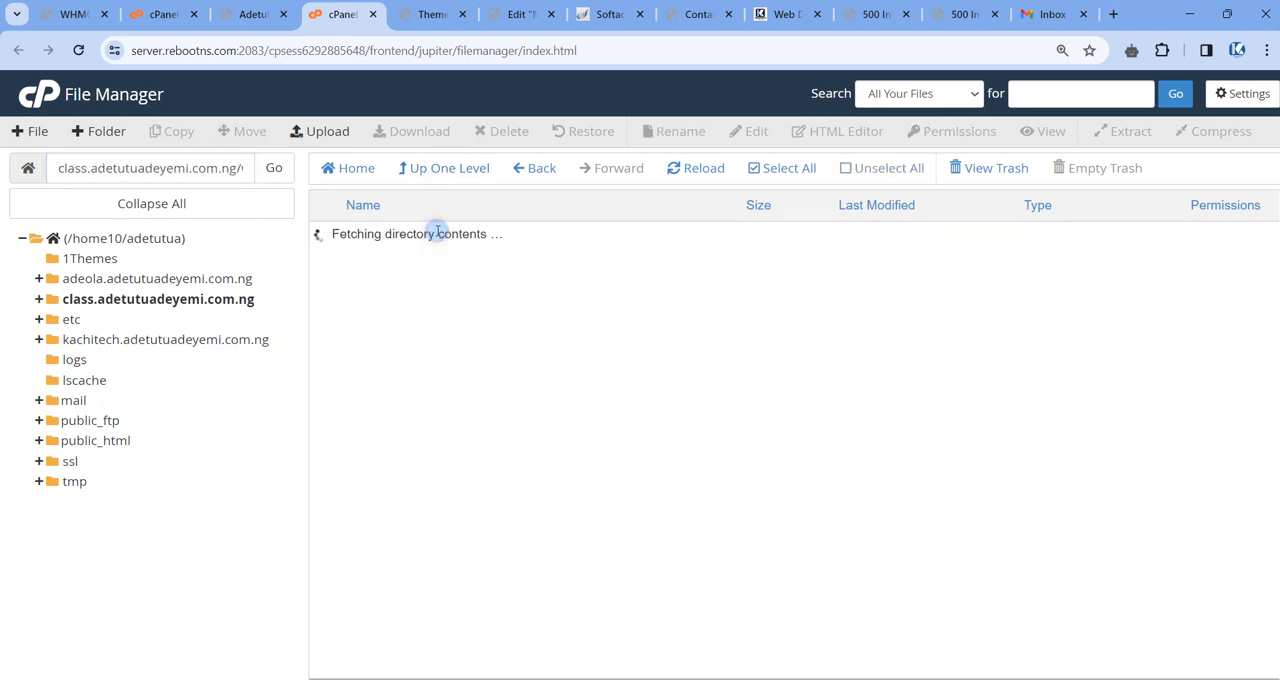
{"action": "left_click", "coordinate": [456, 170]}
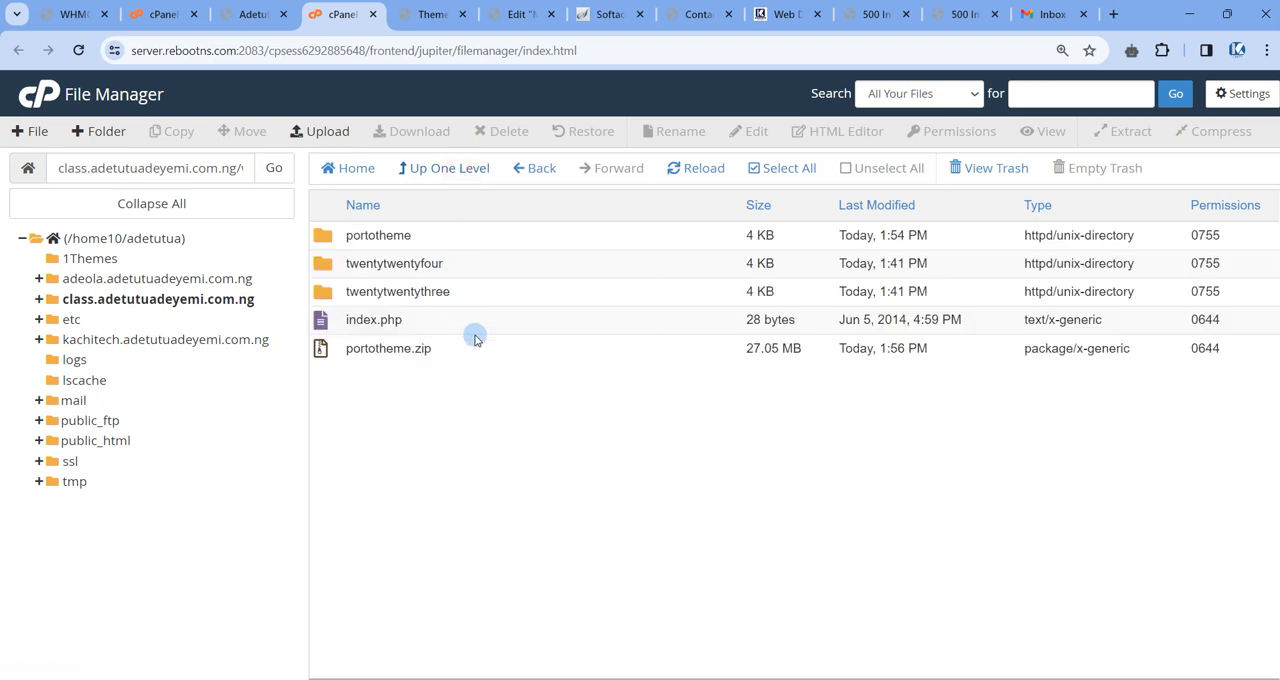
Copy the full path of the class subdomain's wp-content/themes folder.
{"action": "triple_click", "coordinate": [178, 168]}
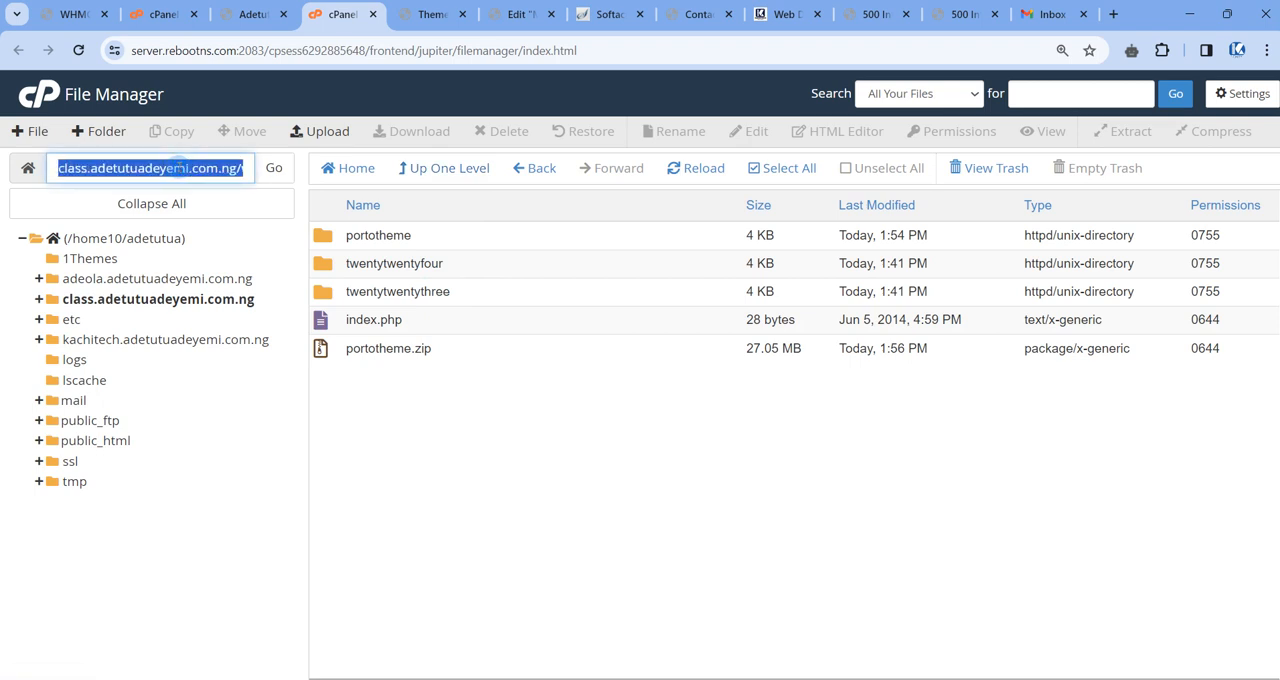
{"action": "right_click", "coordinate": [178, 168]}
{"action": "left_click", "coordinate": [196, 222]}
{"action": "left_click", "coordinate": [557, 433]}
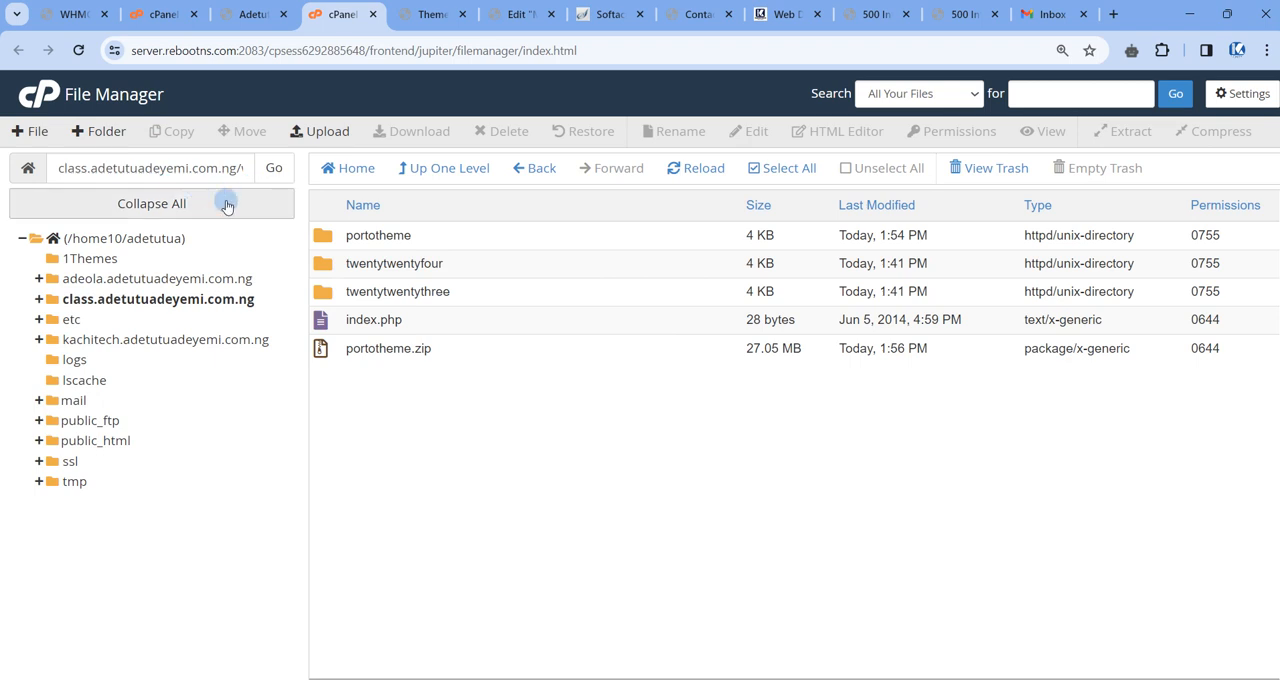
Start moving porto.7.0.8.zip from the portotheme folder and clear the suggested destination path down to a slash.
{"action": "double_click", "coordinate": [466, 240]}
{"action": "left_click", "coordinate": [444, 238]}
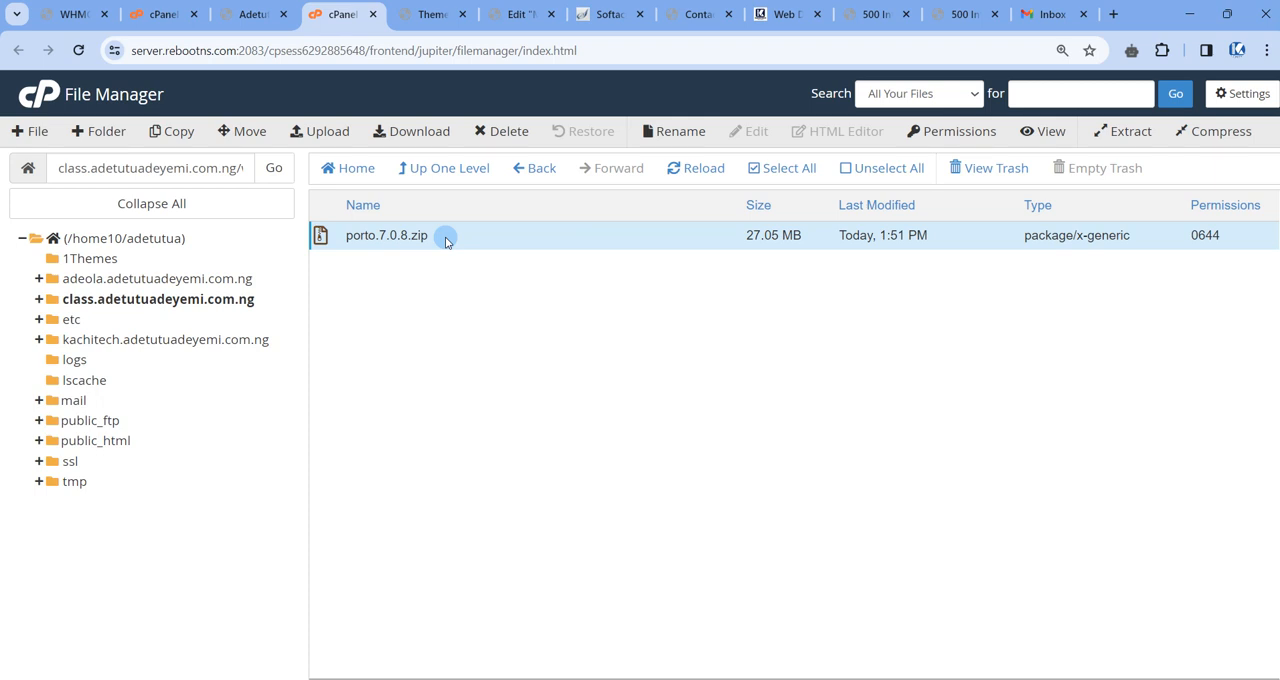
{"action": "right_click", "coordinate": [446, 240]}
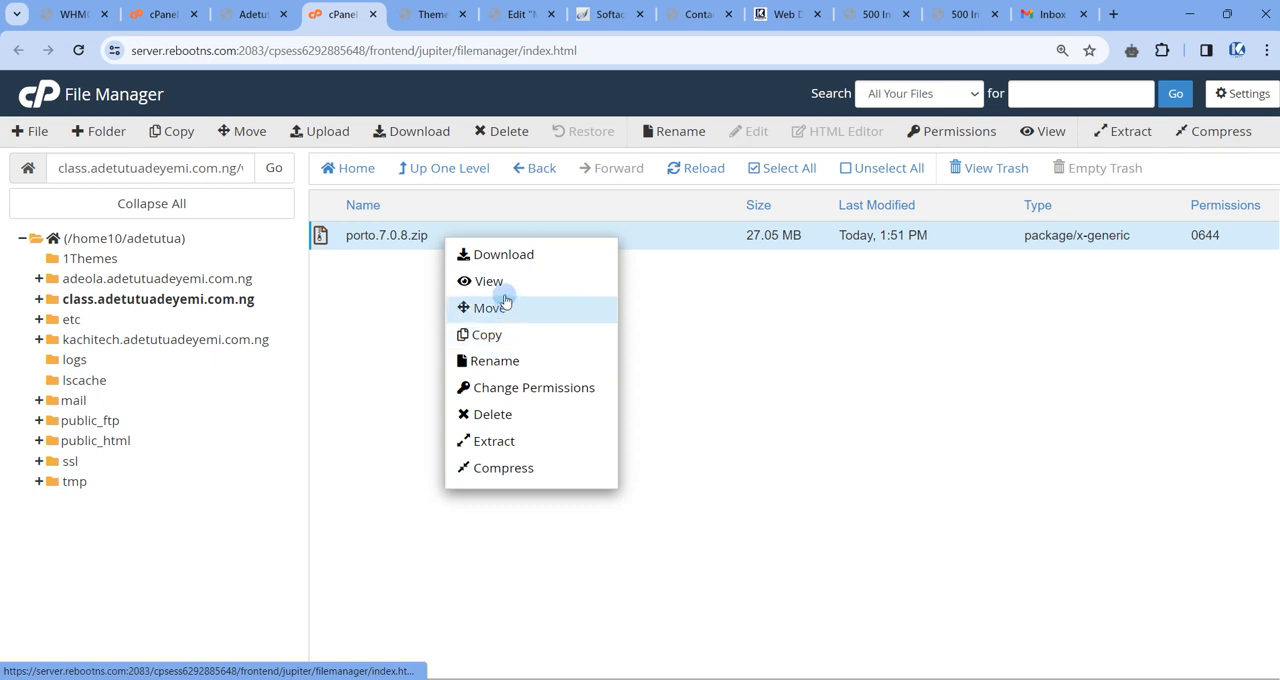
{"action": "left_click", "coordinate": [501, 304]}
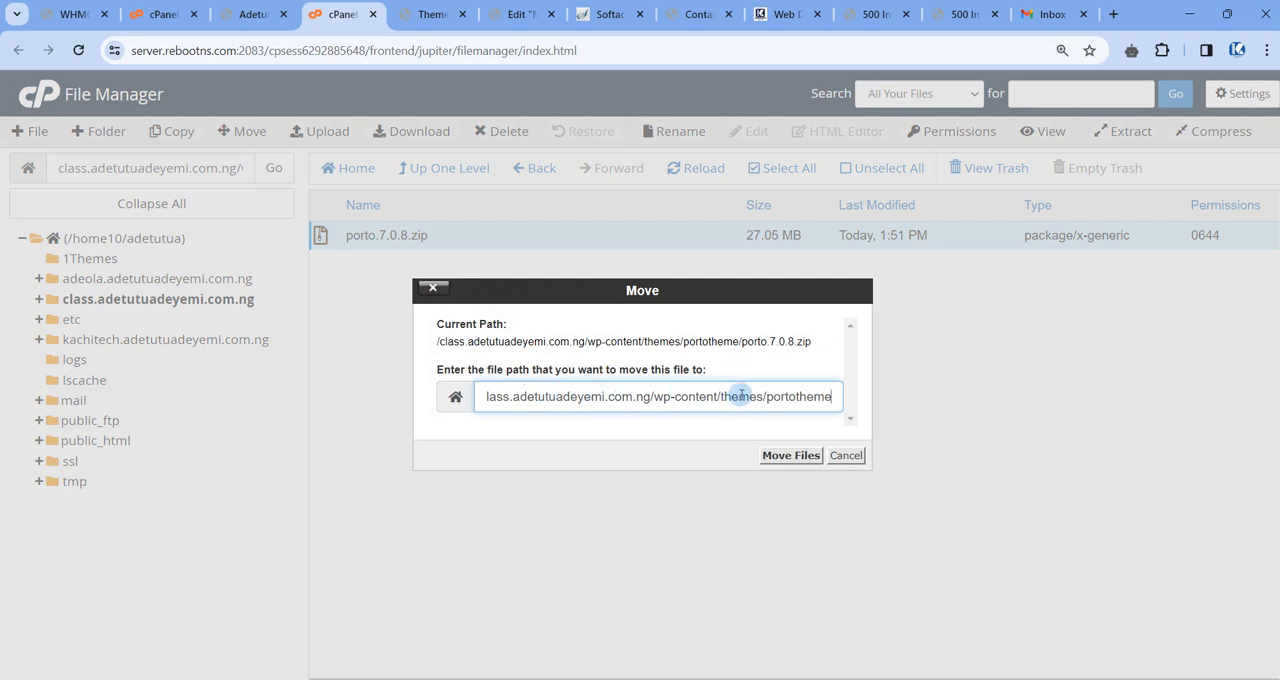
{"action": "left_click_drag", "start_coordinate": [774, 396], "coordinate": [886, 415]}
{"action": "left_click", "coordinate": [490, 396]}
{"action": "key", "text": "BackSpace"}
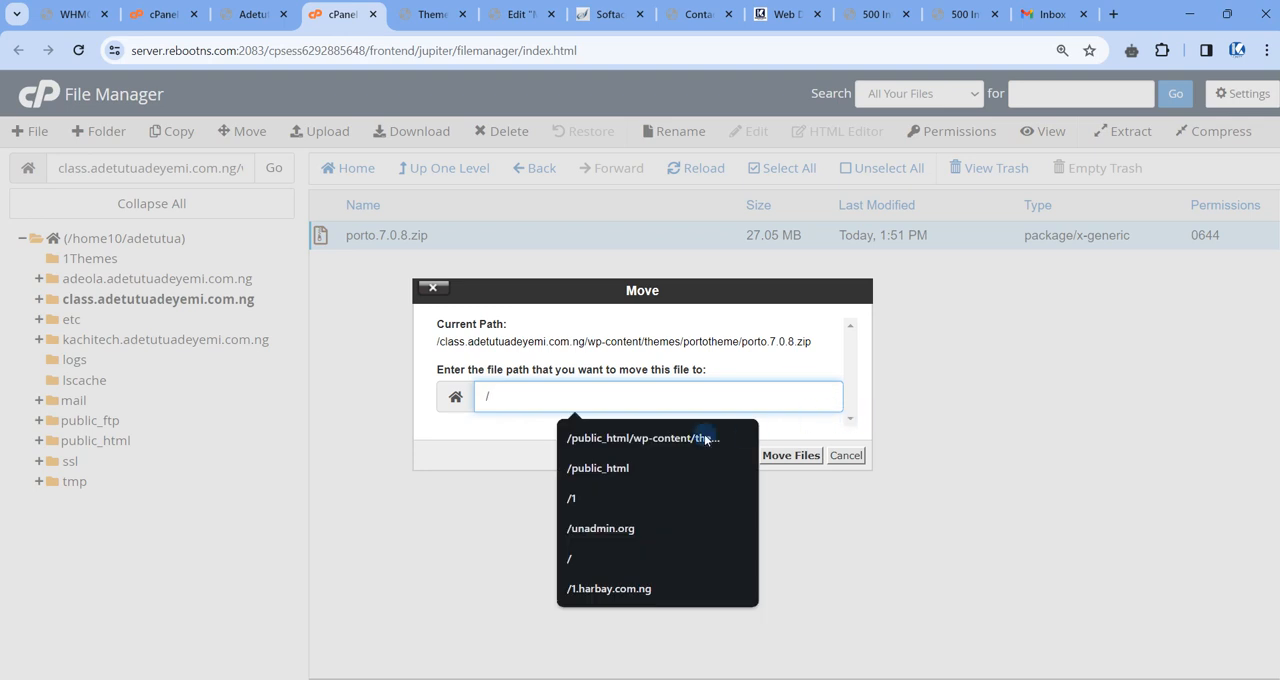
Set the copied wp-content/themes path of the class subdomain as the destination and move porto.7.0.8.zip there.
{"action": "left_click", "coordinate": [499, 430]}
{"action": "left_click", "coordinate": [501, 397]}
{"action": "key", "text": "ctrl+v"}
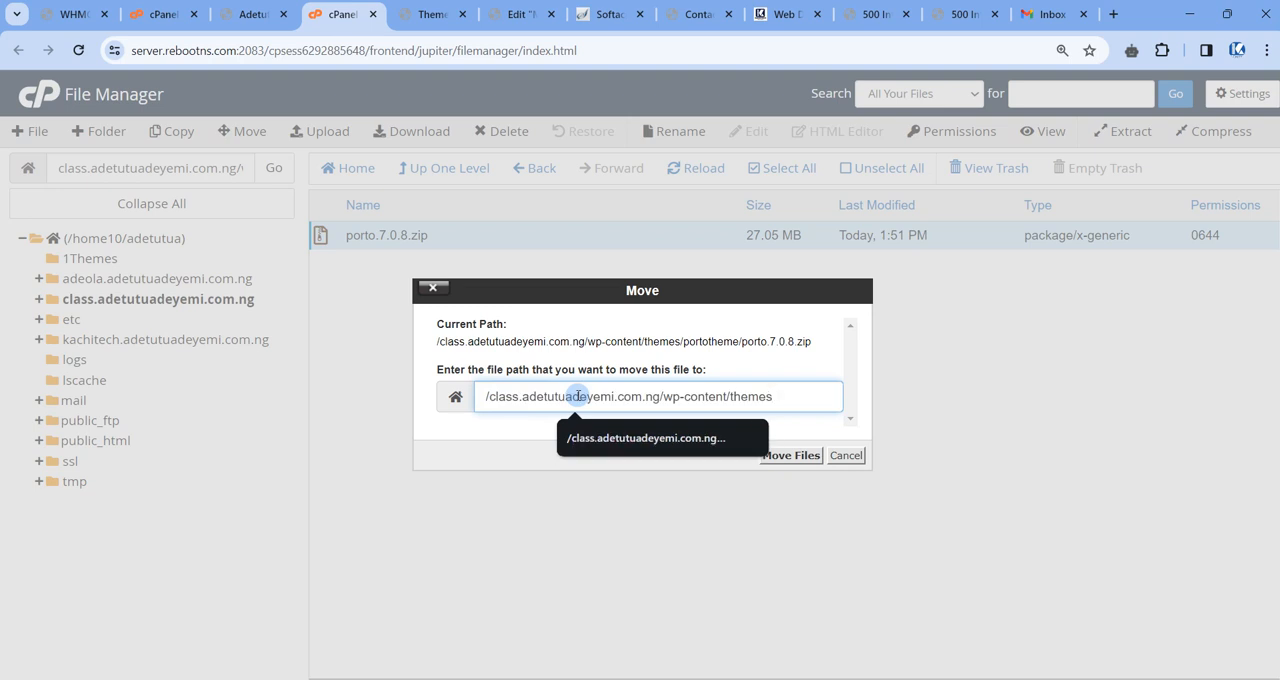
{"action": "left_click", "coordinate": [486, 428]}
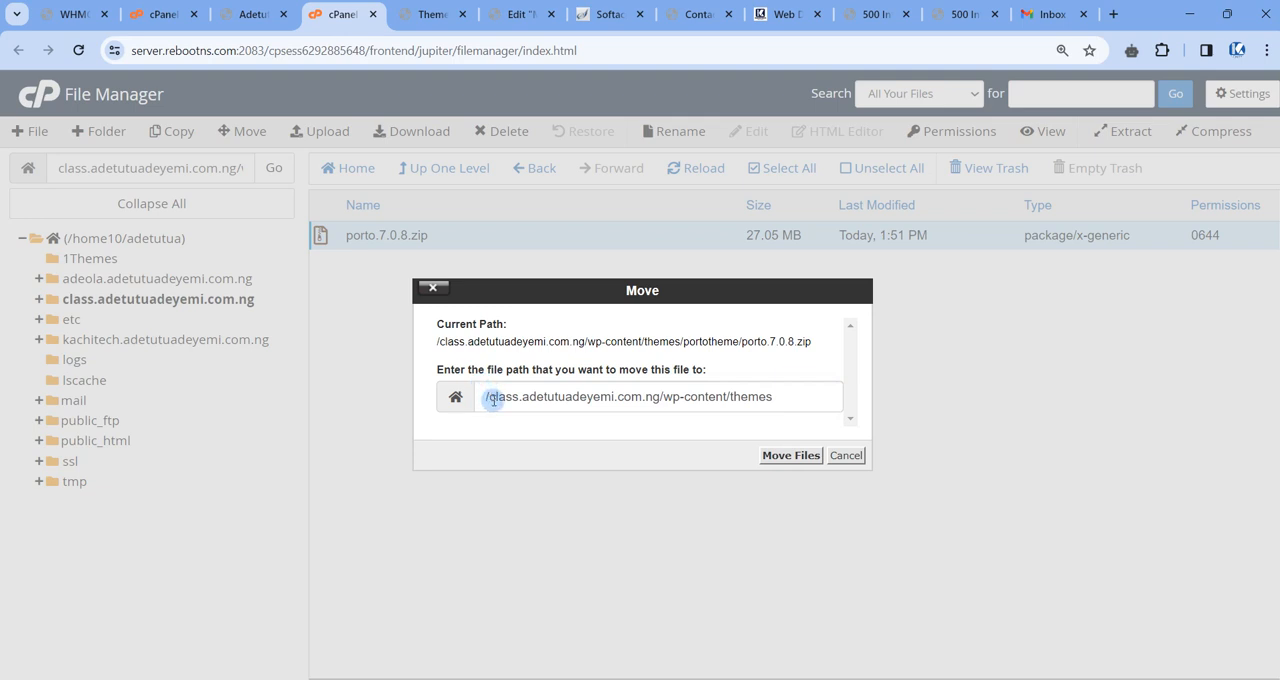
{"action": "left_click", "coordinate": [771, 396]}
{"action": "left_click_drag", "start_coordinate": [775, 396], "coordinate": [760, 397]}
{"action": "left_click", "coordinate": [776, 397]}
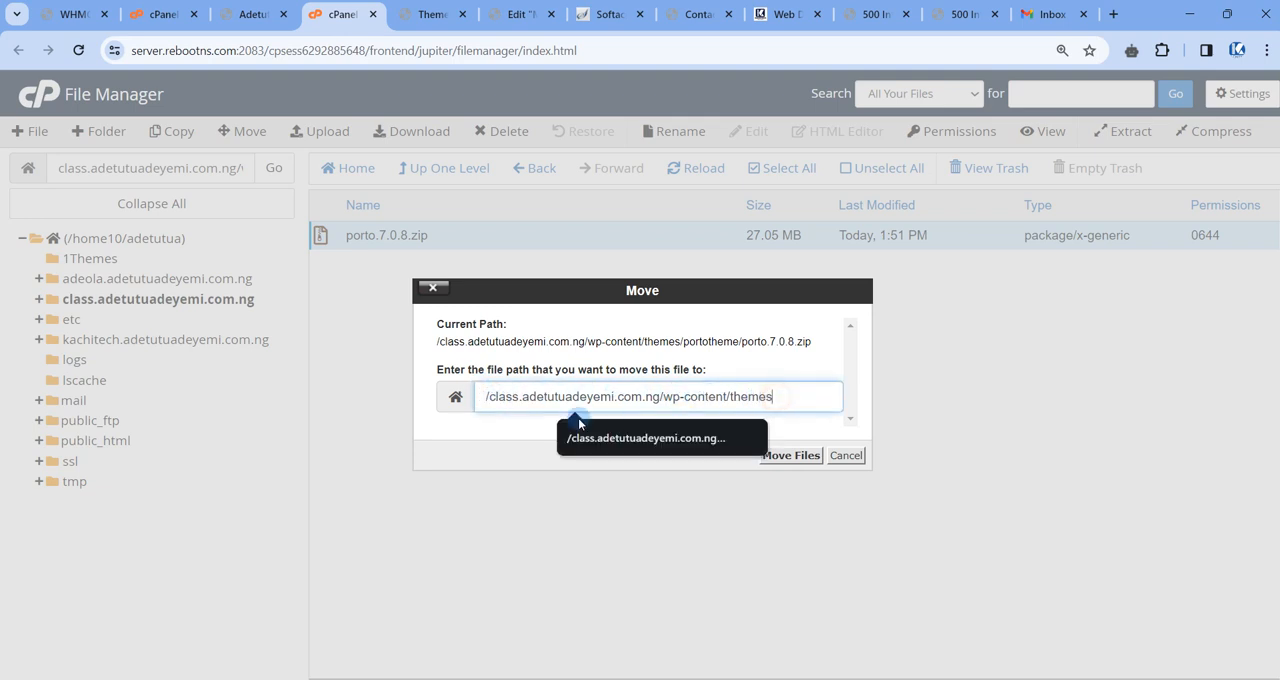
{"action": "left_click", "coordinate": [507, 438]}
{"action": "left_click", "coordinate": [775, 455]}
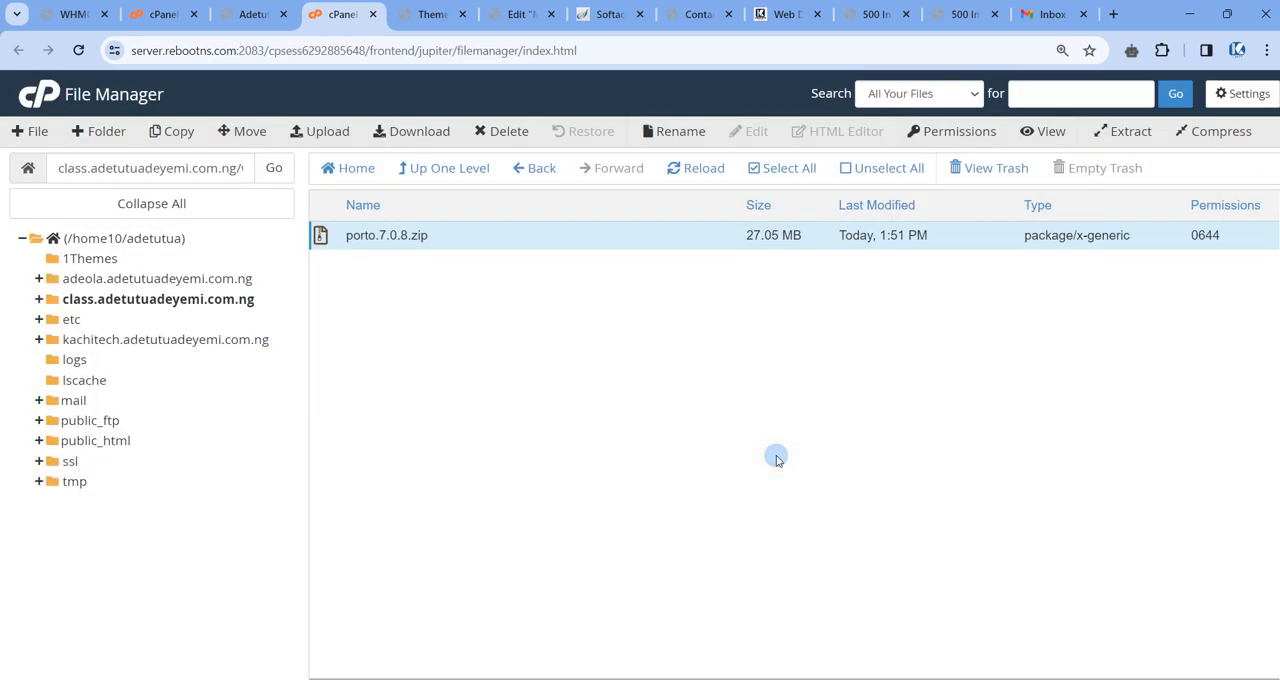
Extract porto.7.0.8.zip into the class subdomain's wp-content/themes folder and reload the file listing.
{"action": "left_click", "coordinate": [437, 170]}
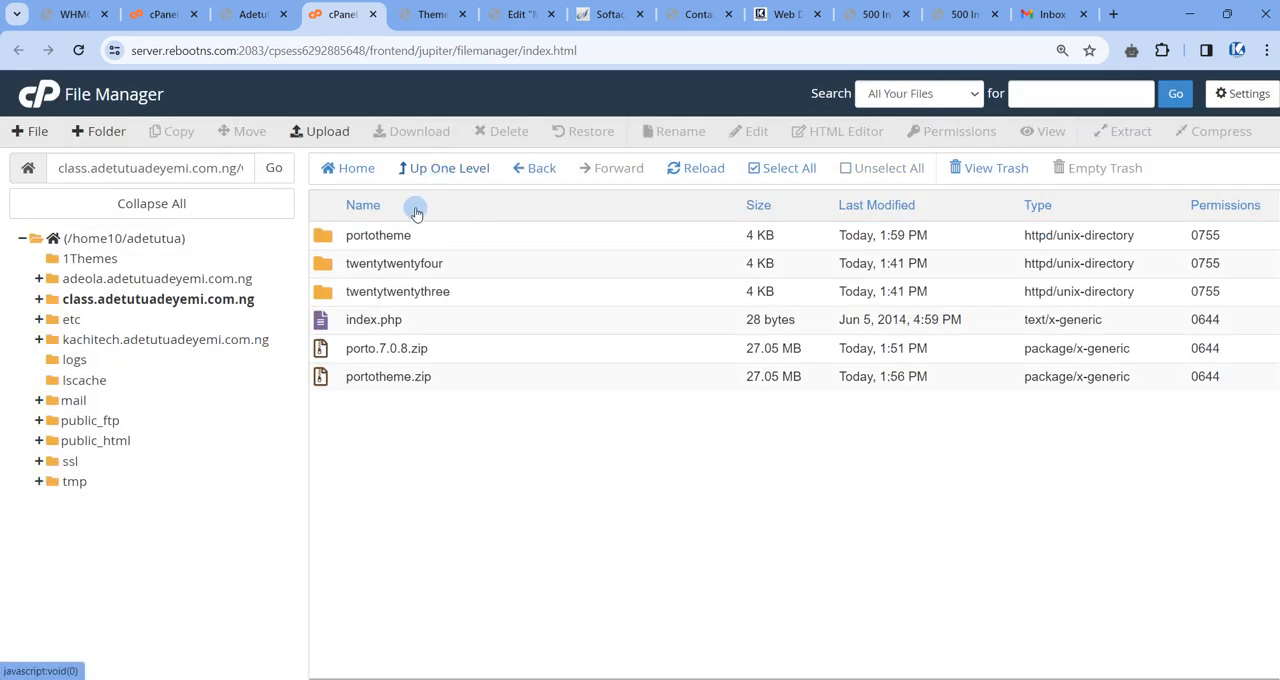
{"action": "left_click", "coordinate": [458, 349]}
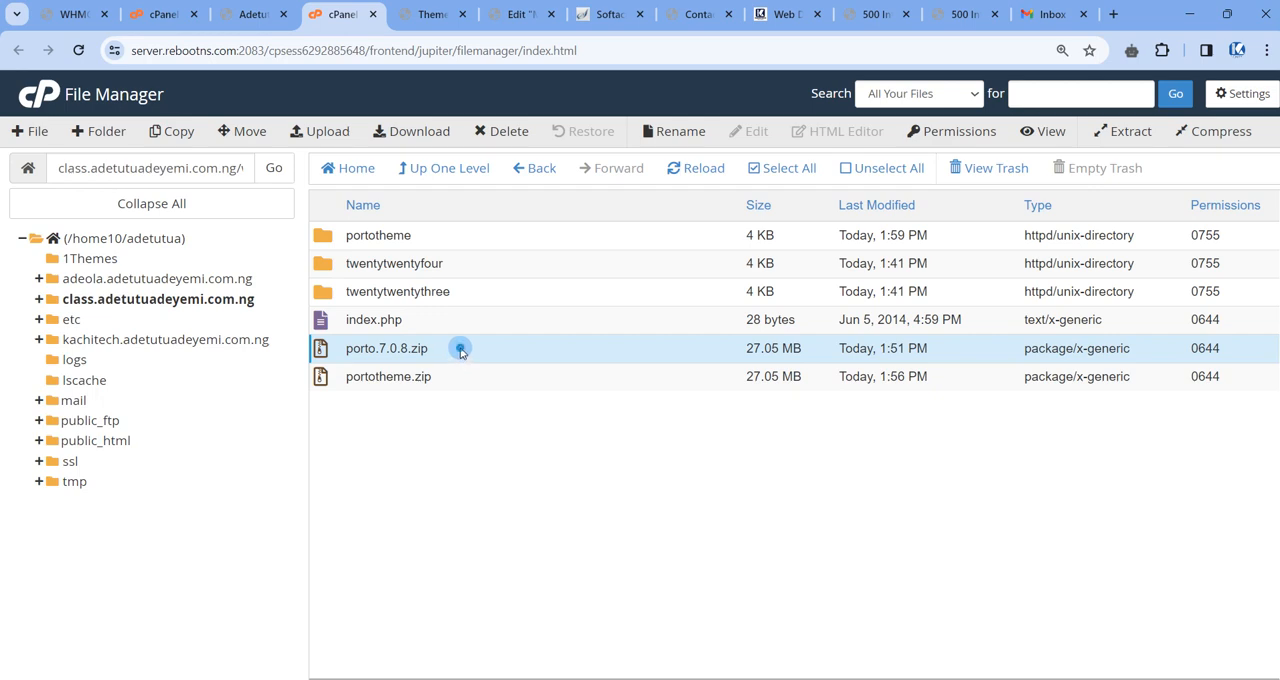
{"action": "right_click", "coordinate": [459, 359]}
{"action": "left_click", "coordinate": [533, 551]}
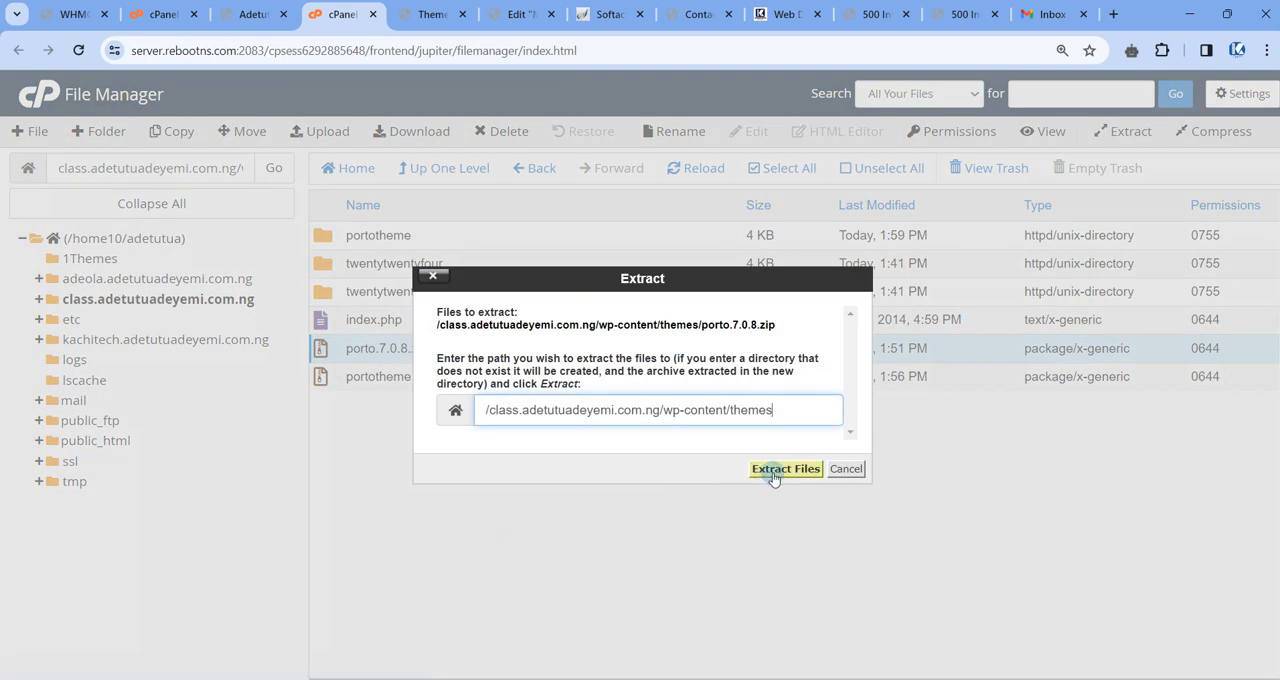
{"action": "left_click", "coordinate": [772, 471]}
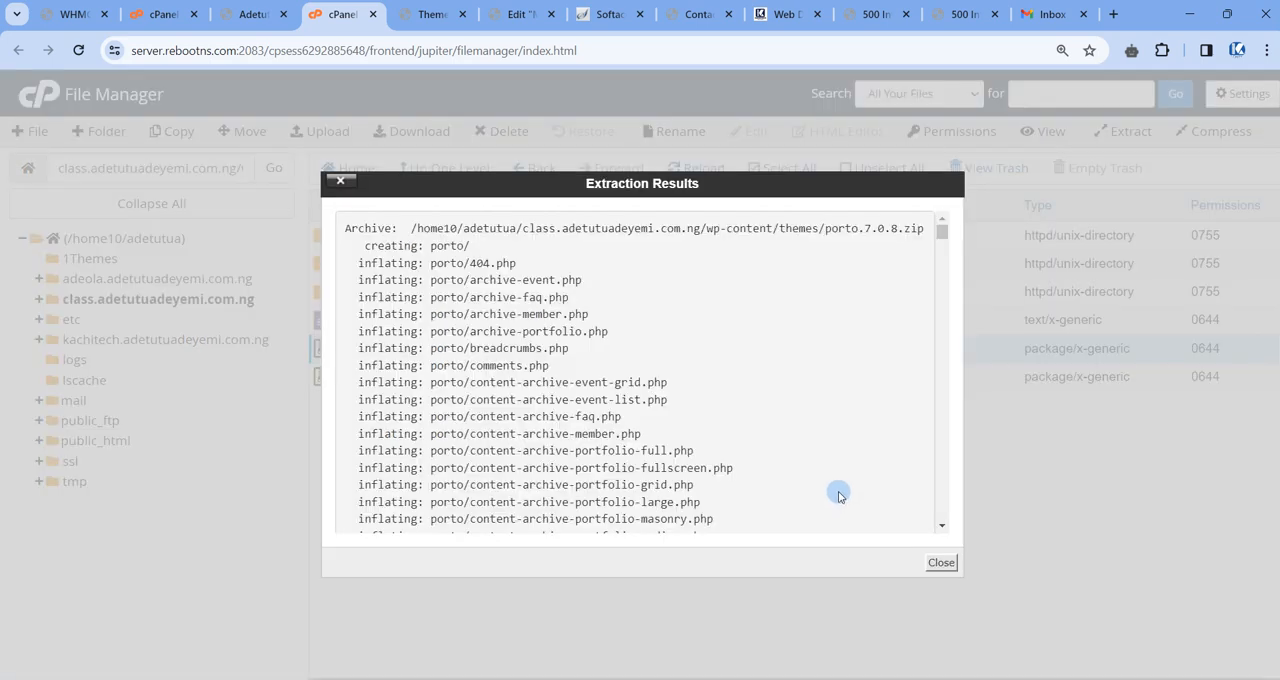
{"action": "left_click", "coordinate": [941, 562]}
{"action": "left_click", "coordinate": [706, 176]}
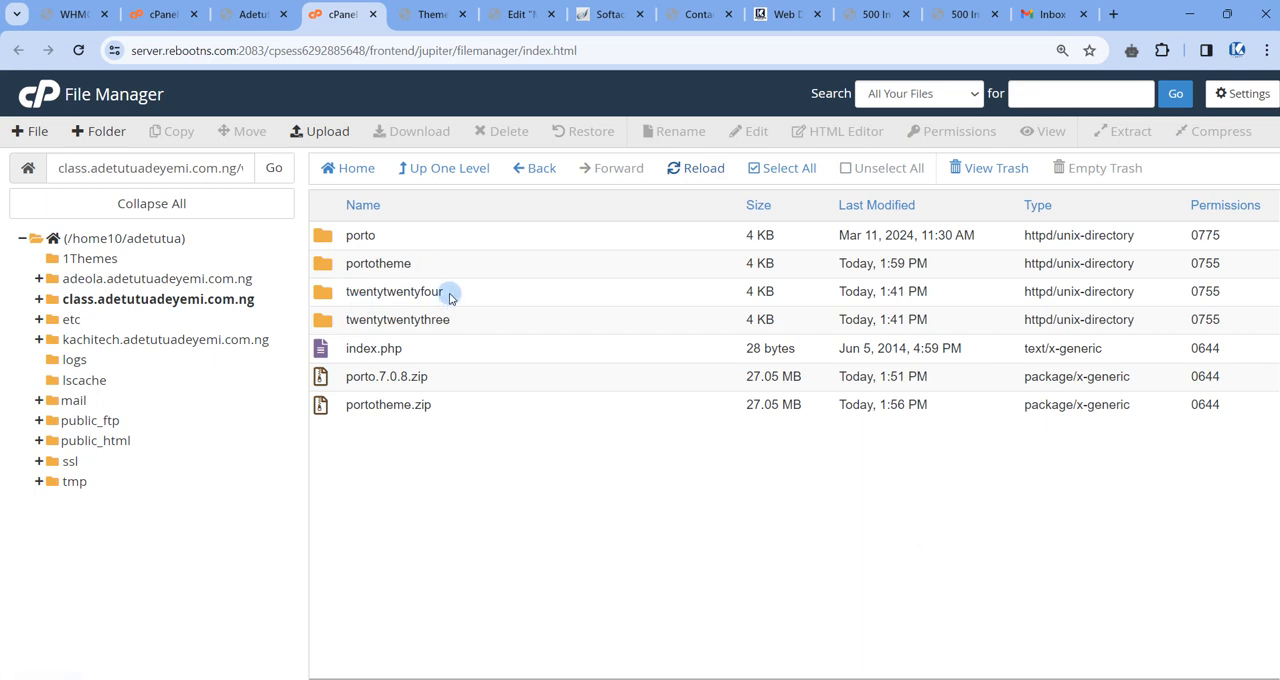
Move the portotheme folder, porto.7.0.8.zip and portotheme.zip from the themes folder to the trash.
{"action": "left_click", "coordinate": [435, 264]}
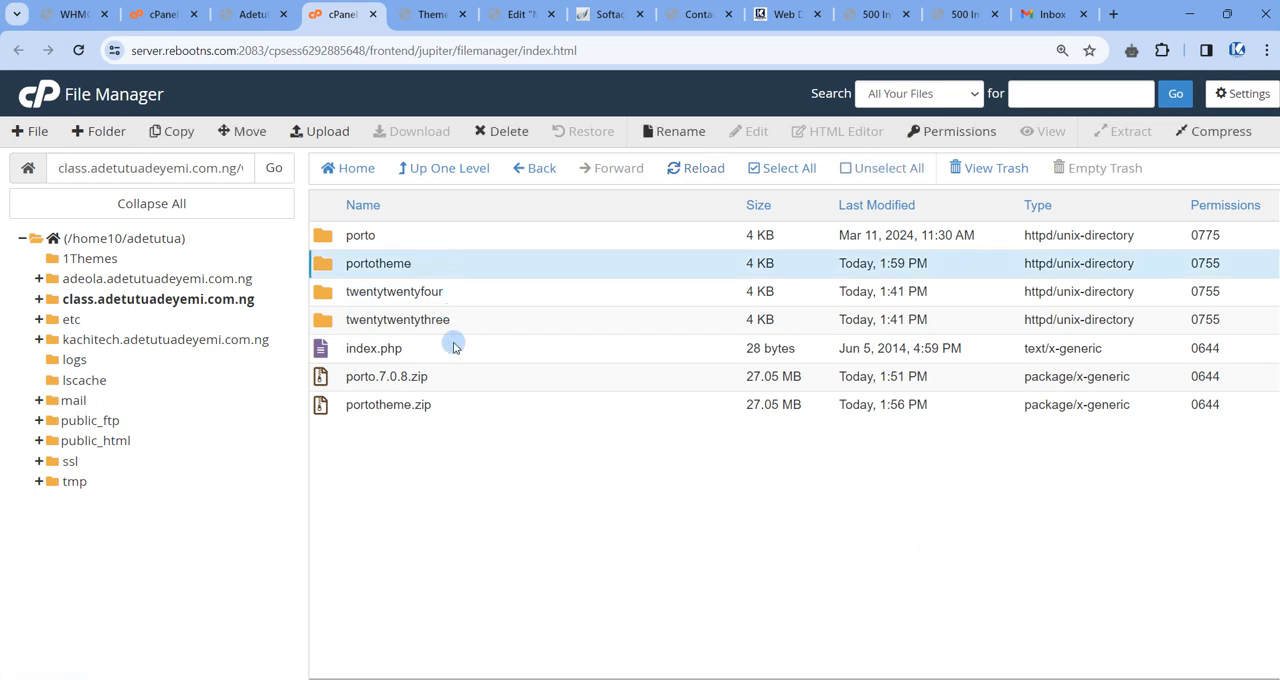
{"action": "left_click", "coordinate": [452, 385], "text": "ctrl"}
{"action": "left_click", "coordinate": [445, 406], "text": "ctrl"}
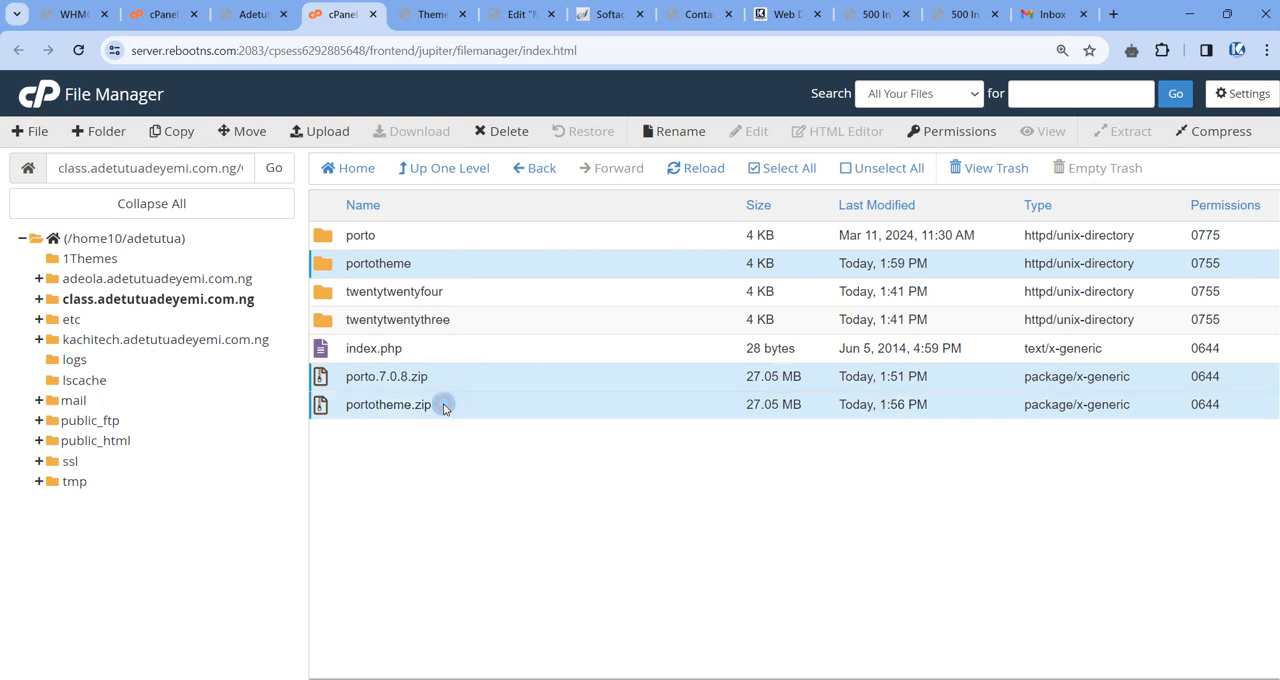
{"action": "right_click", "coordinate": [445, 406]}
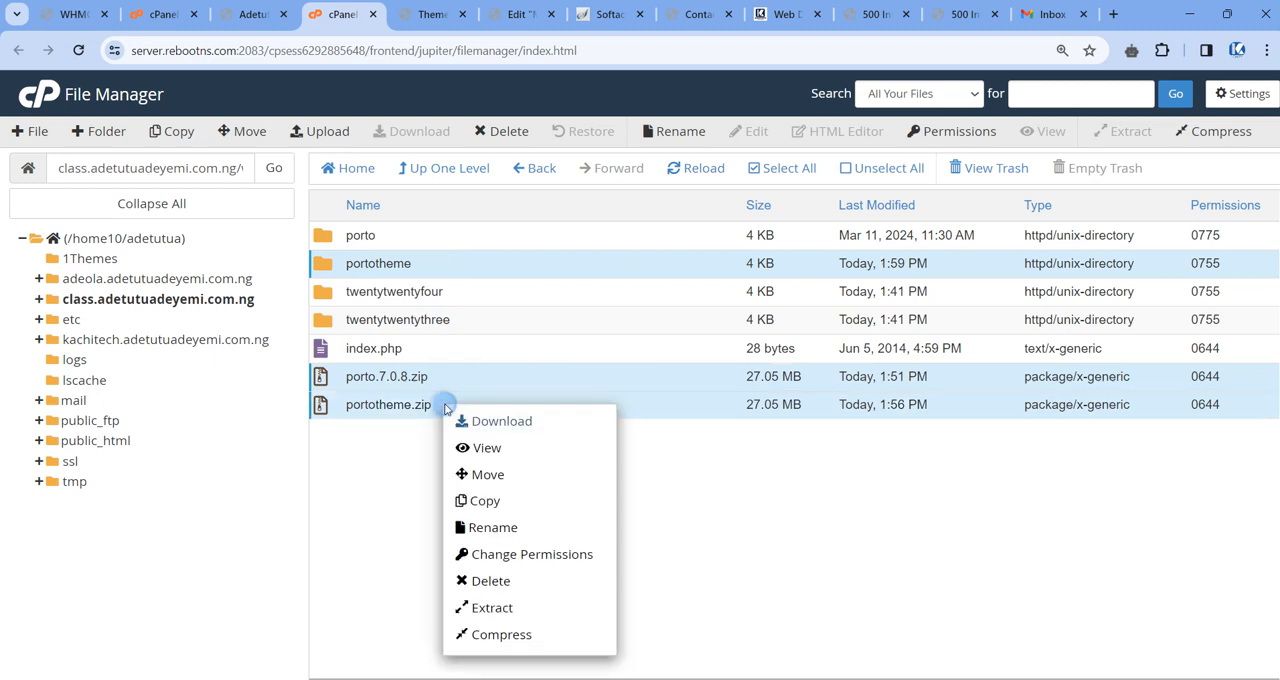
{"action": "left_click", "coordinate": [490, 581]}
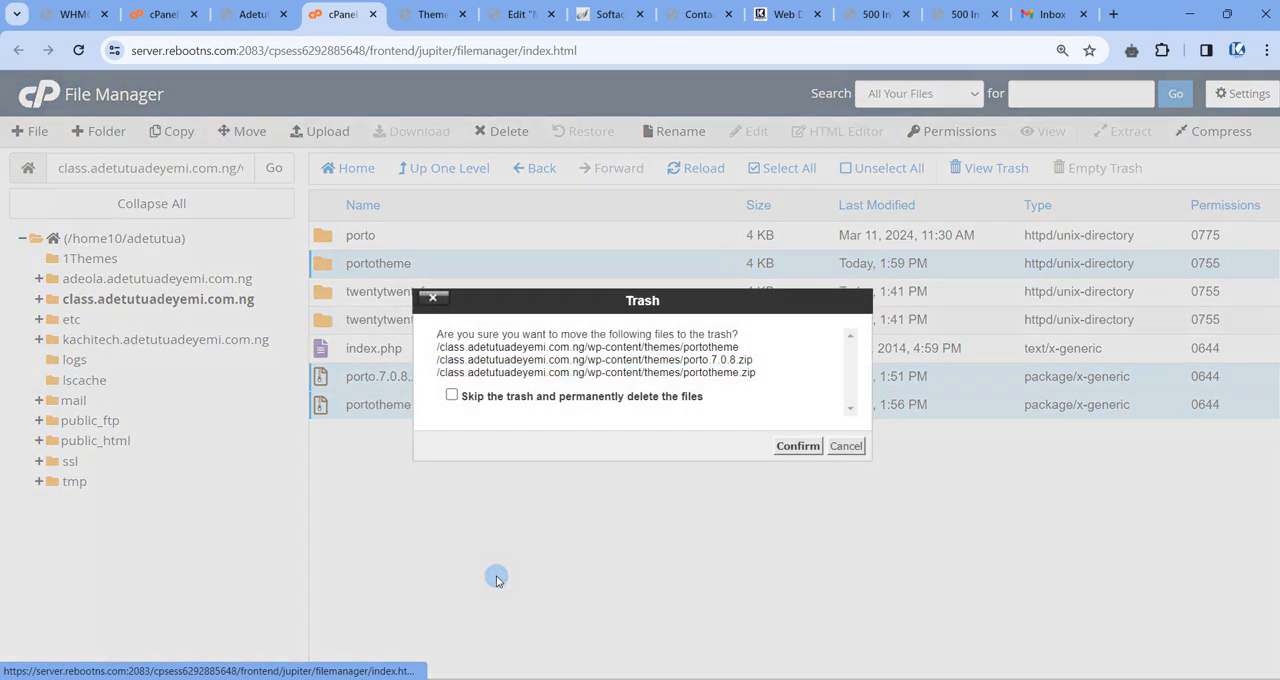
{"action": "left_click", "coordinate": [791, 446]}
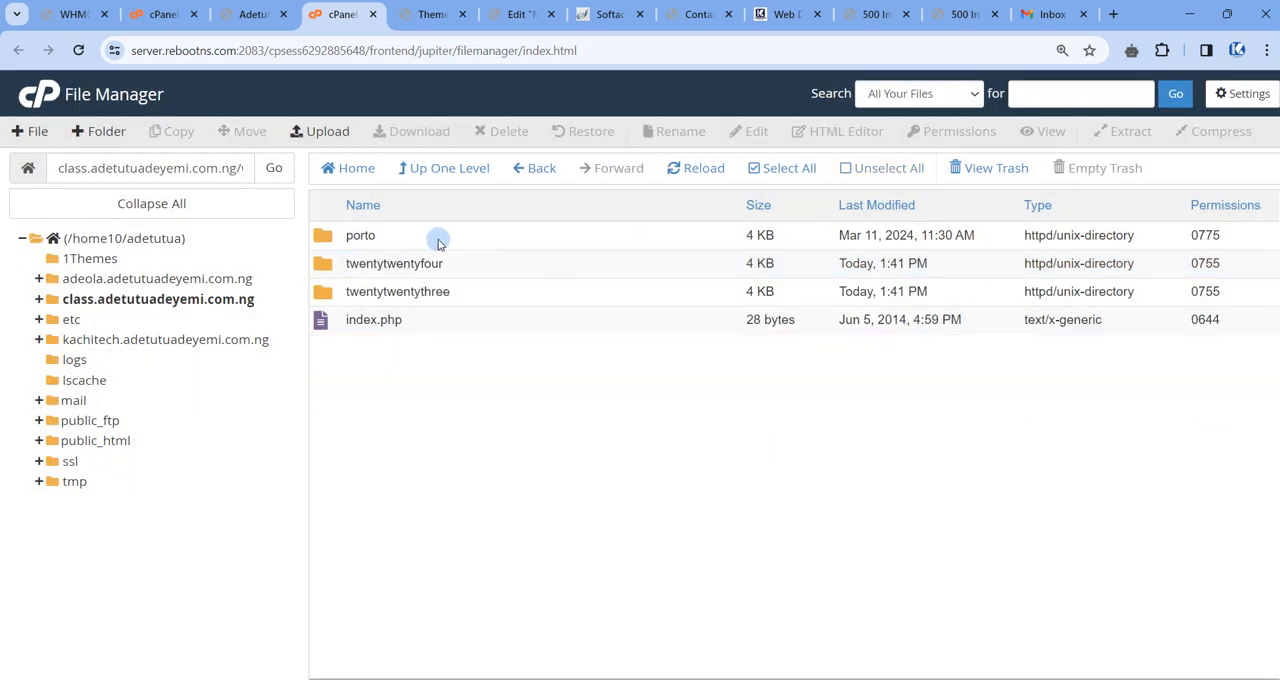
Switch to the WordPress Themes page and activate the Porto theme.
{"action": "left_click", "coordinate": [415, 14]}
{"action": "mouse_move", "coordinate": [597, 298]}
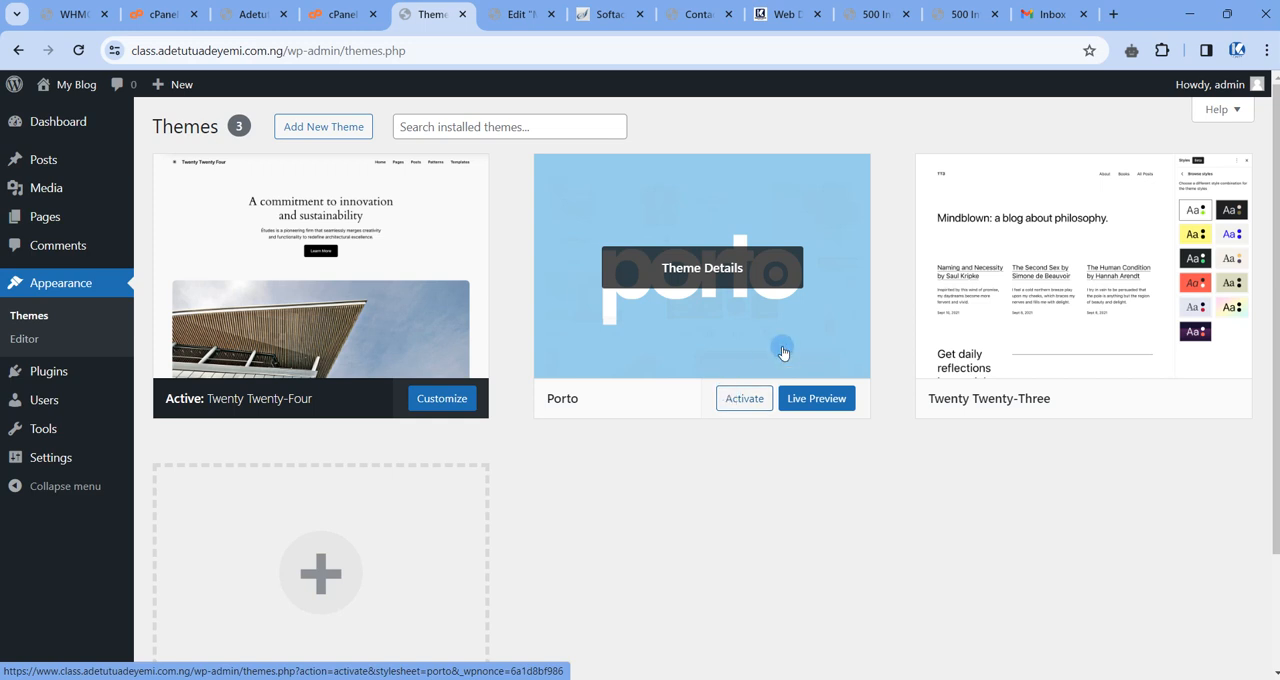
{"action": "left_click", "coordinate": [740, 398]}
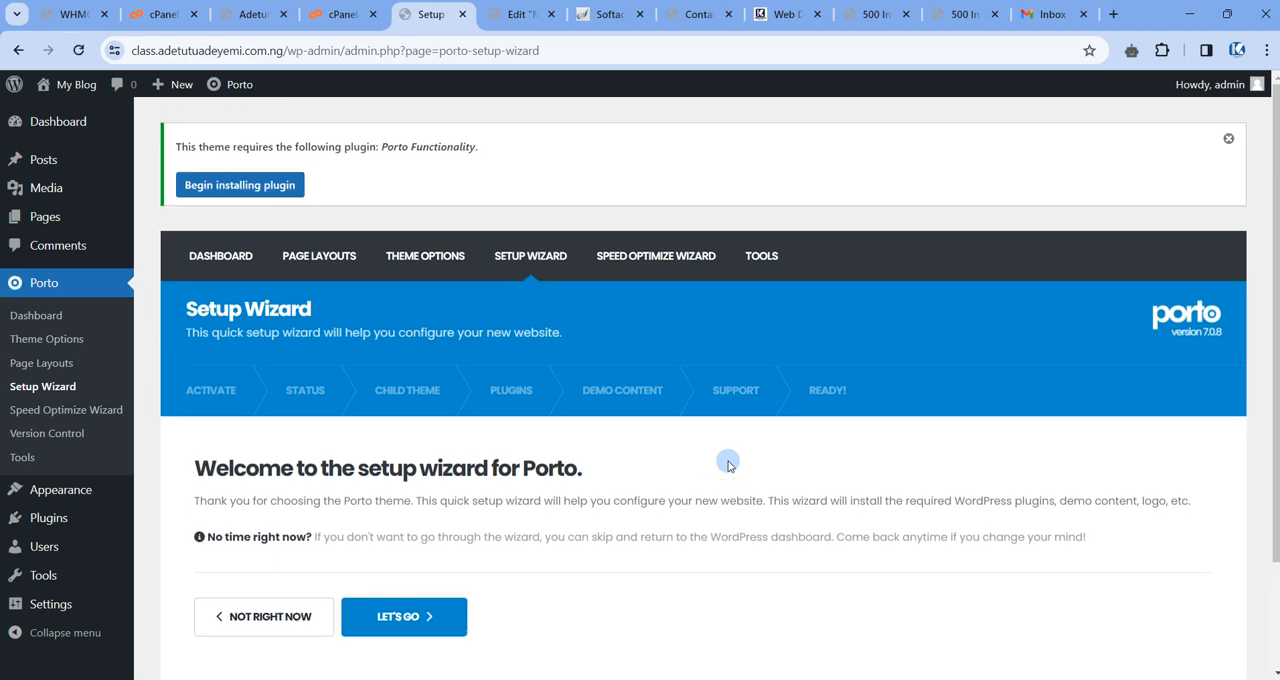
Start the Porto setup wizard and continue past its Activate stage to the Status stage.
{"action": "scroll", "coordinate": [735, 485], "scroll_direction": "down", "scroll_amount": 2}
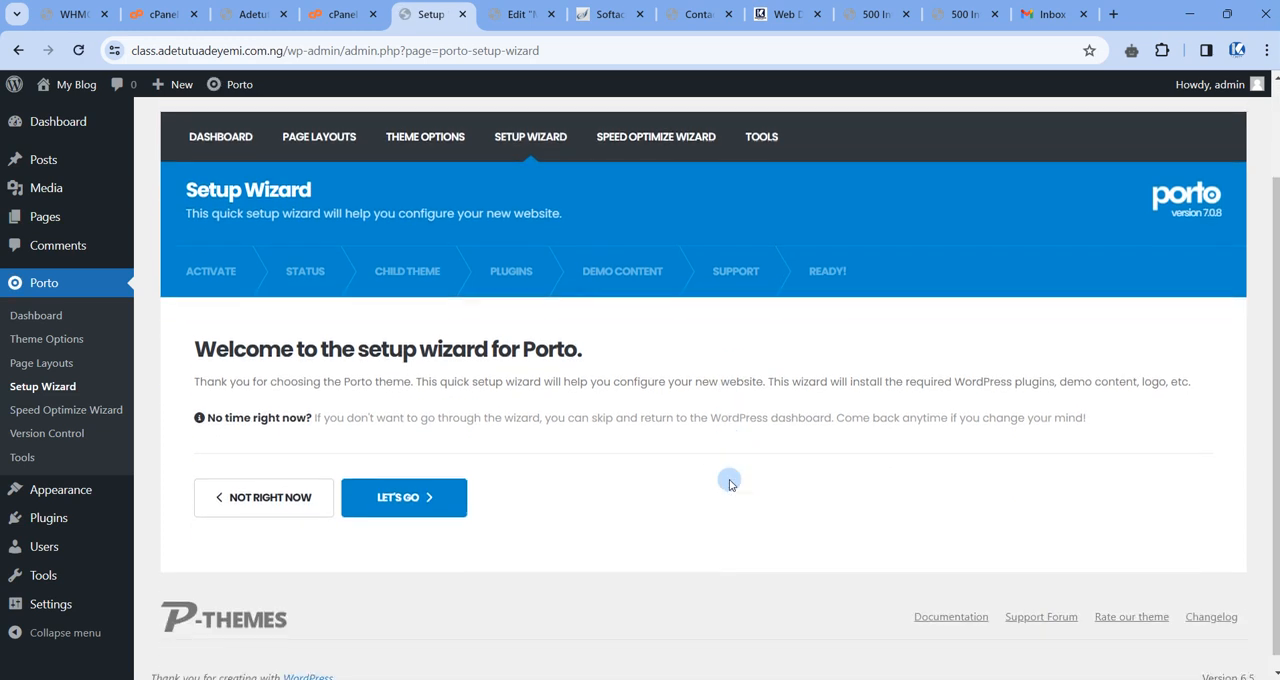
{"action": "scroll", "coordinate": [730, 482], "scroll_direction": "up", "scroll_amount": 2}
{"action": "scroll", "coordinate": [647, 487], "scroll_direction": "down", "scroll_amount": 3}
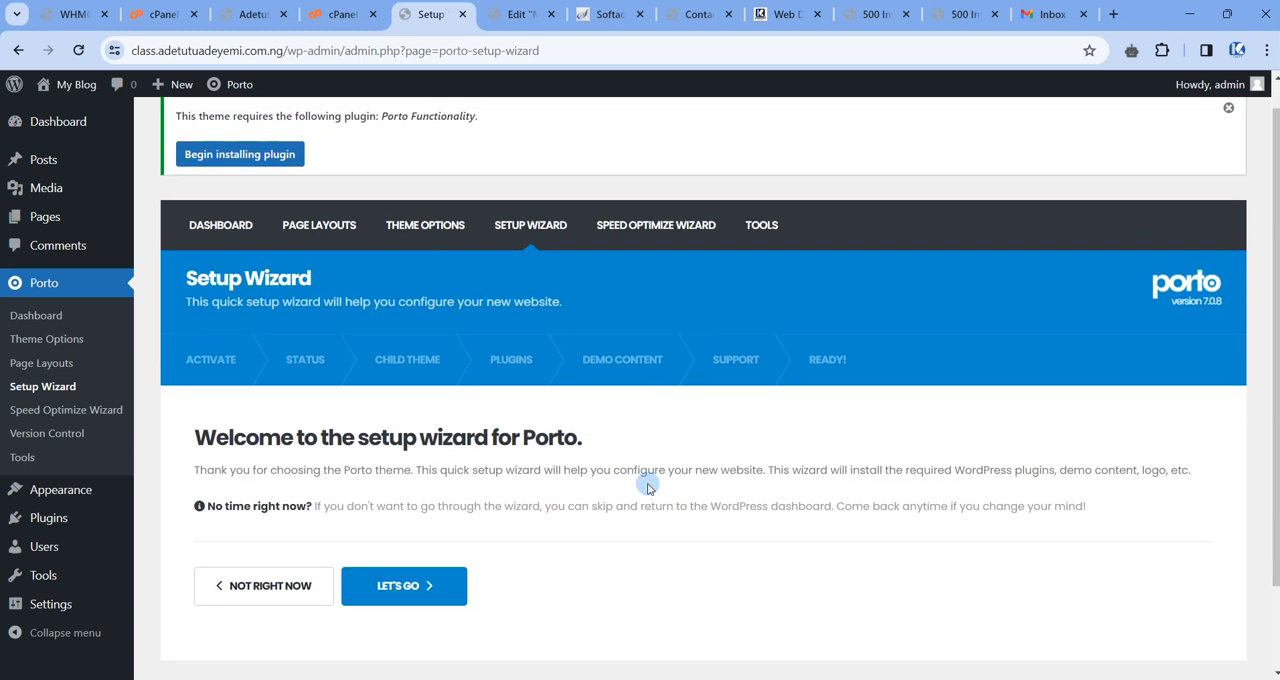
{"action": "scroll", "coordinate": [566, 457], "scroll_direction": "up", "scroll_amount": 2}
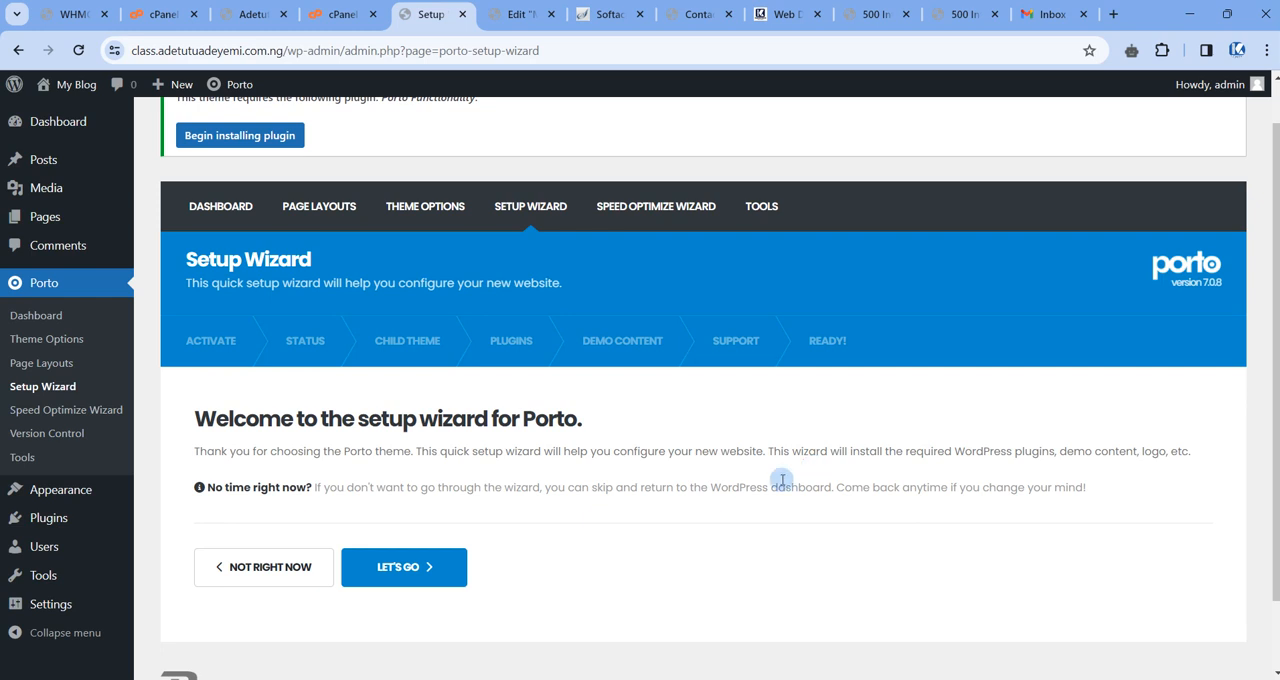
{"action": "scroll", "coordinate": [57, 286], "scroll_direction": "up", "scroll_amount": 1}
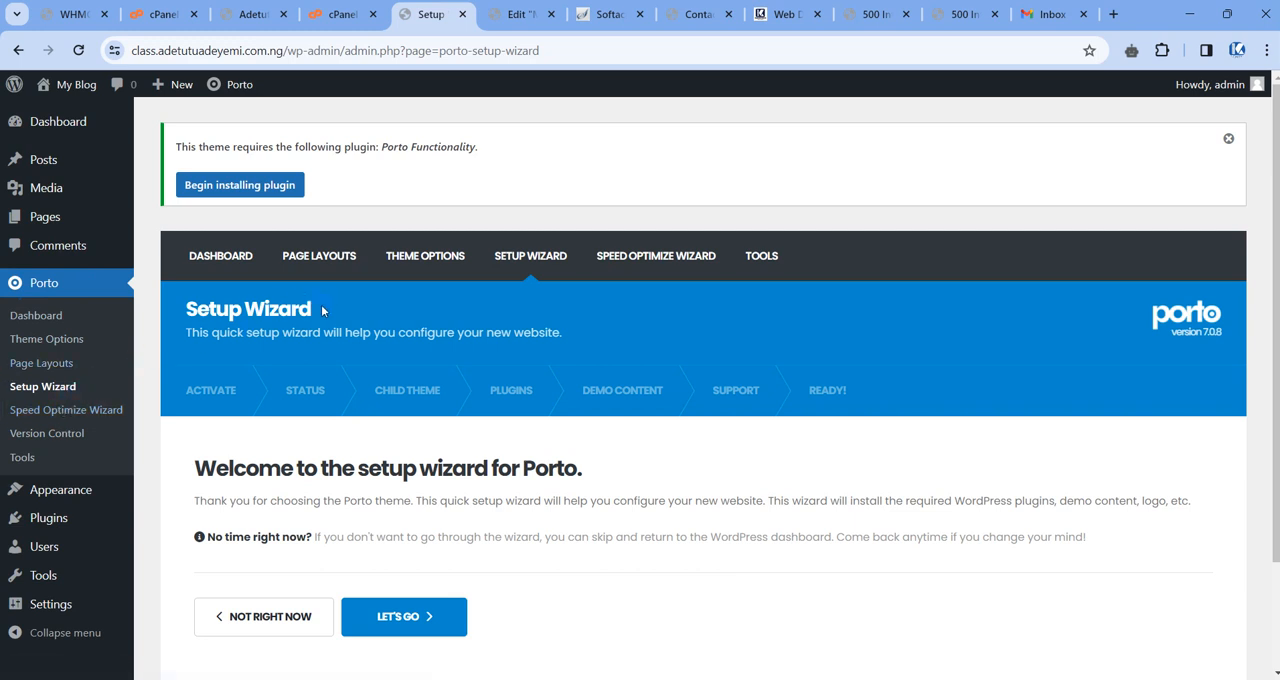
{"action": "left_click", "coordinate": [158, 296]}
{"action": "scroll", "coordinate": [389, 499], "scroll_direction": "down", "scroll_amount": 2}
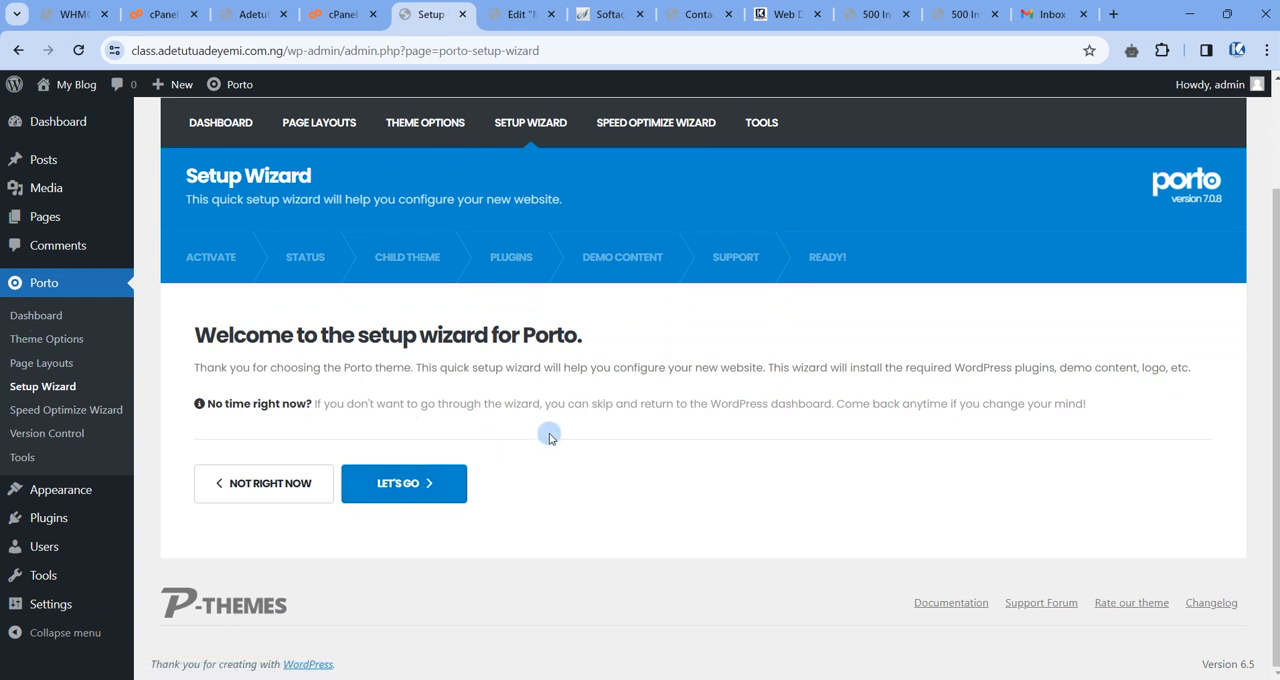
{"action": "left_click", "coordinate": [394, 485]}
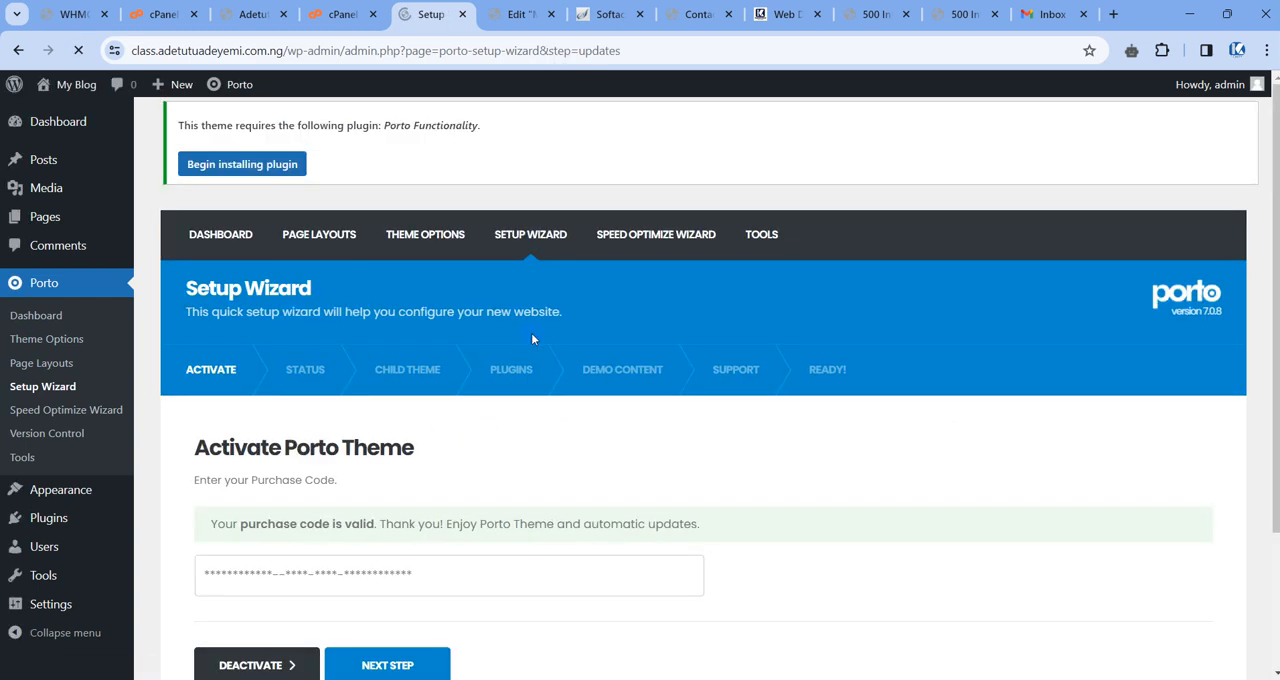
{"action": "scroll", "coordinate": [381, 388], "scroll_direction": "down", "scroll_amount": 2}
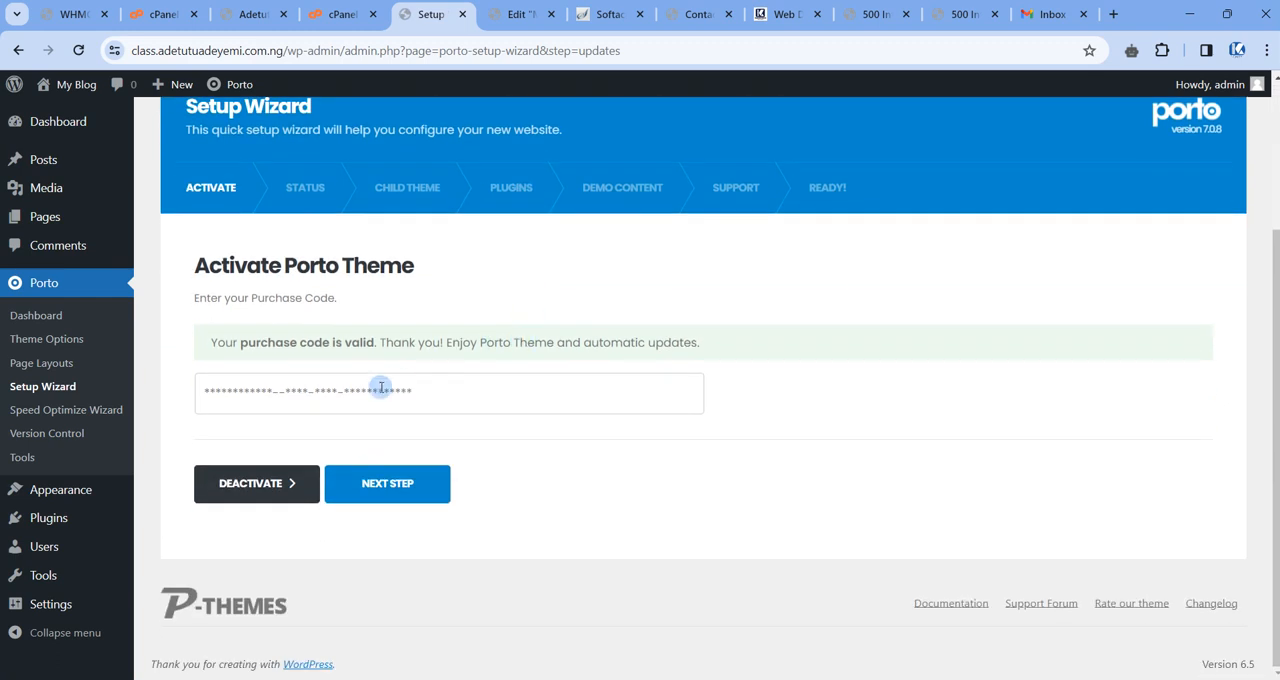
{"action": "left_click", "coordinate": [406, 485]}
Examine the wizard's System Status checks, including the PHP memory limit, max_execution_time and max_input_vars requirements.
{"action": "scroll", "coordinate": [445, 449], "scroll_direction": "down", "scroll_amount": 2}
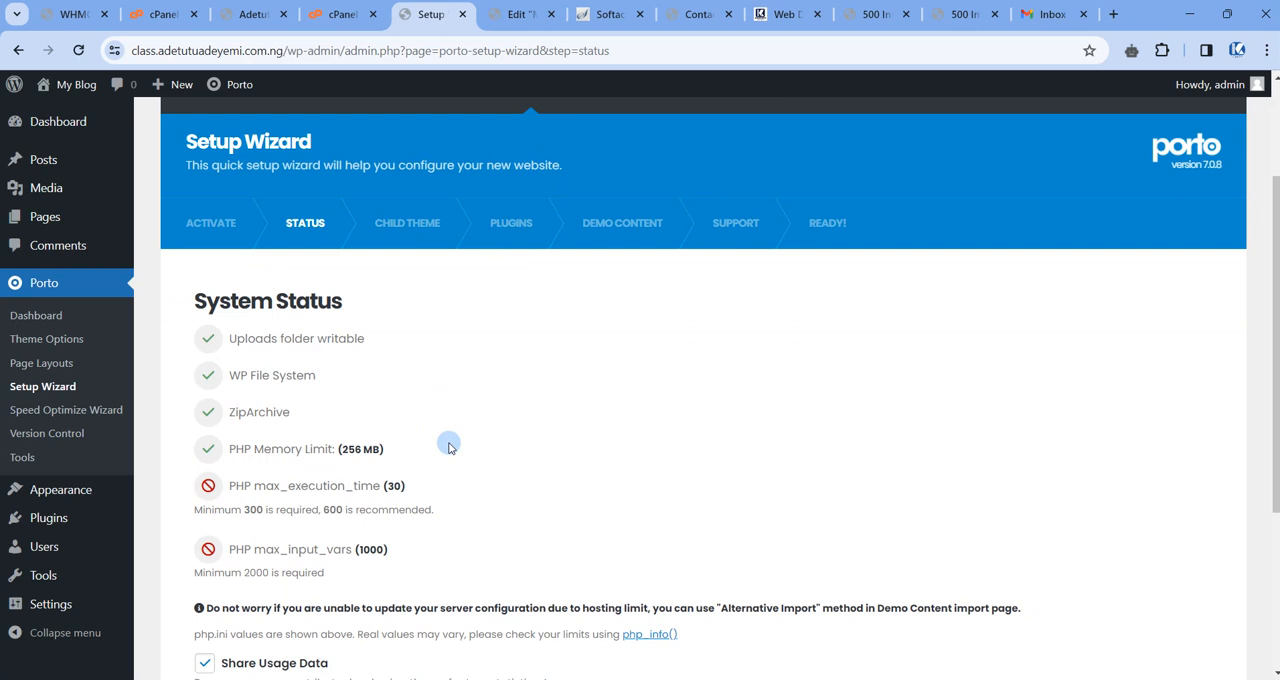
{"action": "scroll", "coordinate": [449, 447], "scroll_direction": "down", "scroll_amount": 1}
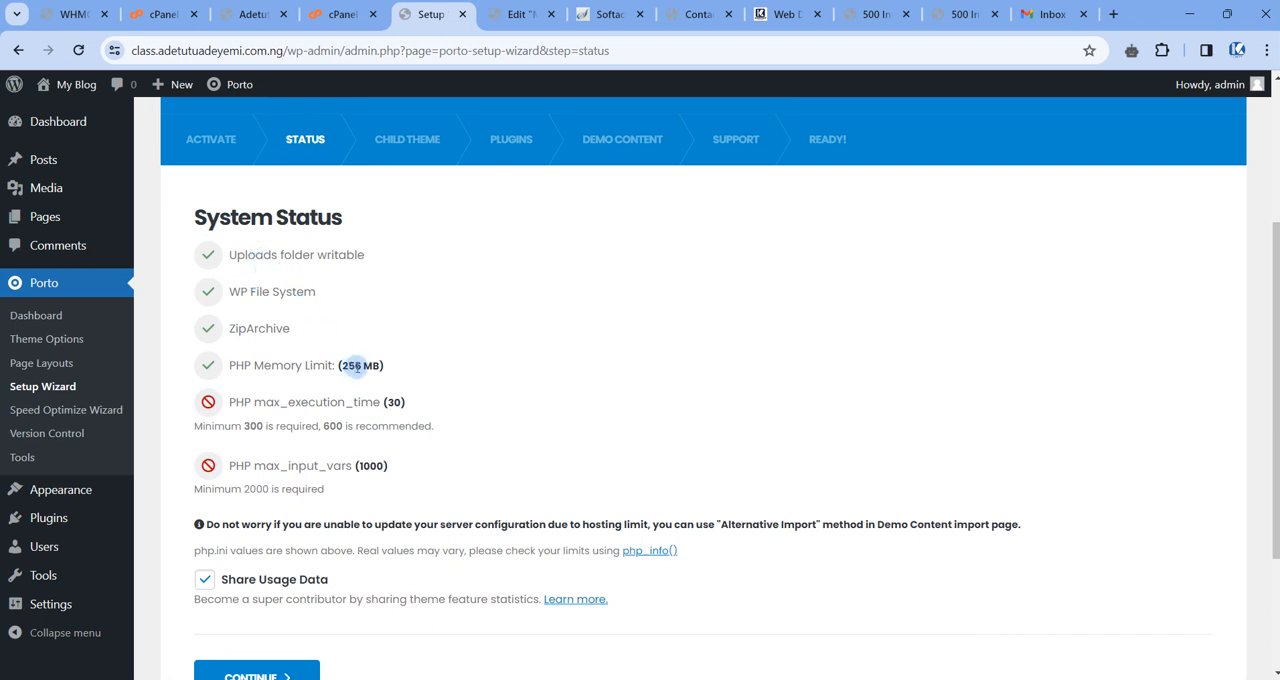
{"action": "scroll", "coordinate": [350, 375], "scroll_direction": "down", "scroll_amount": 1}
{"action": "scroll", "coordinate": [405, 368], "scroll_direction": "up", "scroll_amount": 1}
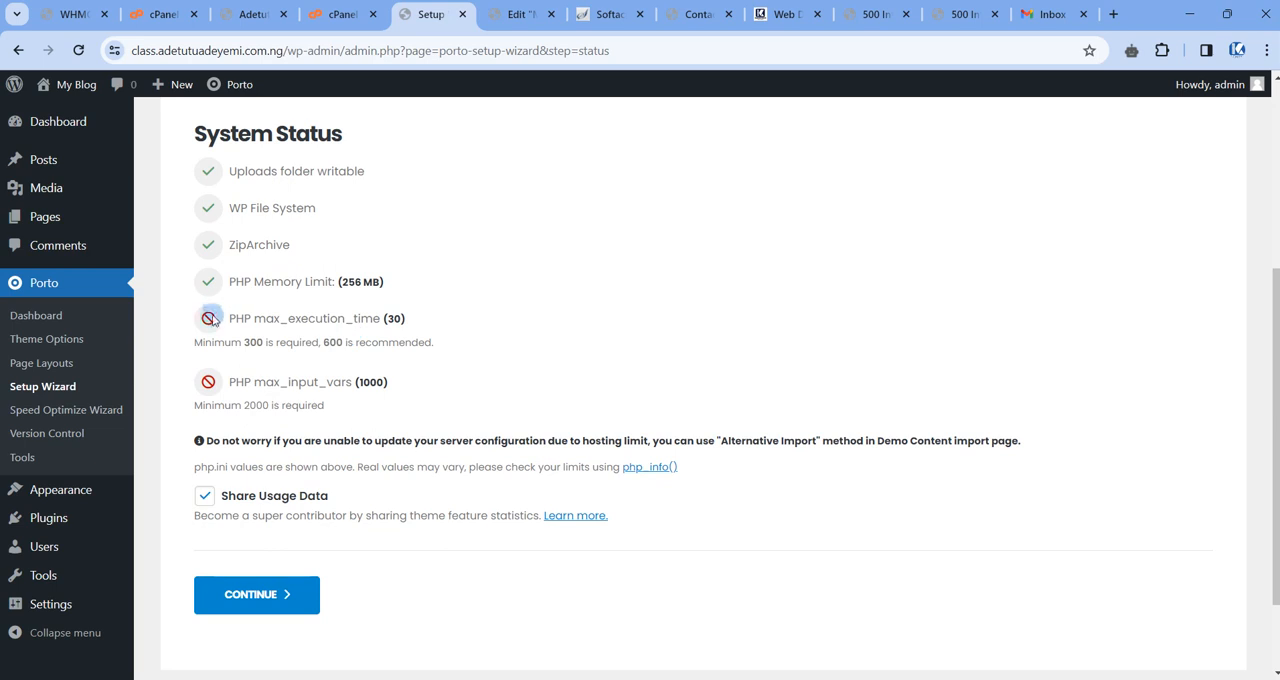
{"action": "scroll", "coordinate": [218, 310], "scroll_direction": "up", "scroll_amount": 2}
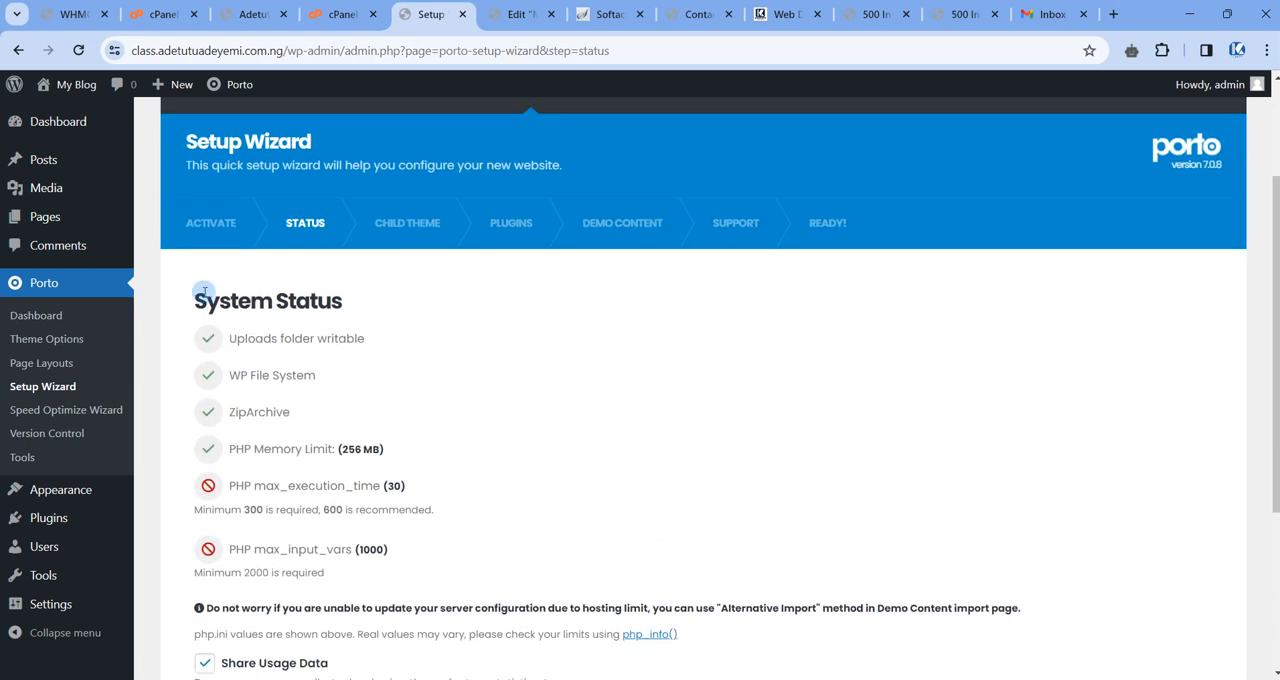
{"action": "left_click_drag", "start_coordinate": [193, 301], "coordinate": [296, 301]}
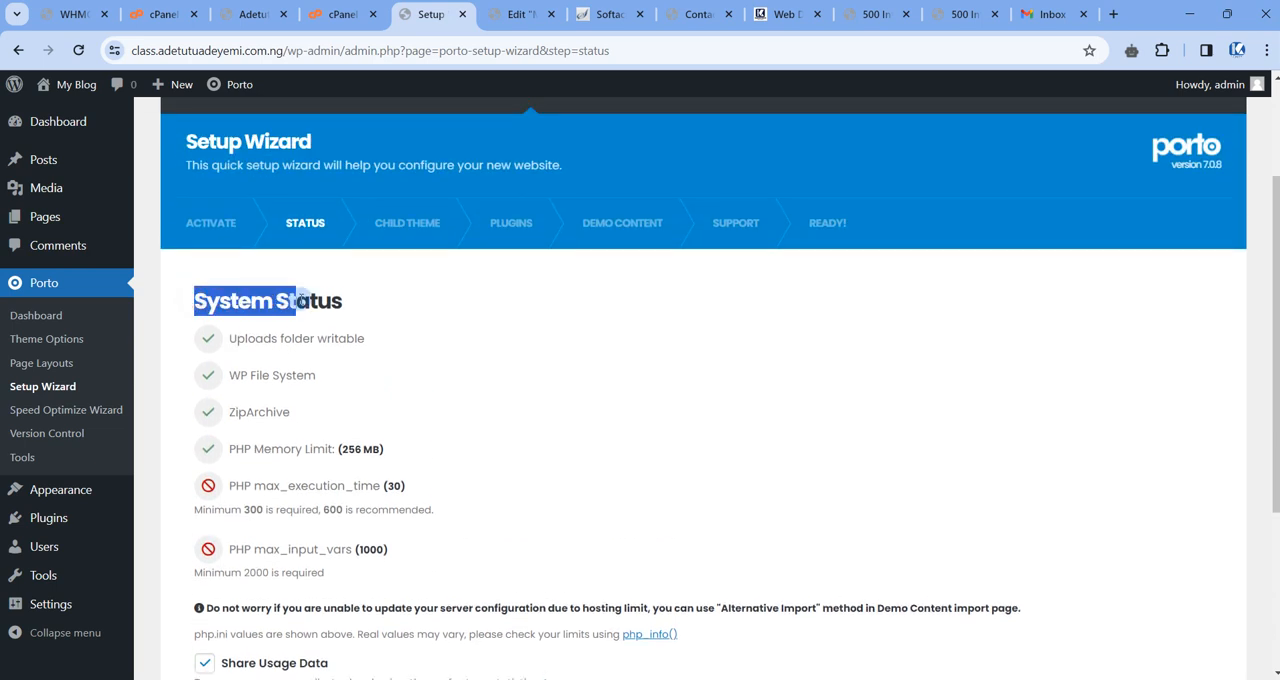
{"action": "double_click", "coordinate": [245, 338]}
{"action": "left_click_drag", "start_coordinate": [228, 375], "coordinate": [298, 375]}
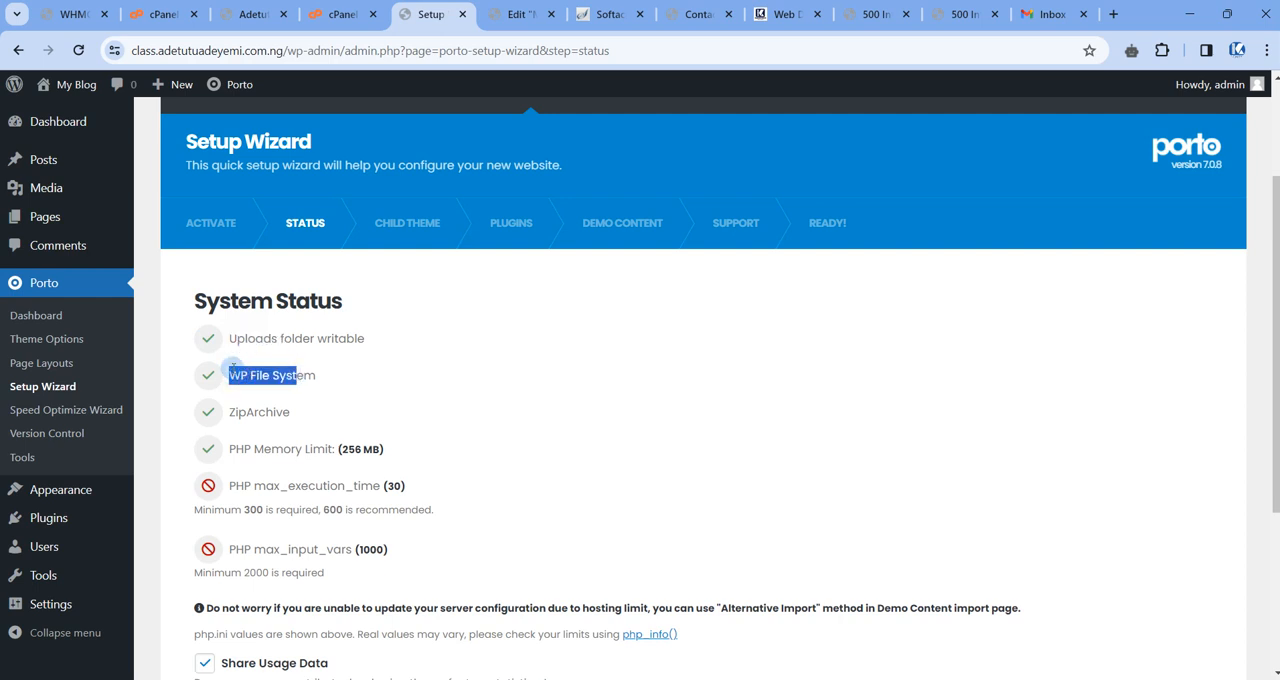
{"action": "scroll", "coordinate": [232, 368], "scroll_direction": "down", "scroll_amount": 2}
{"action": "left_click", "coordinate": [400, 250]}
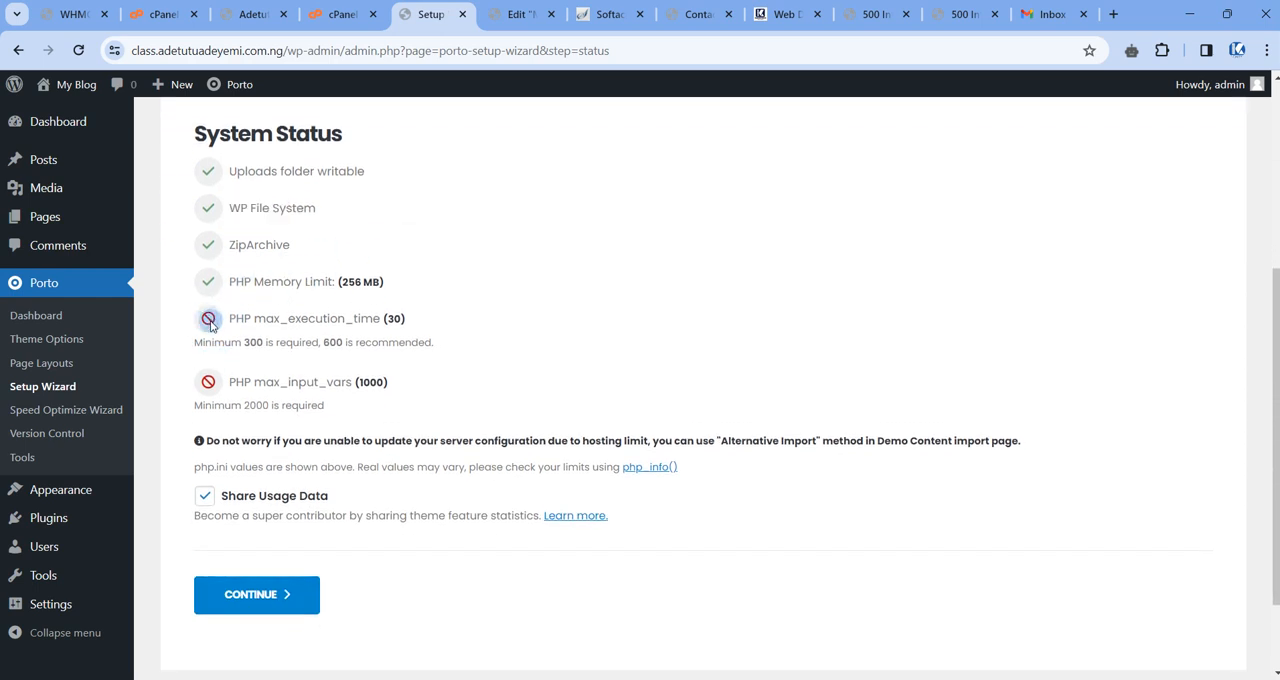
{"action": "scroll", "coordinate": [232, 369], "scroll_direction": "down", "scroll_amount": 1}
{"action": "scroll", "coordinate": [248, 349], "scroll_direction": "up", "scroll_amount": 1}
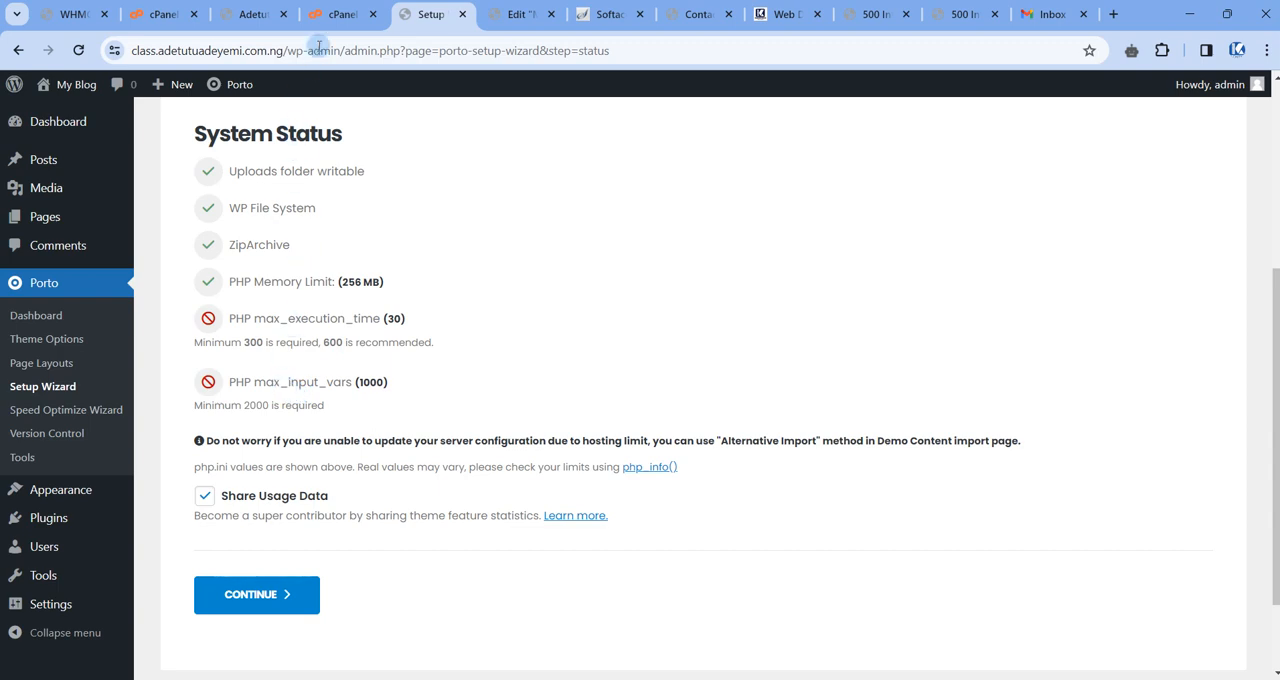
Switch to the cPanel home page and open the MultiPHP INI Editor.
{"action": "left_click", "coordinate": [170, 14]}
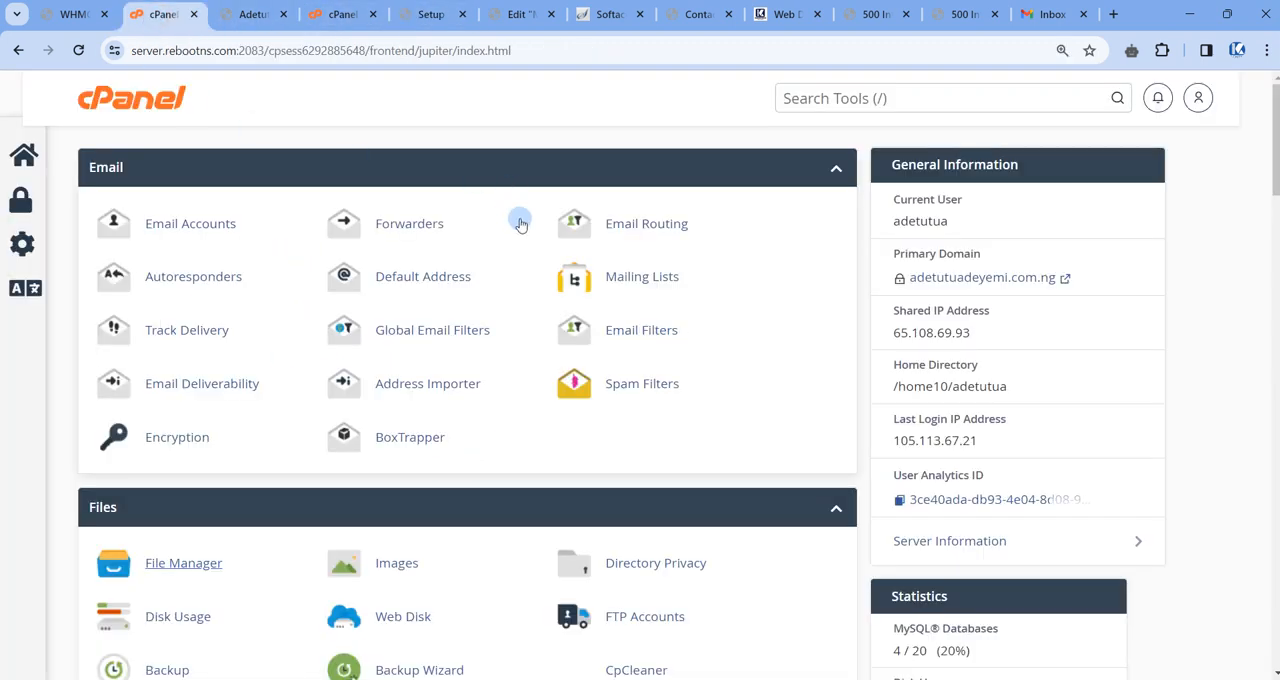
{"action": "scroll", "coordinate": [520, 230], "scroll_direction": "down", "scroll_amount": 5}
{"action": "scroll", "coordinate": [543, 261], "scroll_direction": "down", "scroll_amount": 11}
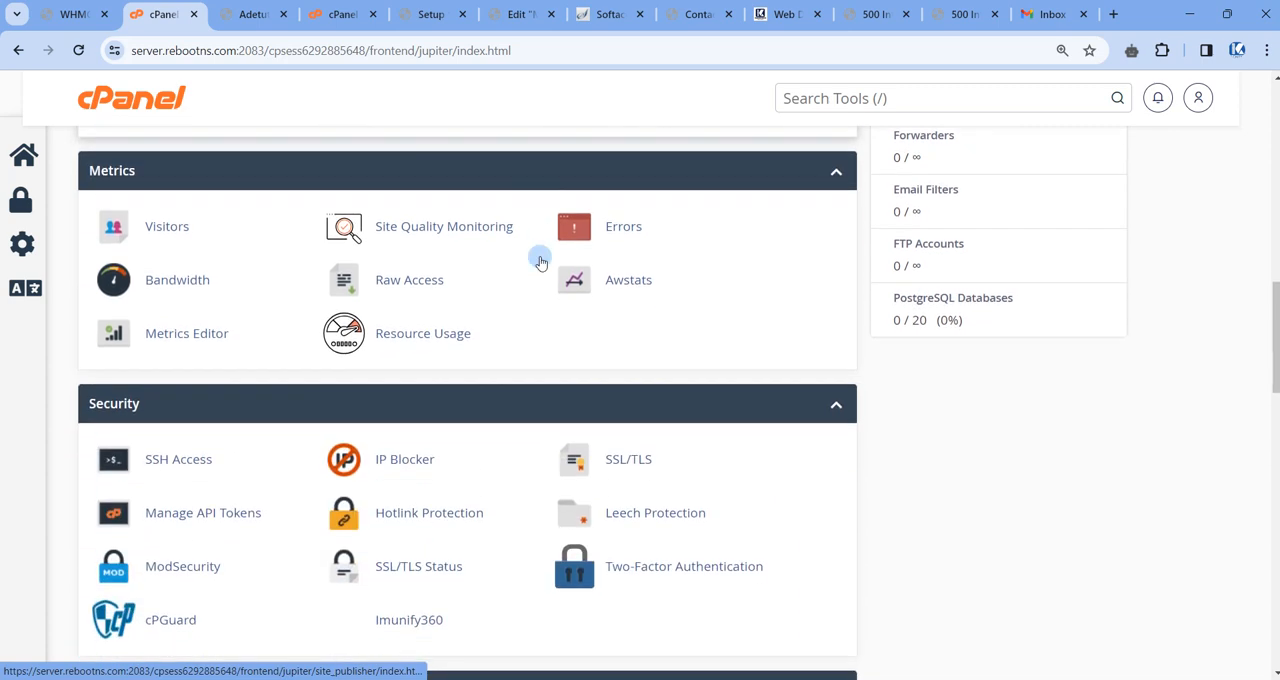
{"action": "scroll", "coordinate": [533, 258], "scroll_direction": "down", "scroll_amount": 3}
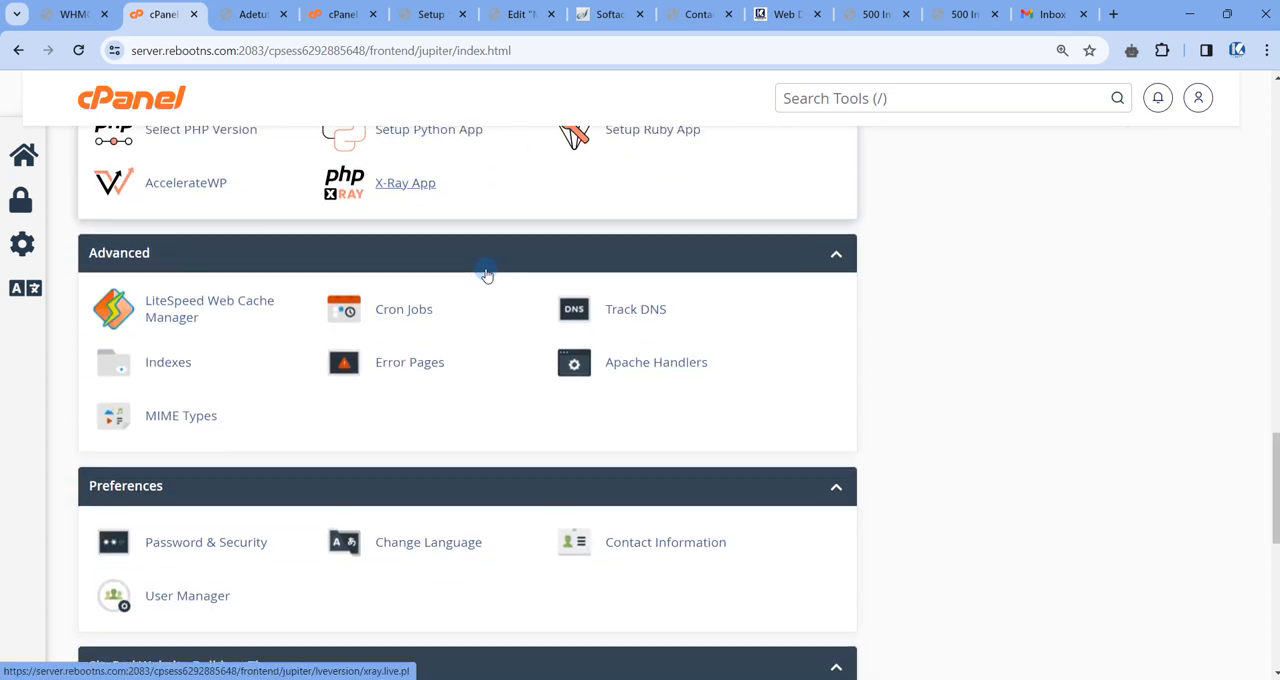
{"action": "scroll", "coordinate": [487, 275], "scroll_direction": "up", "scroll_amount": 2}
{"action": "scroll", "coordinate": [487, 275], "scroll_direction": "up", "scroll_amount": 3}
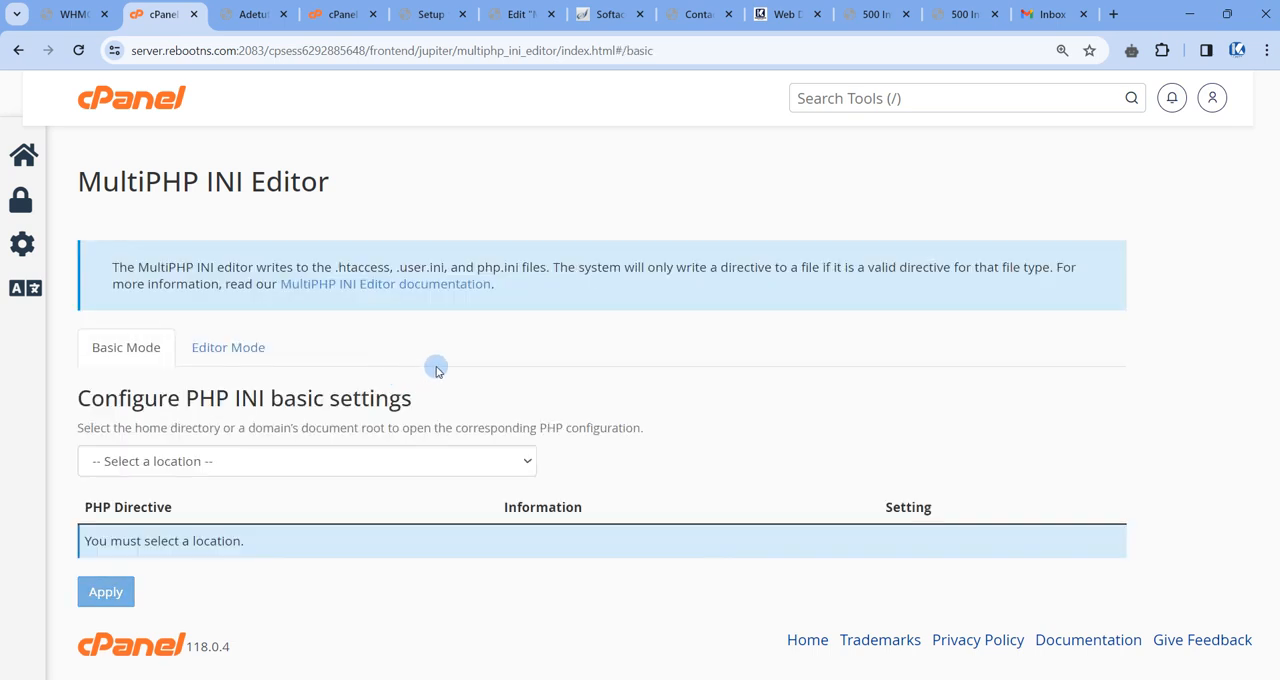
Load the class subdomain's basic PHP INI settings and bring its max_execution_time and max_input_vars directives into view.
{"action": "scroll", "coordinate": [423, 360], "scroll_direction": "down", "scroll_amount": 1}
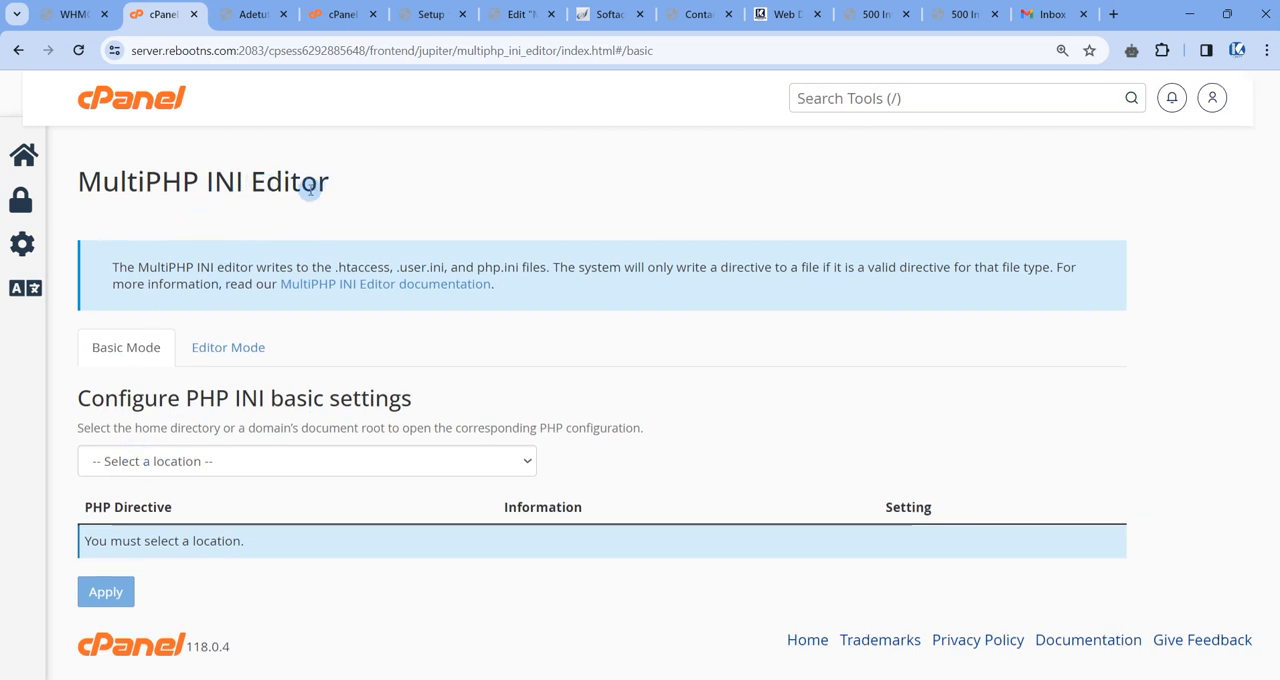
{"action": "left_click", "coordinate": [172, 463]}
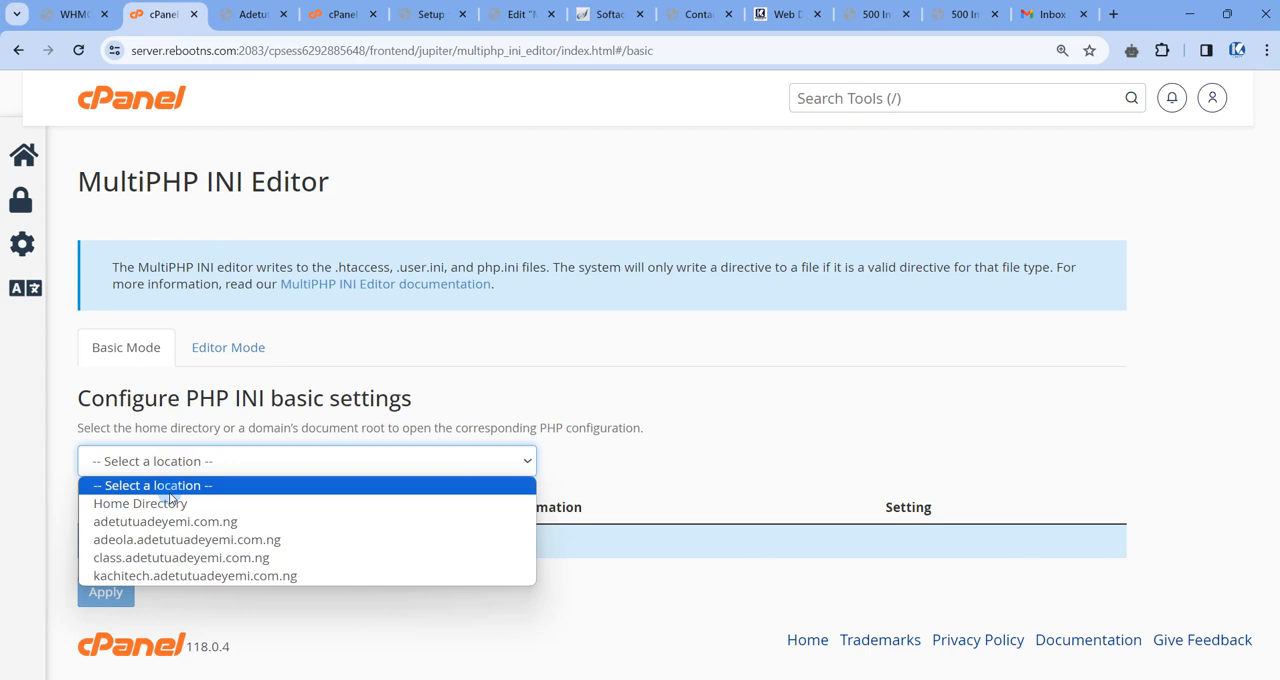
{"action": "left_click", "coordinate": [155, 558]}
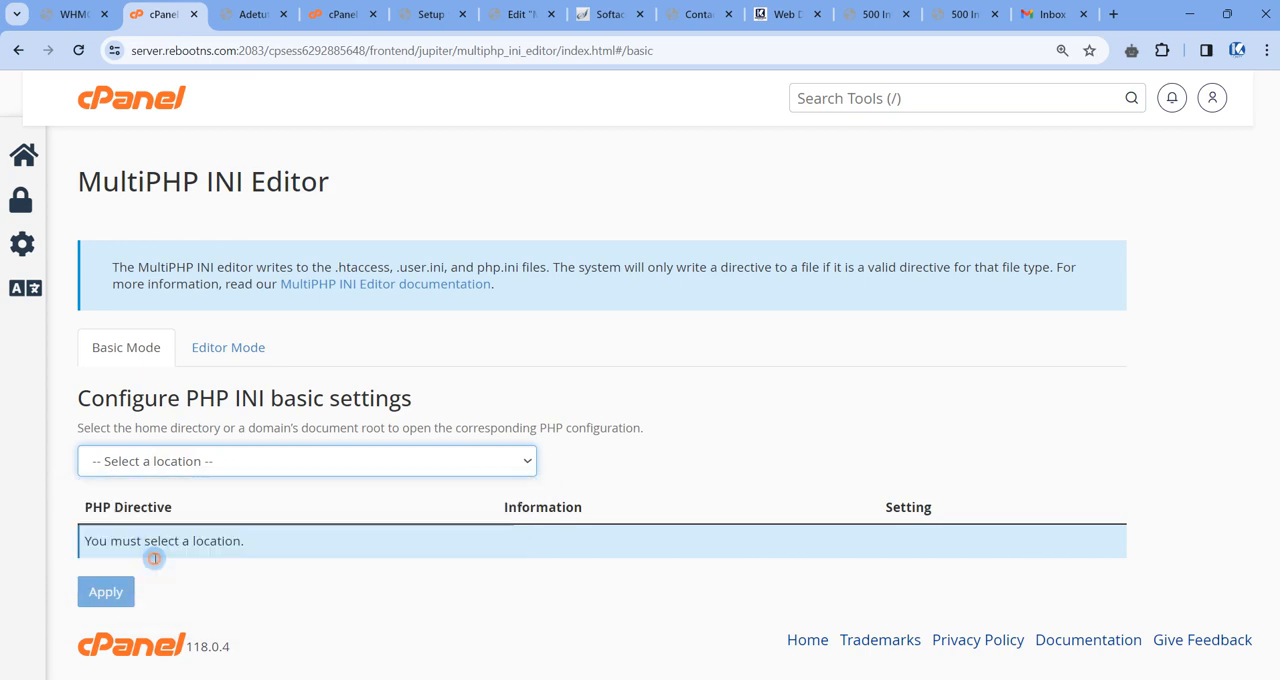
{"action": "scroll", "coordinate": [250, 405], "scroll_direction": "down", "scroll_amount": 2}
{"action": "scroll", "coordinate": [251, 406], "scroll_direction": "down", "scroll_amount": 1}
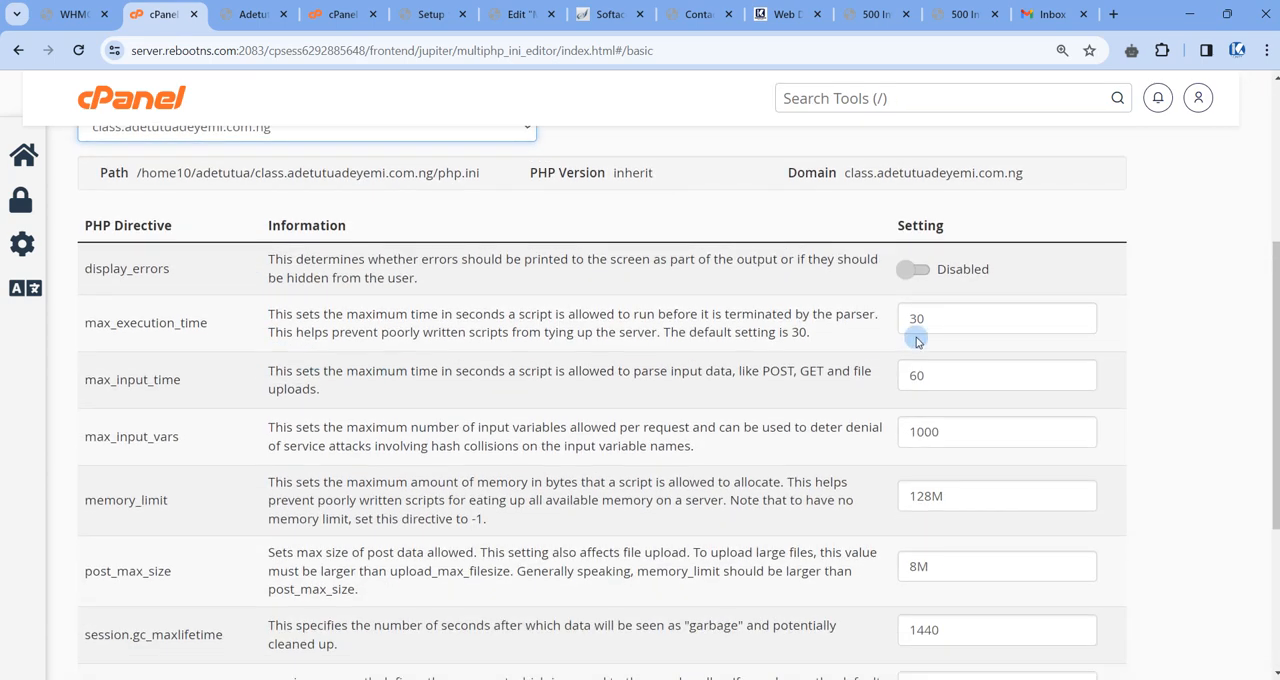
Set the class subdomain's max_execution_time to 300 and max_input_time to 600 in the PHP INI settings.
{"action": "left_click", "coordinate": [945, 318]}
{"action": "left_click", "coordinate": [937, 380]}
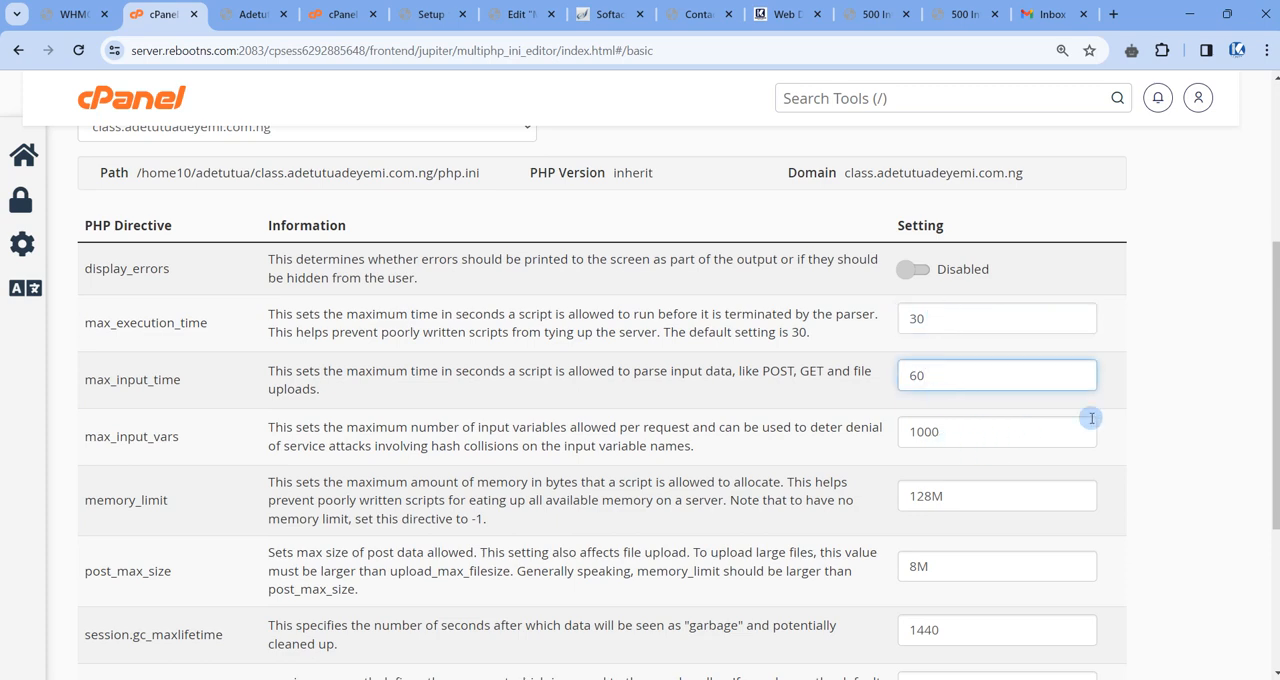
{"action": "scroll", "coordinate": [1089, 419], "scroll_direction": "down", "scroll_amount": 2}
{"action": "scroll", "coordinate": [928, 409], "scroll_direction": "up", "scroll_amount": 1}
{"action": "scroll", "coordinate": [928, 409], "scroll_direction": "up", "scroll_amount": 1}
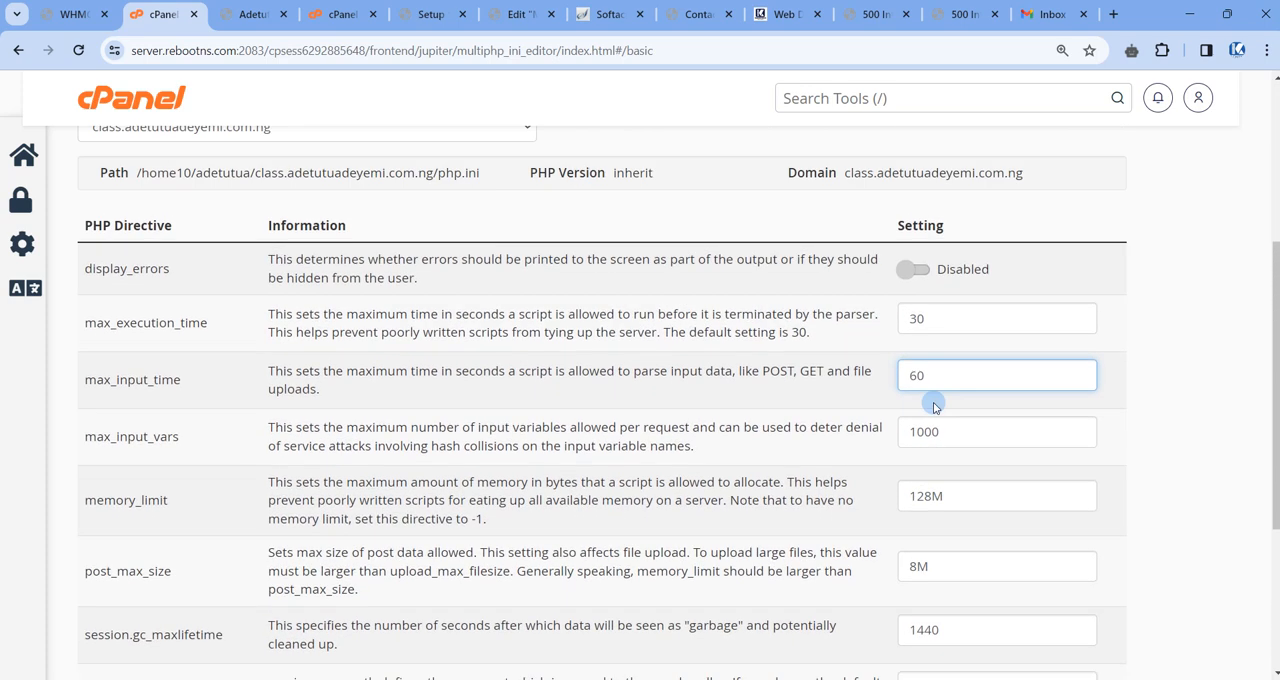
{"action": "left_click", "coordinate": [967, 316]}
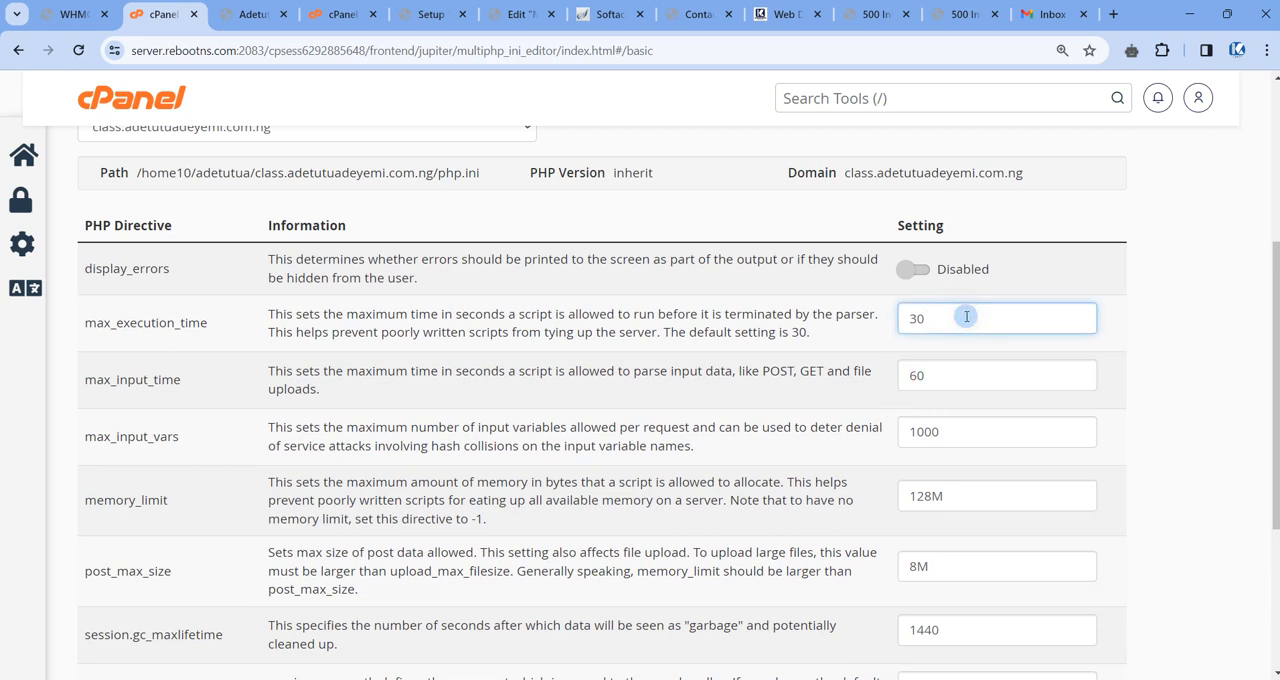
{"action": "type", "text": "0"}
{"action": "left_click", "coordinate": [940, 376]}
{"action": "type", "text": "0"}
Set max_input_vars to 10000, memory_limit to 1280M and post_max_size to 80M.
{"action": "left_click", "coordinate": [950, 432]}
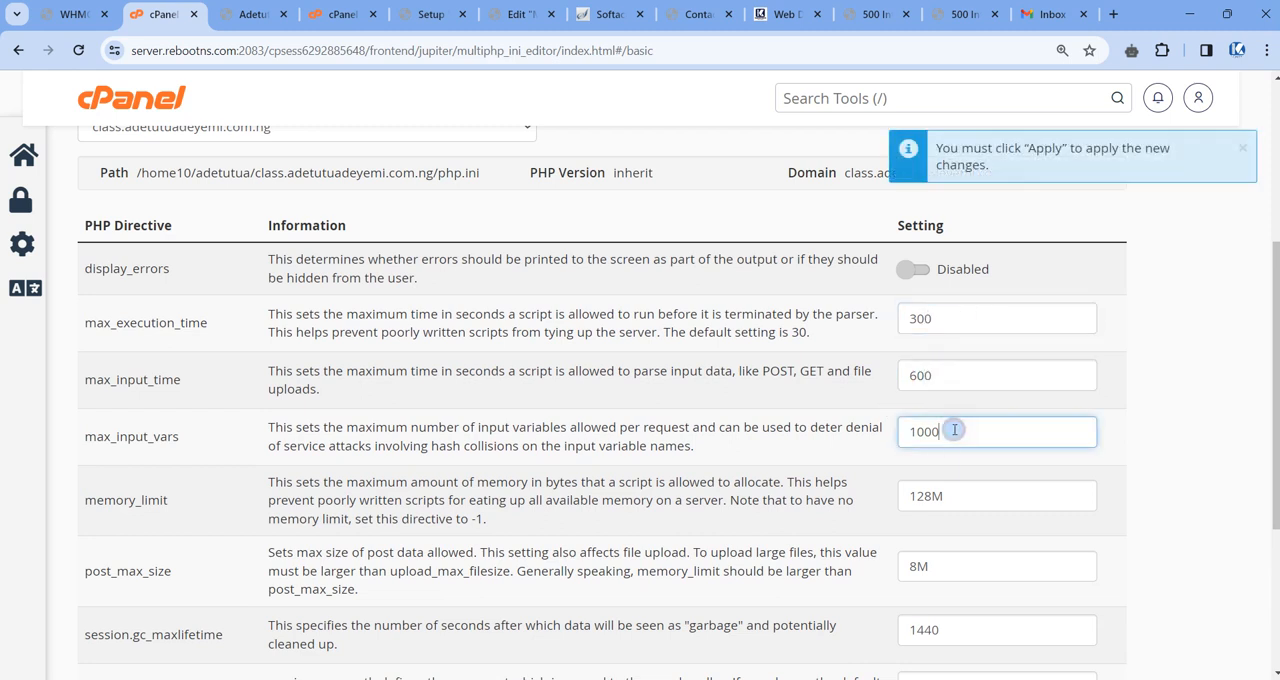
{"action": "type", "text": "0"}
{"action": "left_click", "coordinate": [930, 496]}
{"action": "type", "text": "0"}
{"action": "left_click", "coordinate": [923, 568]}
{"action": "type", "text": "0"}
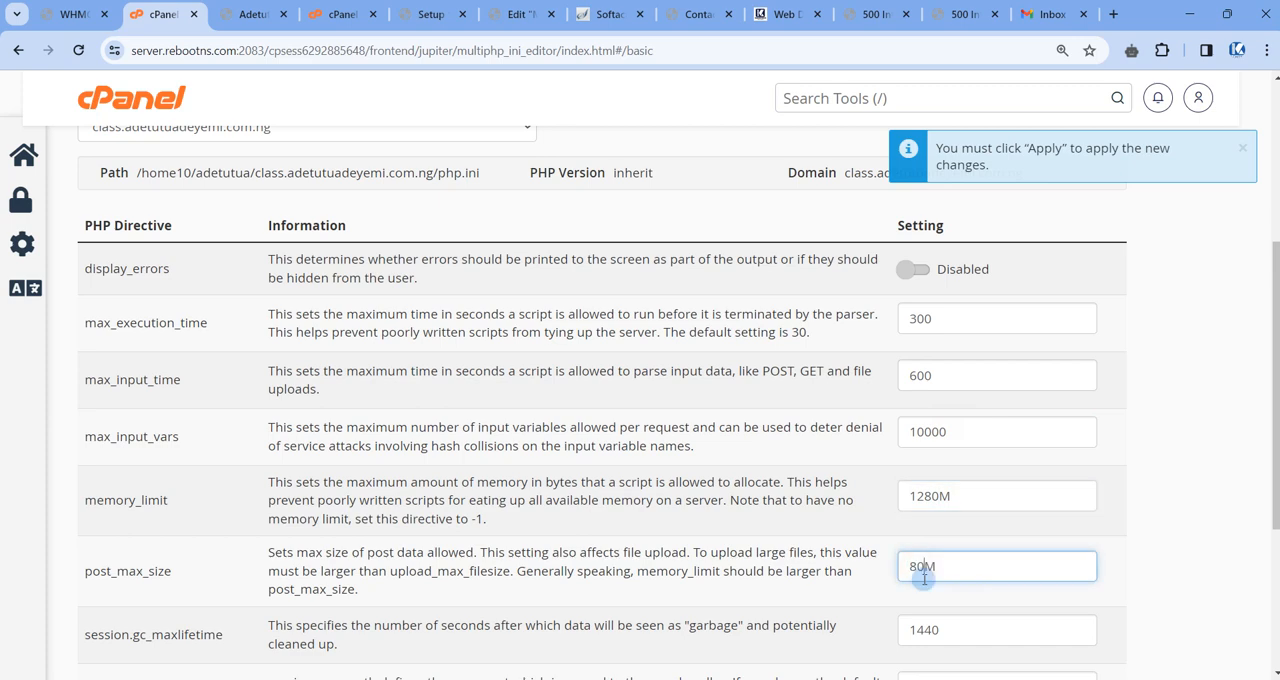
Set session.gc_maxlifetime to 14400 and upload_max_filesize to 200M, and apply the PHP settings.
{"action": "left_click", "coordinate": [937, 630]}
{"action": "type", "text": "0"}
{"action": "scroll", "coordinate": [925, 600], "scroll_direction": "down", "scroll_amount": 2}
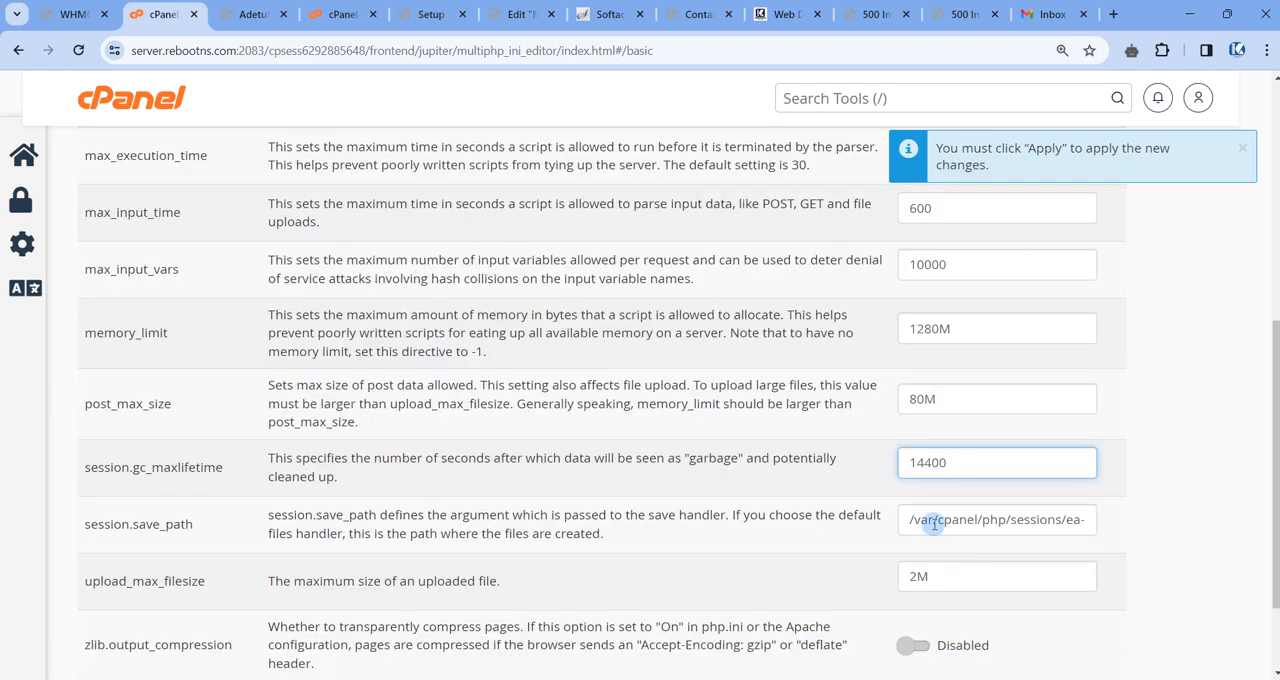
{"action": "left_click", "coordinate": [918, 577]}
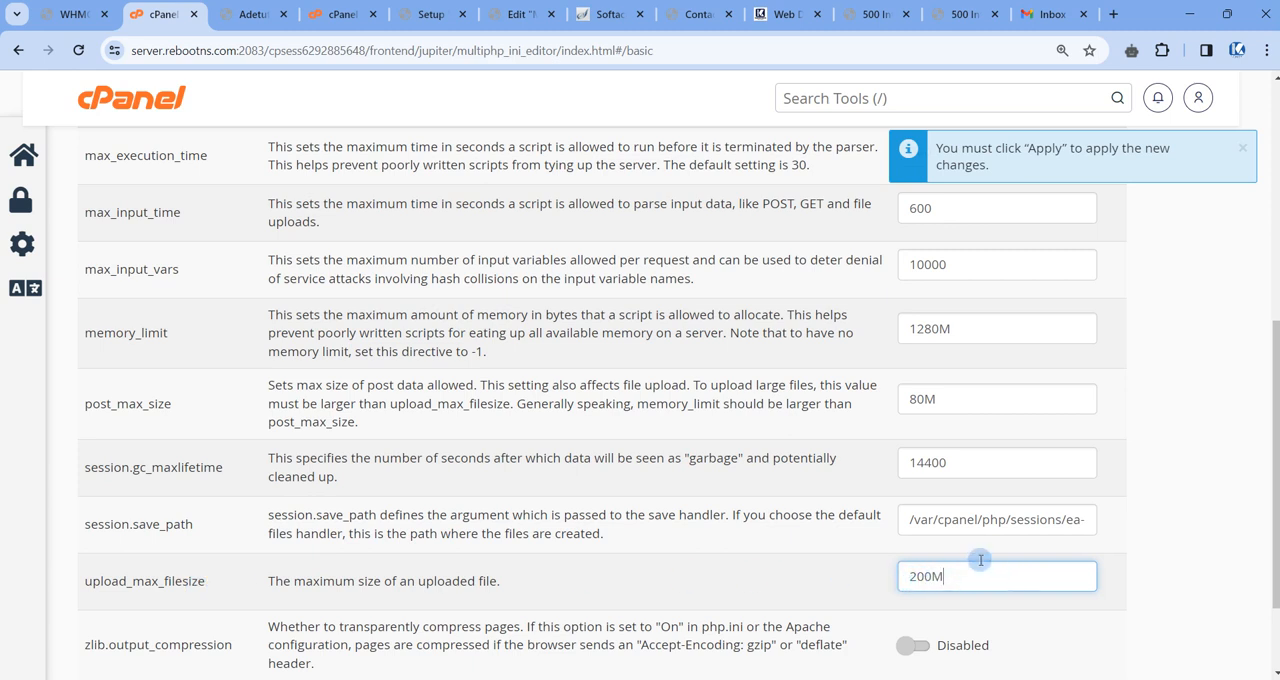
{"action": "scroll", "coordinate": [966, 560], "scroll_direction": "down", "scroll_amount": 2}
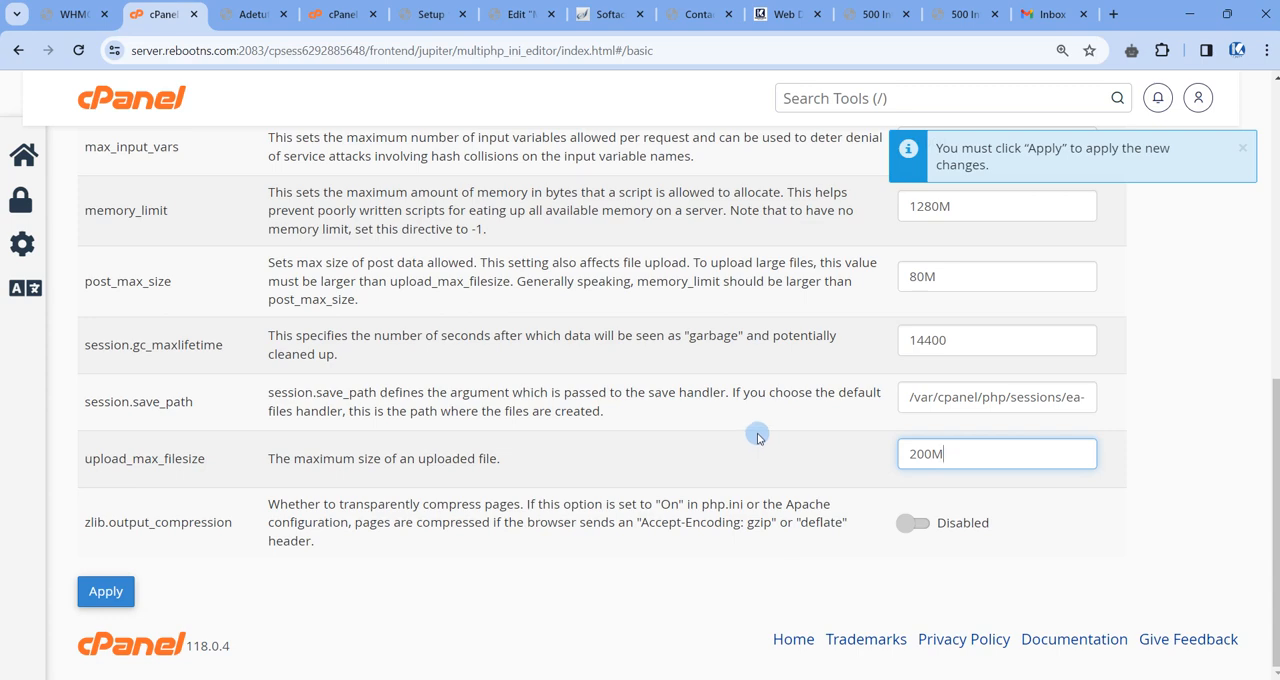
{"action": "scroll", "coordinate": [757, 437], "scroll_direction": "up", "scroll_amount": 5}
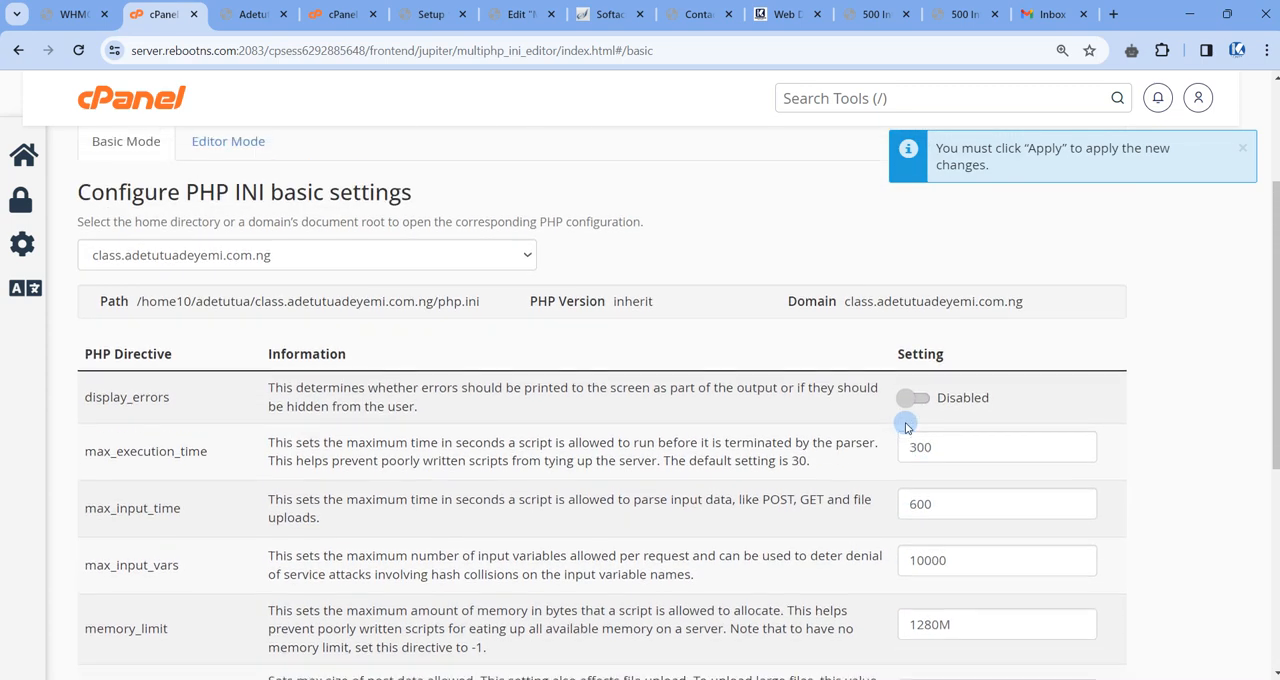
{"action": "scroll", "coordinate": [906, 427], "scroll_direction": "down", "scroll_amount": 5}
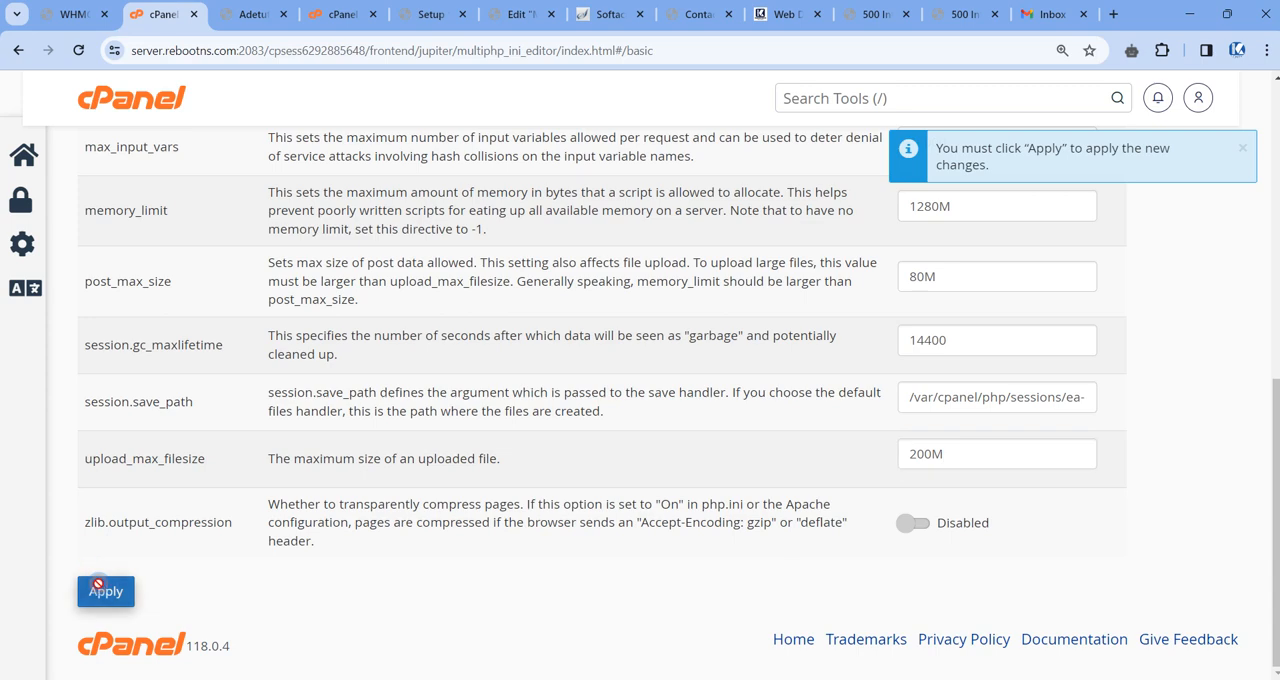
{"action": "left_click", "coordinate": [100, 589]}
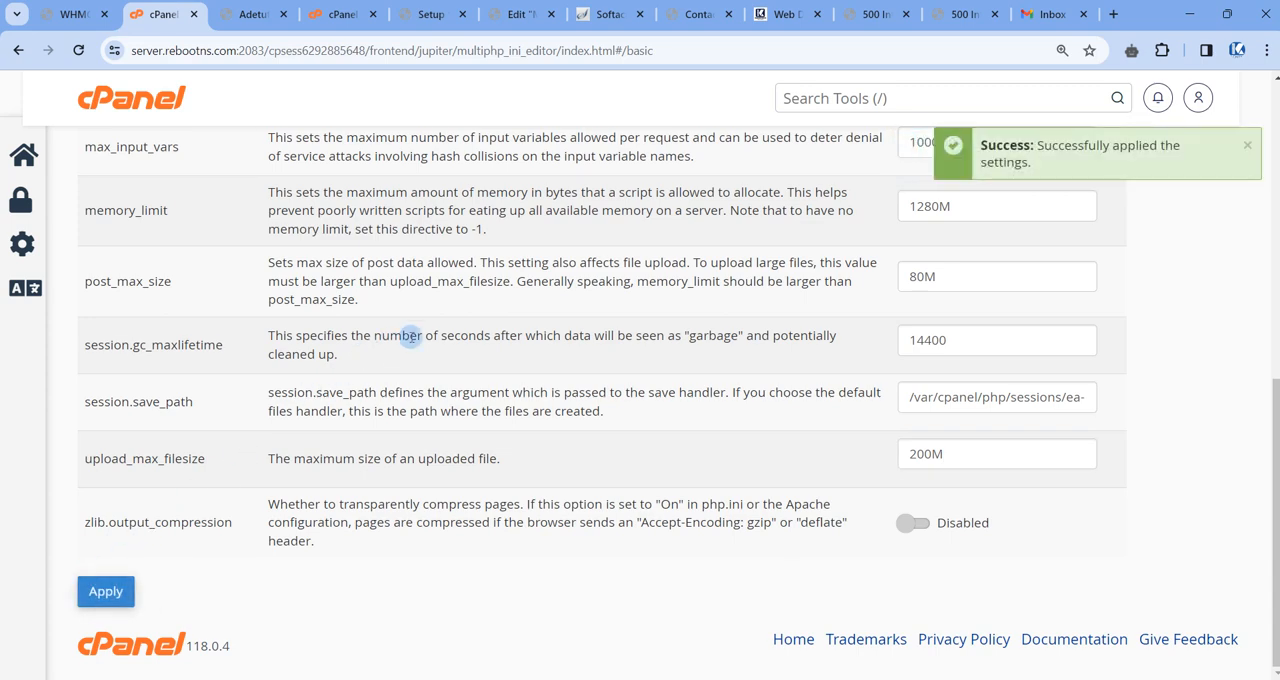
Return cPanel to its home page, and reload the Porto setup wizard's Status page to recheck the PHP limits.
{"action": "scroll", "coordinate": [425, 320], "scroll_direction": "up", "scroll_amount": 6}
{"action": "left_click", "coordinate": [128, 100]}
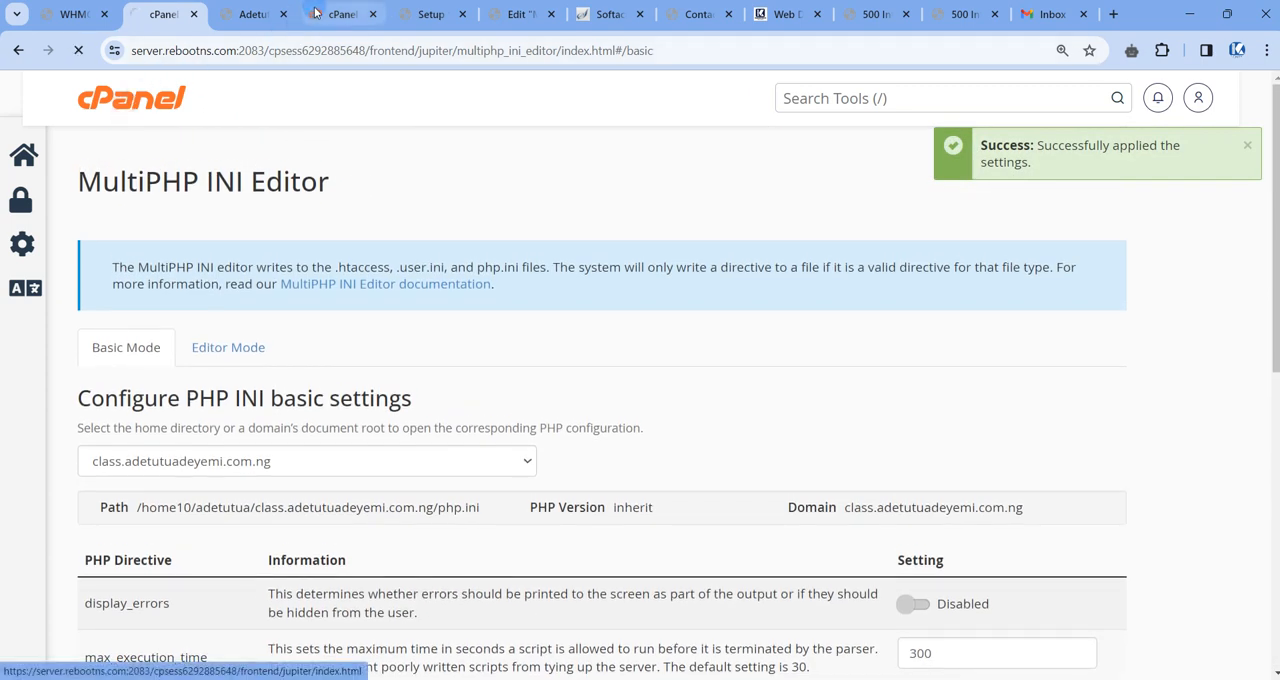
{"action": "left_click", "coordinate": [428, 14]}
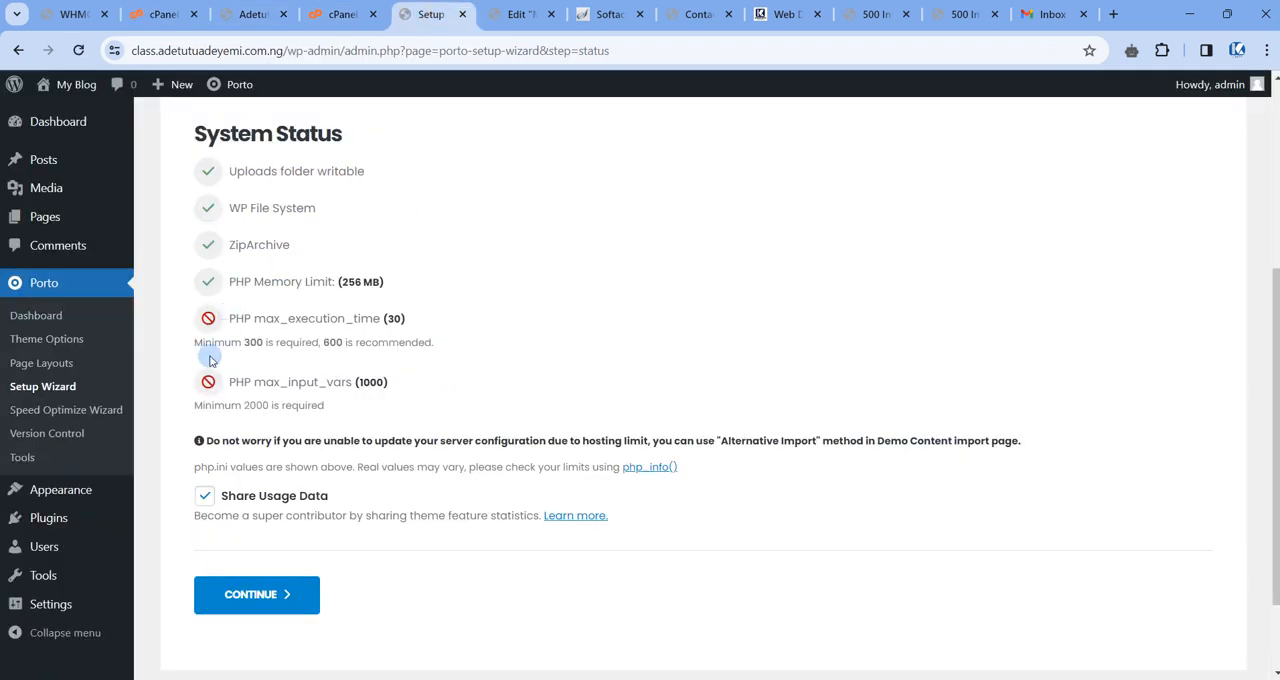
{"action": "scroll", "coordinate": [214, 382], "scroll_direction": "up", "scroll_amount": 3}
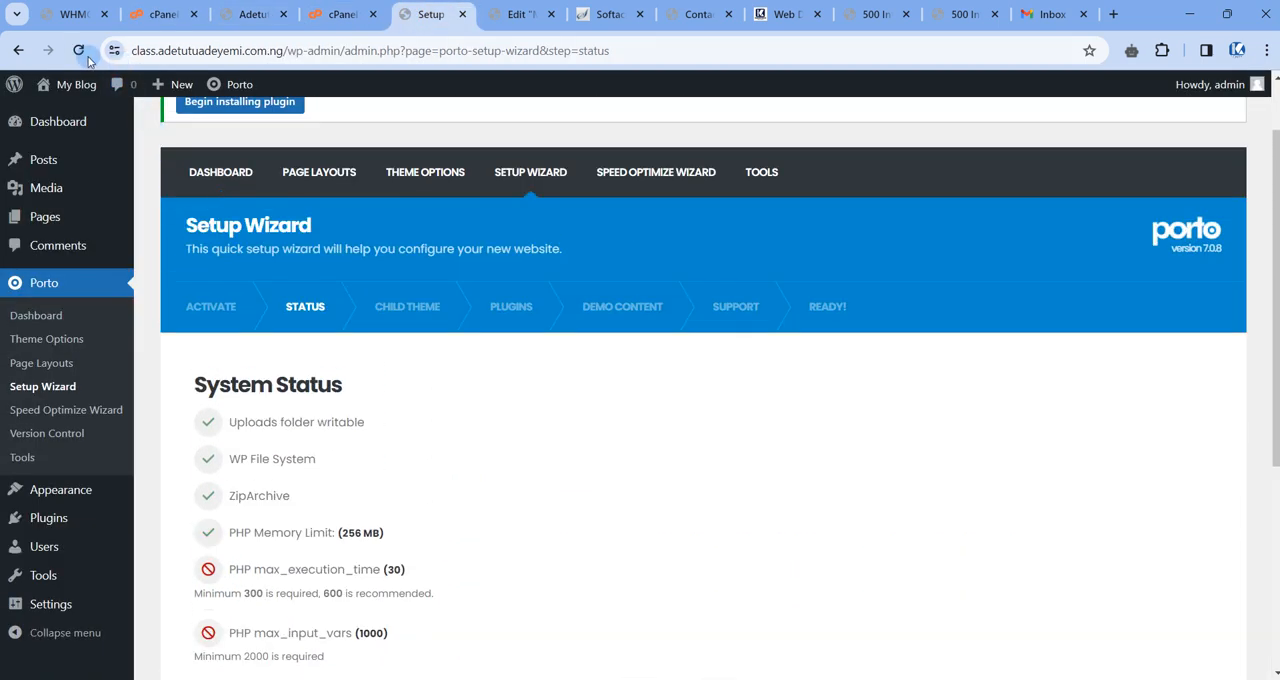
{"action": "left_click", "coordinate": [84, 53]}
{"action": "scroll", "coordinate": [333, 281], "scroll_direction": "down", "scroll_amount": 3}
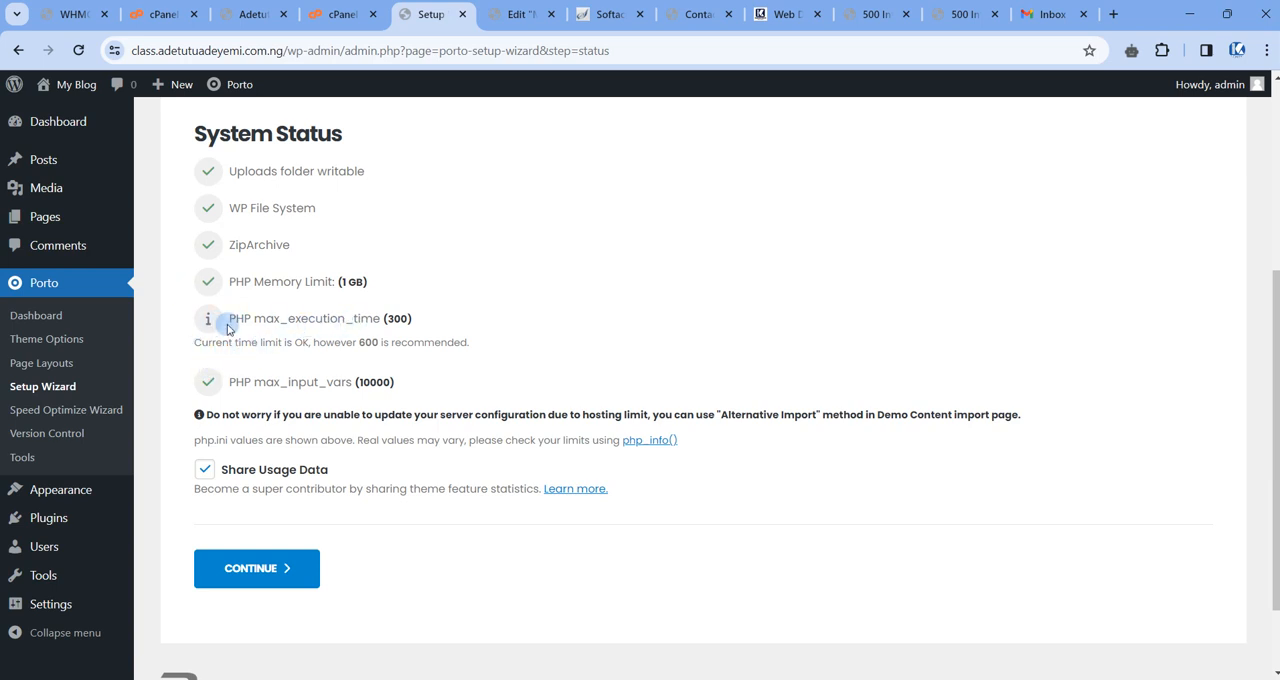
Switch to cPanel, reopen the MultiPHP INI Editor and load the class subdomain's basic settings.
{"action": "left_click", "coordinate": [162, 14]}
{"action": "scroll", "coordinate": [565, 312], "scroll_direction": "down", "scroll_amount": 3}
{"action": "scroll", "coordinate": [570, 315], "scroll_direction": "down", "scroll_amount": 3}
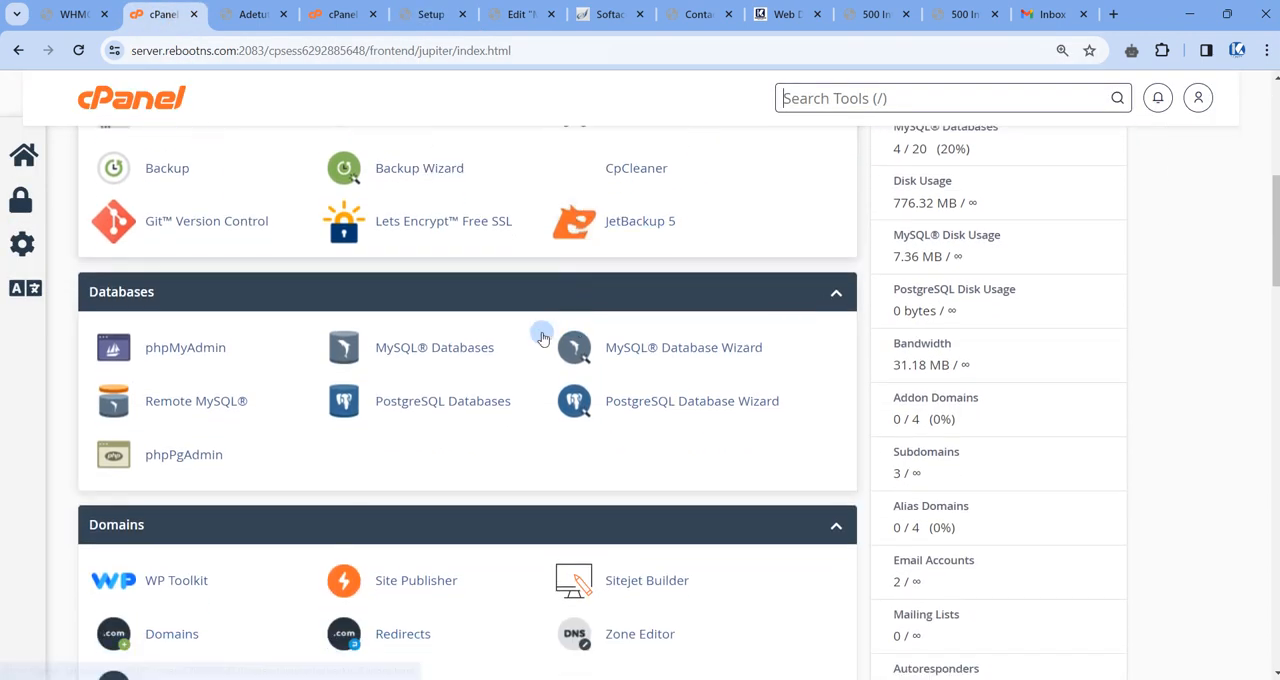
{"action": "scroll", "coordinate": [191, 340], "scroll_direction": "up", "scroll_amount": 1}
{"action": "scroll", "coordinate": [191, 340], "scroll_direction": "down", "scroll_amount": 6}
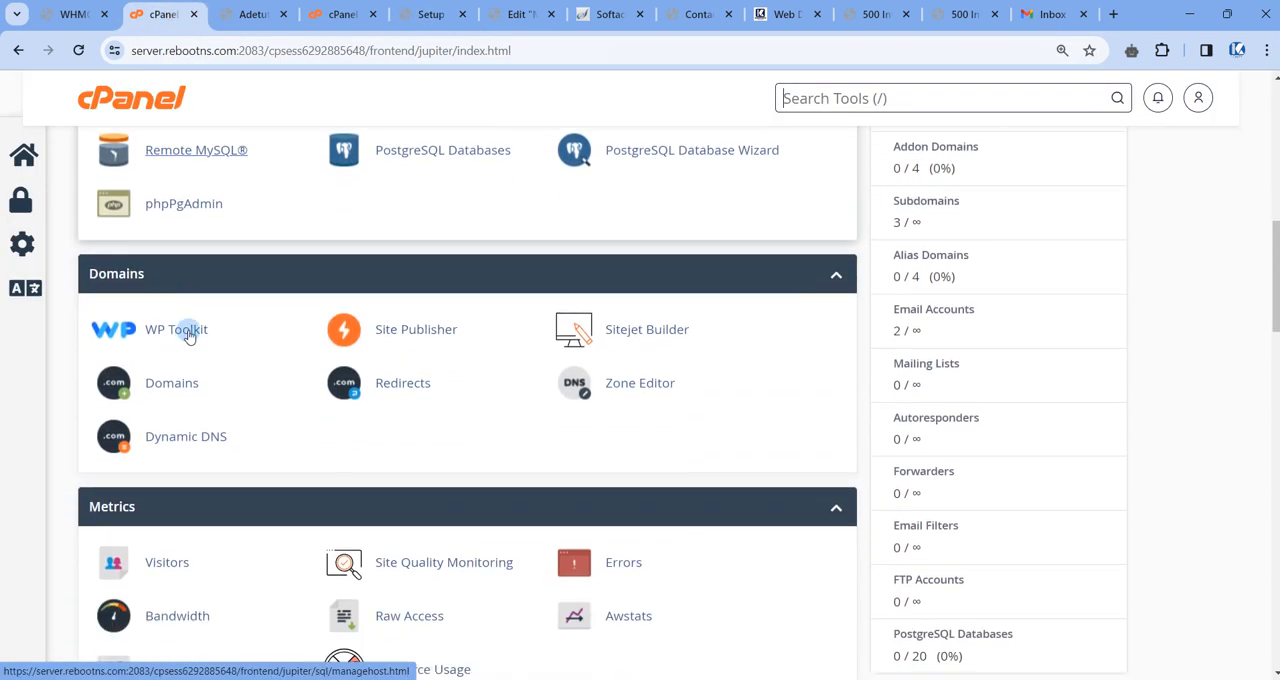
{"action": "scroll", "coordinate": [185, 345], "scroll_direction": "down", "scroll_amount": 3}
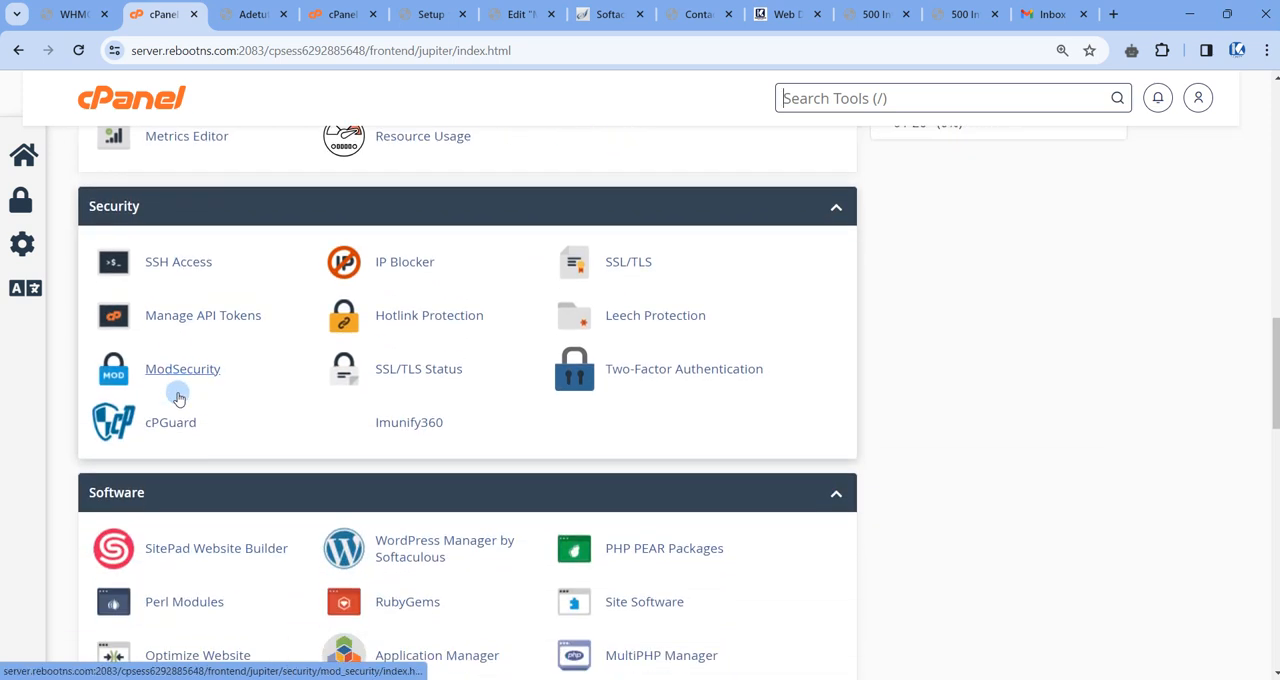
{"action": "left_click", "coordinate": [180, 488]}
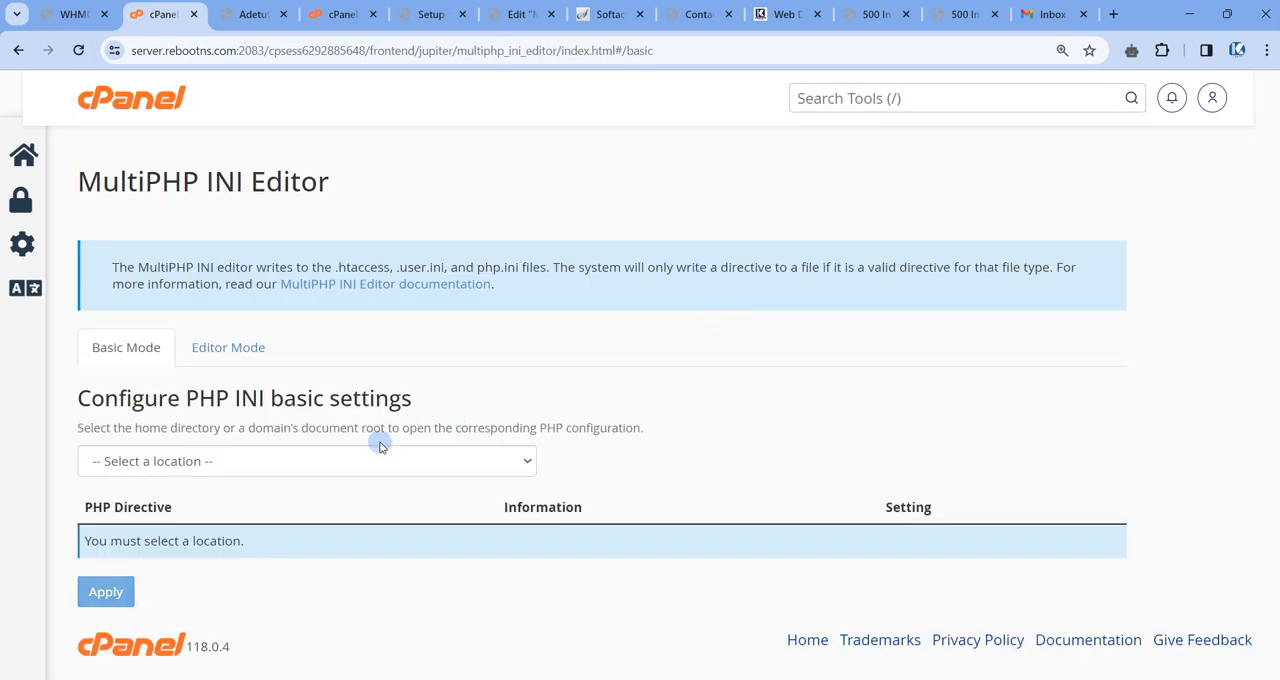
{"action": "left_click", "coordinate": [300, 465]}
{"action": "left_click", "coordinate": [166, 558]}
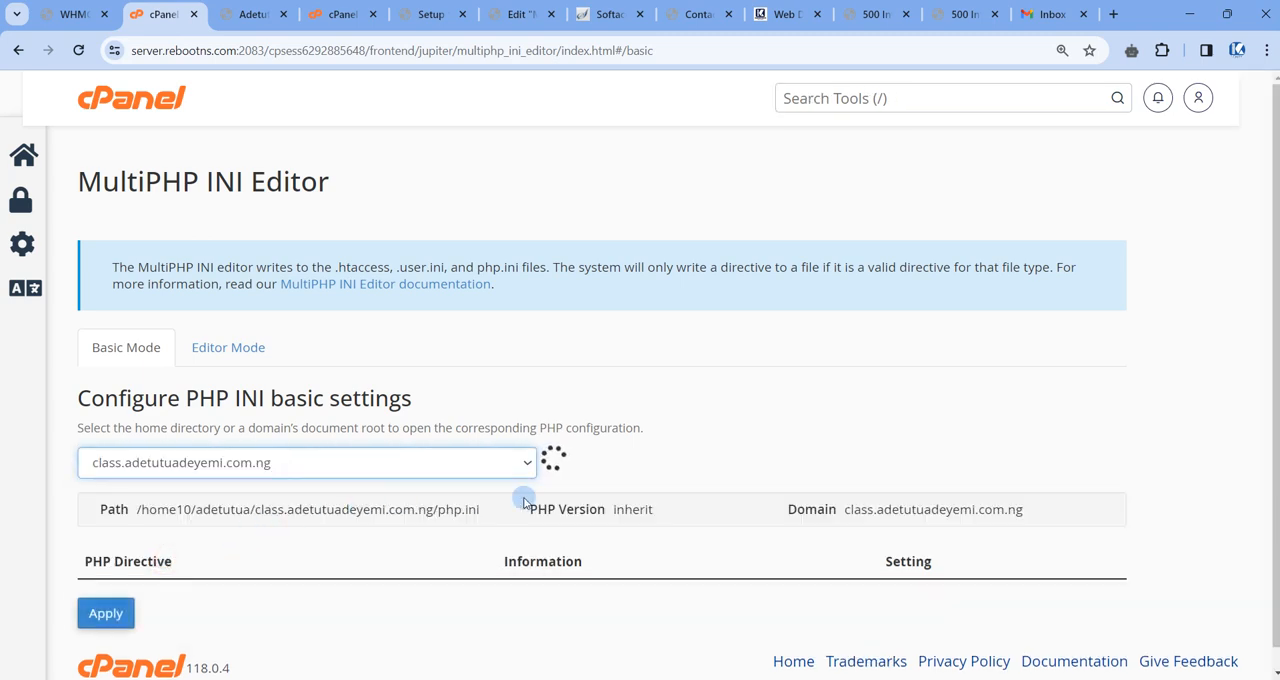
Set the class subdomain's max_execution_time to 1000 and apply the change.
{"action": "scroll", "coordinate": [736, 400], "scroll_direction": "down", "scroll_amount": 4}
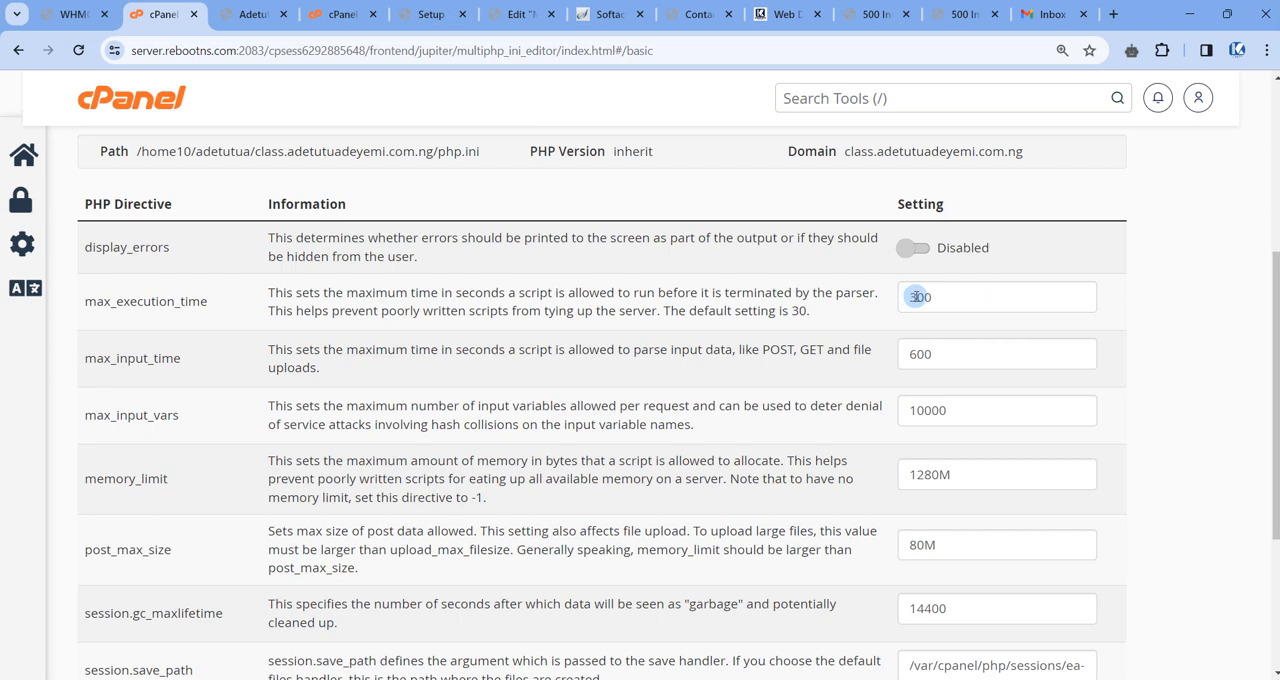
{"action": "left_click_drag", "start_coordinate": [916, 297], "coordinate": [908, 297]}
{"action": "type", "text": "128"}
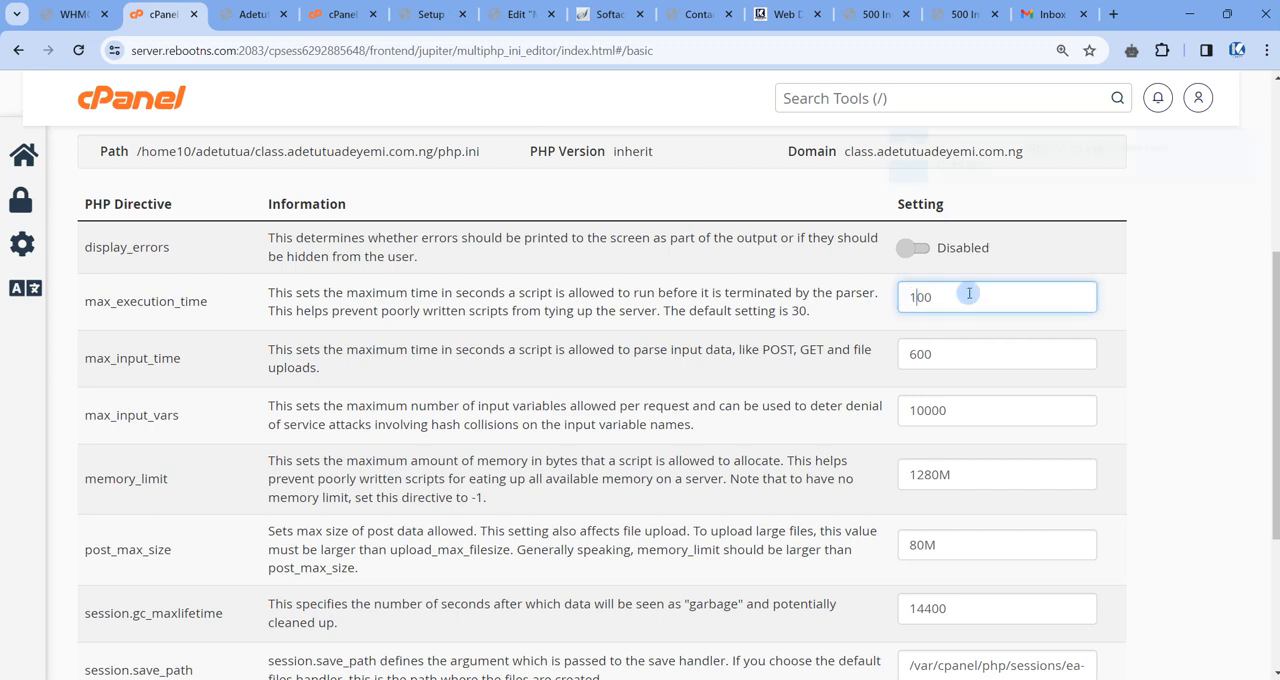
{"action": "type", "text": "0"}
{"action": "scroll", "coordinate": [920, 322], "scroll_direction": "down", "scroll_amount": 3}
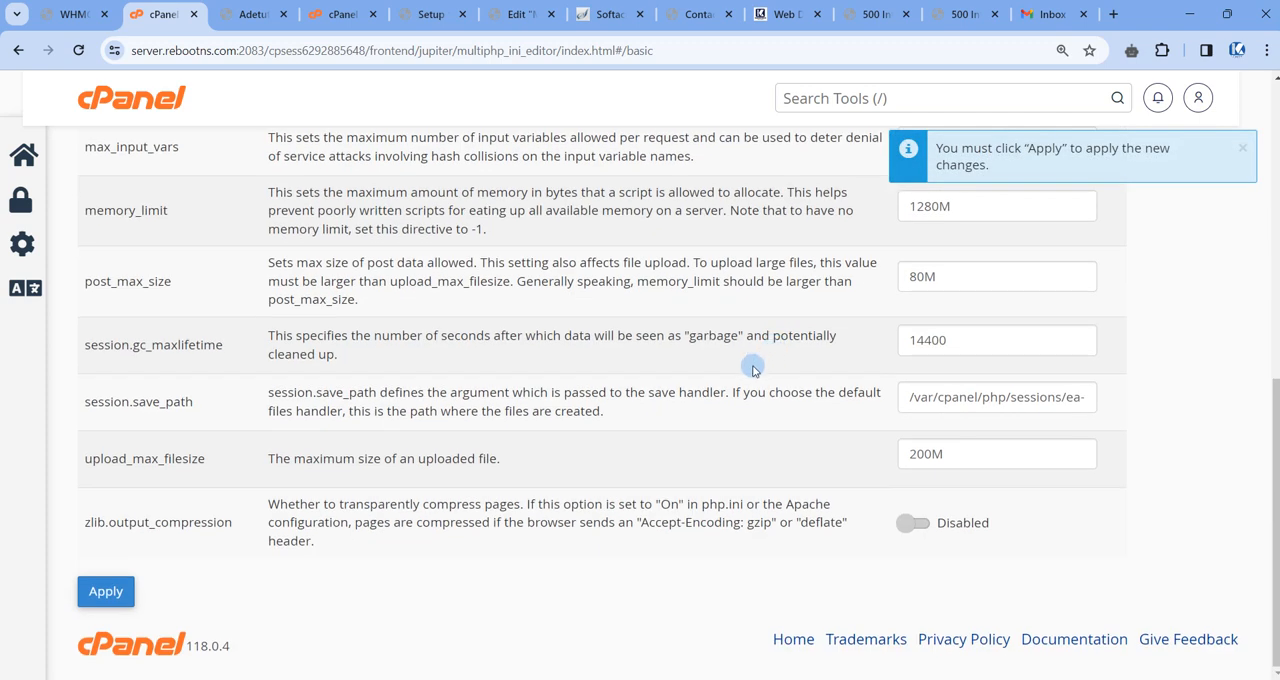
{"action": "left_click", "coordinate": [118, 589]}
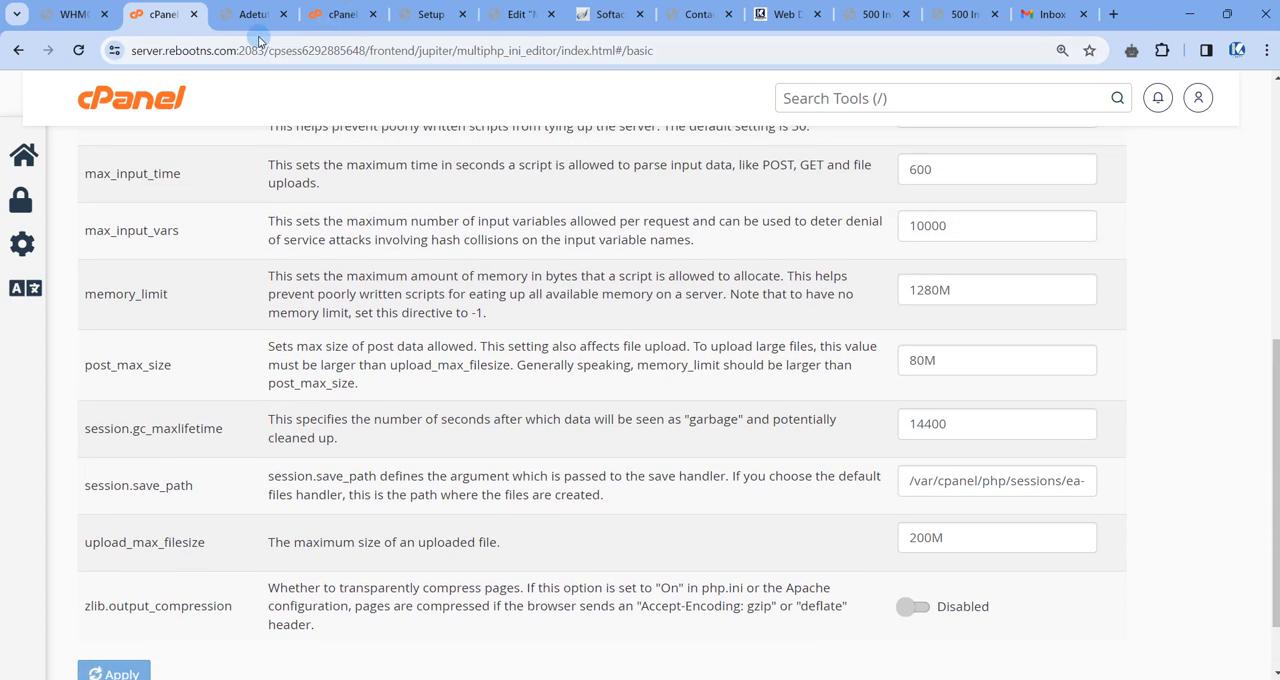
Recheck System Status in the Porto setup wizard, turn off Share Usage Data and continue to the Child Theme stage.
{"action": "left_click", "coordinate": [420, 14]}
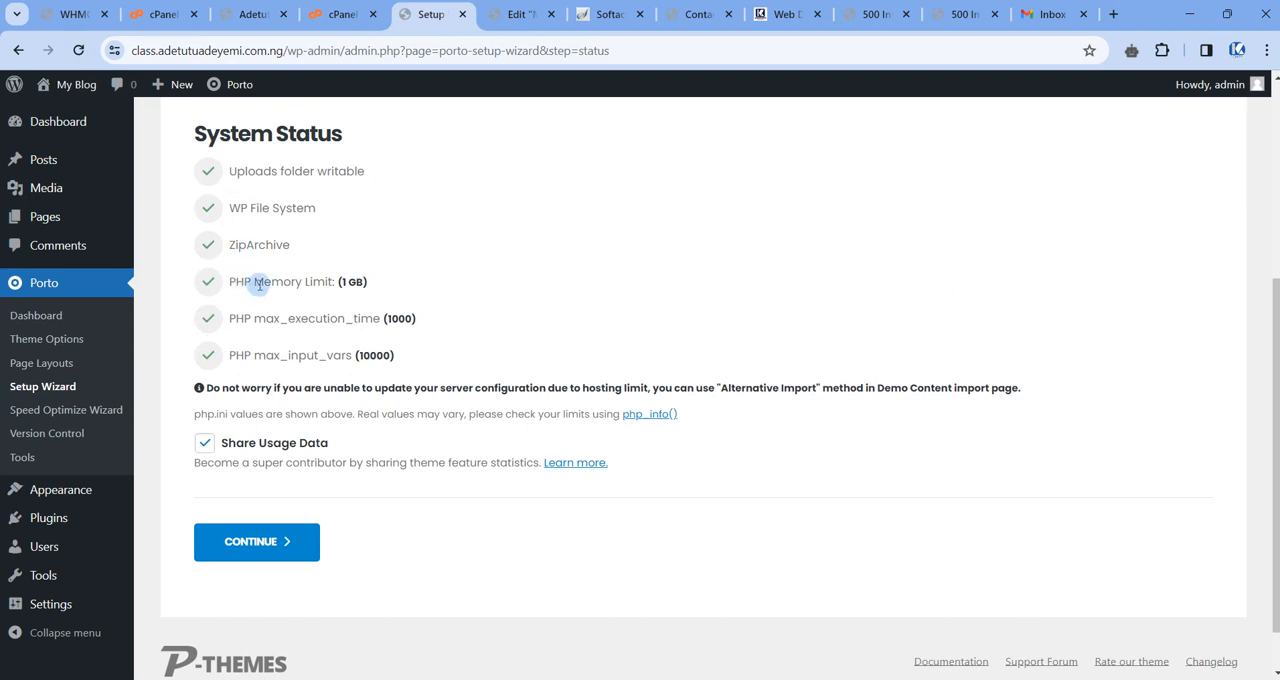
{"action": "scroll", "coordinate": [280, 275], "scroll_direction": "down", "scroll_amount": 2}
{"action": "scroll", "coordinate": [320, 245], "scroll_direction": "up", "scroll_amount": 2}
{"action": "scroll", "coordinate": [400, 255], "scroll_direction": "down", "scroll_amount": 2}
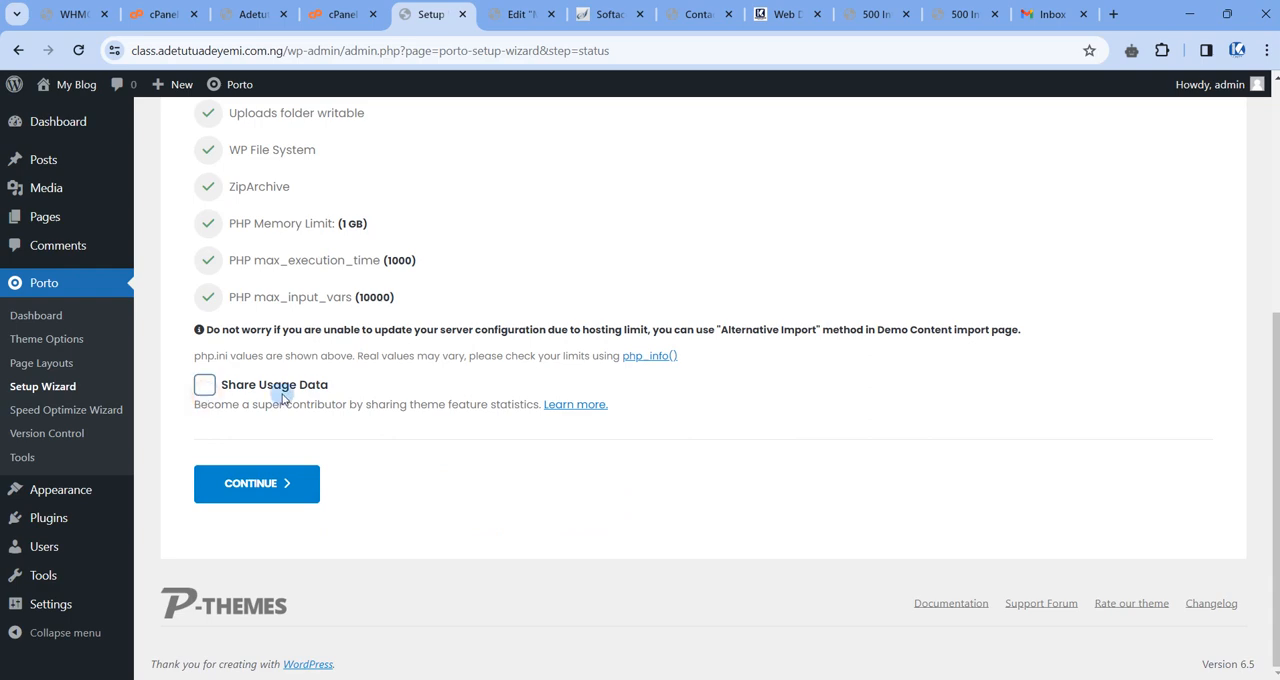
{"action": "left_click", "coordinate": [255, 484]}
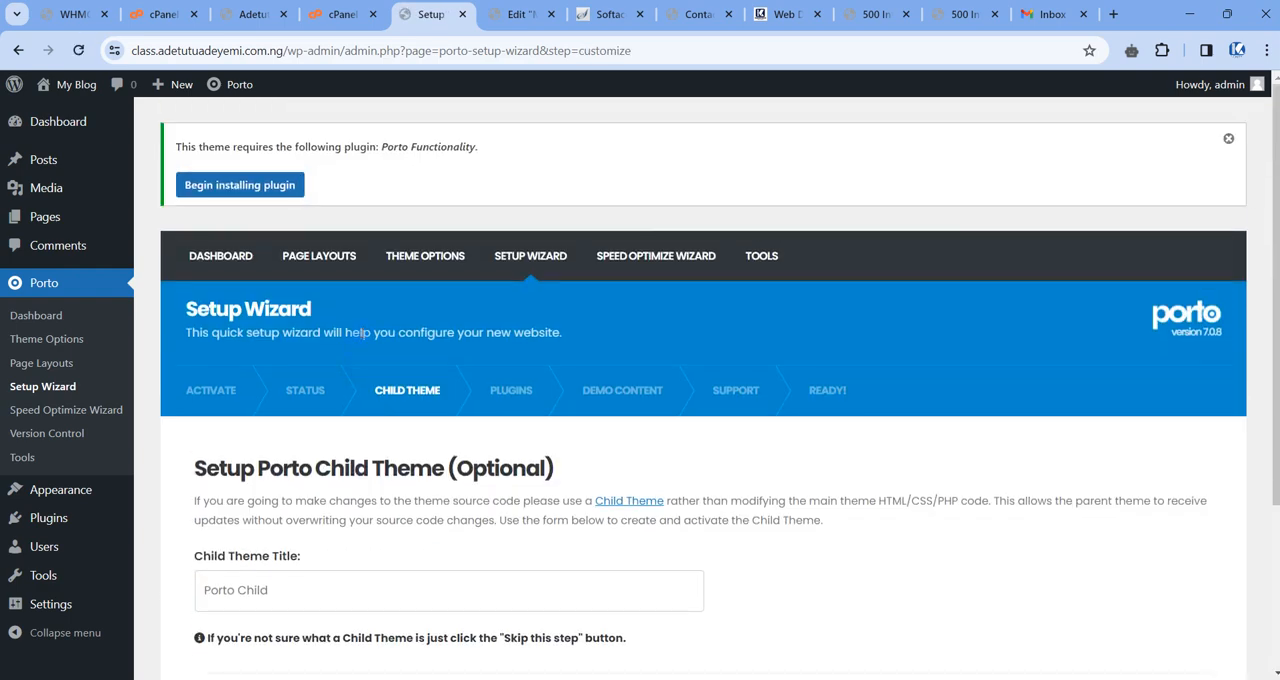
Skip the optional Porto child theme setup and go on to the Default Plugins list.
{"action": "scroll", "coordinate": [362, 335], "scroll_direction": "down", "scroll_amount": 3}
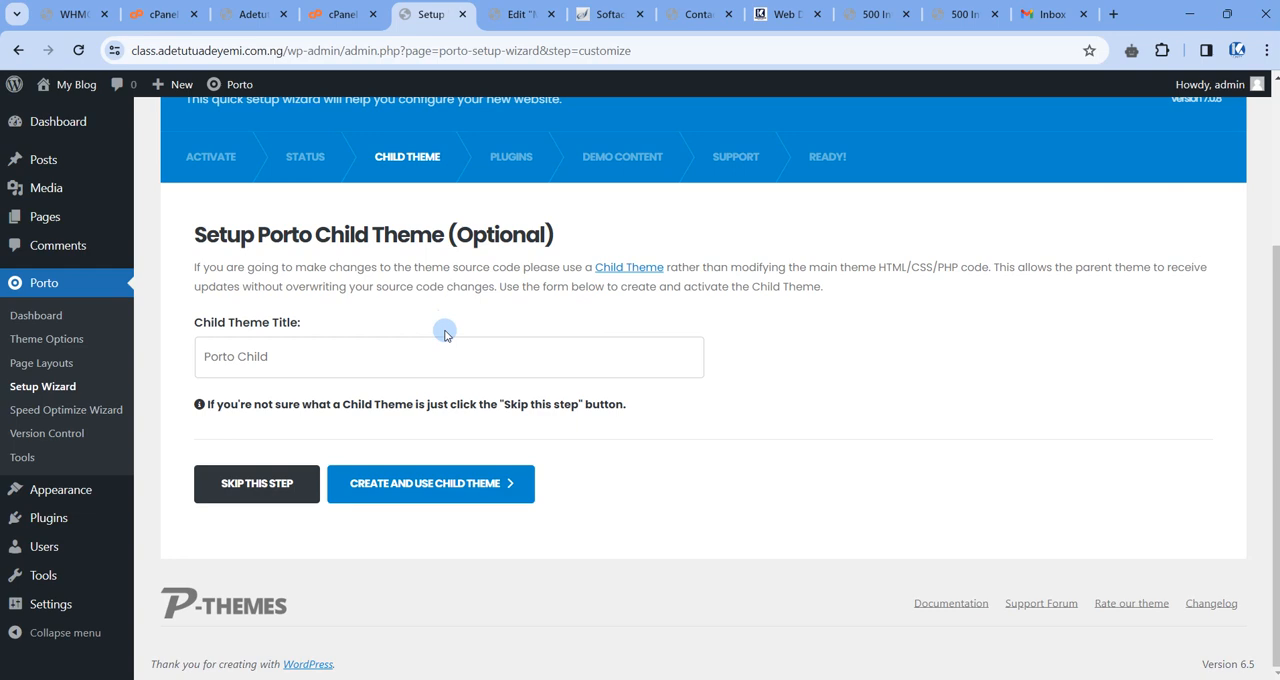
{"action": "left_click", "coordinate": [229, 483]}
{"action": "scroll", "coordinate": [400, 340], "scroll_direction": "down", "scroll_amount": 3}
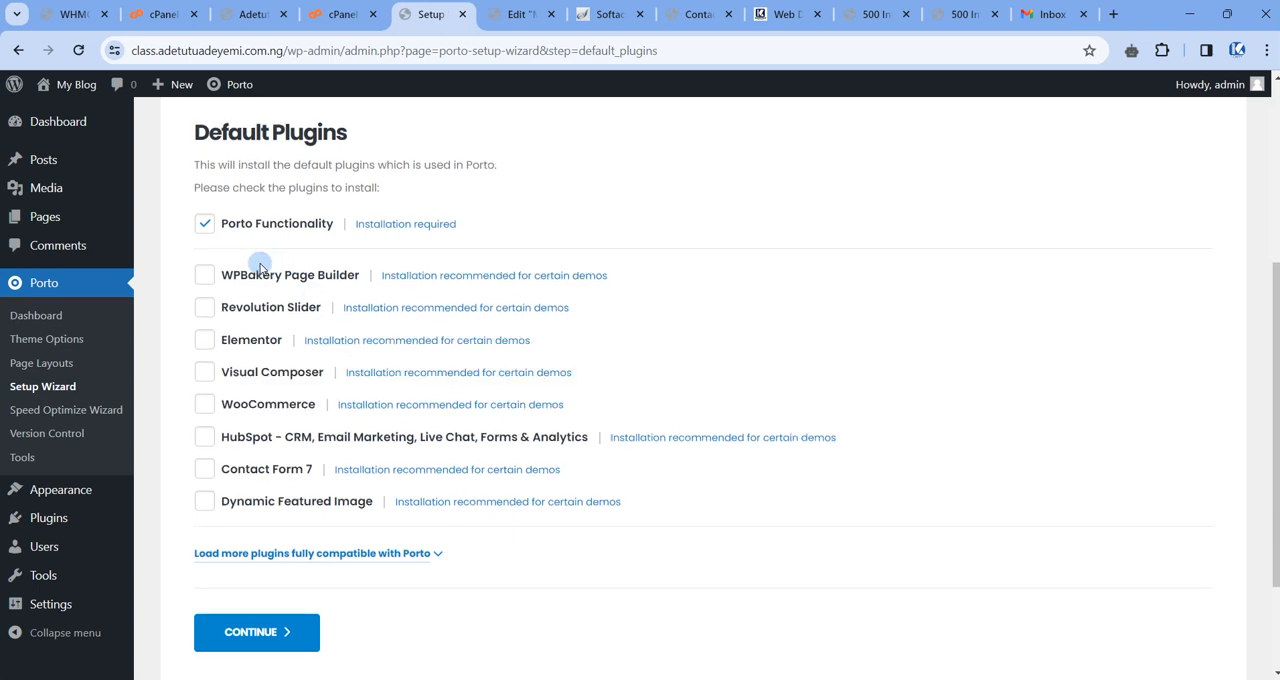
Examine the Default Plugins list, including the additional plugins fully compatible with Porto.
{"action": "scroll", "coordinate": [258, 296], "scroll_direction": "down", "scroll_amount": 1}
{"action": "scroll", "coordinate": [258, 296], "scroll_direction": "up", "scroll_amount": 1}
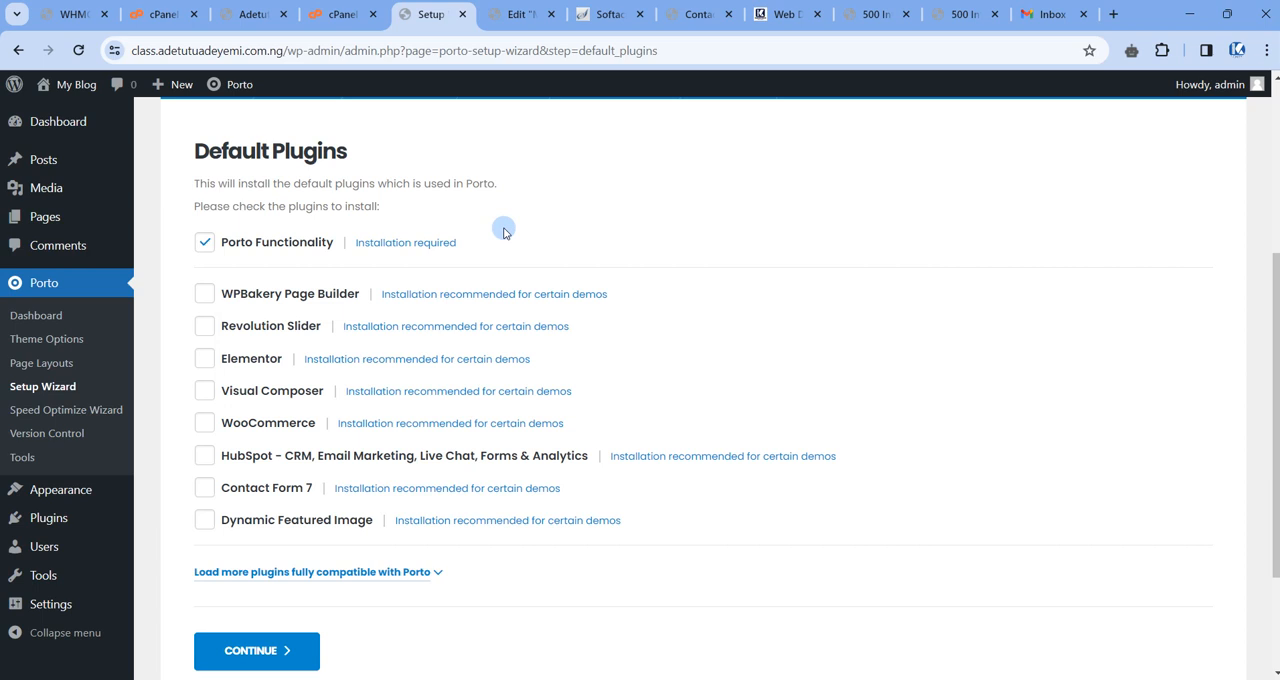
{"action": "scroll", "coordinate": [318, 255], "scroll_direction": "down", "scroll_amount": 1}
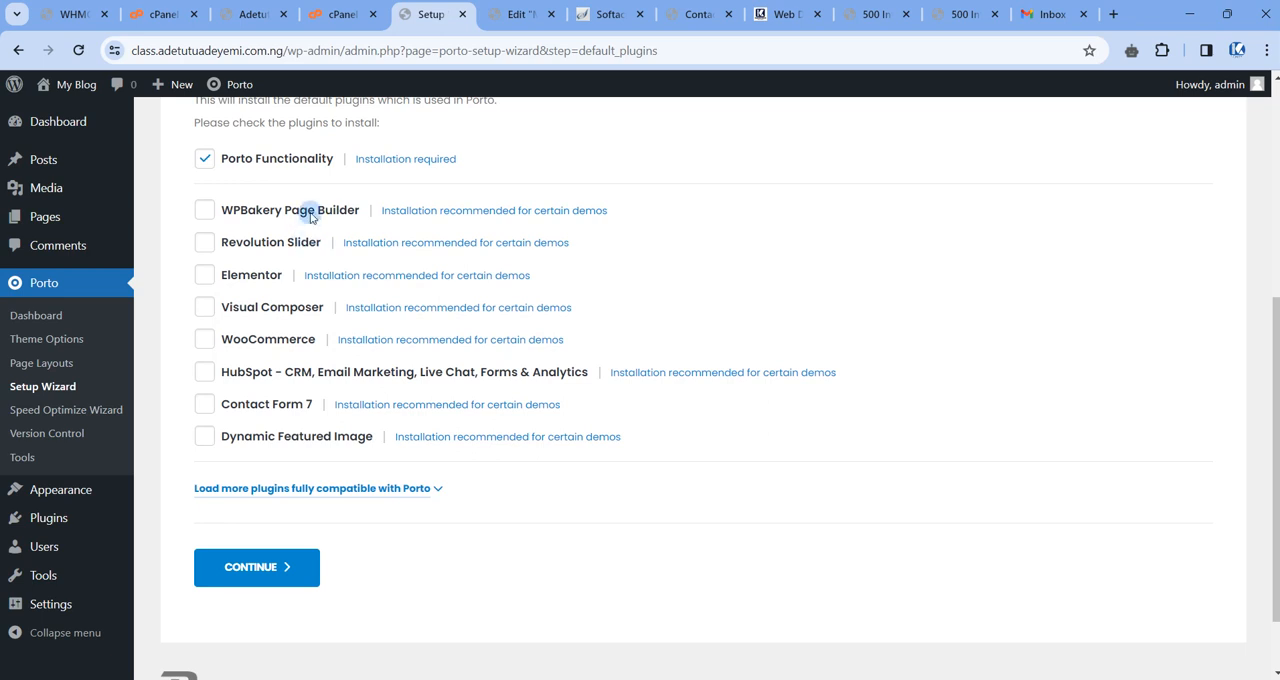
{"action": "scroll", "coordinate": [306, 218], "scroll_direction": "up", "scroll_amount": 1}
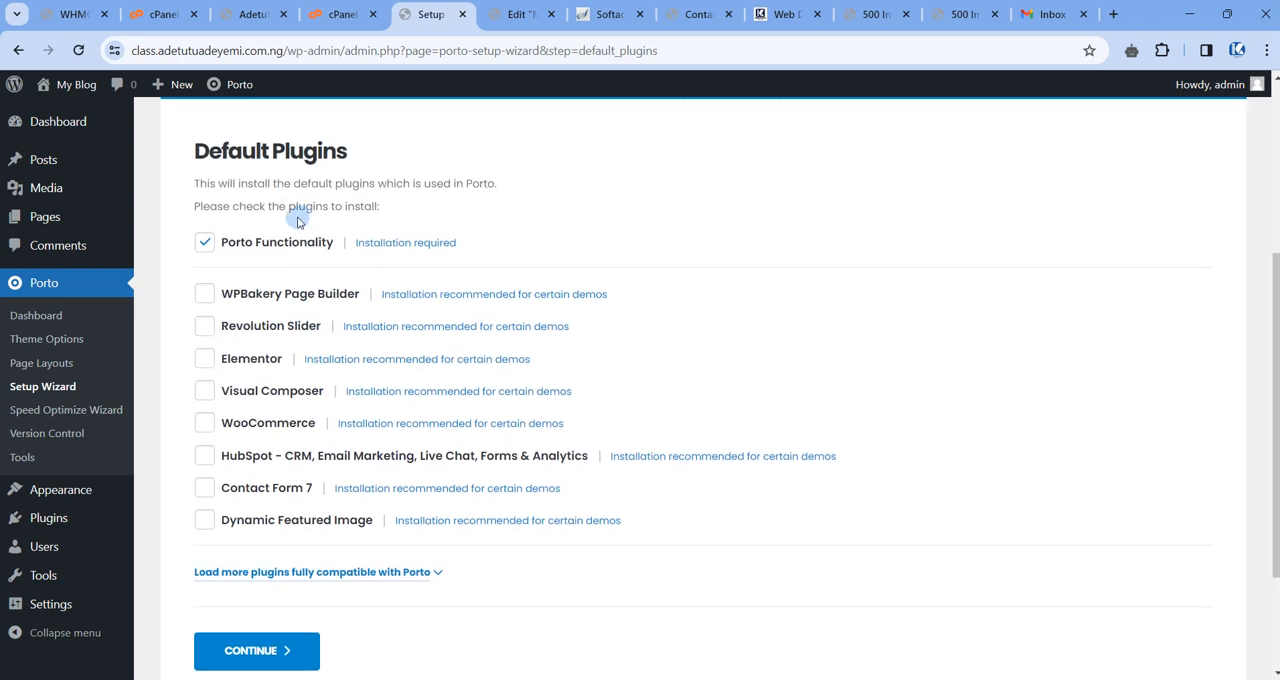
{"action": "scroll", "coordinate": [250, 260], "scroll_direction": "up", "scroll_amount": 1}
{"action": "scroll", "coordinate": [210, 380], "scroll_direction": "down", "scroll_amount": 2}
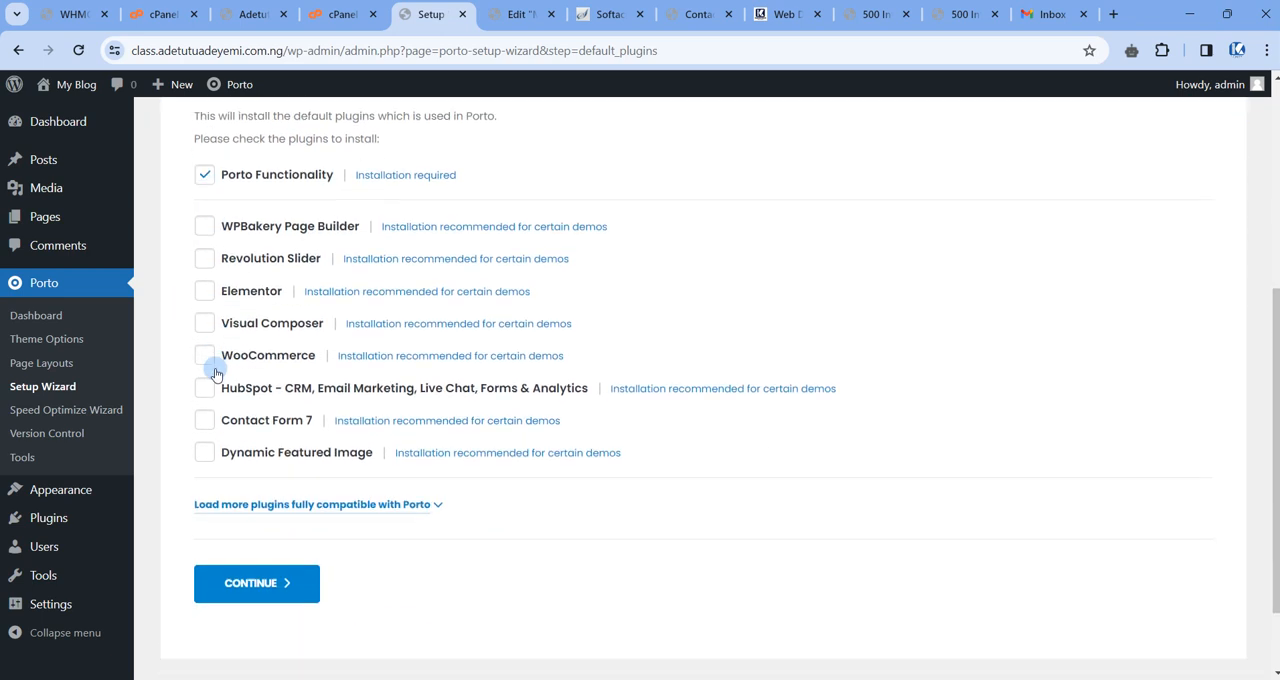
{"action": "left_click", "coordinate": [234, 489]}
{"action": "scroll", "coordinate": [240, 430], "scroll_direction": "down", "scroll_amount": 5}
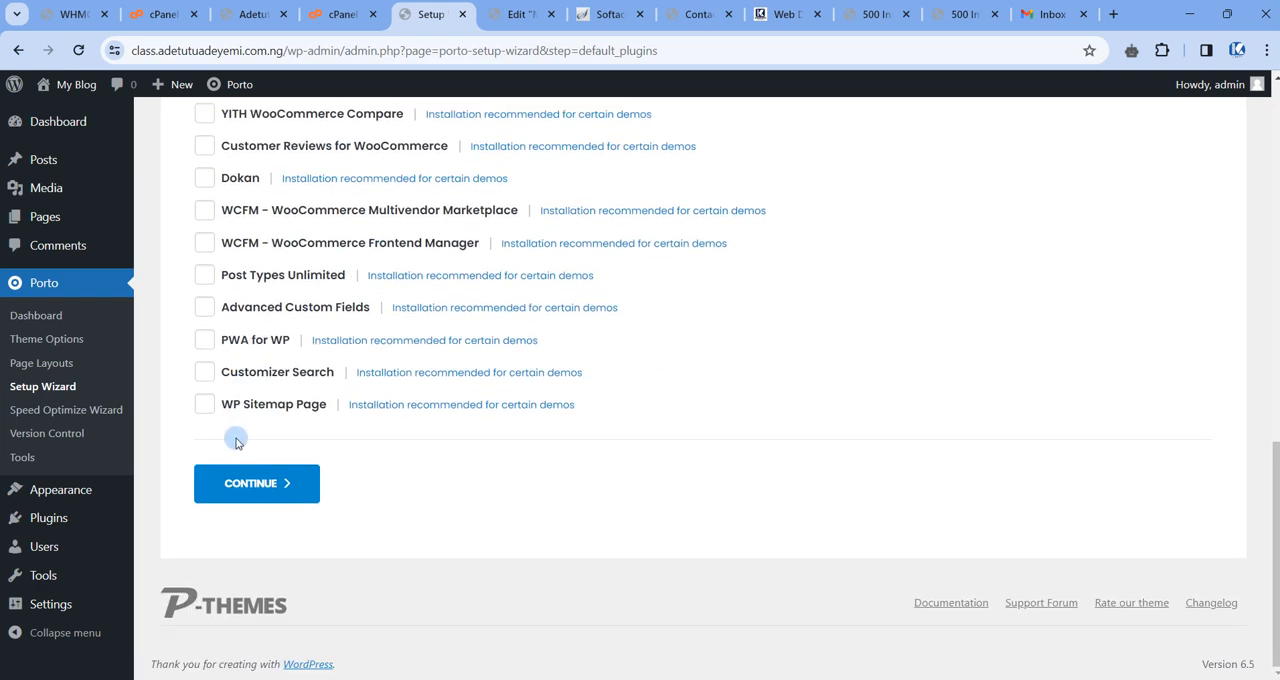
{"action": "scroll", "coordinate": [220, 400], "scroll_direction": "up", "scroll_amount": 7}
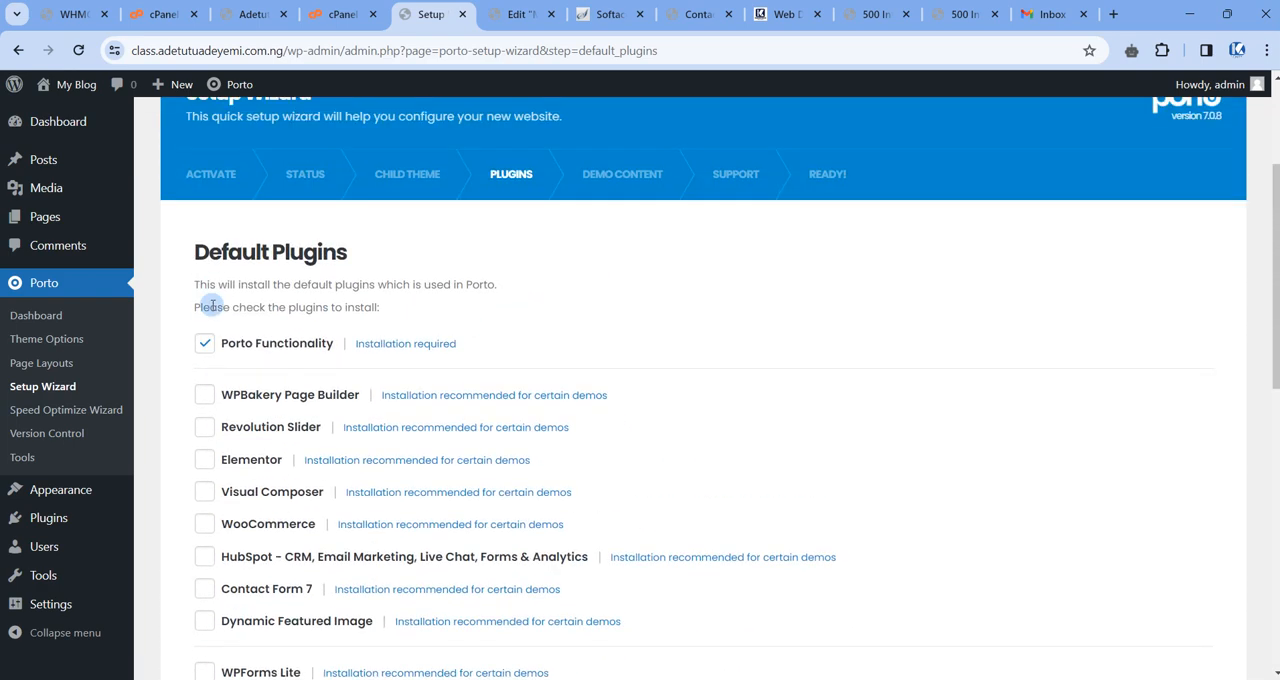
Select every plugin in the first recommended group for installation, from WPBakery Page Builder through Dynamic Featured Image.
{"action": "scroll", "coordinate": [213, 310], "scroll_direction": "down", "scroll_amount": 1}
{"action": "left_click", "coordinate": [205, 314]}
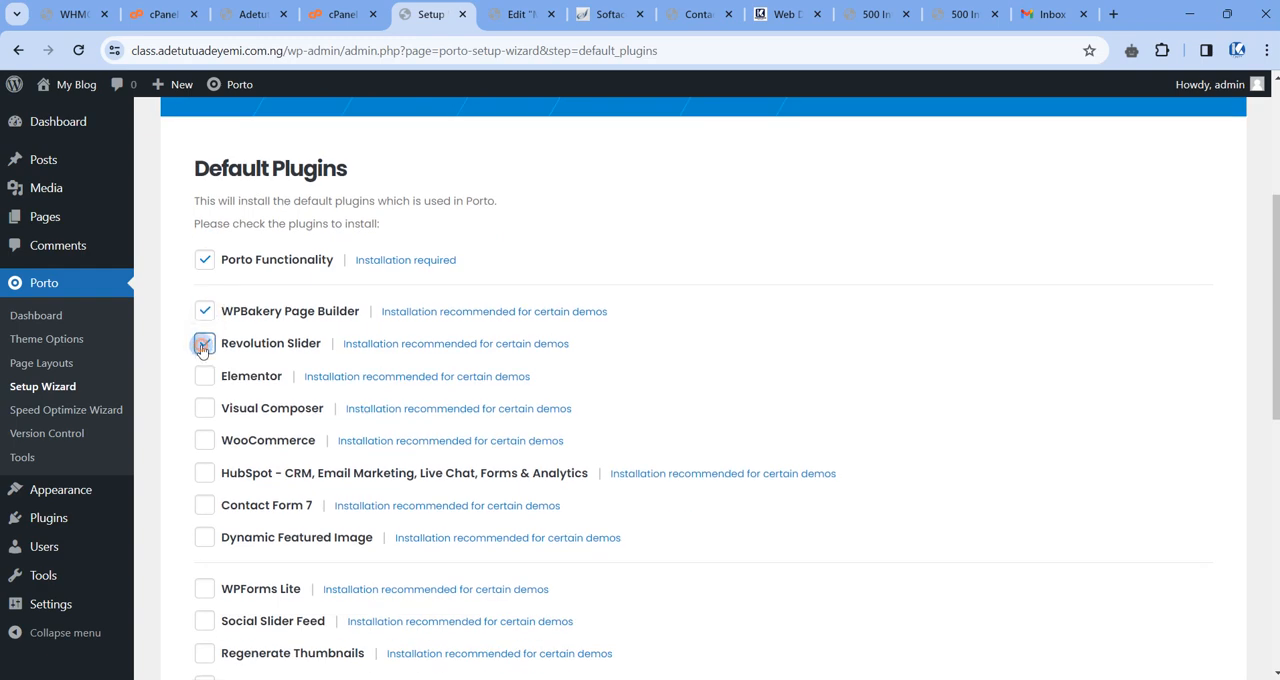
{"action": "left_click", "coordinate": [204, 376]}
{"action": "left_click", "coordinate": [205, 410]}
{"action": "scroll", "coordinate": [200, 360], "scroll_direction": "down", "scroll_amount": 3}
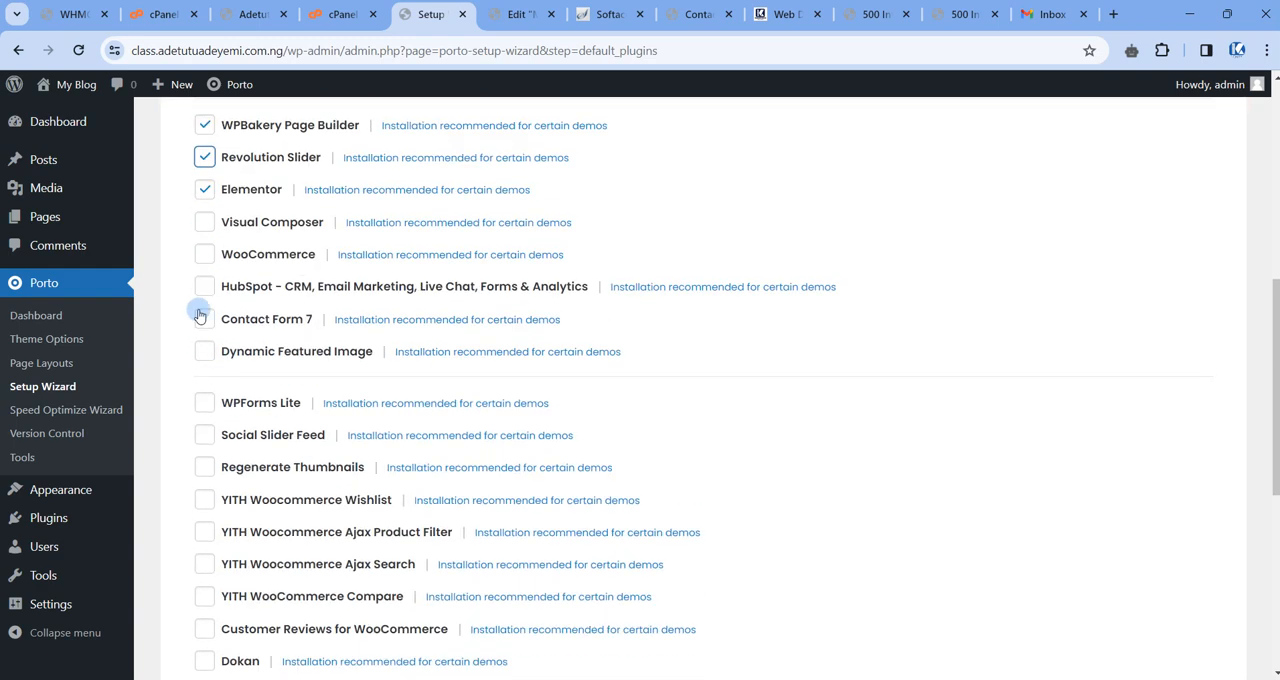
{"action": "left_click", "coordinate": [204, 222]}
{"action": "left_click", "coordinate": [204, 254]}
{"action": "left_click", "coordinate": [204, 319]}
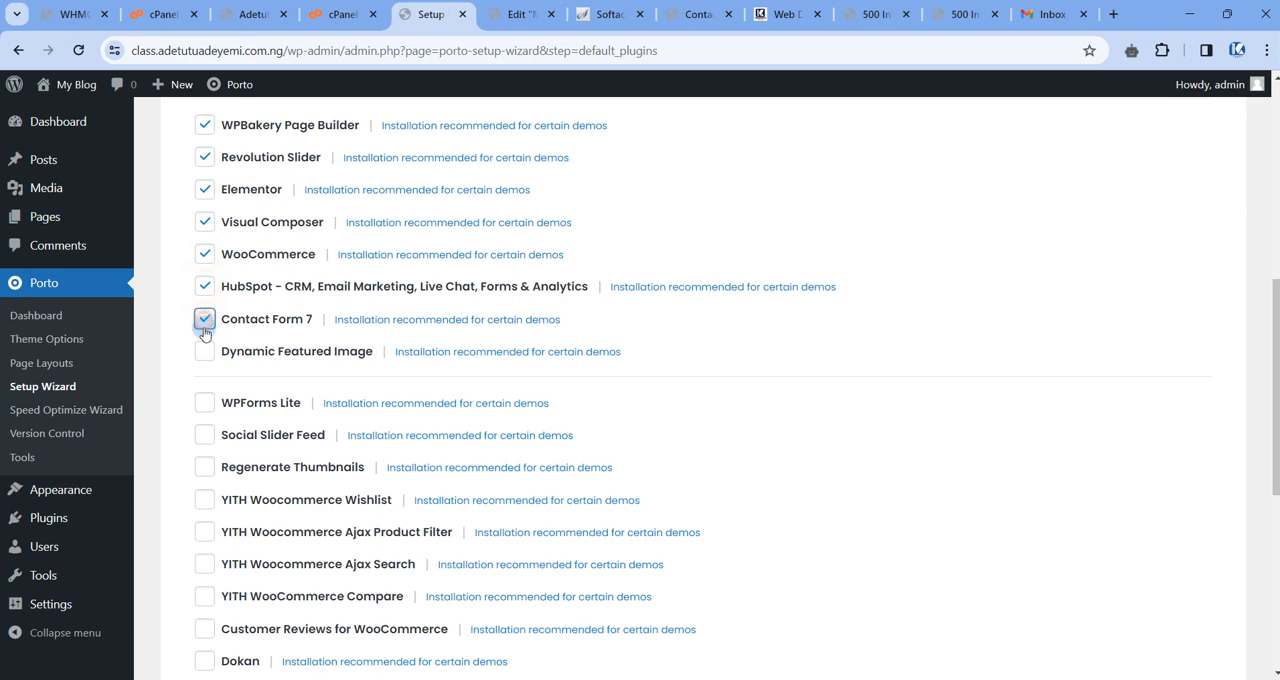
{"action": "left_click", "coordinate": [204, 351]}
Select WPForms Lite, Social Slider Feed, Regenerate Thumbnails and the four YITH WooCommerce plugins for installation.
{"action": "left_click", "coordinate": [204, 403]}
{"action": "left_click", "coordinate": [204, 435]}
{"action": "left_click", "coordinate": [204, 467]}
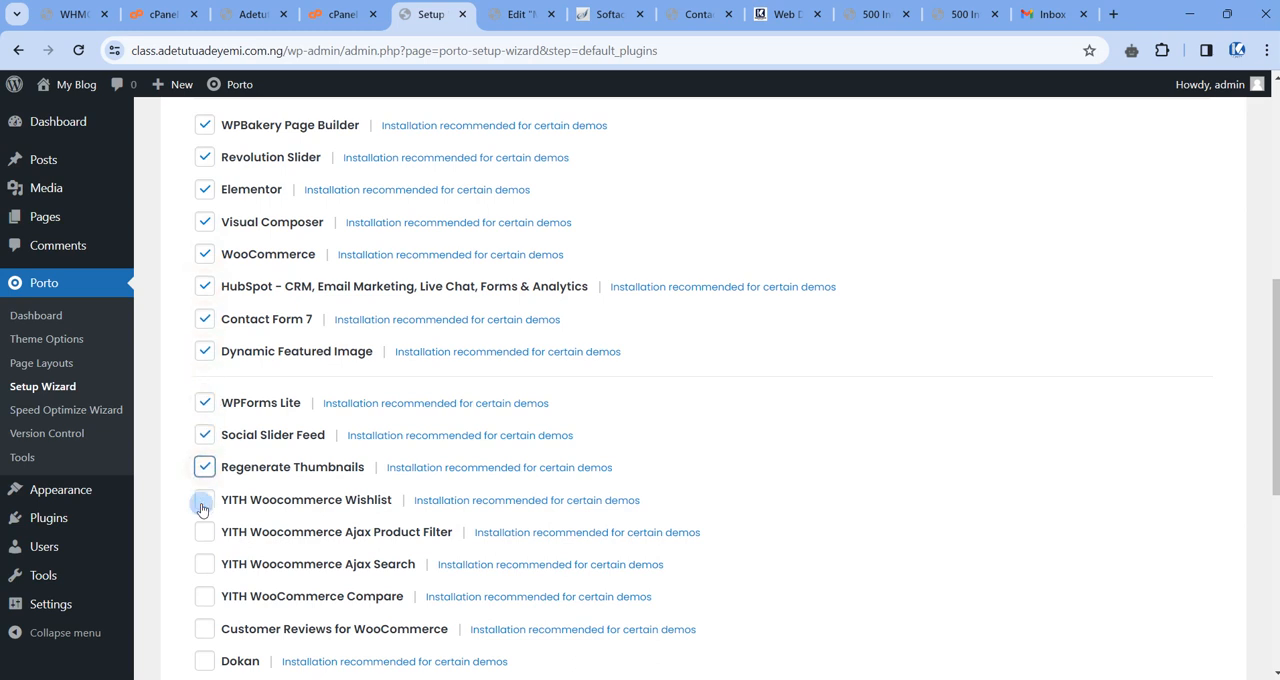
{"action": "scroll", "coordinate": [208, 502], "scroll_direction": "down", "scroll_amount": 2}
{"action": "left_click", "coordinate": [205, 364]}
{"action": "left_click", "coordinate": [205, 397]}
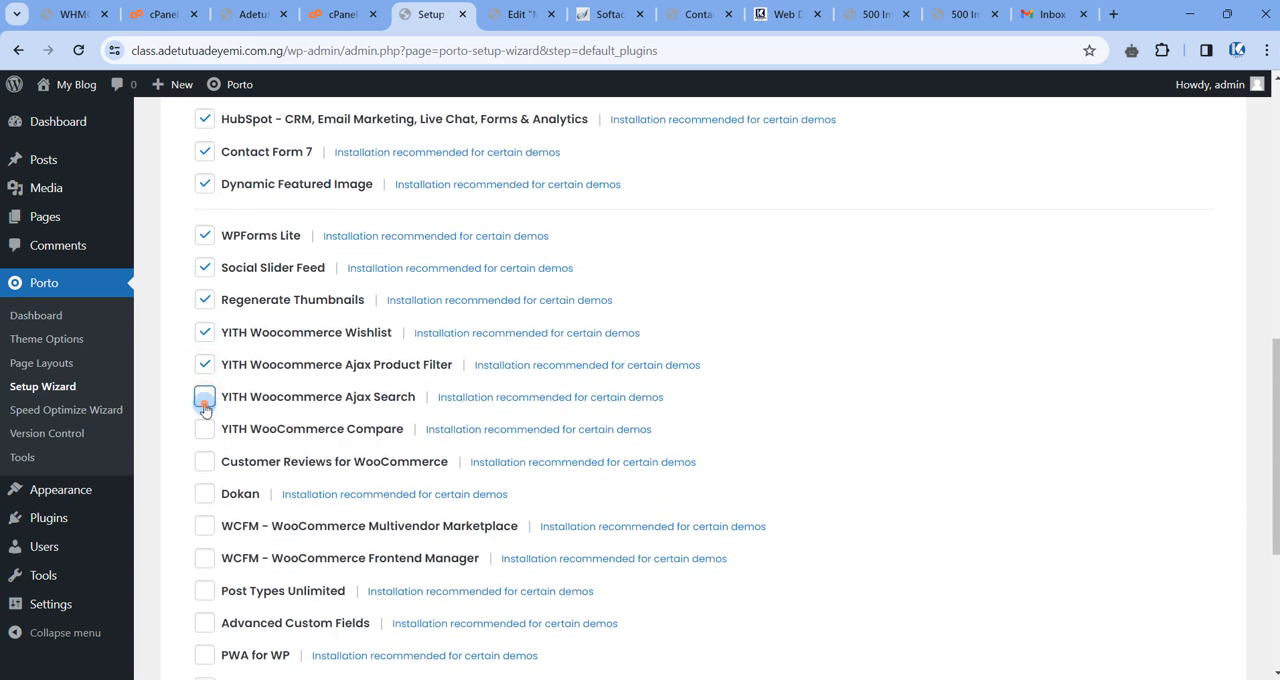
{"action": "left_click", "coordinate": [204, 429]}
Select the remaining additional plugins for installation, from Customer Reviews for WooCommerce through WP Sitemap Page.
{"action": "left_click", "coordinate": [204, 494]}
{"action": "left_click", "coordinate": [204, 526]}
{"action": "scroll", "coordinate": [201, 400], "scroll_direction": "down", "scroll_amount": 4}
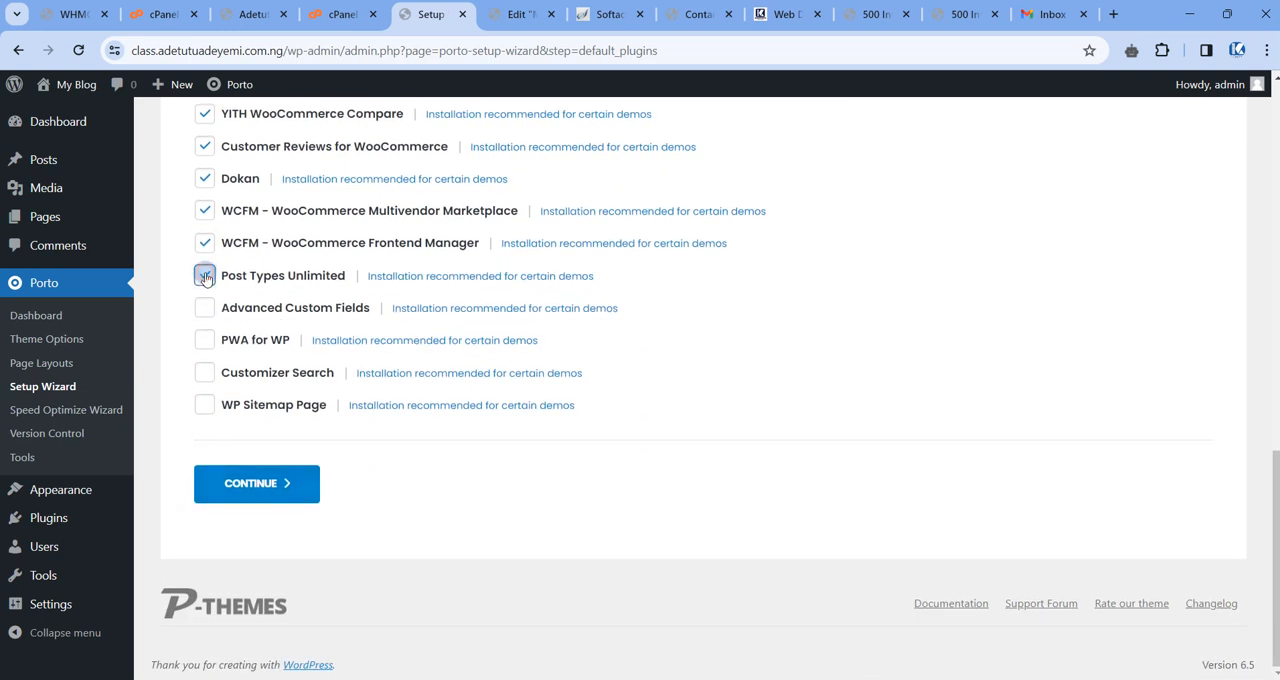
{"action": "left_click", "coordinate": [204, 308]}
{"action": "left_click", "coordinate": [204, 340]}
{"action": "left_click", "coordinate": [204, 372]}
{"action": "left_click", "coordinate": [204, 404]}
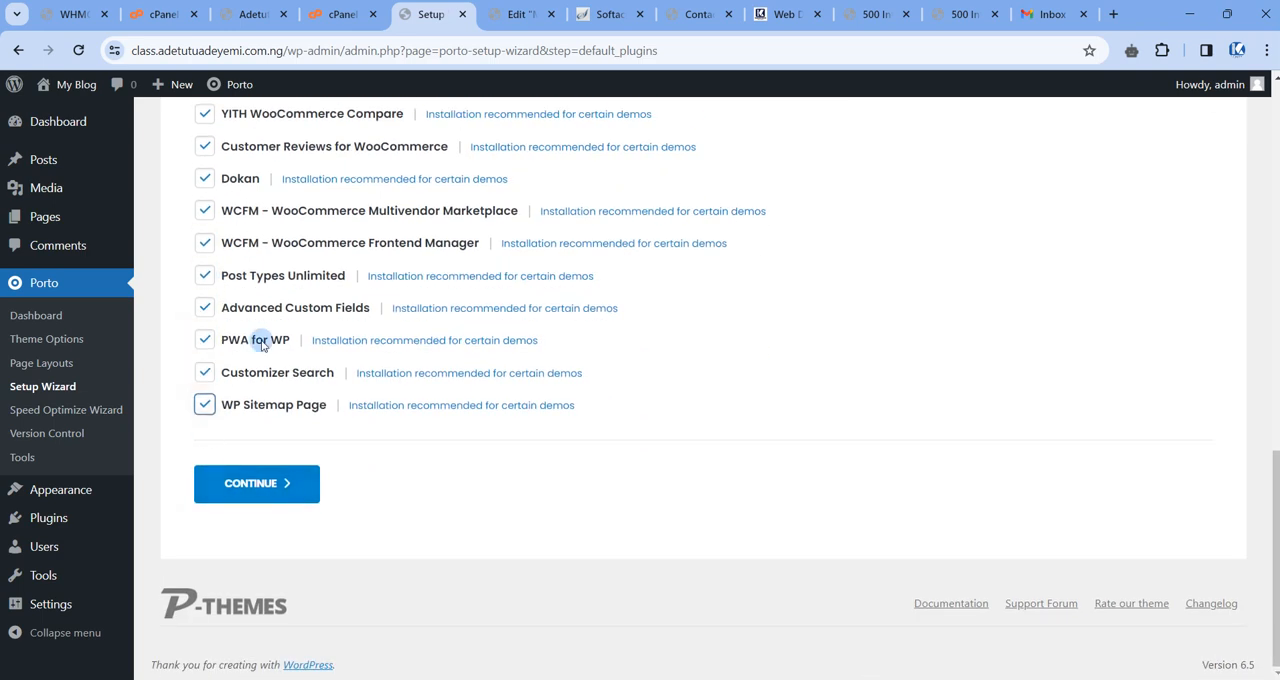
Review the selected plugins, start installing them all and check the installation progress in the Default Plugins list.
{"action": "scroll", "coordinate": [280, 300], "scroll_direction": "up", "scroll_amount": 9}
{"action": "scroll", "coordinate": [289, 297], "scroll_direction": "down", "scroll_amount": 6}
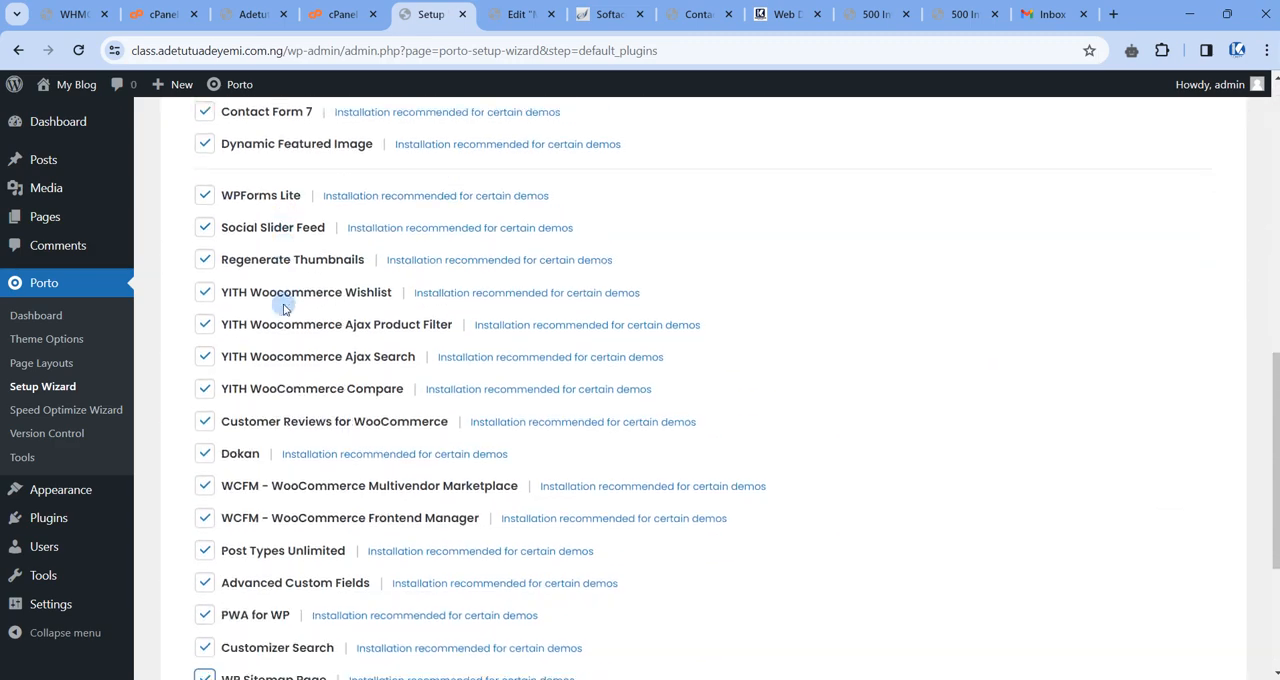
{"action": "scroll", "coordinate": [283, 308], "scroll_direction": "down", "scroll_amount": 2}
{"action": "left_click", "coordinate": [254, 483]}
{"action": "scroll", "coordinate": [455, 390], "scroll_direction": "up", "scroll_amount": 2}
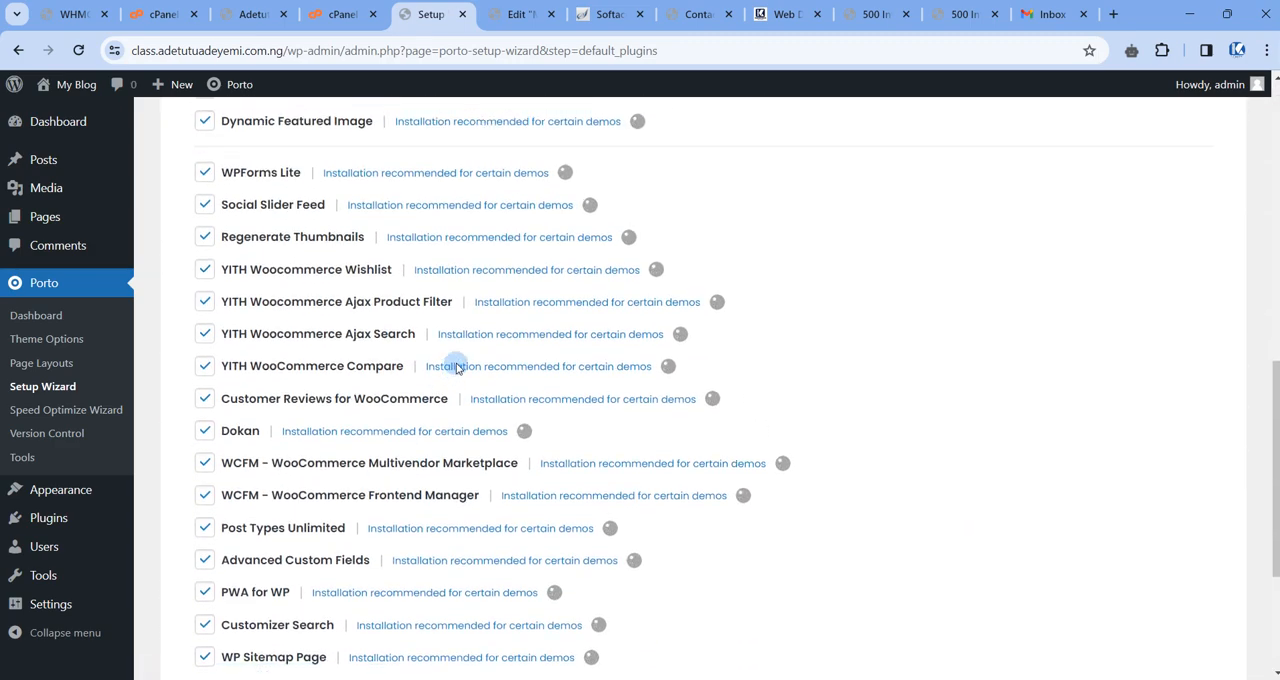
{"action": "scroll", "coordinate": [455, 368], "scroll_direction": "up", "scroll_amount": 4}
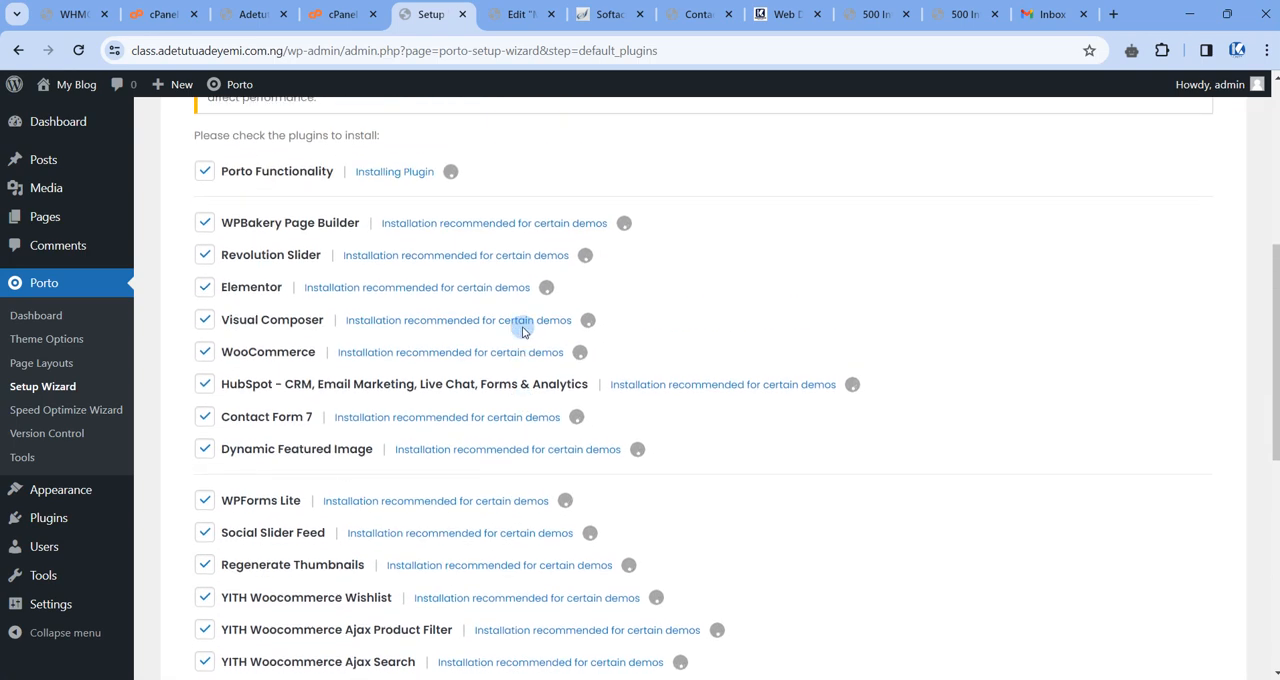
{"action": "scroll", "coordinate": [523, 323], "scroll_direction": "up", "scroll_amount": 3}
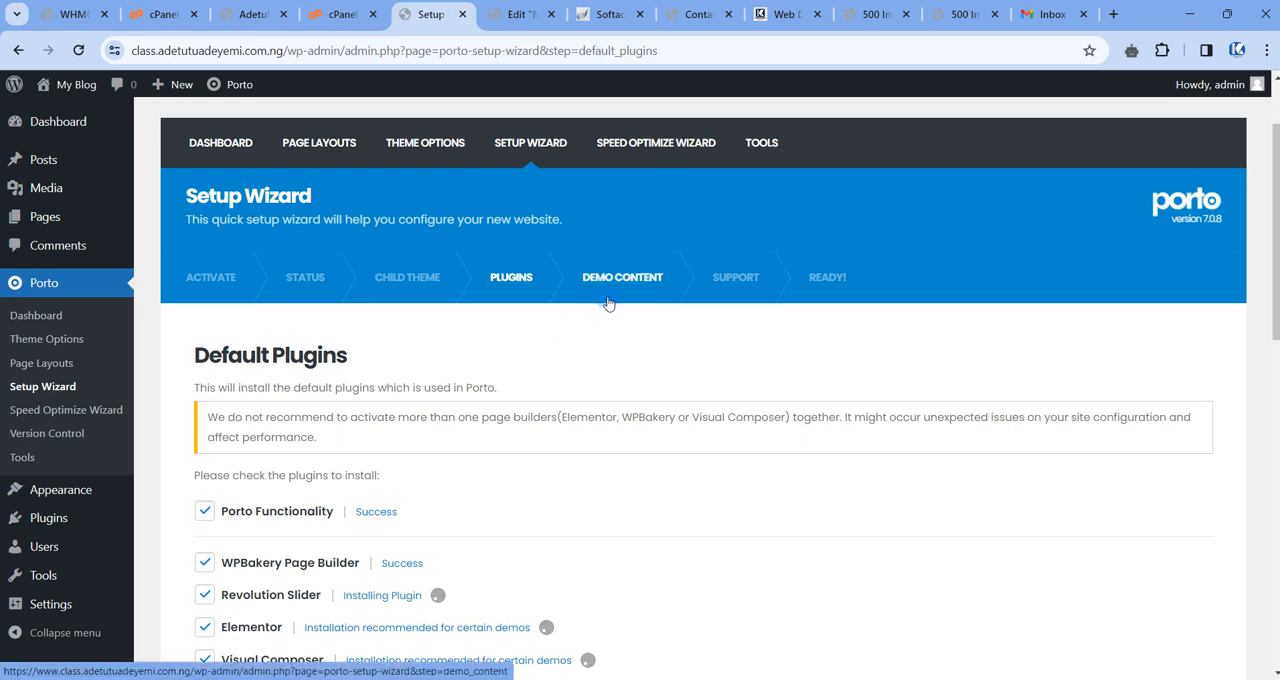
{"action": "scroll", "coordinate": [574, 357], "scroll_direction": "down", "scroll_amount": 3}
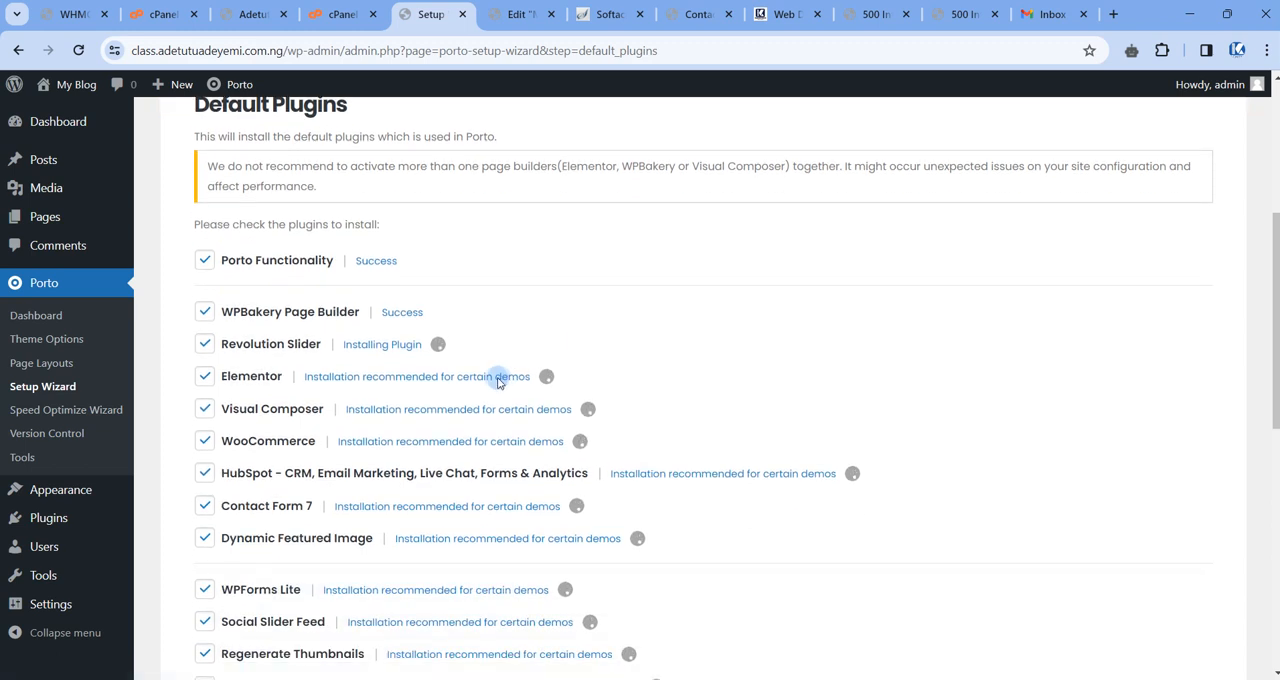
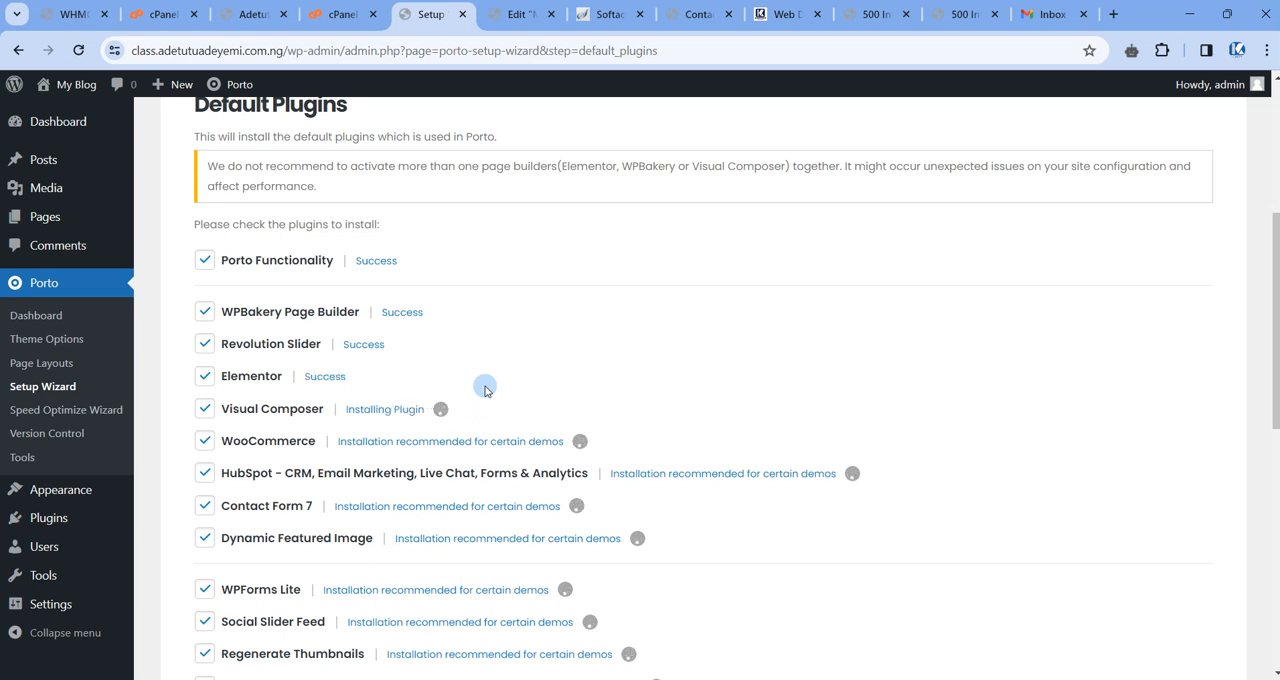
Check the installation status of the selected plugins in the Default Plugins list.
{"action": "scroll", "coordinate": [485, 380], "scroll_direction": "up", "scroll_amount": 2}
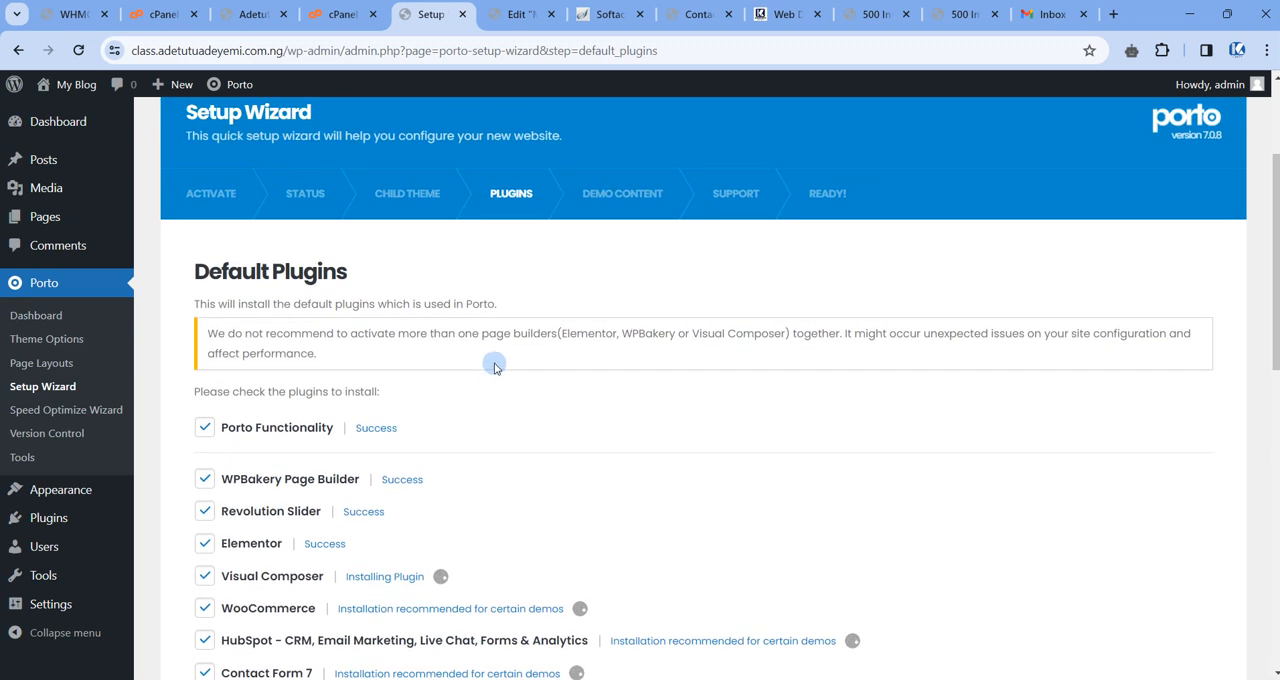
{"action": "scroll", "coordinate": [498, 364], "scroll_direction": "down", "scroll_amount": 2}
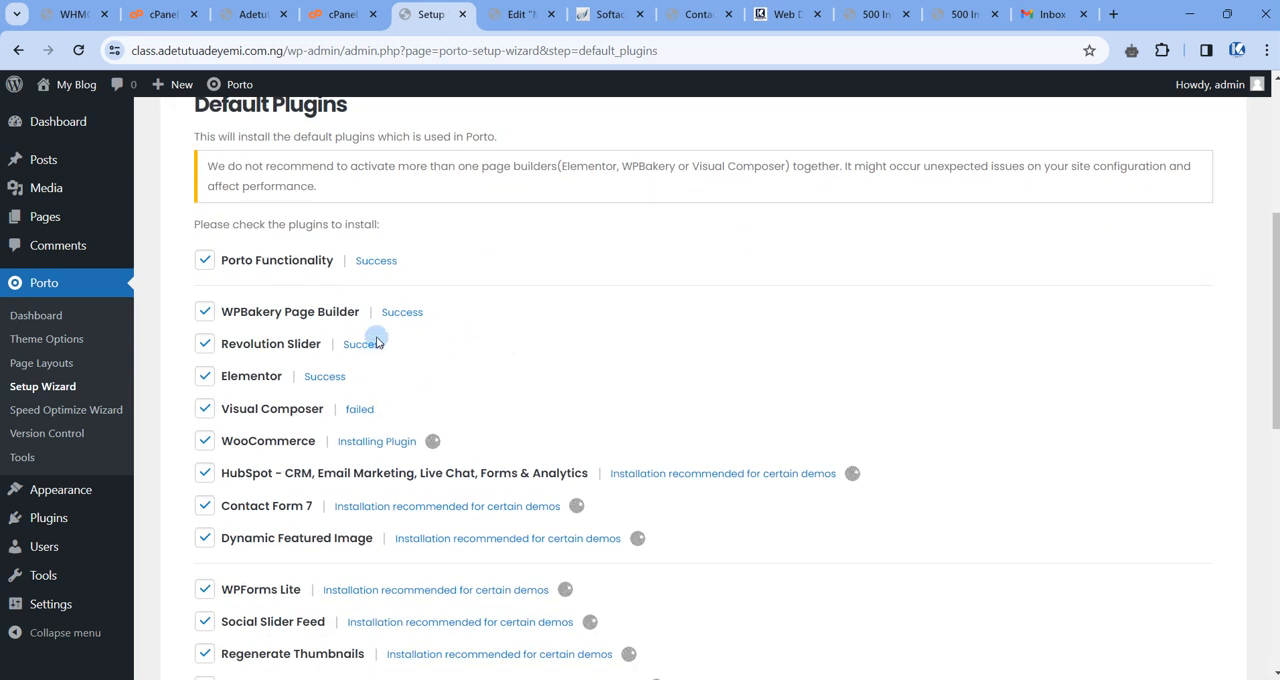
{"action": "scroll", "coordinate": [760, 367], "scroll_direction": "down", "scroll_amount": 1}
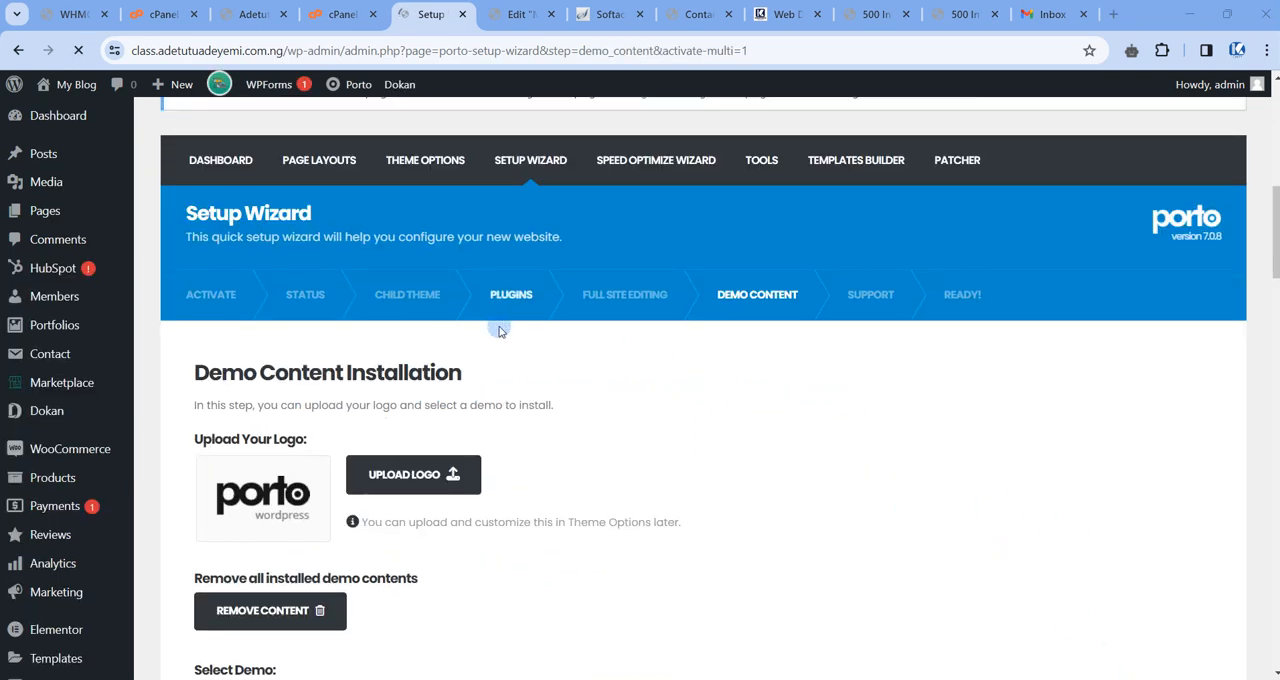
{"action": "scroll", "coordinate": [498, 328], "scroll_direction": "down", "scroll_amount": 6}
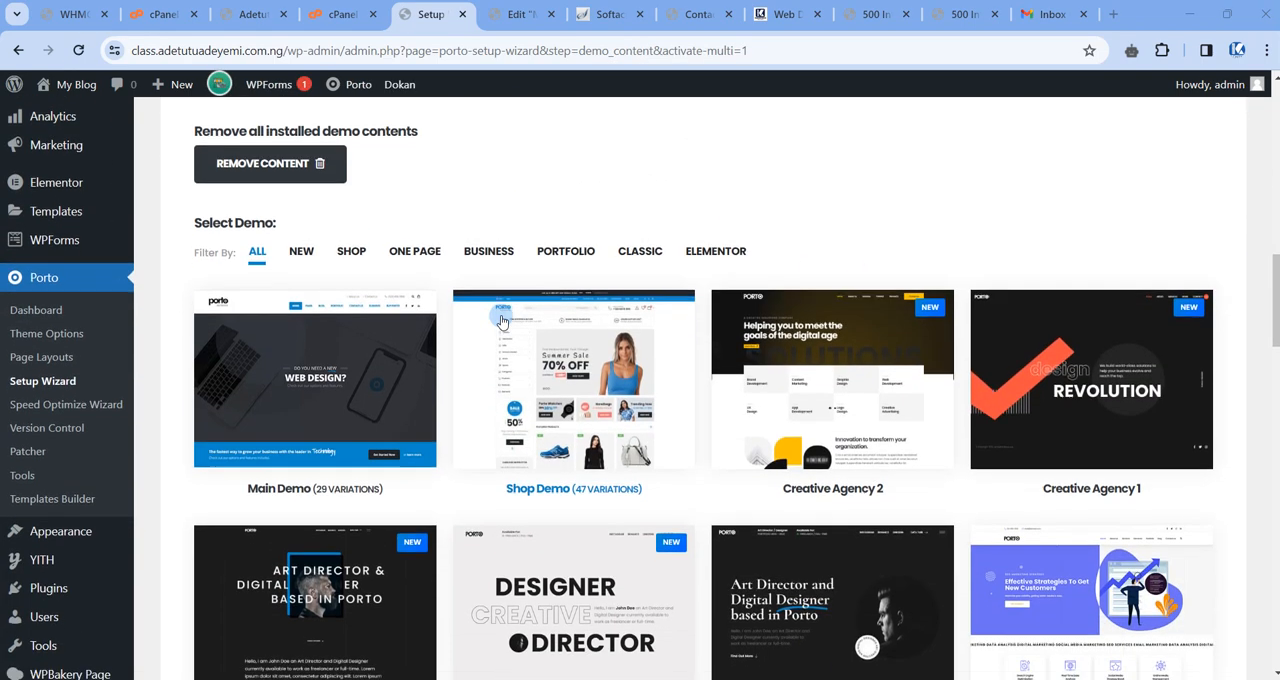
Look through the demo content page and the unfiltered gallery of Porto demos.
{"action": "scroll", "coordinate": [502, 322], "scroll_direction": "down", "scroll_amount": 5}
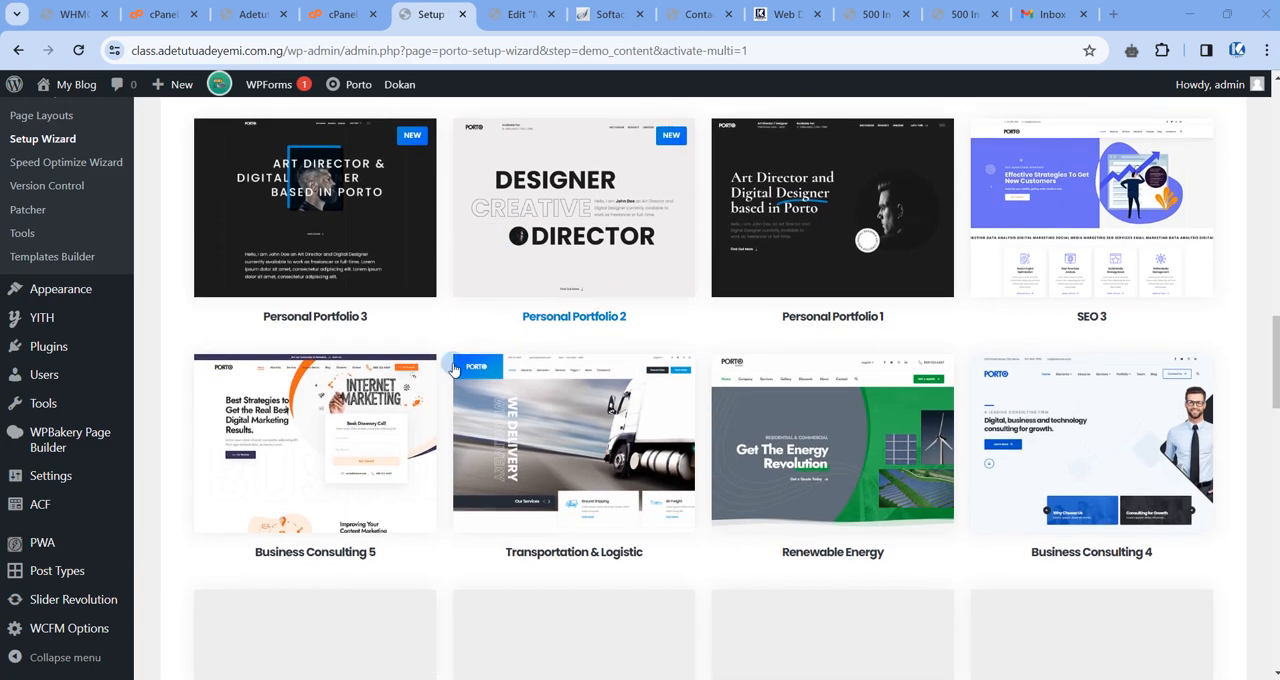
{"action": "scroll", "coordinate": [330, 392], "scroll_direction": "up", "scroll_amount": 3}
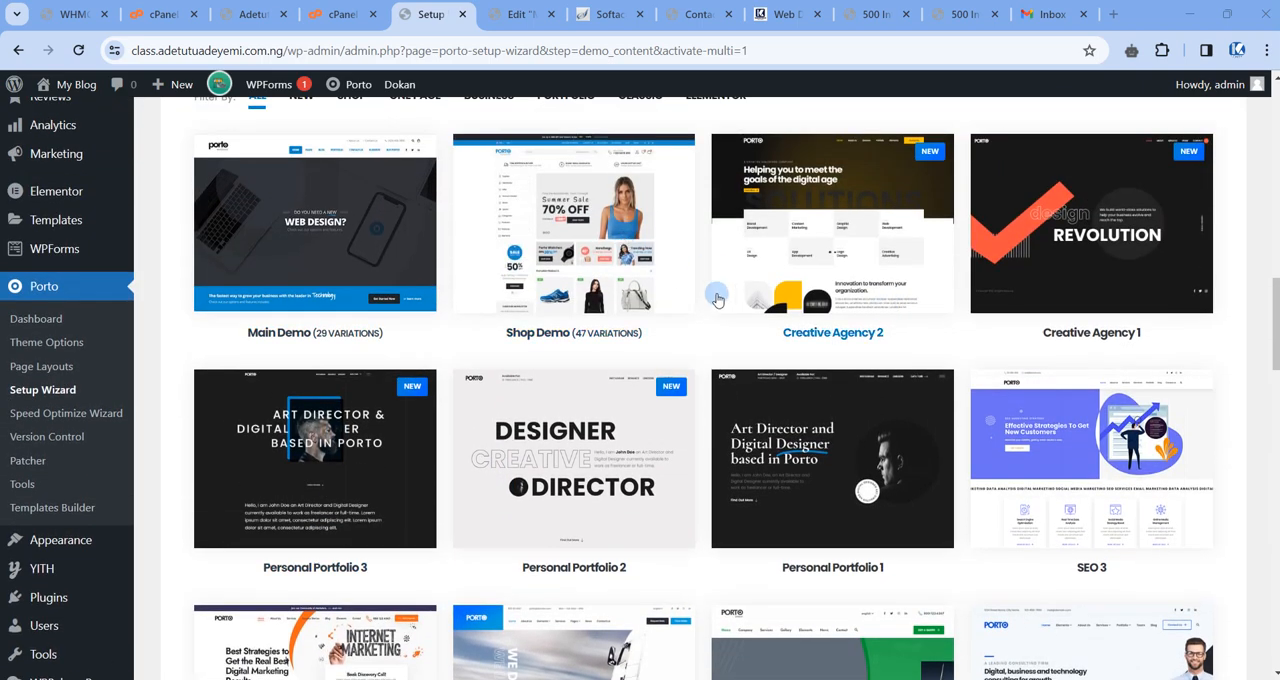
{"action": "scroll", "coordinate": [716, 300], "scroll_direction": "up", "scroll_amount": 3}
{"action": "scroll", "coordinate": [740, 430], "scroll_direction": "down", "scroll_amount": 6}
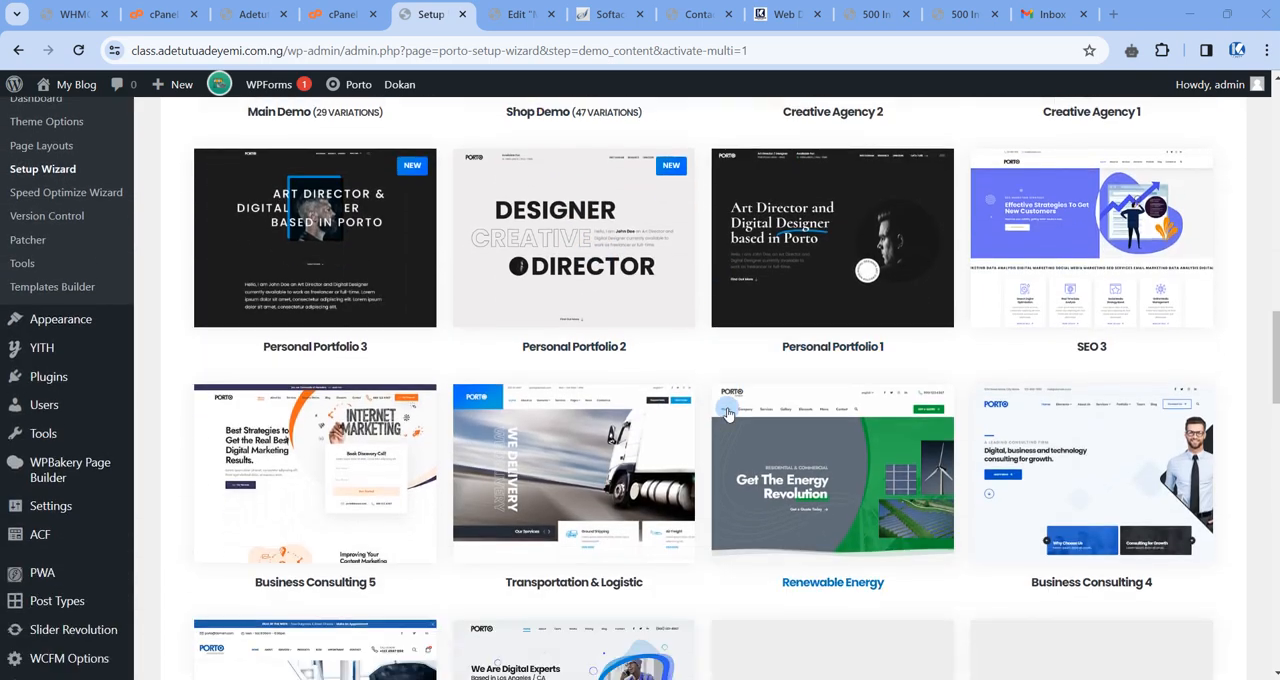
{"action": "scroll", "coordinate": [728, 413], "scroll_direction": "down", "scroll_amount": 5}
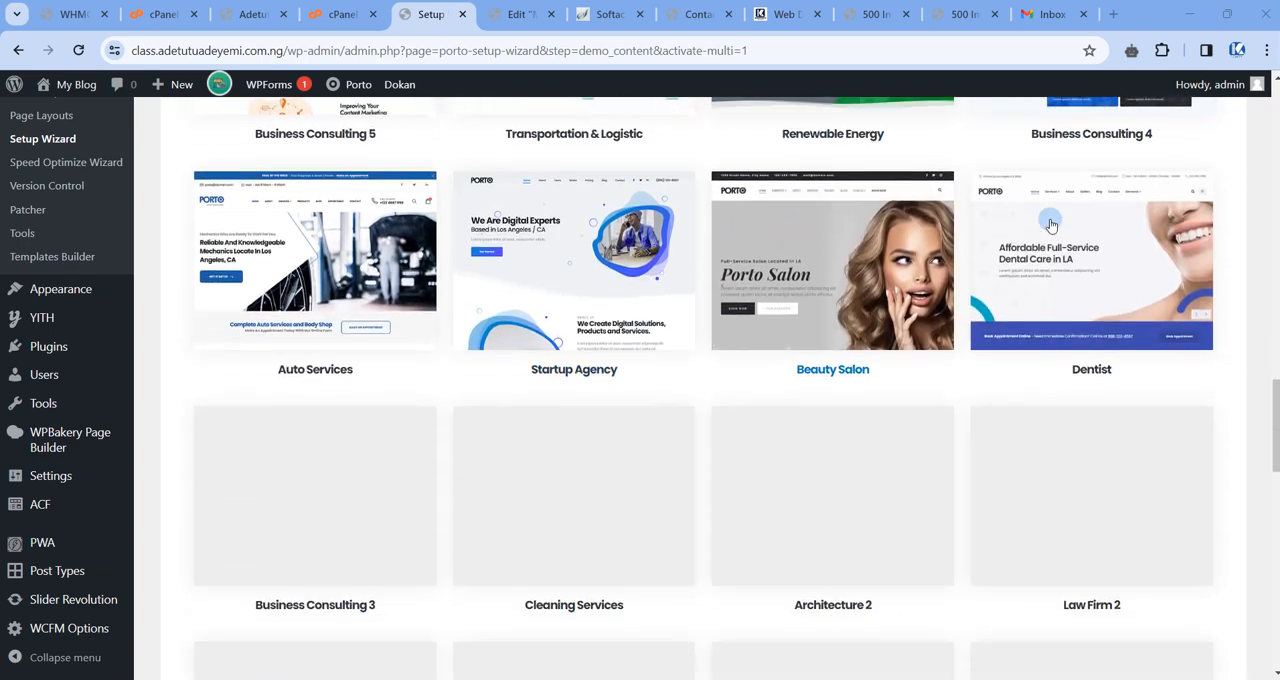
{"action": "scroll", "coordinate": [1051, 225], "scroll_direction": "up", "scroll_amount": 4}
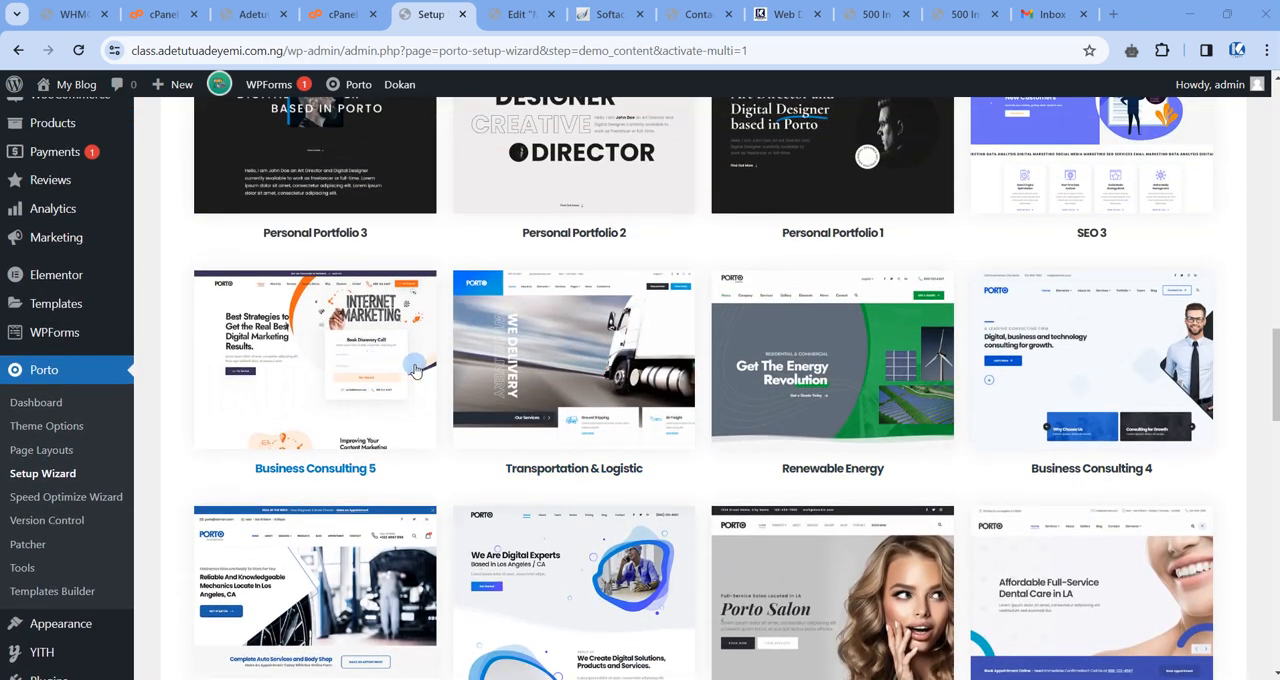
{"action": "scroll", "coordinate": [668, 368], "scroll_direction": "up", "scroll_amount": 8}
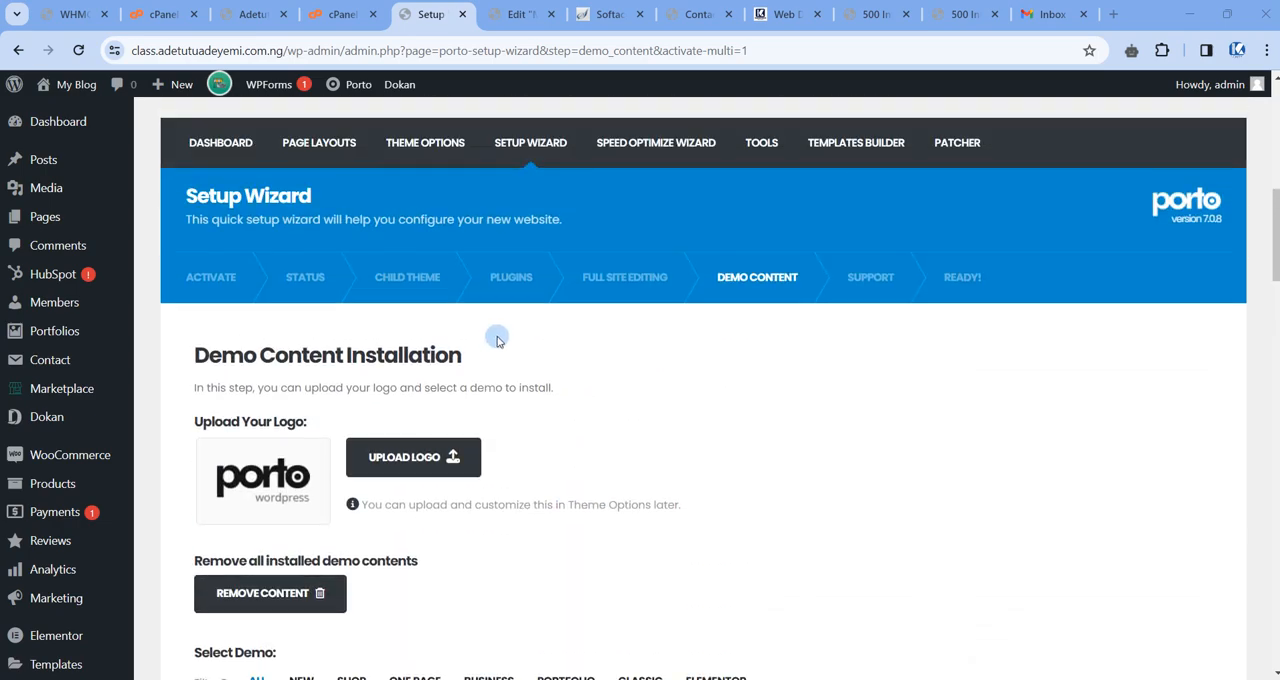
{"action": "scroll", "coordinate": [483, 353], "scroll_direction": "down", "scroll_amount": 2}
{"action": "scroll", "coordinate": [483, 353], "scroll_direction": "down", "scroll_amount": 5}
{"action": "scroll", "coordinate": [808, 280], "scroll_direction": "down", "scroll_amount": 3}
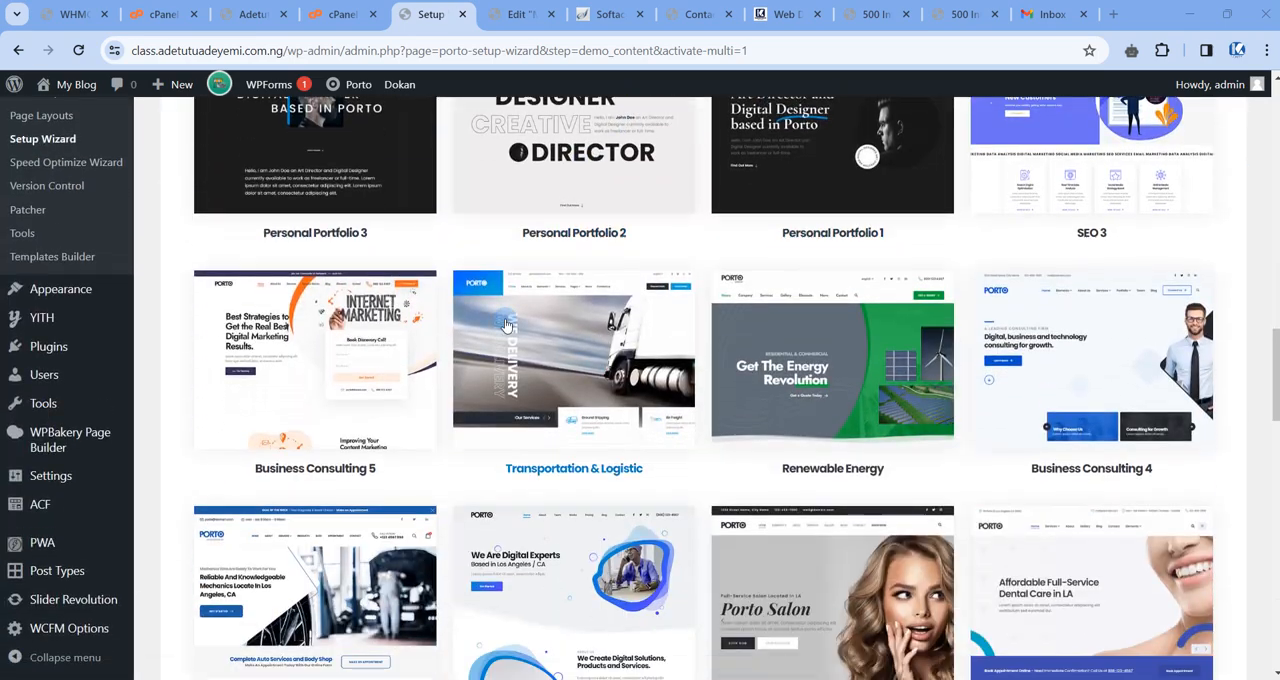
Filter the demo gallery by Shop, One Page and Business in turn and look through the Business demos.
{"action": "scroll", "coordinate": [568, 196], "scroll_direction": "up", "scroll_amount": 3}
{"action": "left_click", "coordinate": [568, 196]}
{"action": "scroll", "coordinate": [466, 277], "scroll_direction": "up", "scroll_amount": 3}
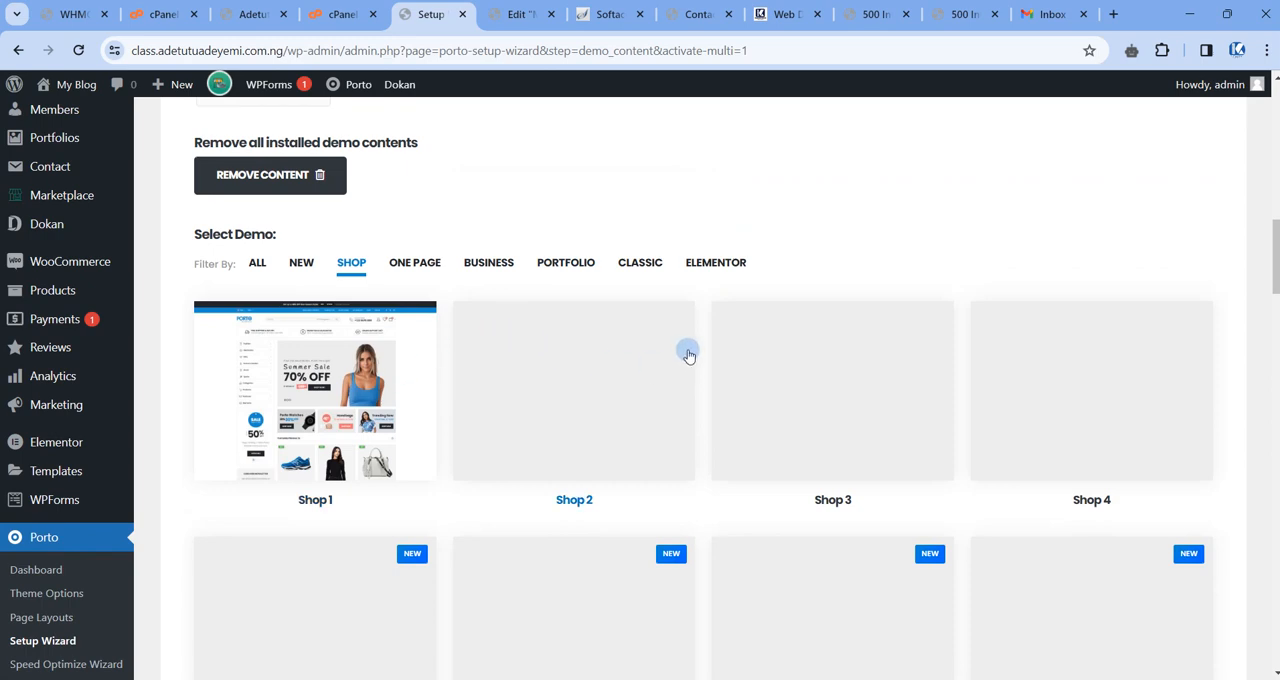
{"action": "left_click", "coordinate": [414, 264]}
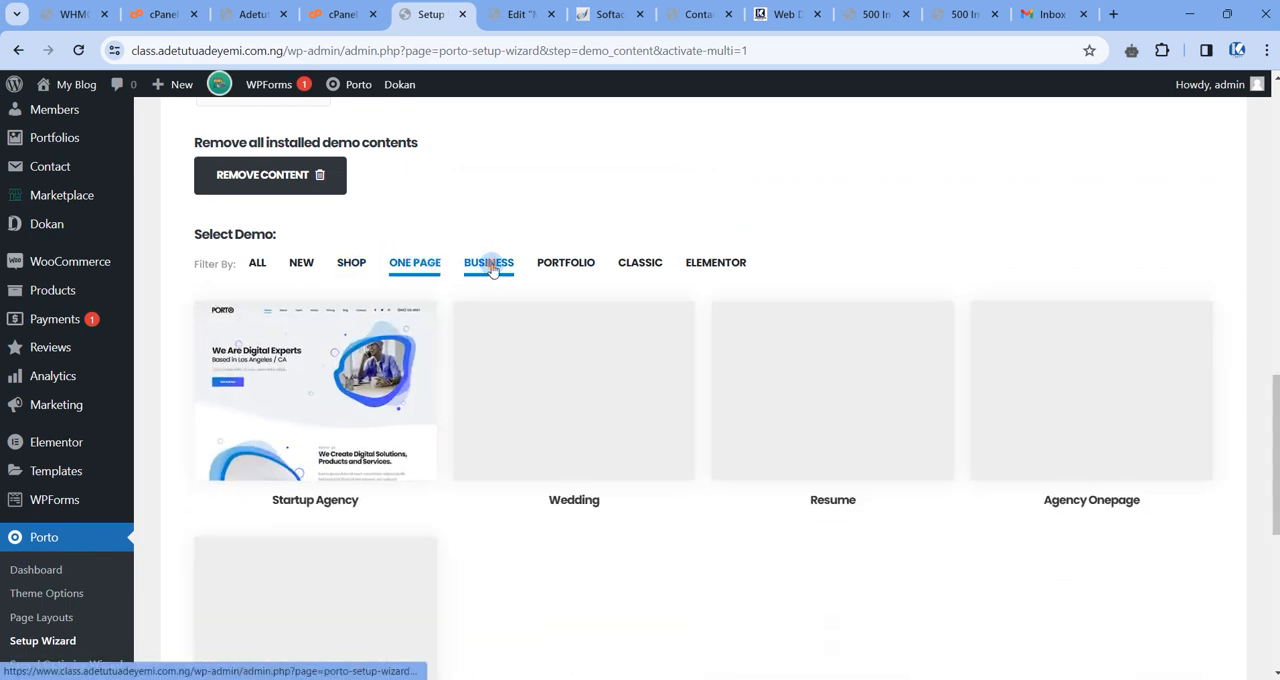
{"action": "left_click", "coordinate": [489, 263]}
{"action": "scroll", "coordinate": [285, 232], "scroll_direction": "down", "scroll_amount": 5}
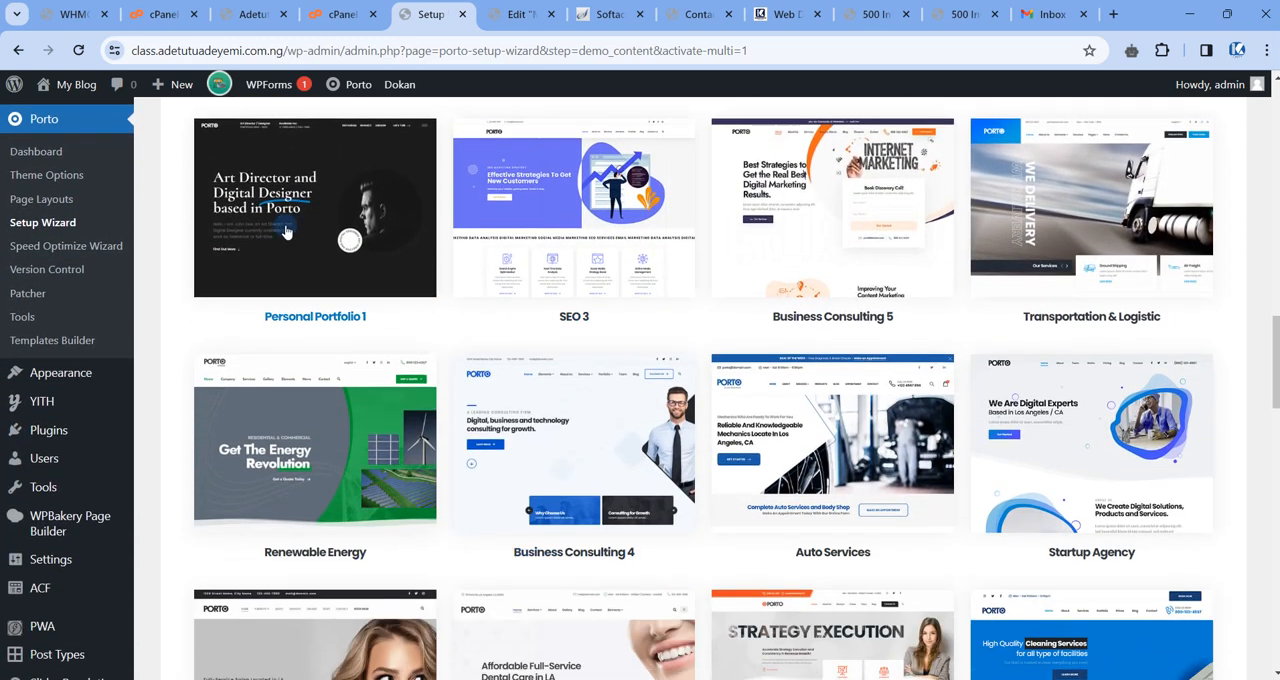
Open the Personal Portfolio 1 demo details, launch its live preview in the background and return to the setup wizard.
{"action": "left_click", "coordinate": [285, 232]}
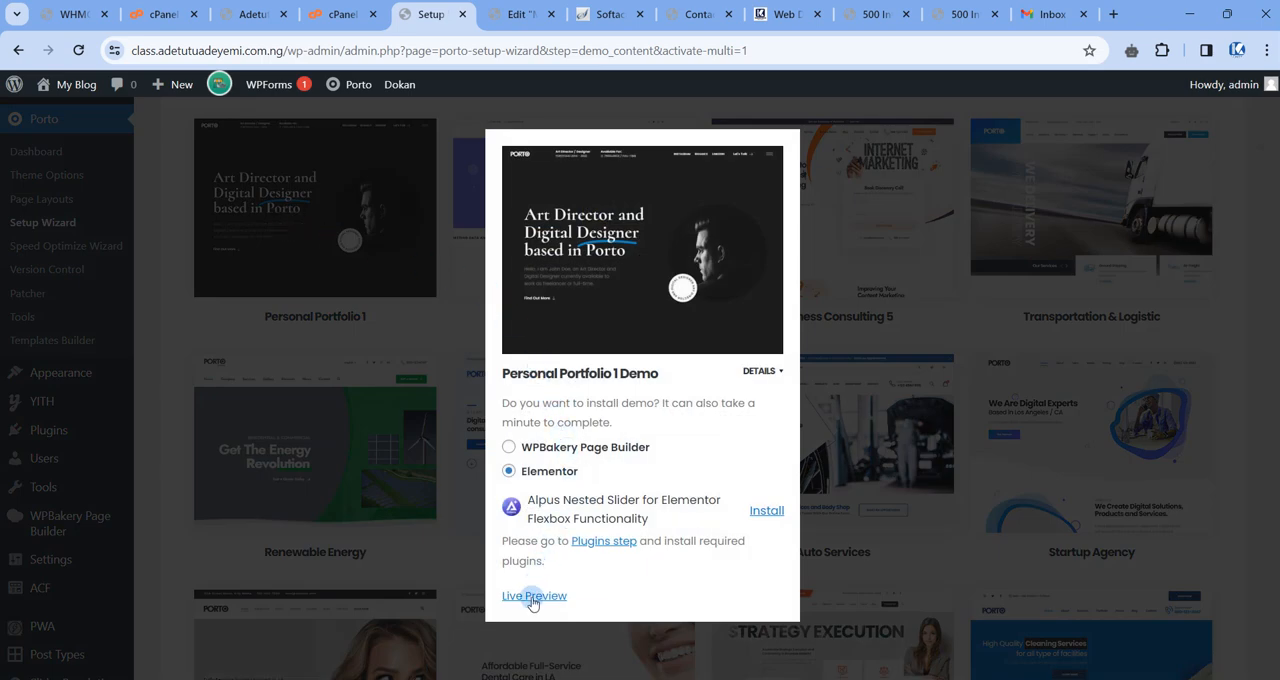
{"action": "left_click", "coordinate": [533, 598]}
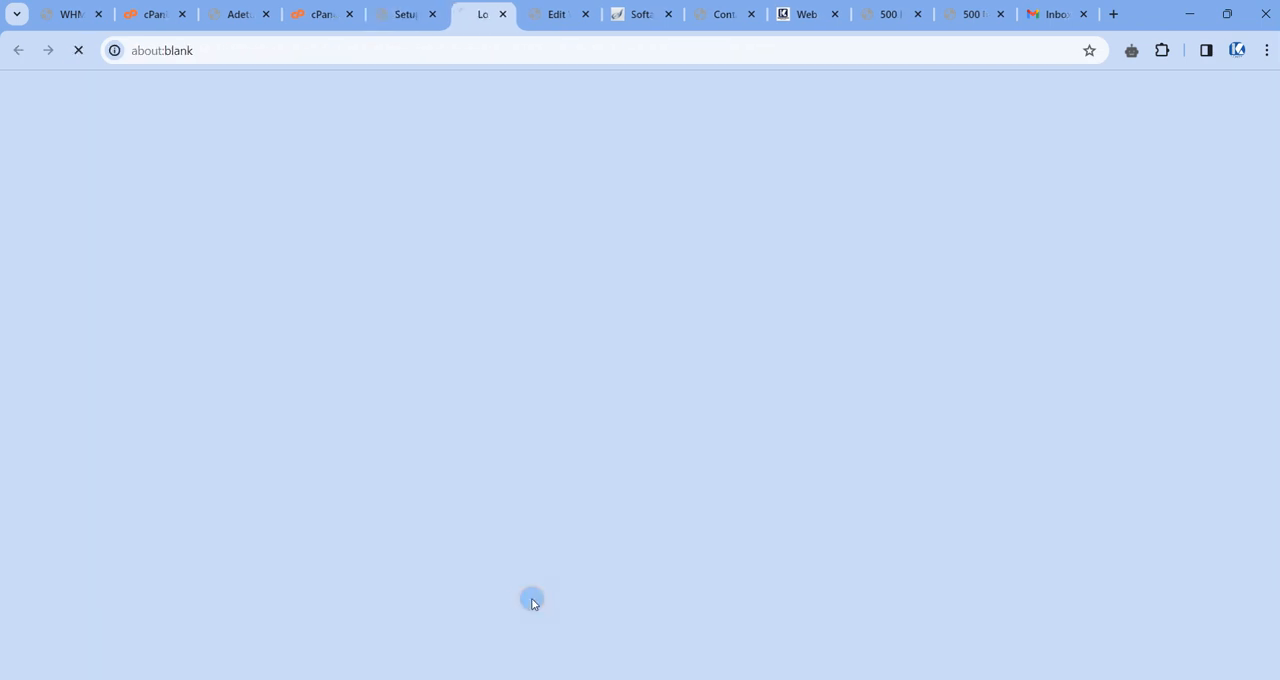
{"action": "left_click", "coordinate": [388, 18]}
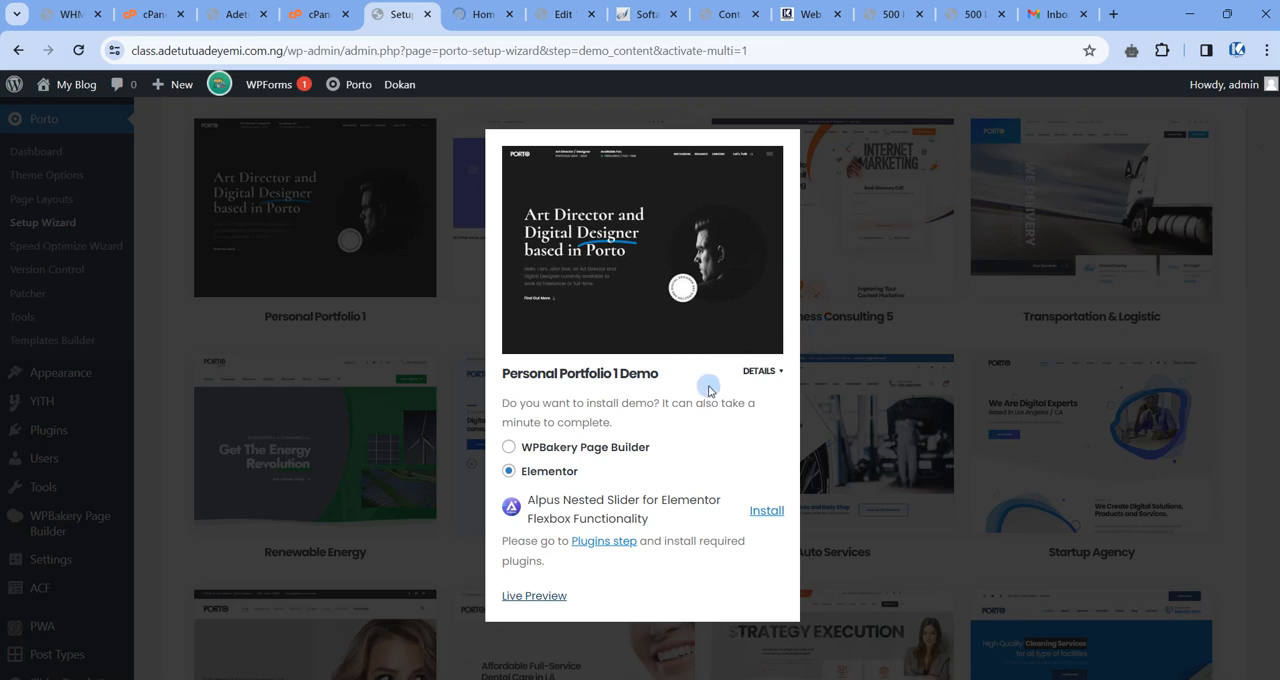
Compare the WPBakery Page Builder and Elementor import options for the Personal Portfolio 1 demo and close its details.
{"action": "left_click", "coordinate": [509, 448]}
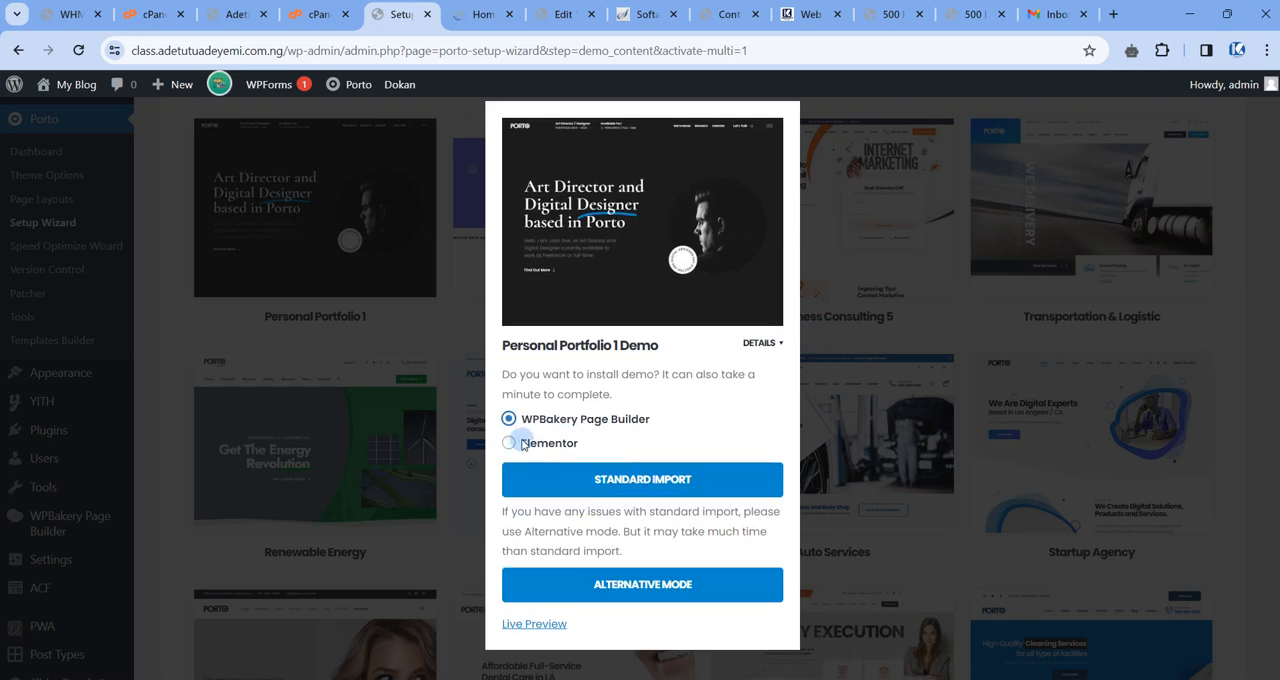
{"action": "left_click", "coordinate": [509, 444]}
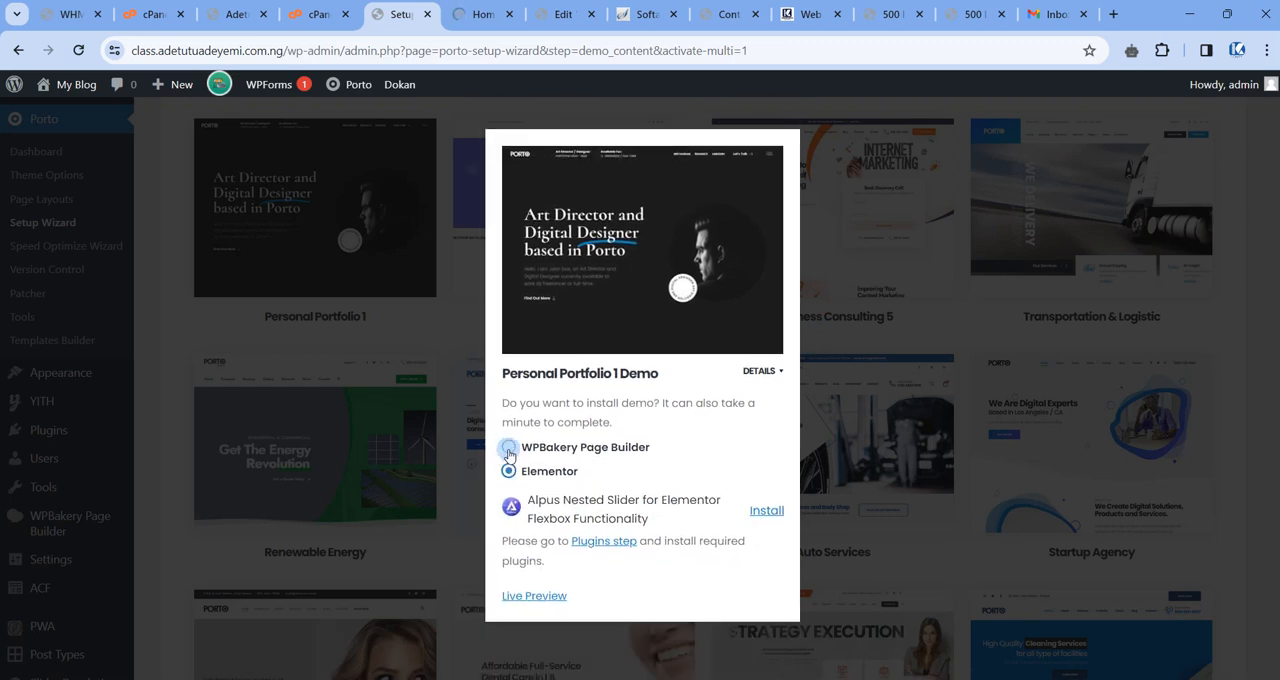
{"action": "left_click", "coordinate": [509, 447]}
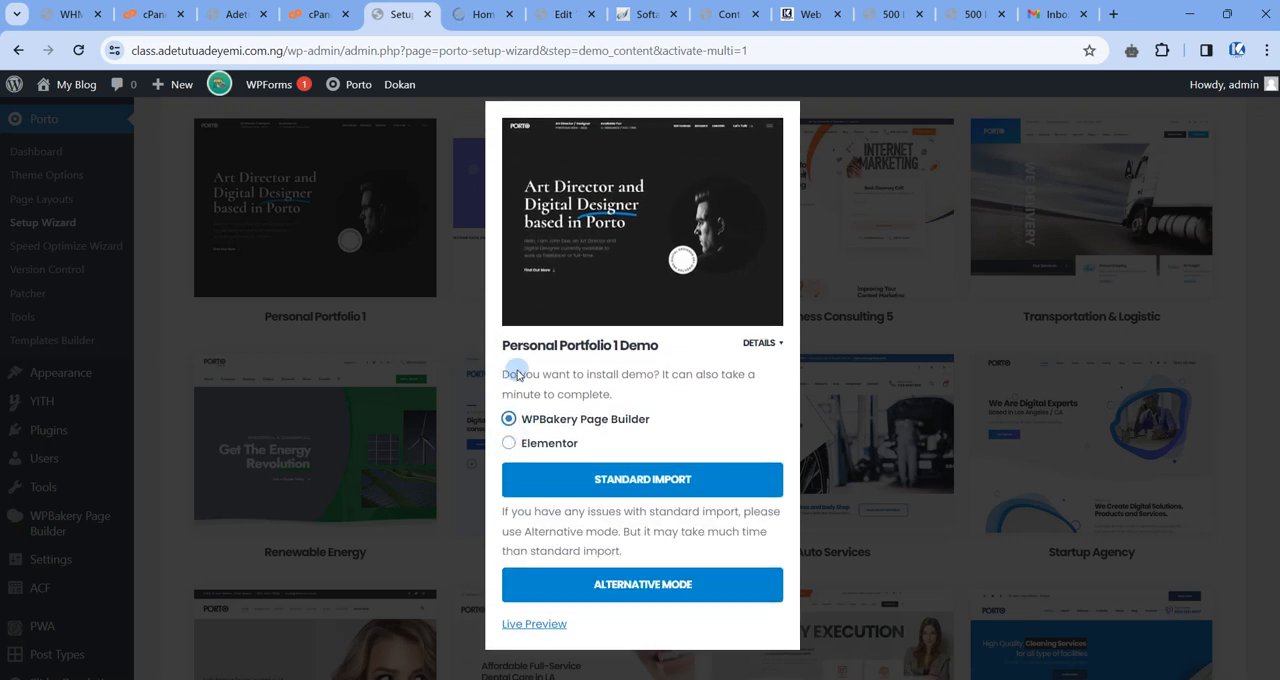
{"action": "left_click", "coordinate": [458, 311]}
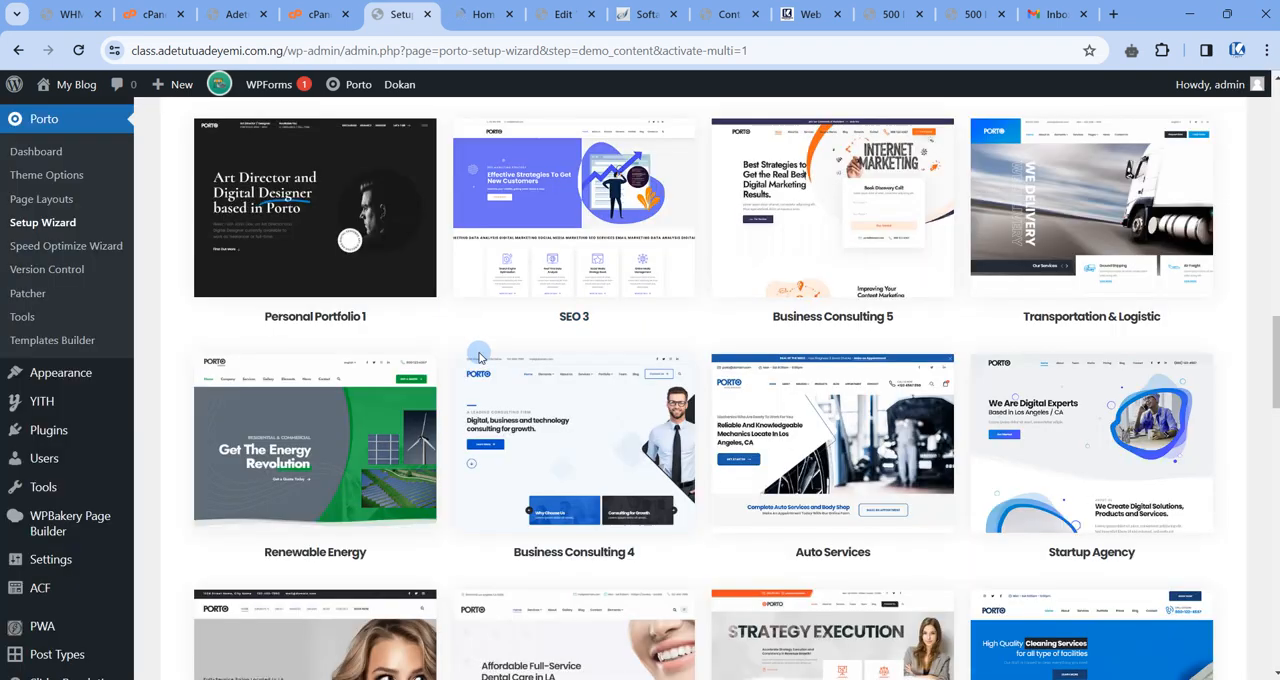
Examine the live preview of the Personal Portfolio 1 demo, from the hero area to the project section.
{"action": "scroll", "coordinate": [479, 353], "scroll_direction": "up", "scroll_amount": 5}
{"action": "left_click", "coordinate": [474, 14]}
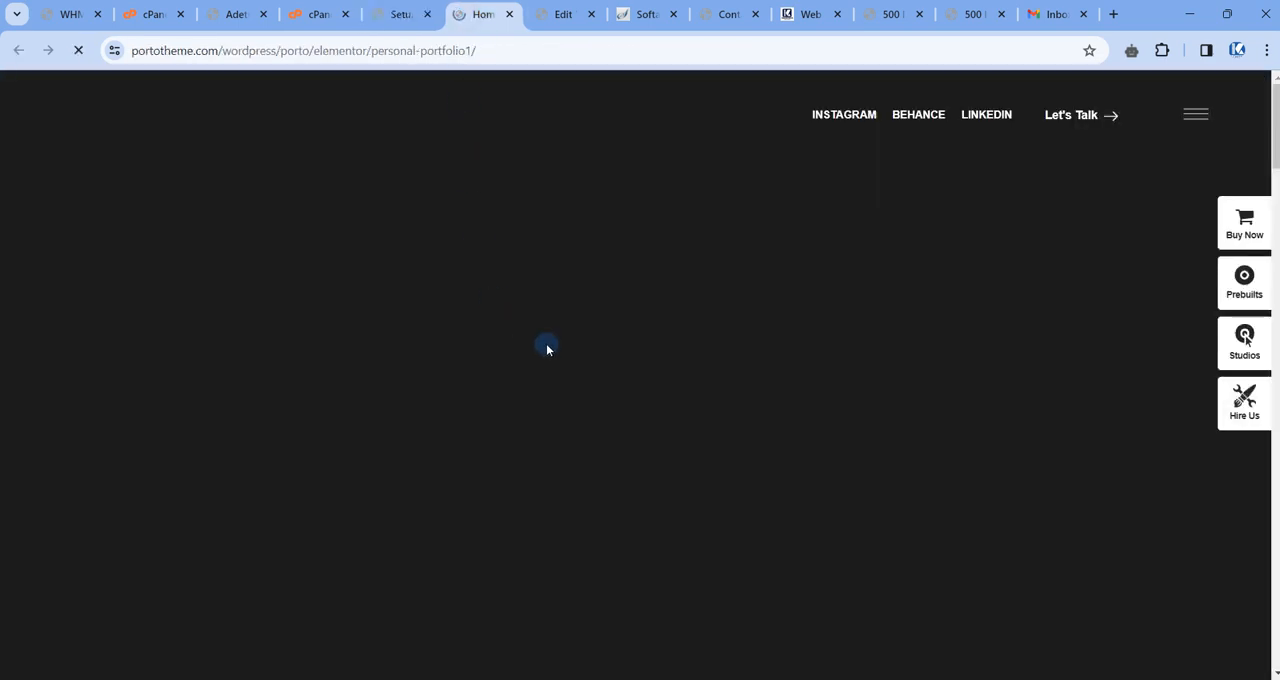
{"action": "scroll", "coordinate": [548, 350], "scroll_direction": "down", "scroll_amount": 10}
{"action": "scroll", "coordinate": [550, 352], "scroll_direction": "up", "scroll_amount": 10}
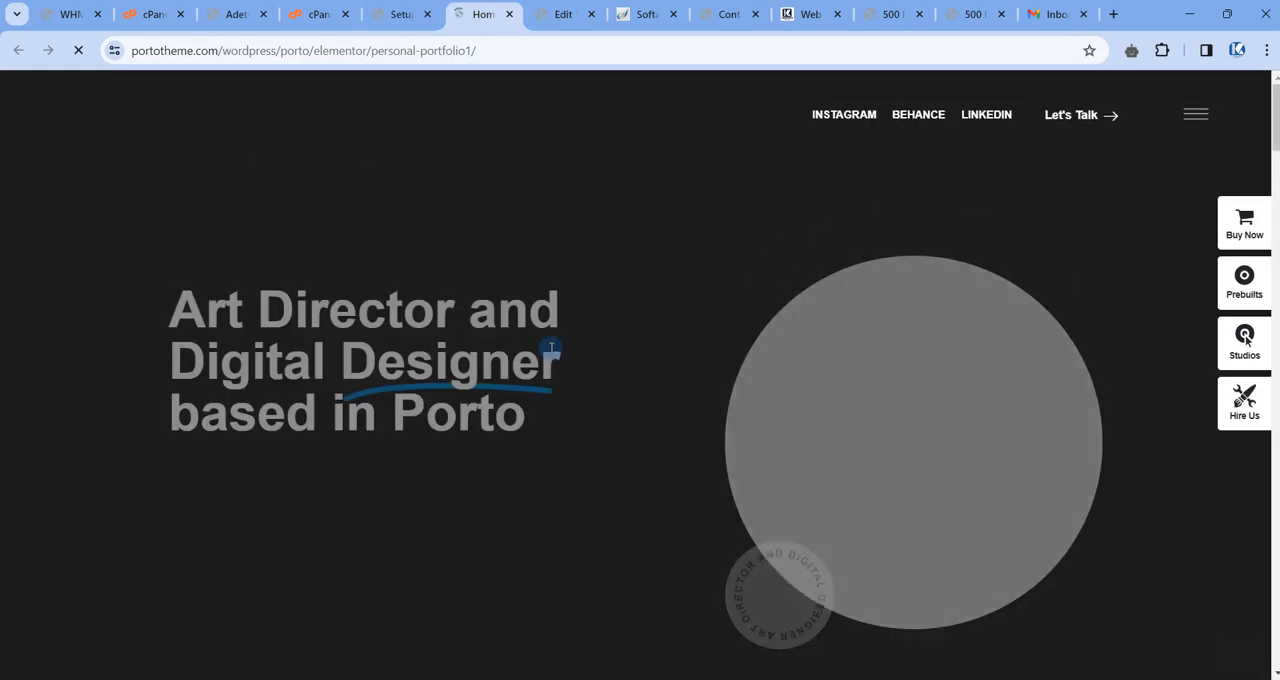
{"action": "scroll", "coordinate": [552, 351], "scroll_direction": "down", "scroll_amount": 3}
{"action": "scroll", "coordinate": [552, 351], "scroll_direction": "up", "scroll_amount": 3}
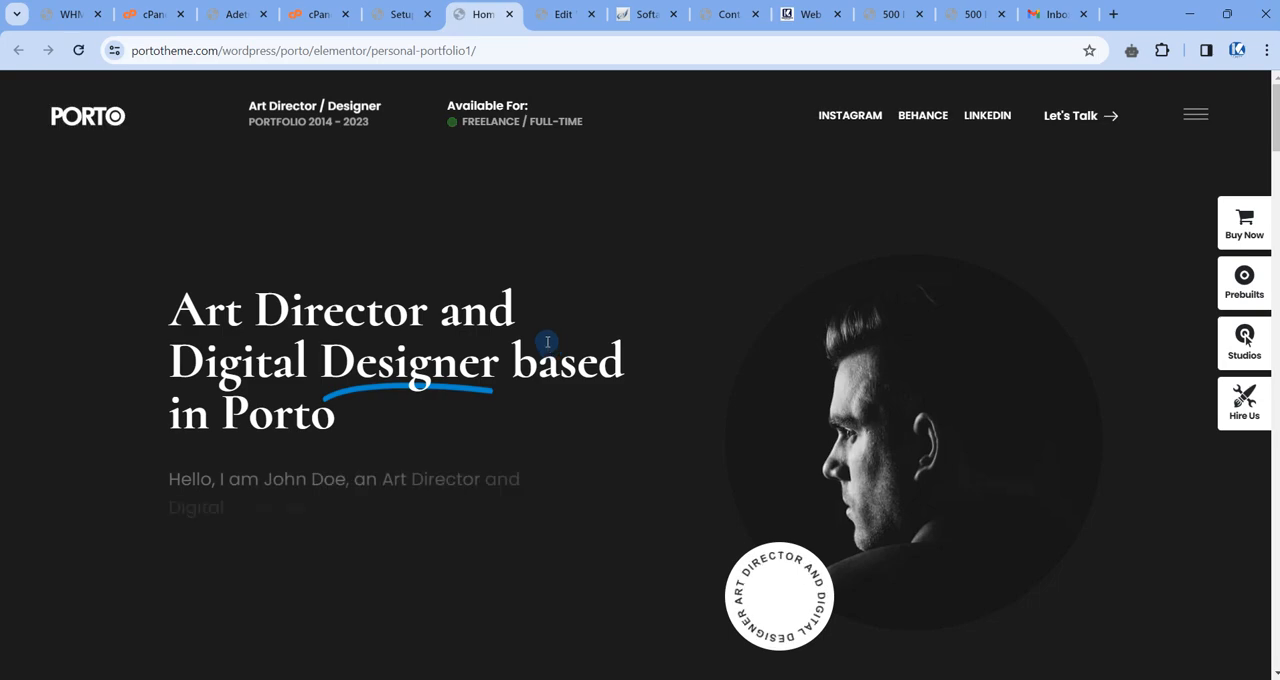
{"action": "scroll", "coordinate": [631, 377], "scroll_direction": "down", "scroll_amount": 5}
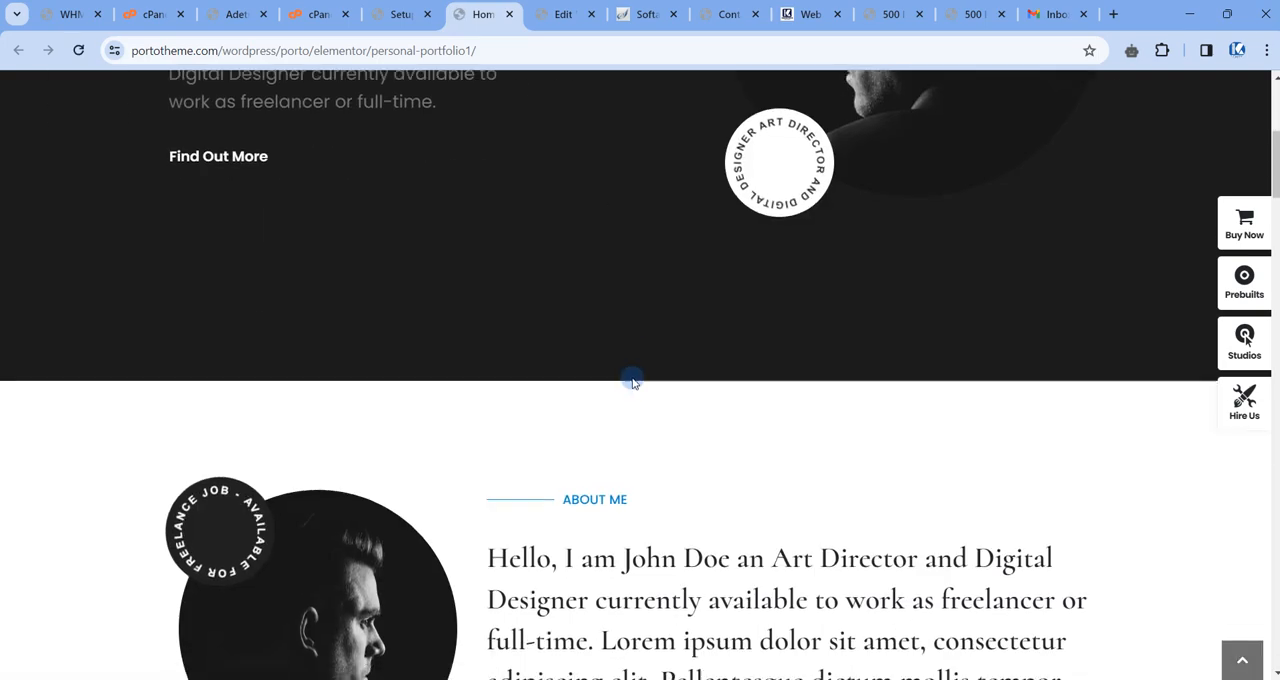
{"action": "scroll", "coordinate": [631, 381], "scroll_direction": "down", "scroll_amount": 12}
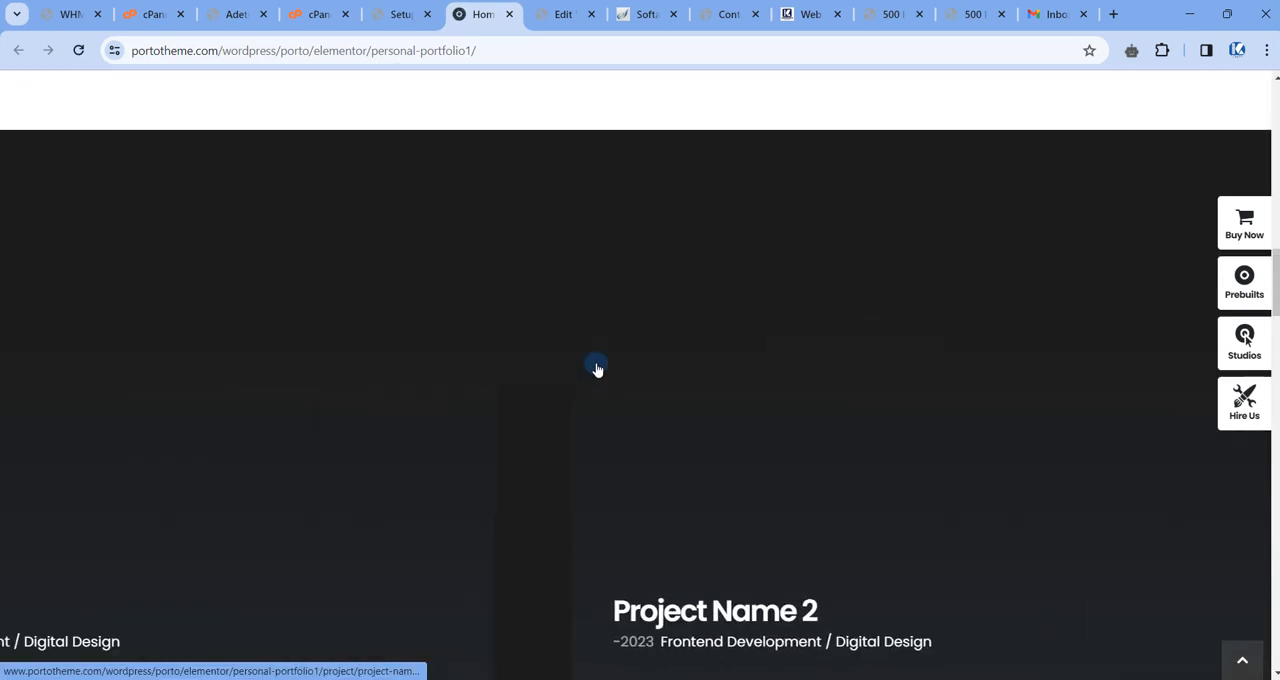
{"action": "scroll", "coordinate": [596, 366], "scroll_direction": "up", "scroll_amount": 17}
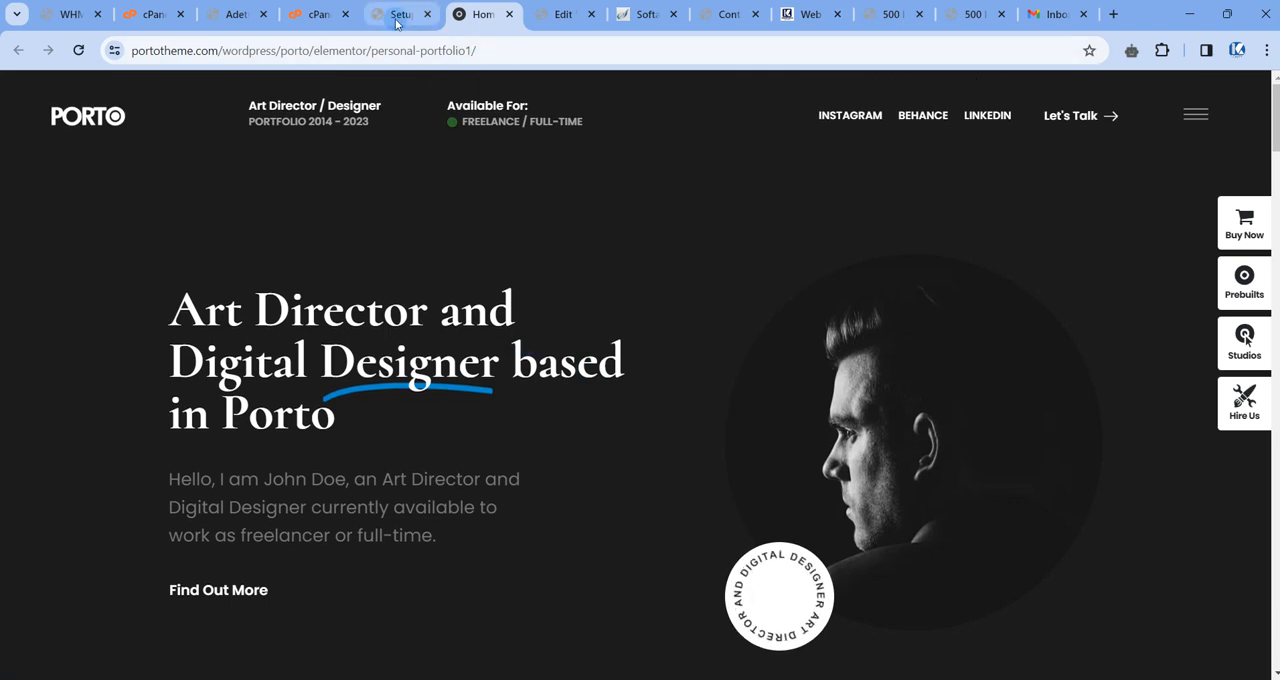
Return to the setup wizard, filter the demos by Portfolio and look through them.
{"action": "left_click", "coordinate": [396, 16]}
{"action": "scroll", "coordinate": [551, 277], "scroll_direction": "down", "scroll_amount": 2}
{"action": "scroll", "coordinate": [352, 293], "scroll_direction": "up", "scroll_amount": 3}
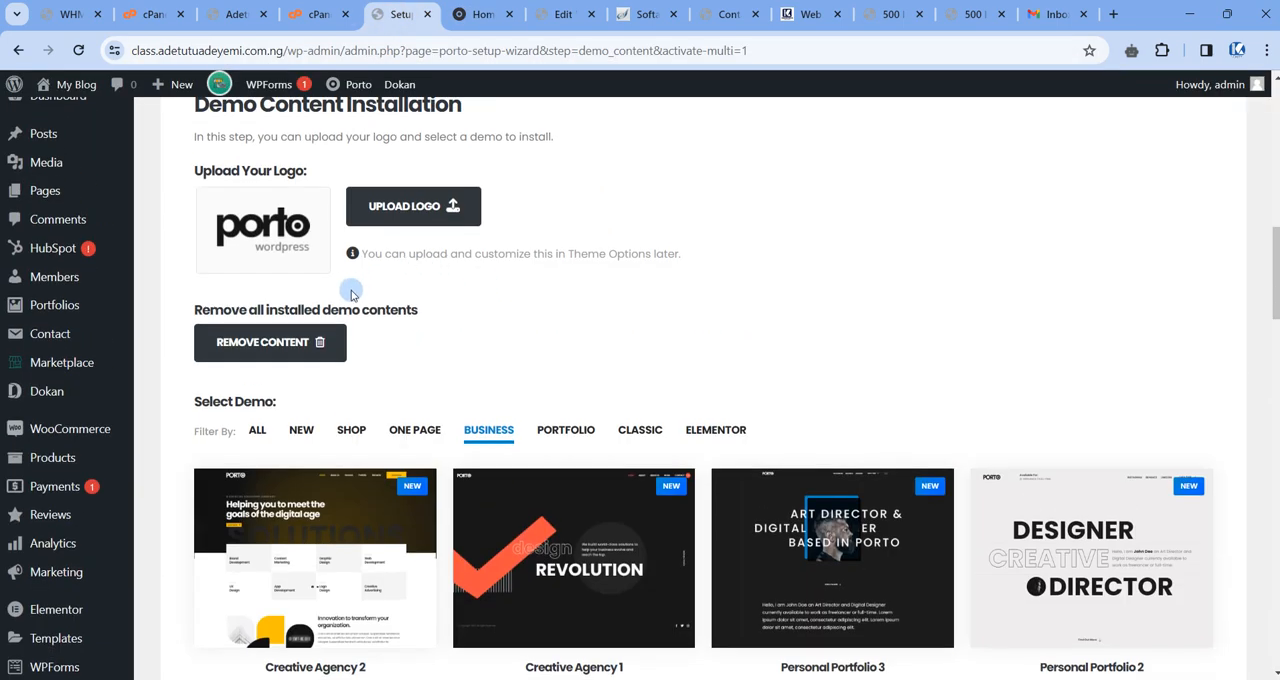
{"action": "left_click", "coordinate": [565, 429]}
{"action": "scroll", "coordinate": [574, 357], "scroll_direction": "down", "scroll_amount": 3}
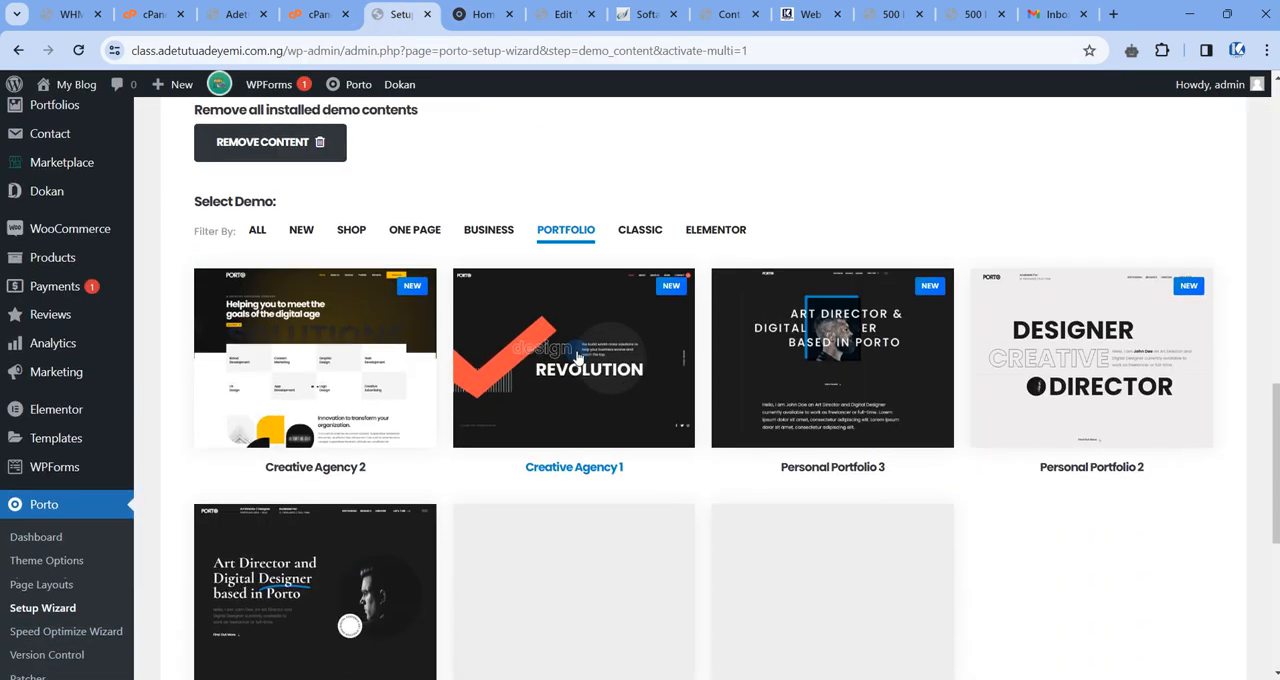
{"action": "scroll", "coordinate": [411, 345], "scroll_direction": "up", "scroll_amount": 3}
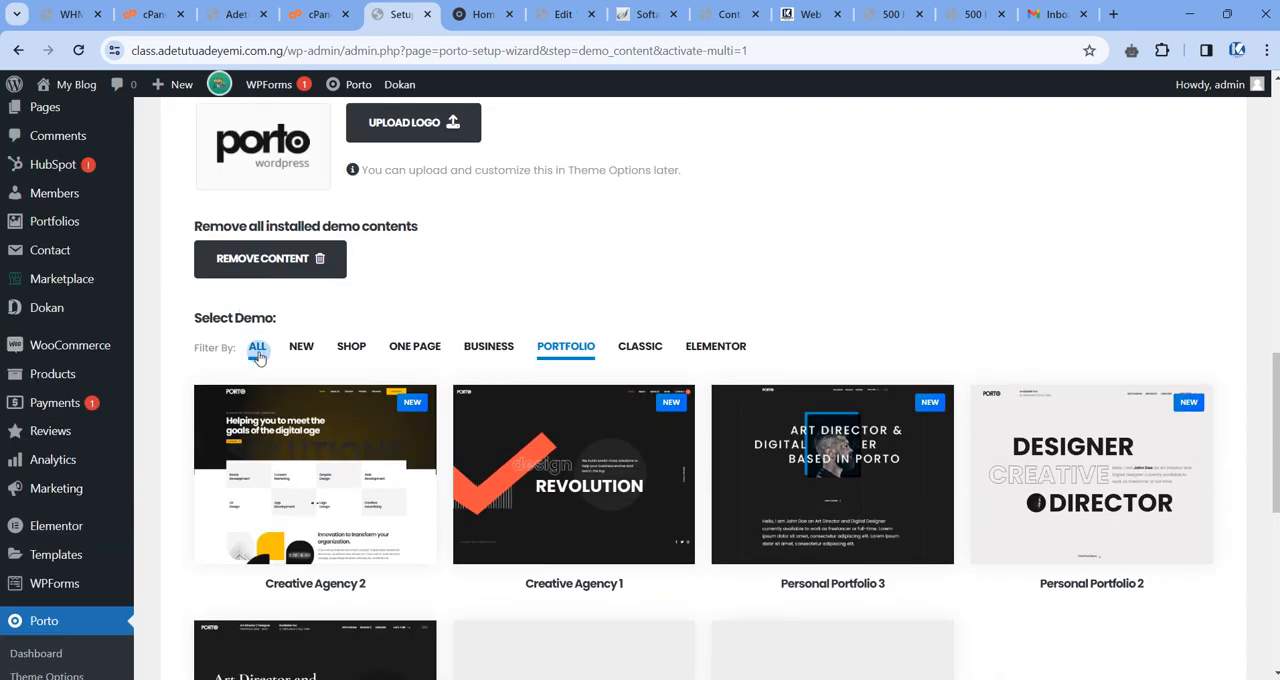
Filter the demos by Shop and look through the available shop designs.
{"action": "left_click", "coordinate": [257, 347]}
{"action": "left_click", "coordinate": [351, 346]}
{"action": "scroll", "coordinate": [855, 445], "scroll_direction": "down", "scroll_amount": 2}
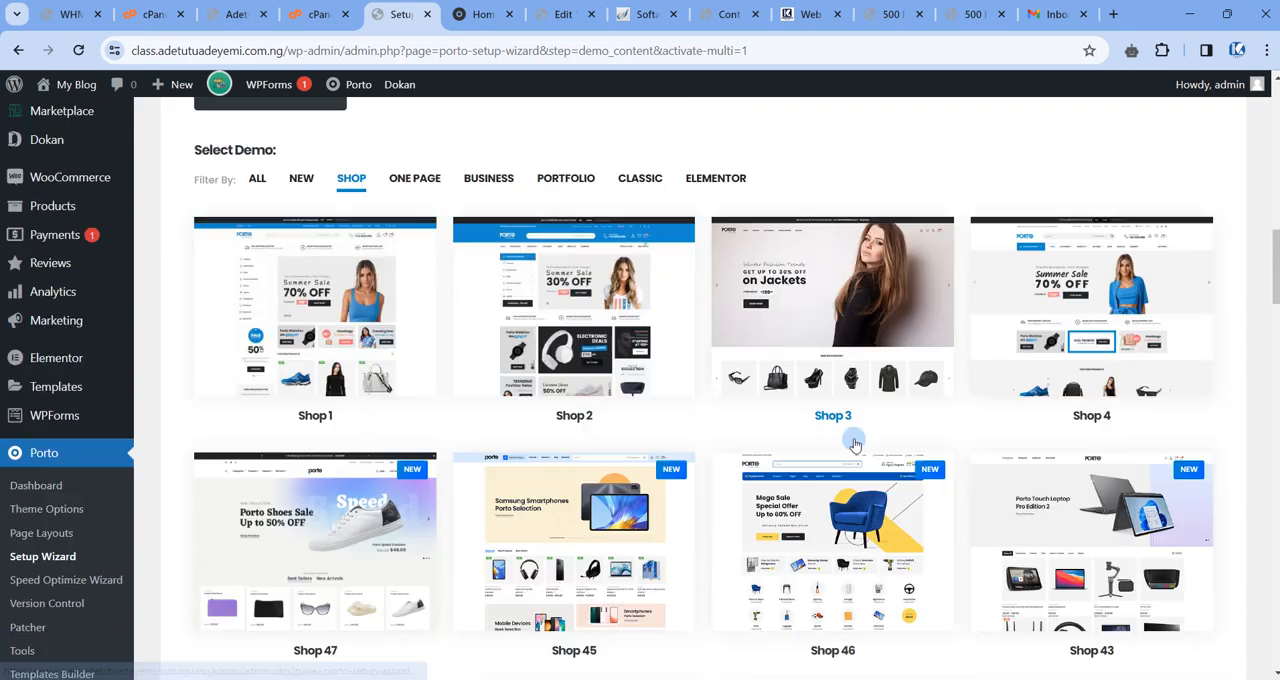
{"action": "scroll", "coordinate": [855, 445], "scroll_direction": "down", "scroll_amount": 2}
{"action": "scroll", "coordinate": [620, 365], "scroll_direction": "down", "scroll_amount": 2}
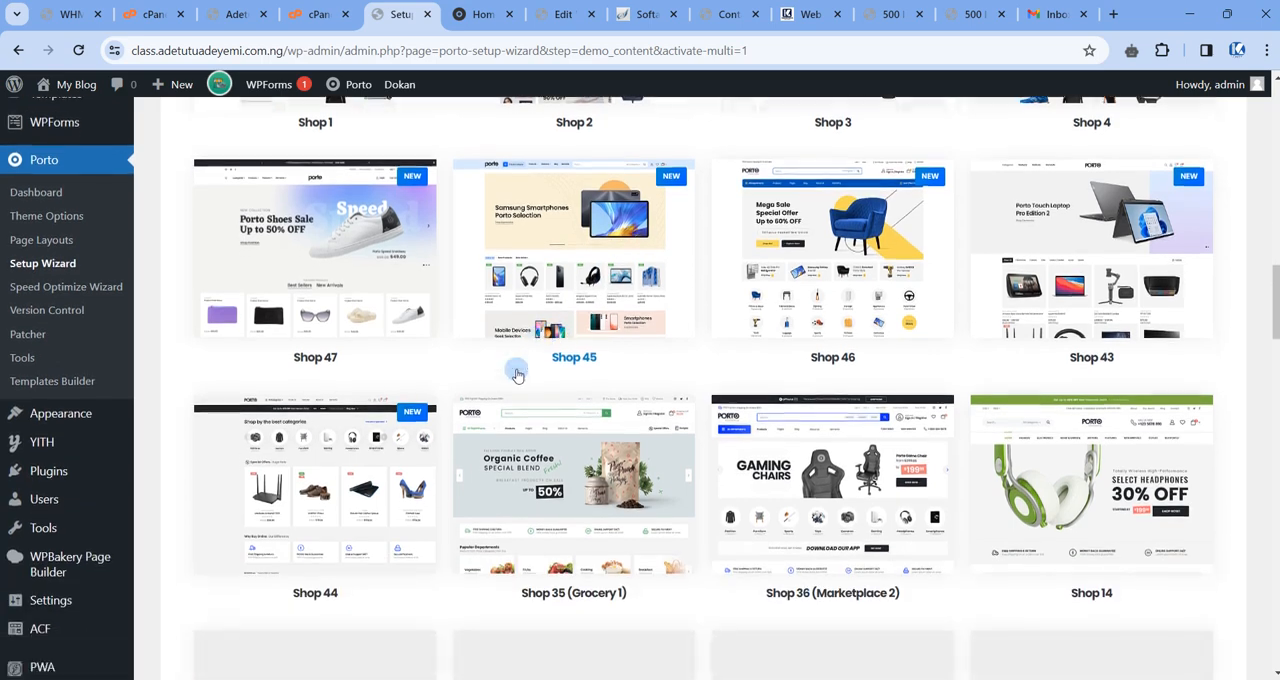
{"action": "scroll", "coordinate": [517, 375], "scroll_direction": "down", "scroll_amount": 2}
Open the Shop 35 (Grocery 1) demo details, launch its live preview and return to the setup wizard.
{"action": "left_click", "coordinate": [551, 383]}
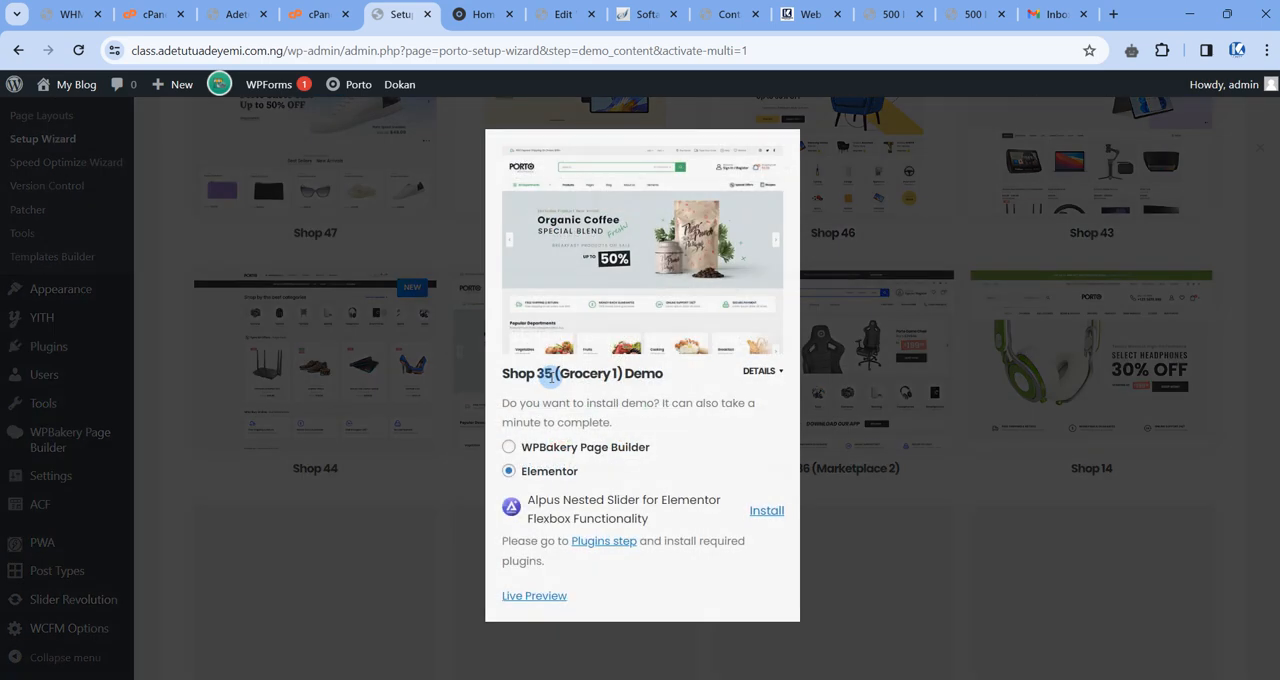
{"action": "left_click", "coordinate": [537, 597]}
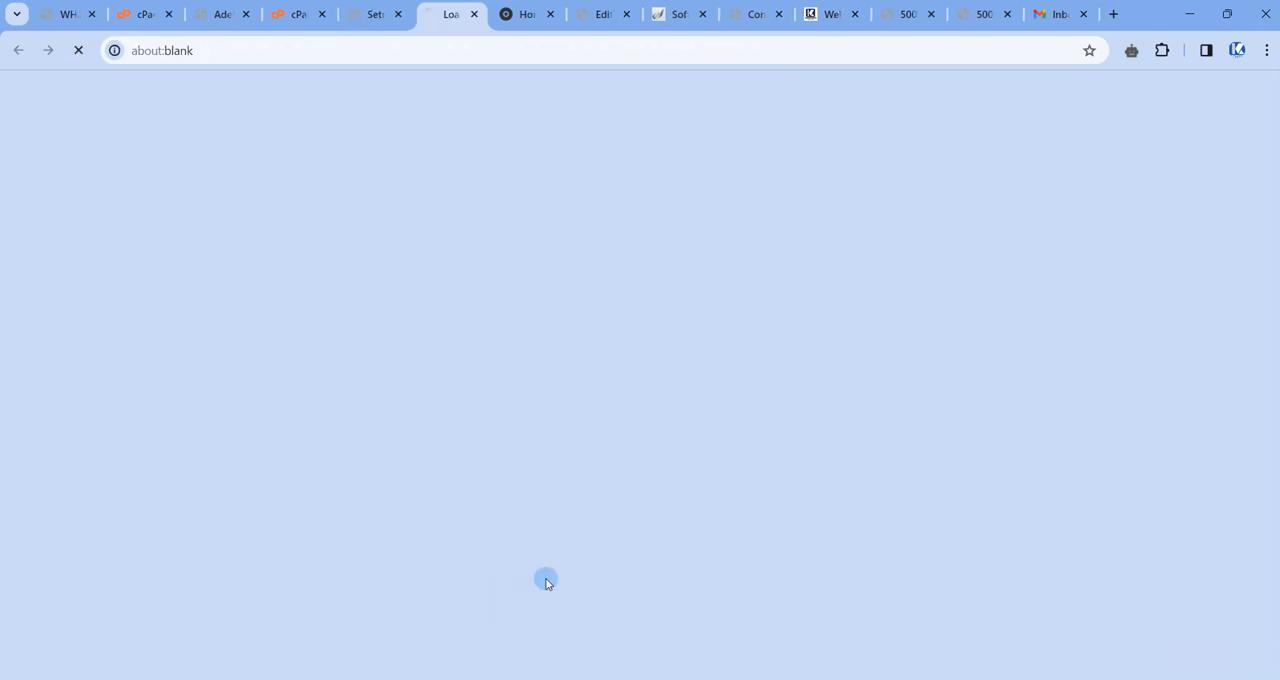
{"action": "left_click", "coordinate": [375, 14]}
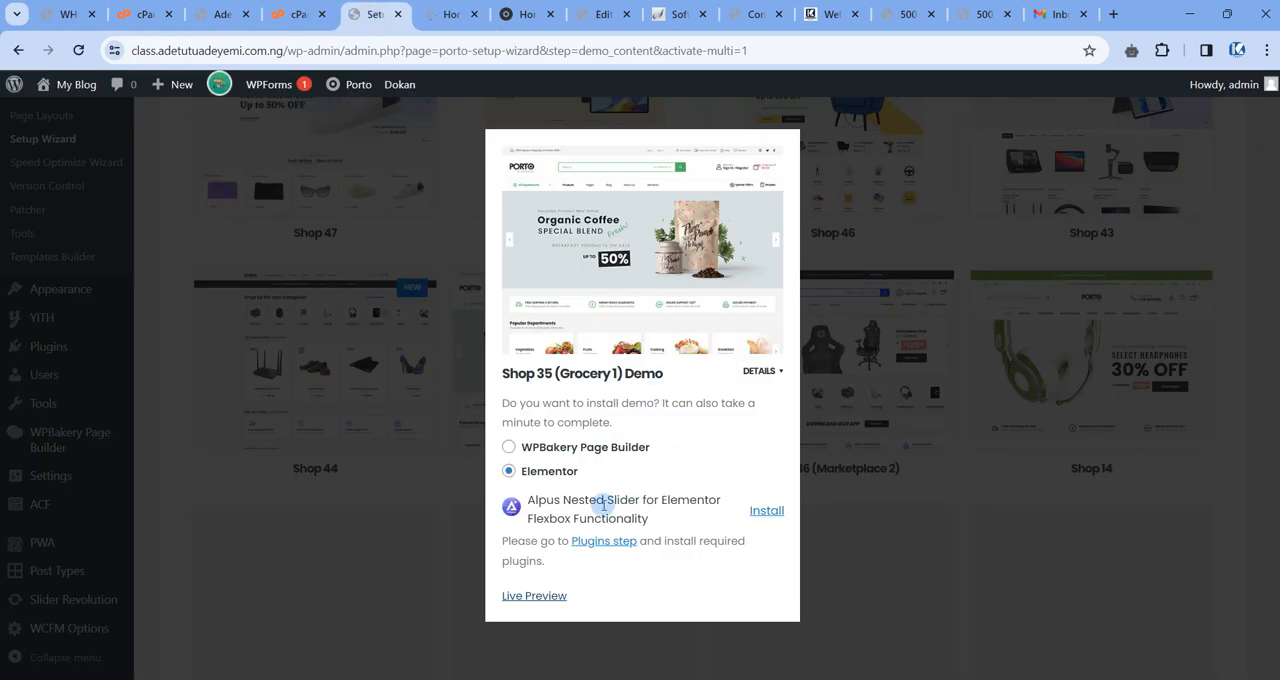
Check the Shop 35 live preview, then return to the setup wizard and close the demo details.
{"action": "left_click", "coordinate": [428, 14]}
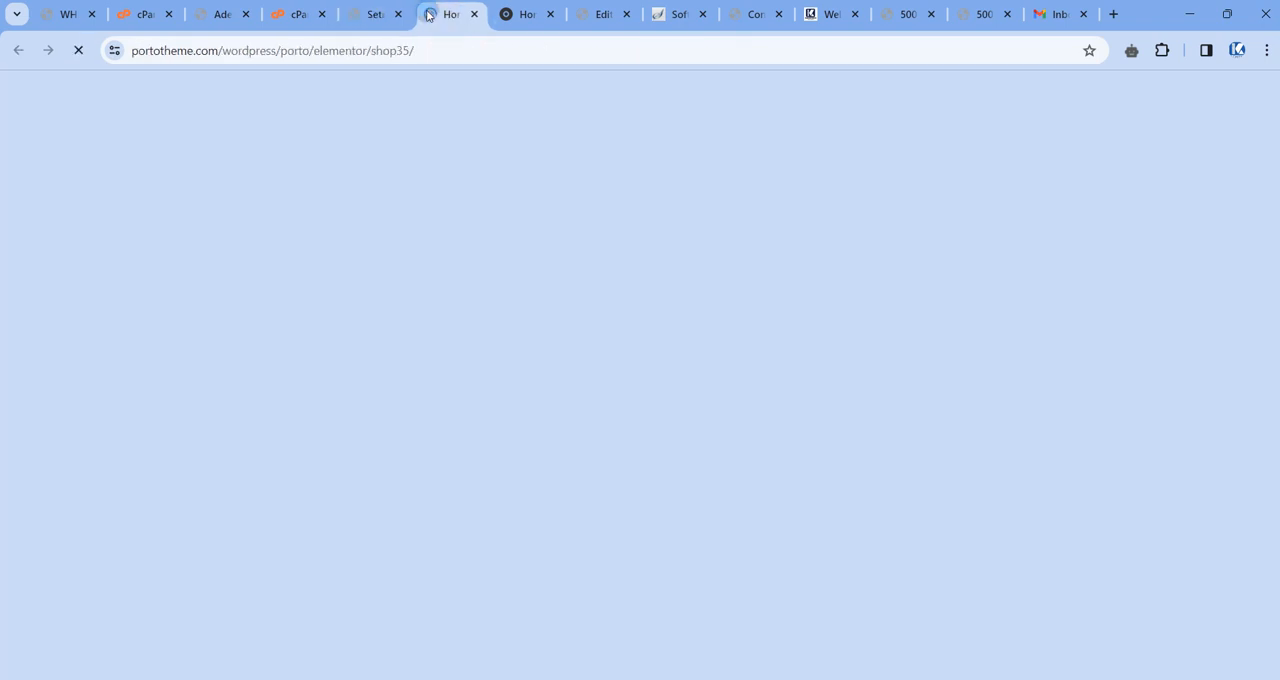
{"action": "left_click", "coordinate": [371, 13]}
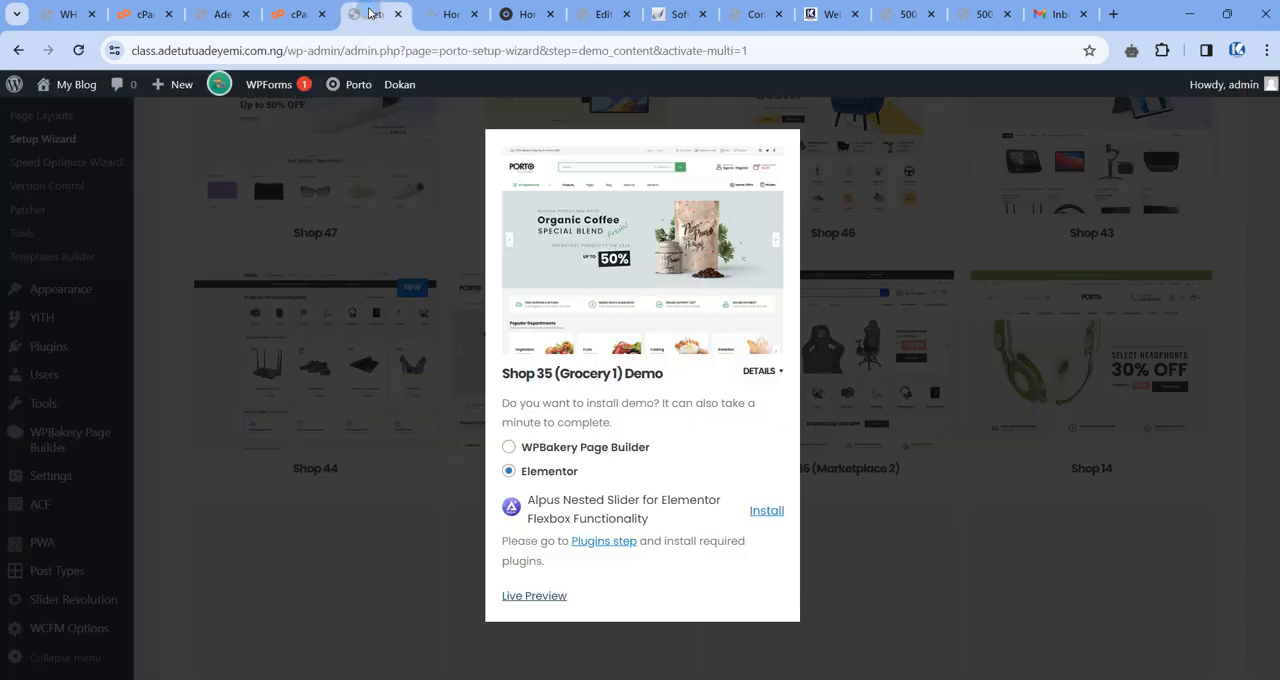
{"action": "left_click", "coordinate": [884, 565]}
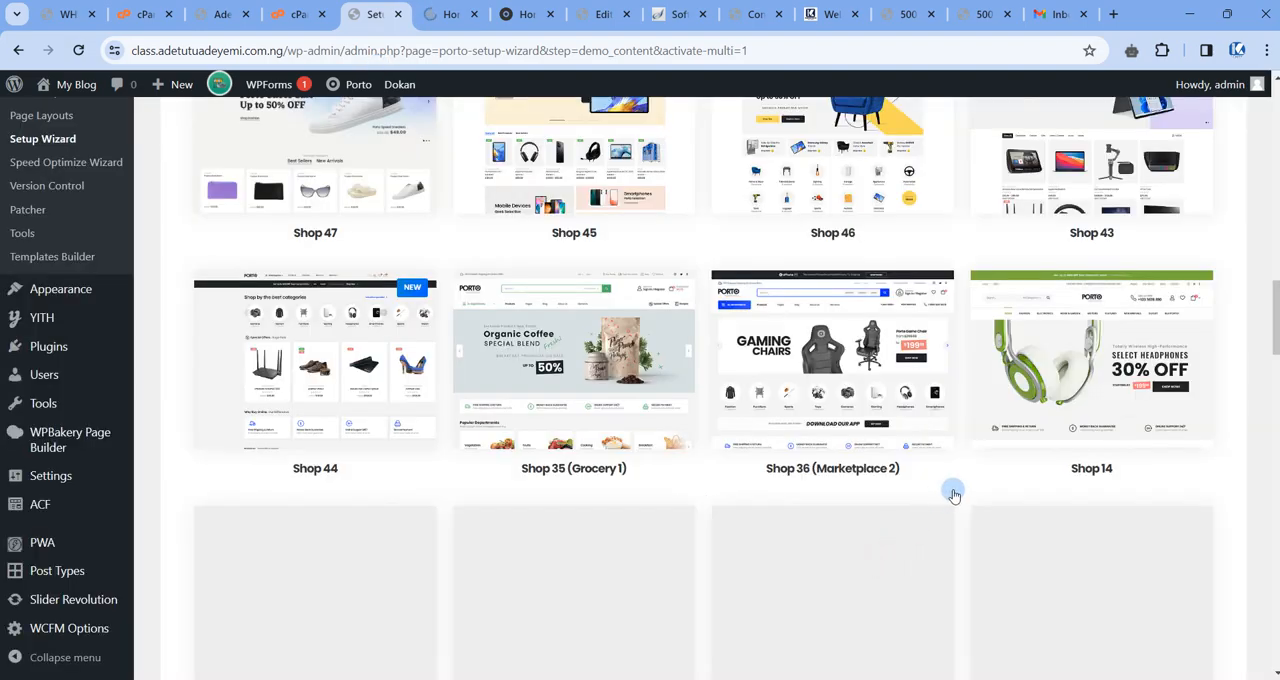
Decline the PWA for WP update subscription and dismiss the HubSpot and MailOptin notices above the setup wizard.
{"action": "scroll", "coordinate": [951, 491], "scroll_direction": "up", "scroll_amount": 10}
{"action": "scroll", "coordinate": [953, 442], "scroll_direction": "up", "scroll_amount": 10}
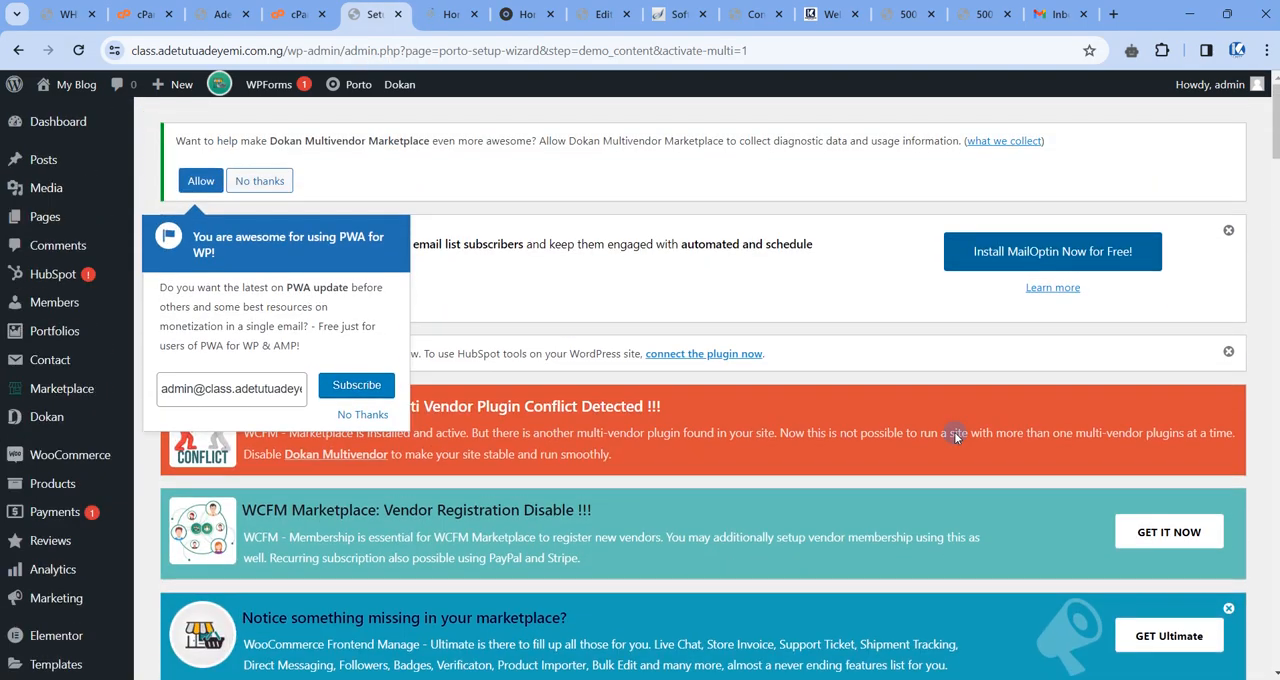
{"action": "left_click", "coordinate": [368, 414]}
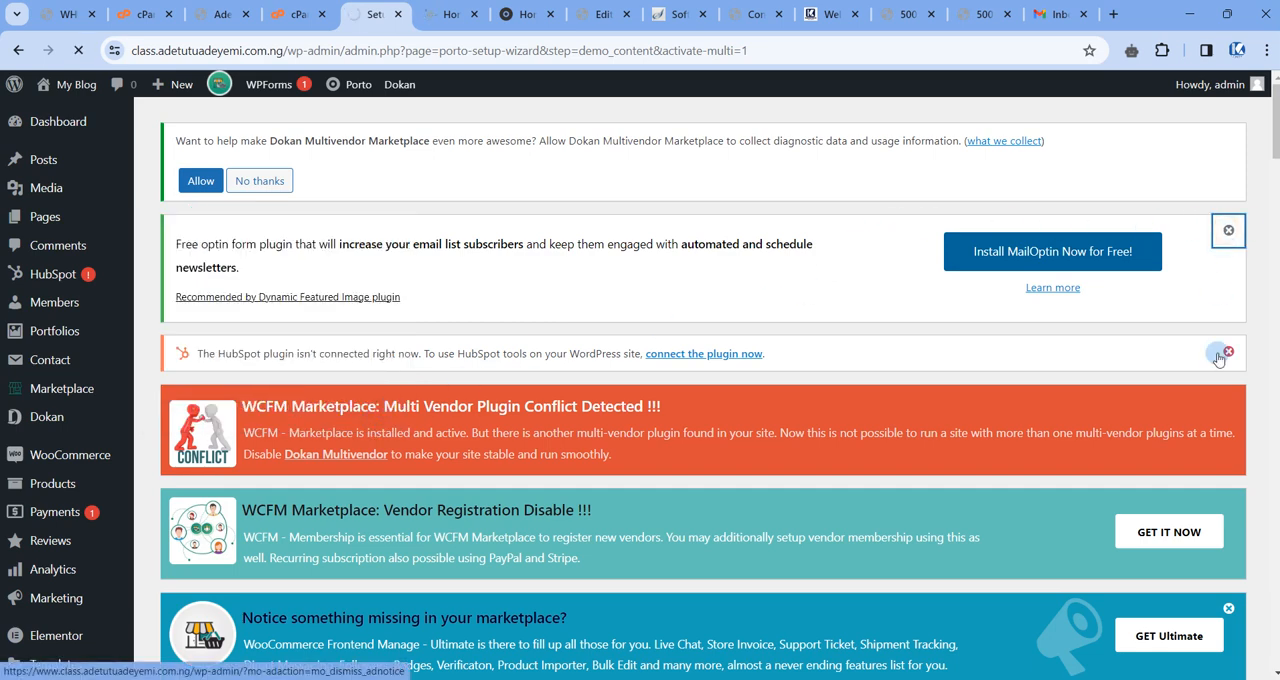
{"action": "left_click", "coordinate": [1228, 351]}
{"action": "left_click", "coordinate": [1228, 230]}
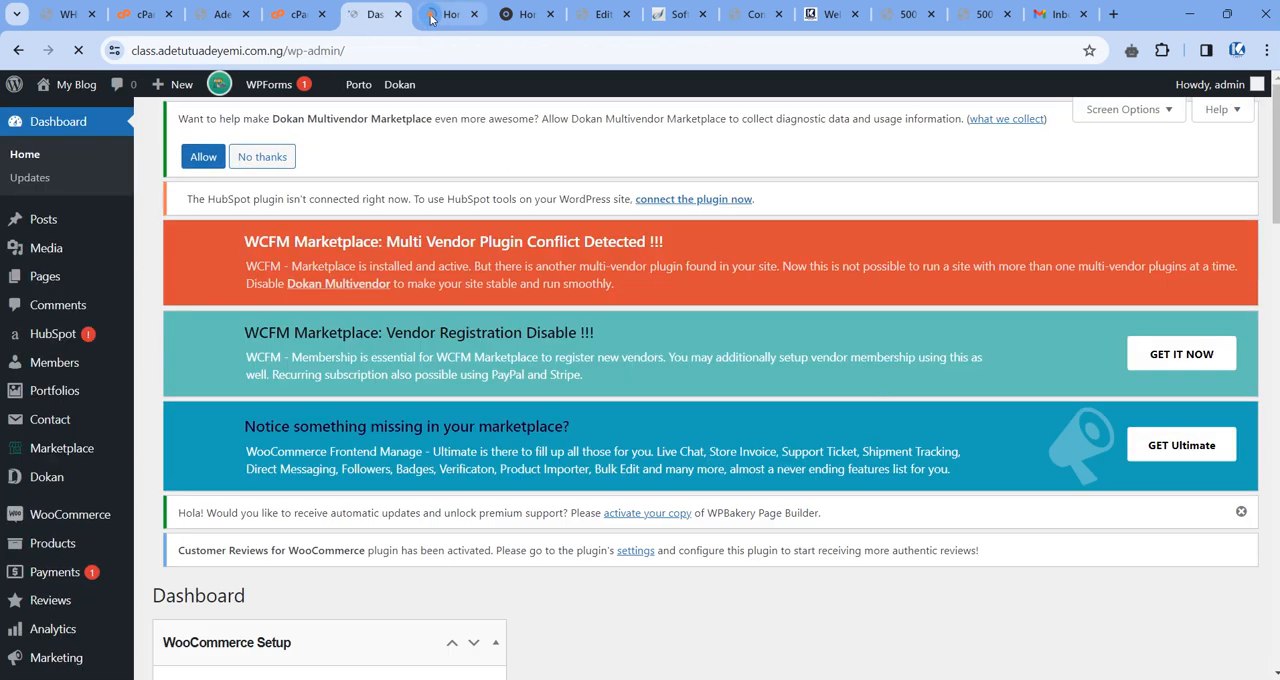
Examine the Shop 35 demo's live preview, from the header and hero banner to the Most Popular products.
{"action": "left_click", "coordinate": [430, 18]}
{"action": "scroll", "coordinate": [1034, 394], "scroll_direction": "down", "scroll_amount": 5}
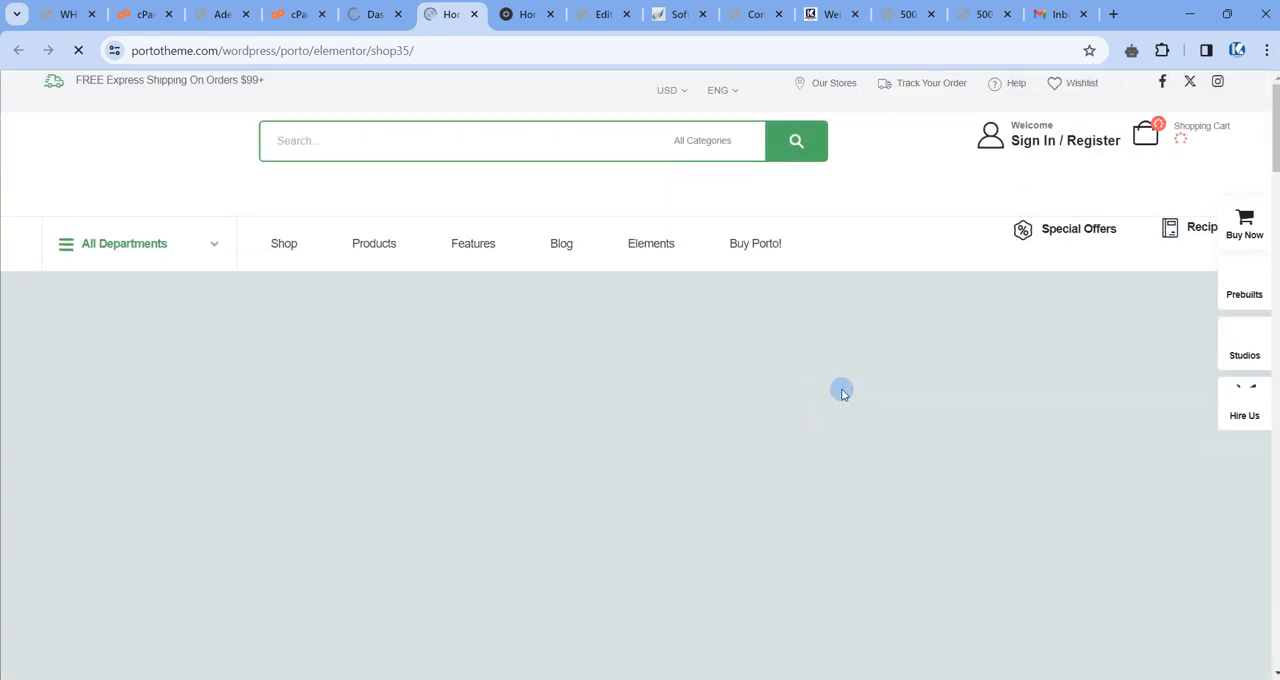
{"action": "scroll", "coordinate": [524, 316], "scroll_direction": "down", "scroll_amount": 13}
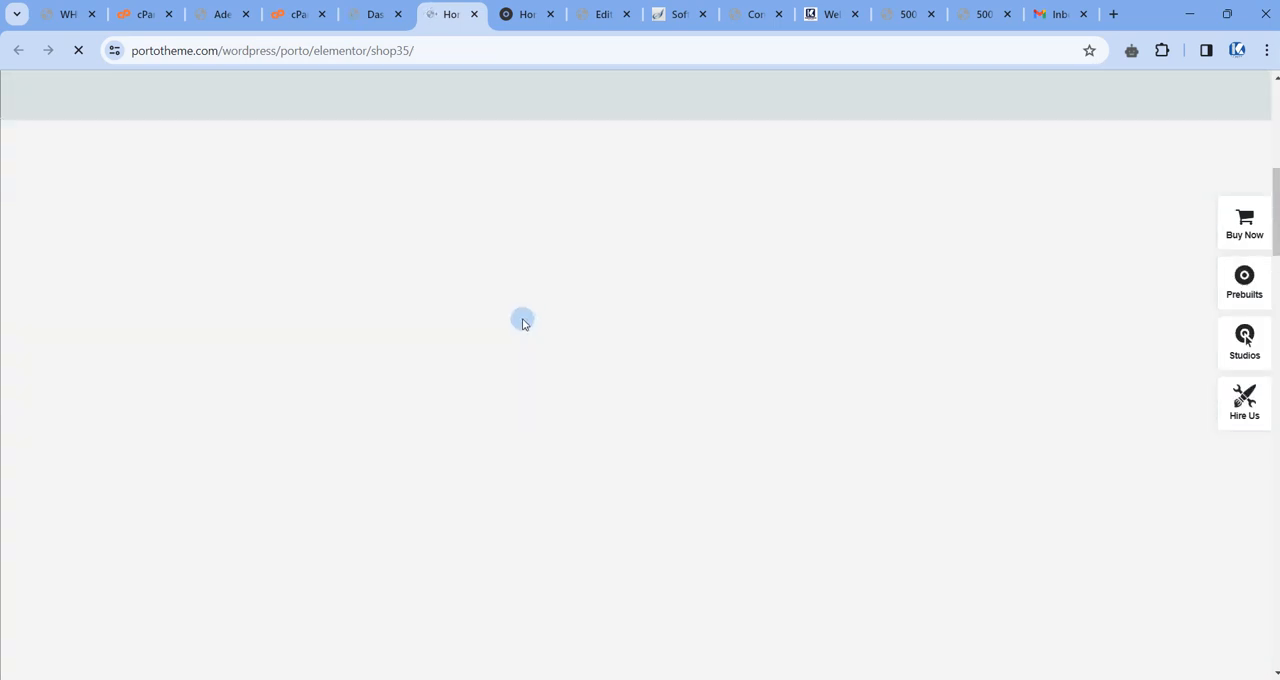
{"action": "scroll", "coordinate": [523, 346], "scroll_direction": "up", "scroll_amount": 9}
{"action": "scroll", "coordinate": [525, 347], "scroll_direction": "up", "scroll_amount": 5}
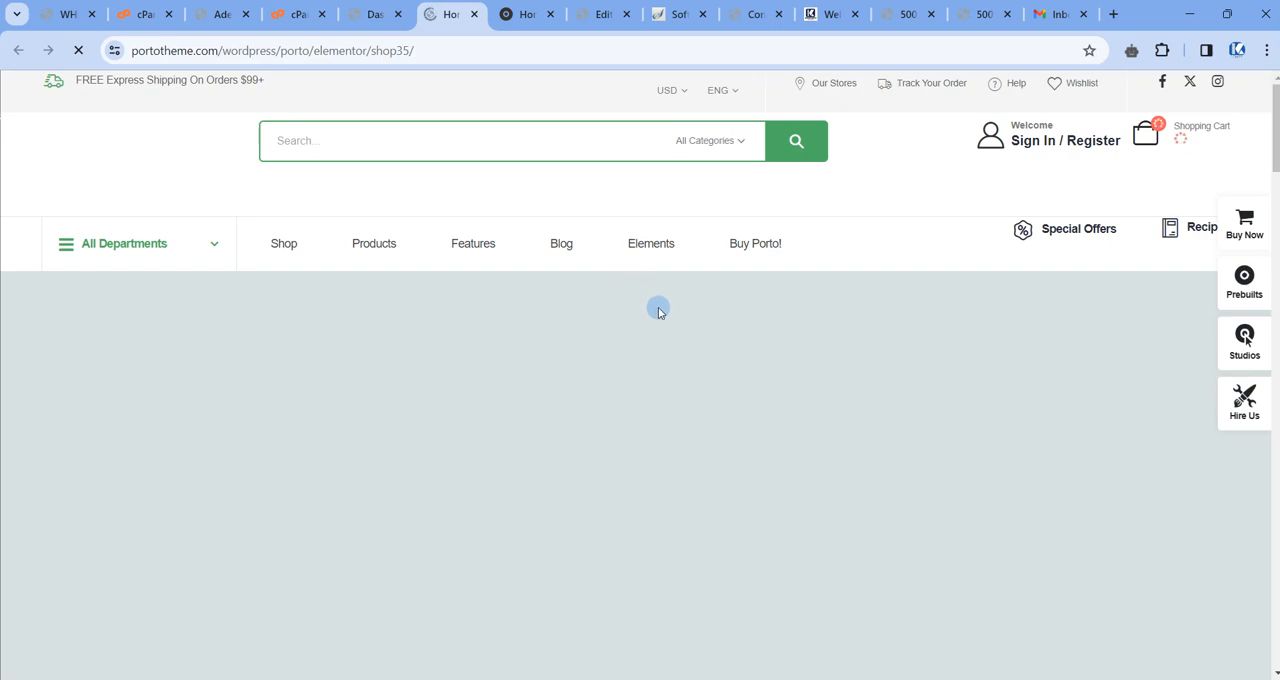
{"action": "scroll", "coordinate": [658, 312], "scroll_direction": "down", "scroll_amount": 8}
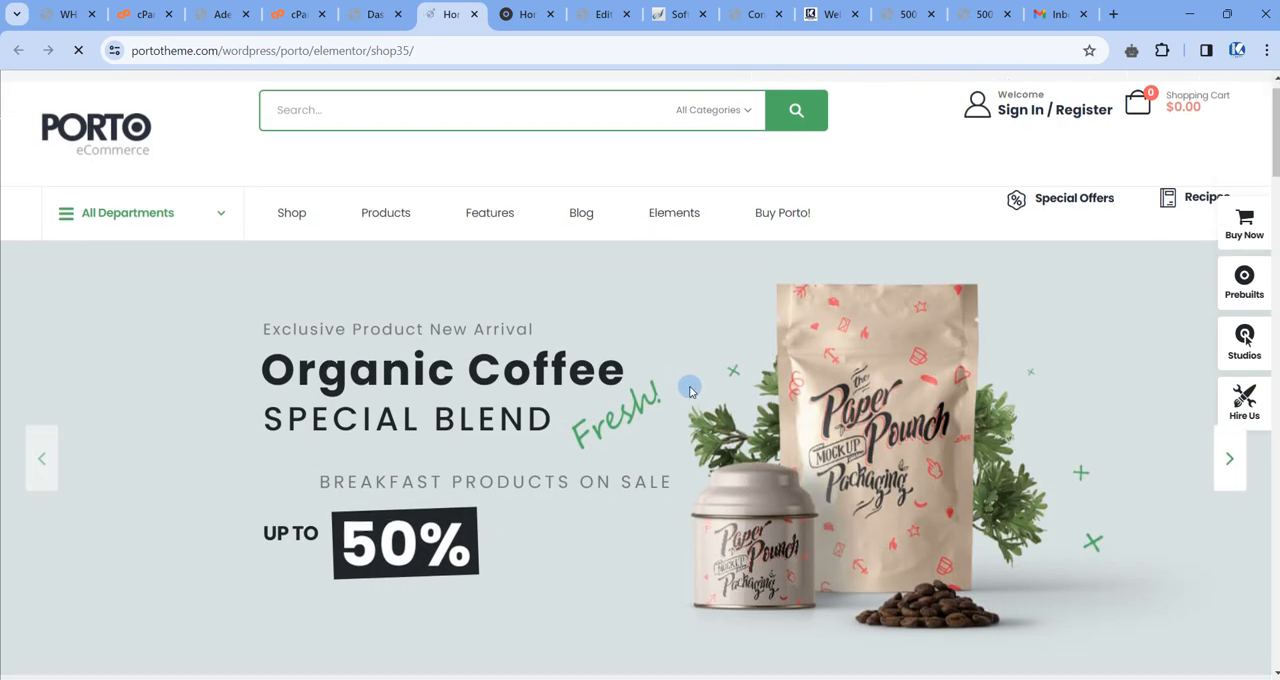
{"action": "scroll", "coordinate": [711, 383], "scroll_direction": "up", "scroll_amount": 4}
{"action": "scroll", "coordinate": [651, 522], "scroll_direction": "up", "scroll_amount": 4}
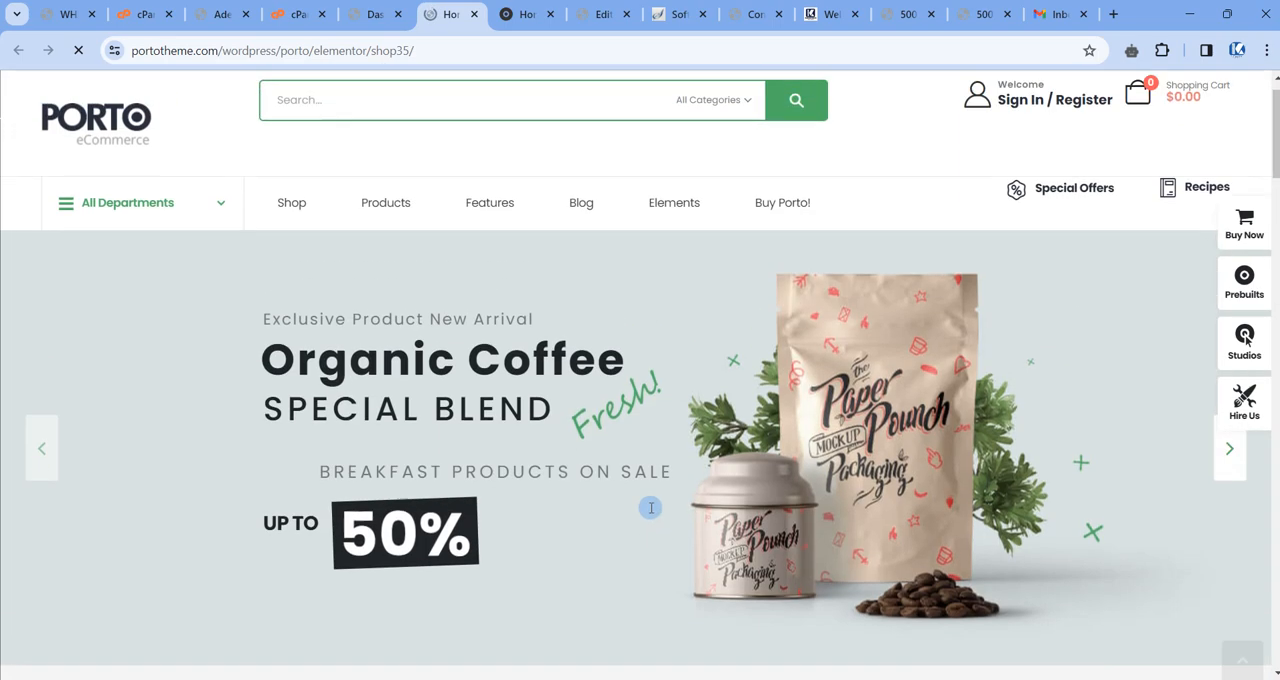
{"action": "scroll", "coordinate": [634, 503], "scroll_direction": "down", "scroll_amount": 10}
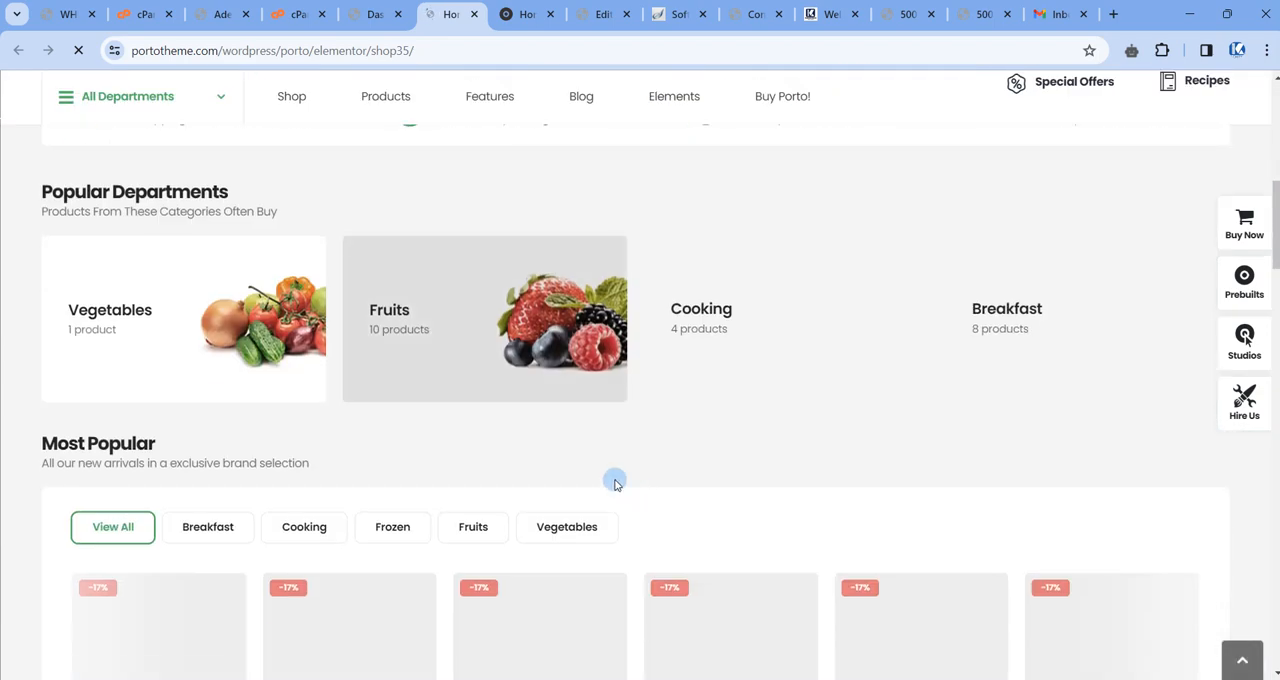
{"action": "scroll", "coordinate": [974, 343], "scroll_direction": "down", "scroll_amount": 3}
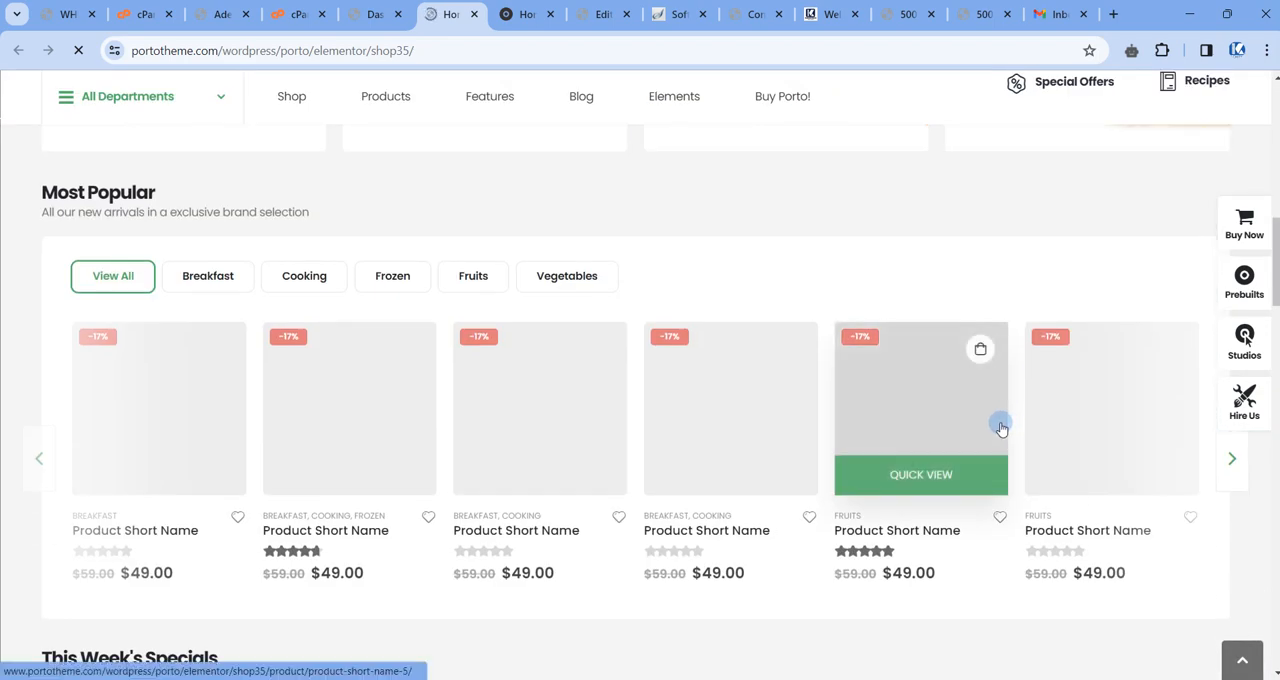
{"action": "scroll", "coordinate": [1000, 428], "scroll_direction": "up", "scroll_amount": 10}
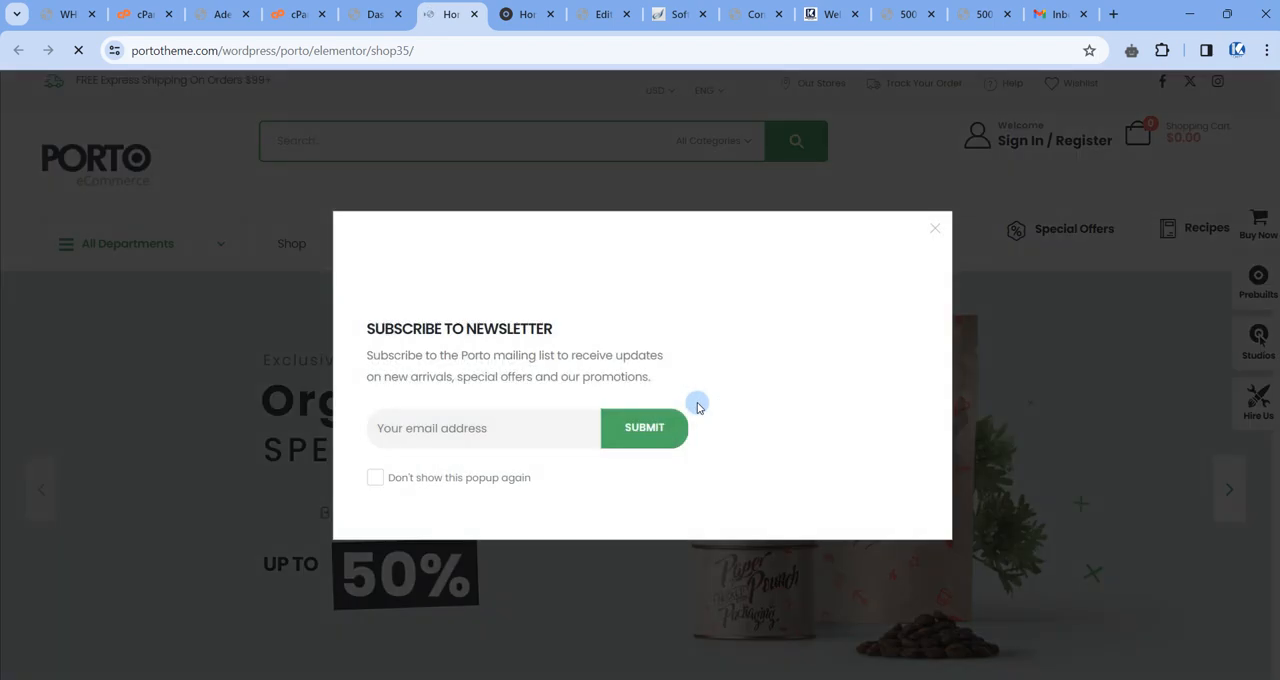
Close the newsletter popup and review the Shop 35 homepage's hero, department and product sections again.
{"action": "left_click", "coordinate": [934, 230]}
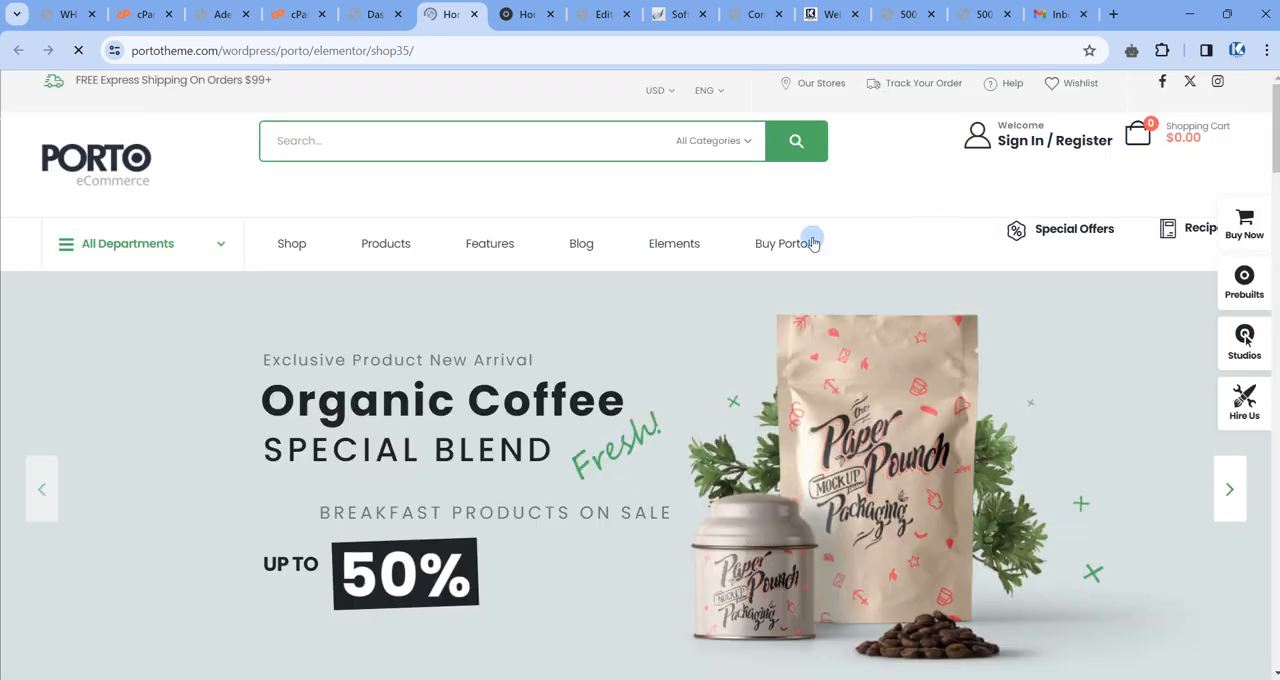
{"action": "scroll", "coordinate": [600, 380], "scroll_direction": "down", "scroll_amount": 10}
{"action": "scroll", "coordinate": [734, 409], "scroll_direction": "down", "scroll_amount": 3}
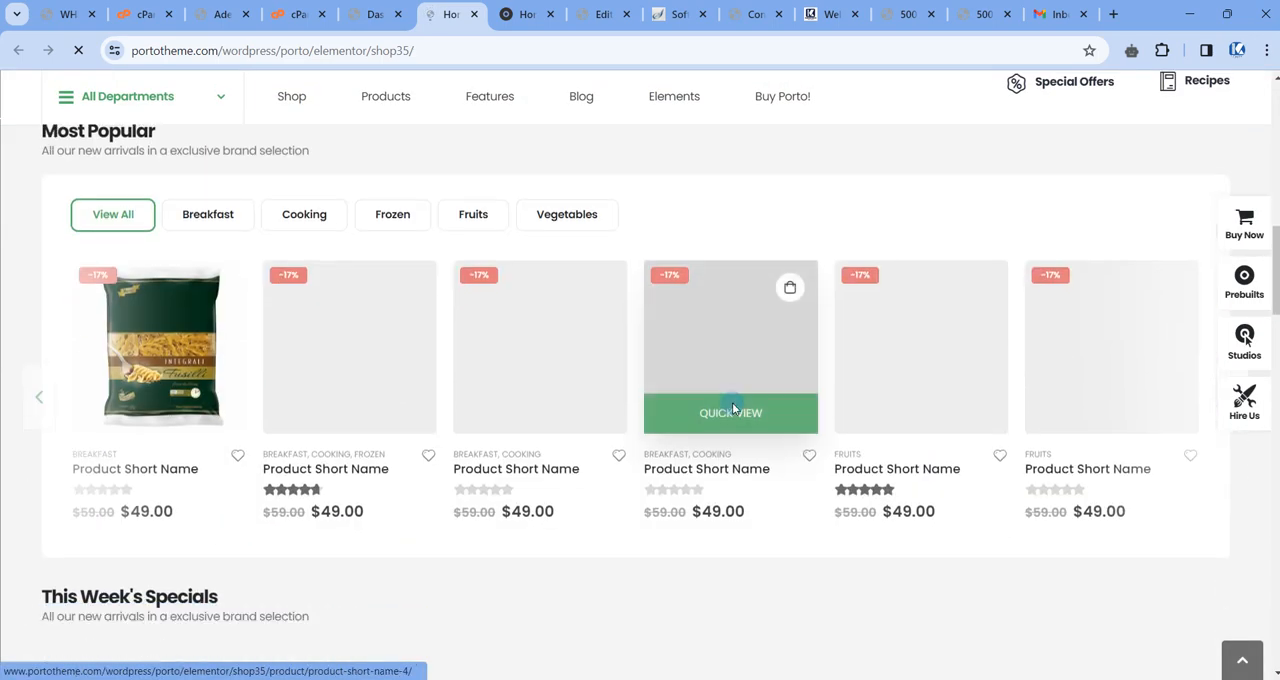
{"action": "scroll", "coordinate": [706, 414], "scroll_direction": "up", "scroll_amount": 2}
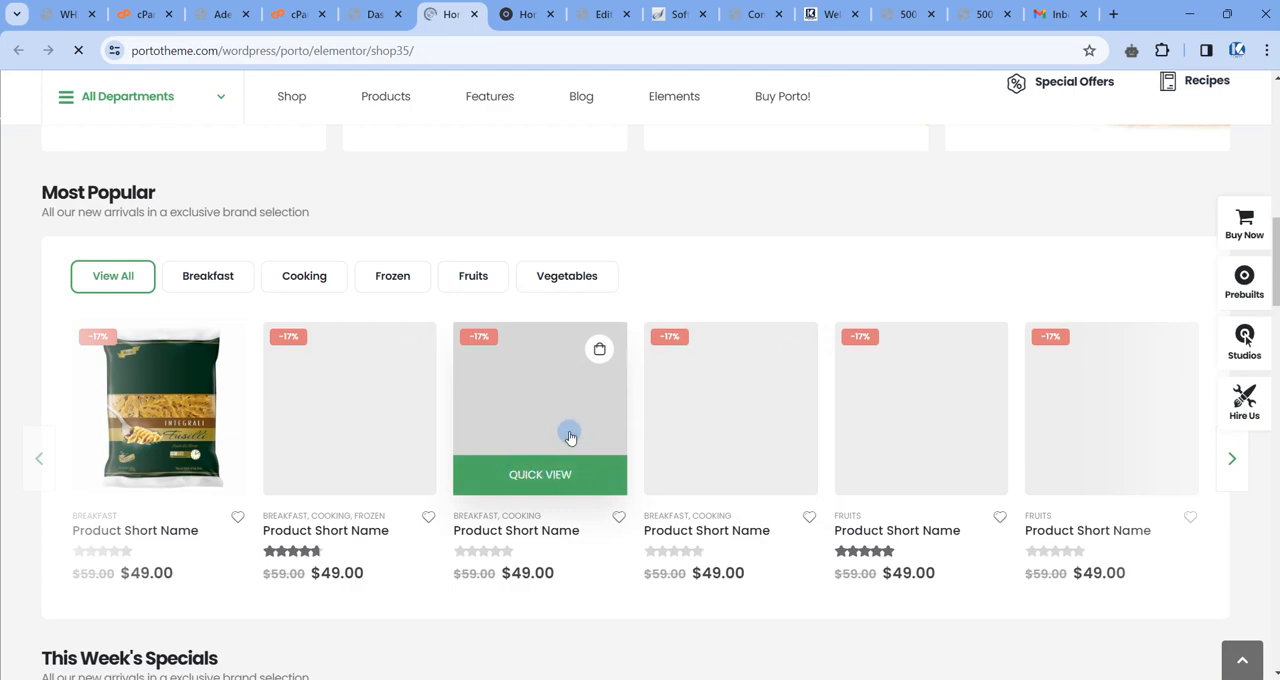
{"action": "scroll", "coordinate": [583, 420], "scroll_direction": "up", "scroll_amount": 10}
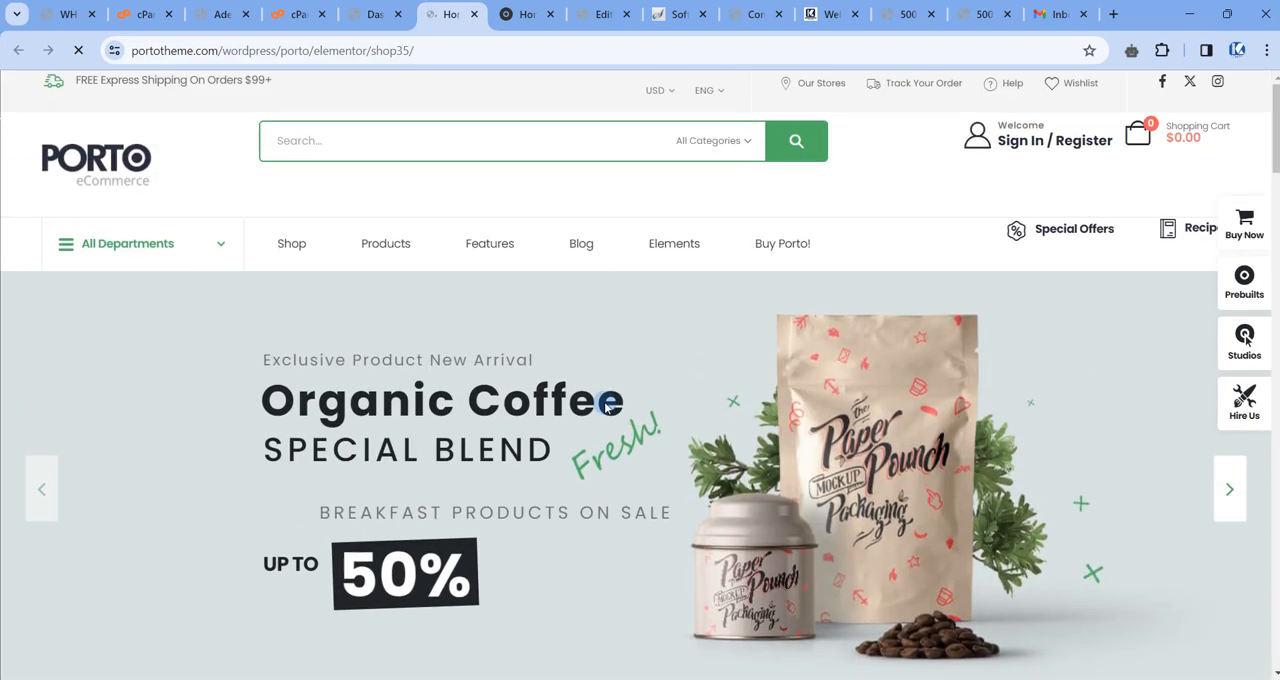
{"action": "scroll", "coordinate": [610, 400], "scroll_direction": "down", "scroll_amount": 10}
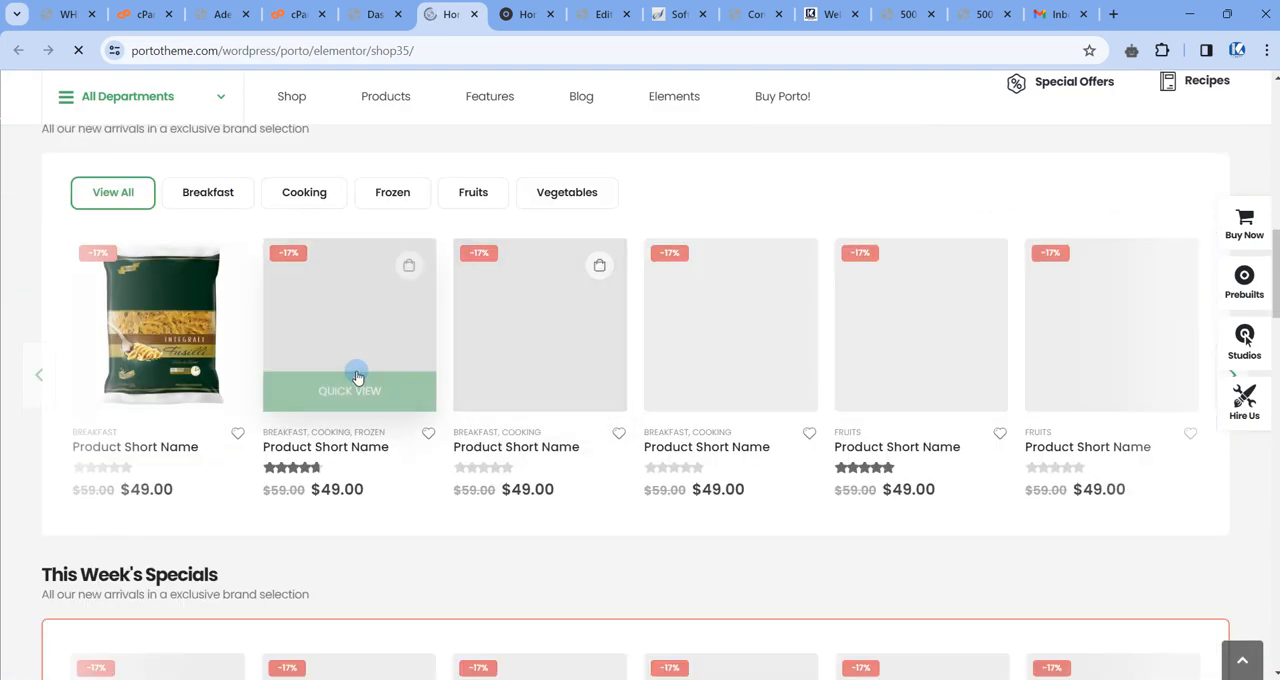
{"action": "scroll", "coordinate": [520, 300], "scroll_direction": "up", "scroll_amount": 2}
{"action": "scroll", "coordinate": [520, 300], "scroll_direction": "up", "scroll_amount": 10}
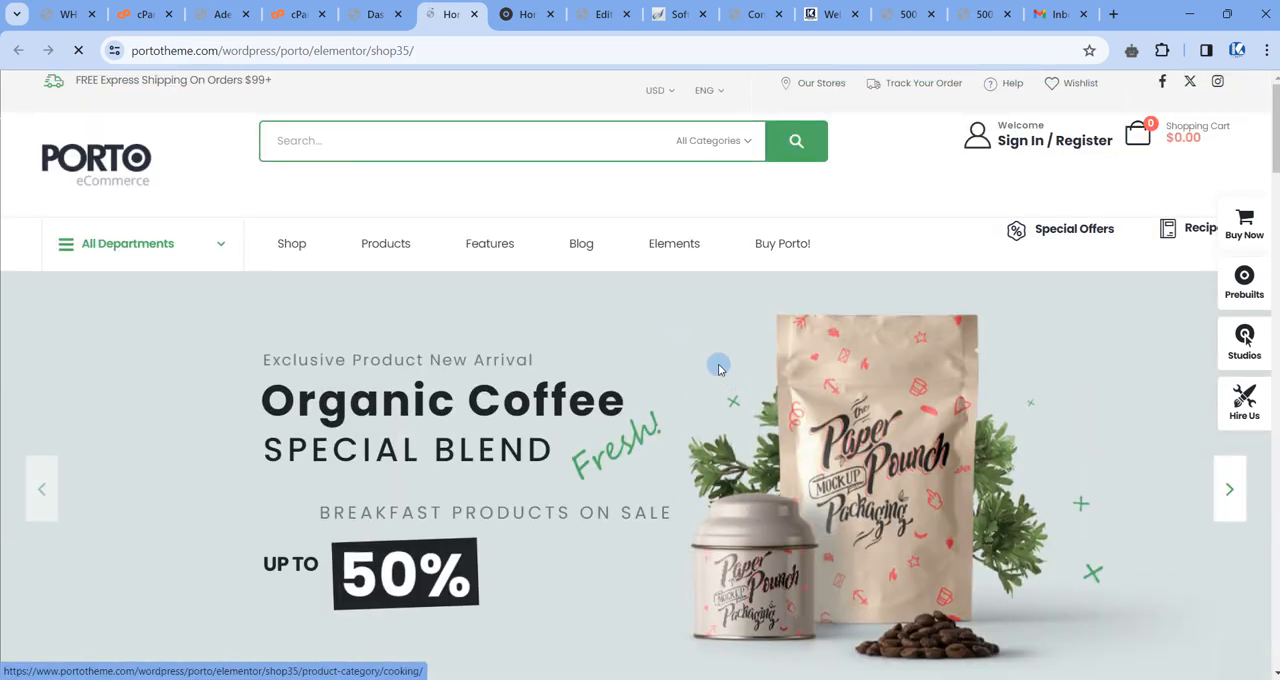
{"action": "scroll", "coordinate": [874, 351], "scroll_direction": "down", "scroll_amount": 5}
{"action": "scroll", "coordinate": [600, 300], "scroll_direction": "up", "scroll_amount": 5}
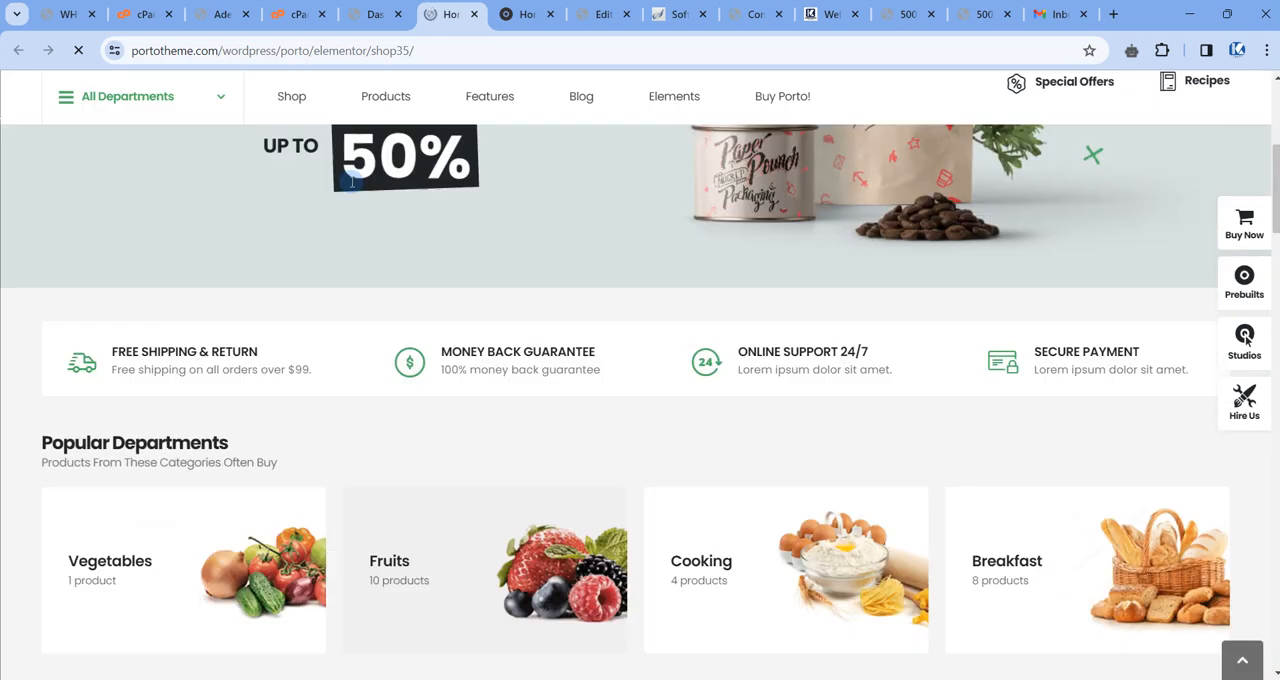
Return to the WordPress dashboard and look over its notices, briefly checking the Shop 35 preview.
{"action": "left_click", "coordinate": [375, 14]}
{"action": "scroll", "coordinate": [463, 266], "scroll_direction": "down", "scroll_amount": 5}
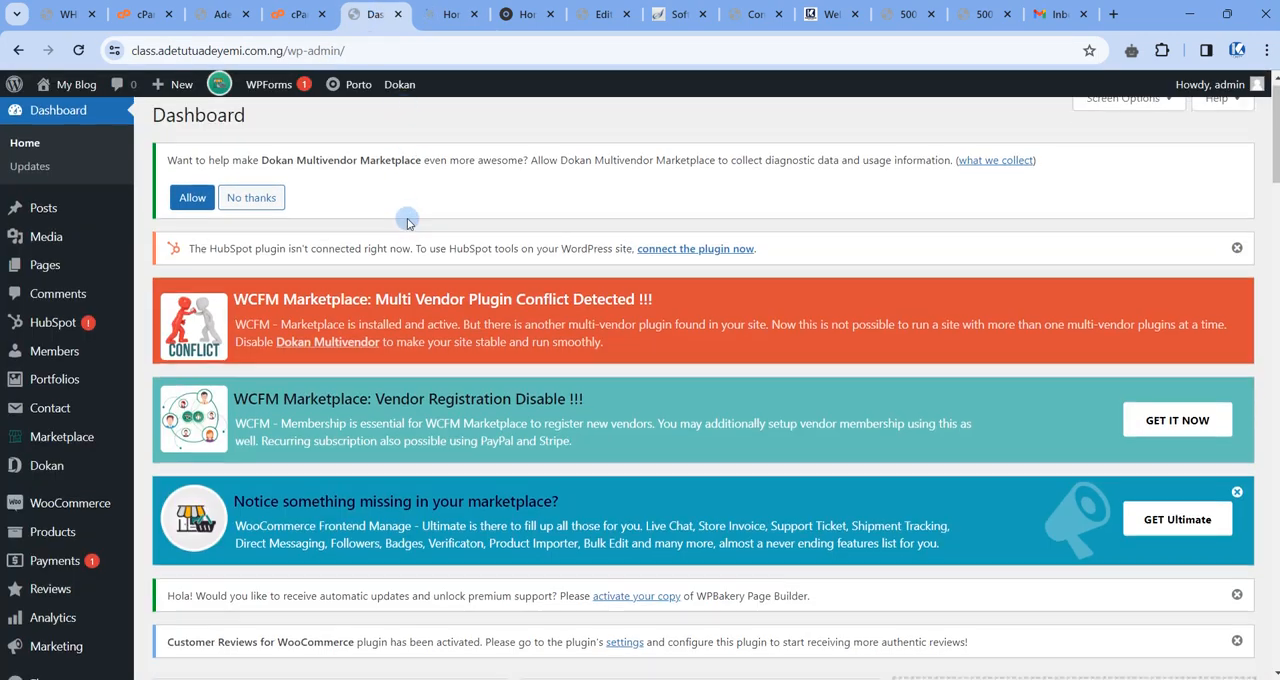
{"action": "scroll", "coordinate": [463, 266], "scroll_direction": "down", "scroll_amount": 3}
{"action": "scroll", "coordinate": [383, 122], "scroll_direction": "up", "scroll_amount": 8}
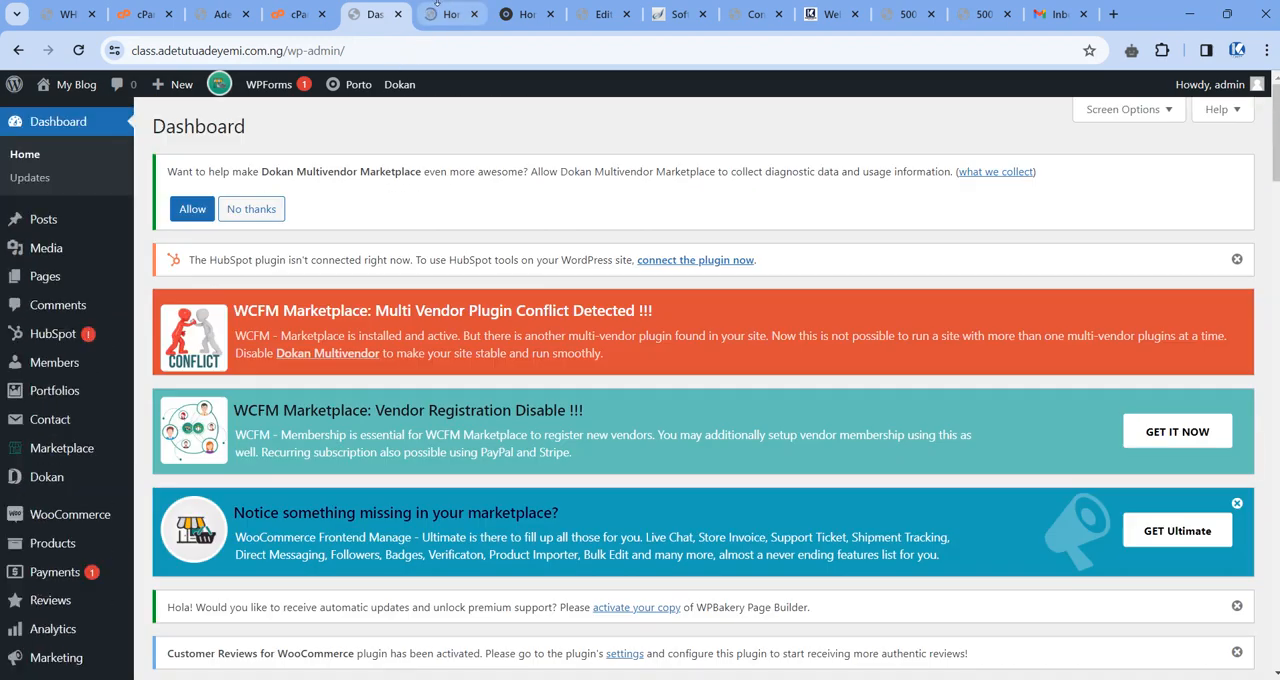
{"action": "left_click", "coordinate": [440, 14]}
{"action": "left_click", "coordinate": [380, 14]}
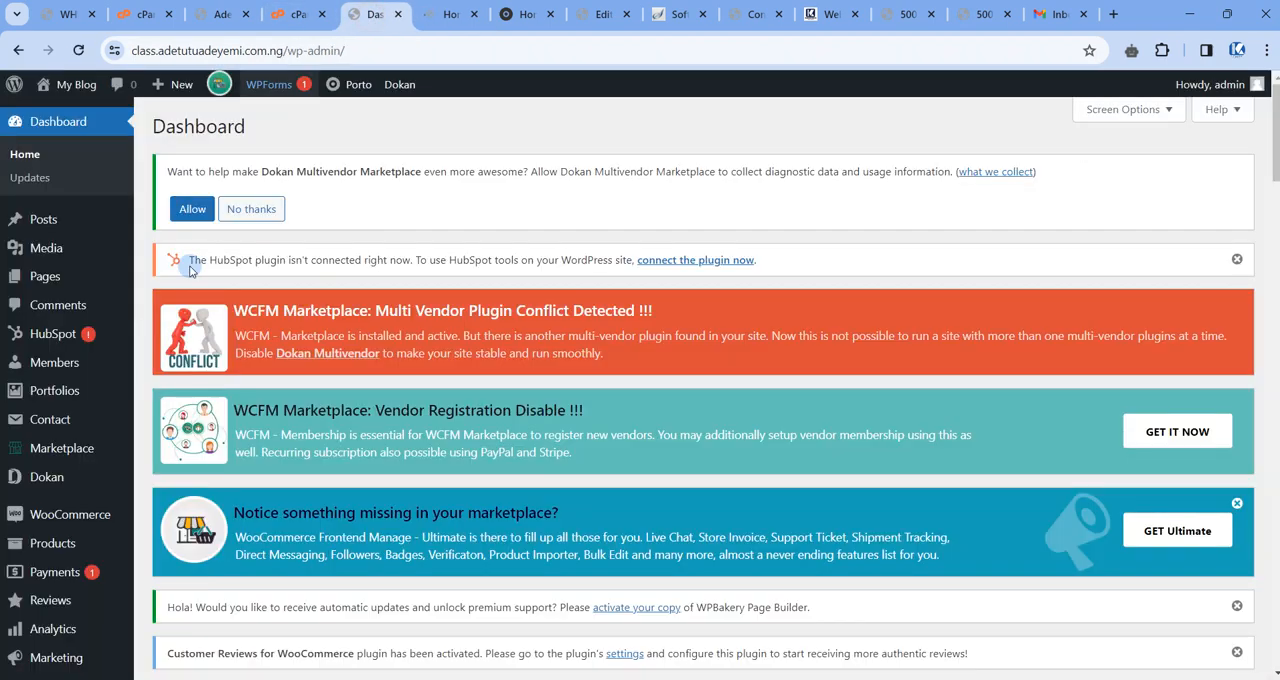
Open the Porto dashboard from the WordPress admin and bring its welcome section into view.
{"action": "scroll", "coordinate": [110, 420], "scroll_direction": "down", "scroll_amount": 5}
{"action": "mouse_move", "coordinate": [30, 405]}
{"action": "scroll", "coordinate": [37, 395], "scroll_direction": "up", "scroll_amount": 2}
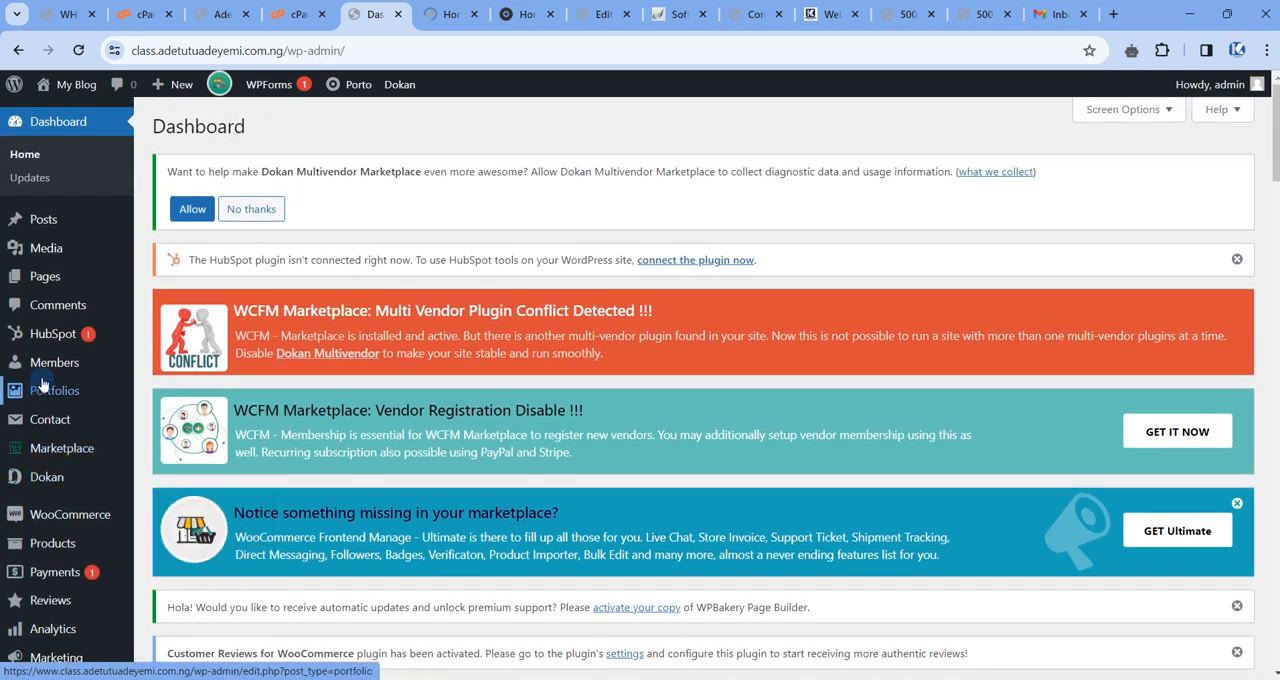
{"action": "scroll", "coordinate": [50, 390], "scroll_direction": "down", "scroll_amount": 2}
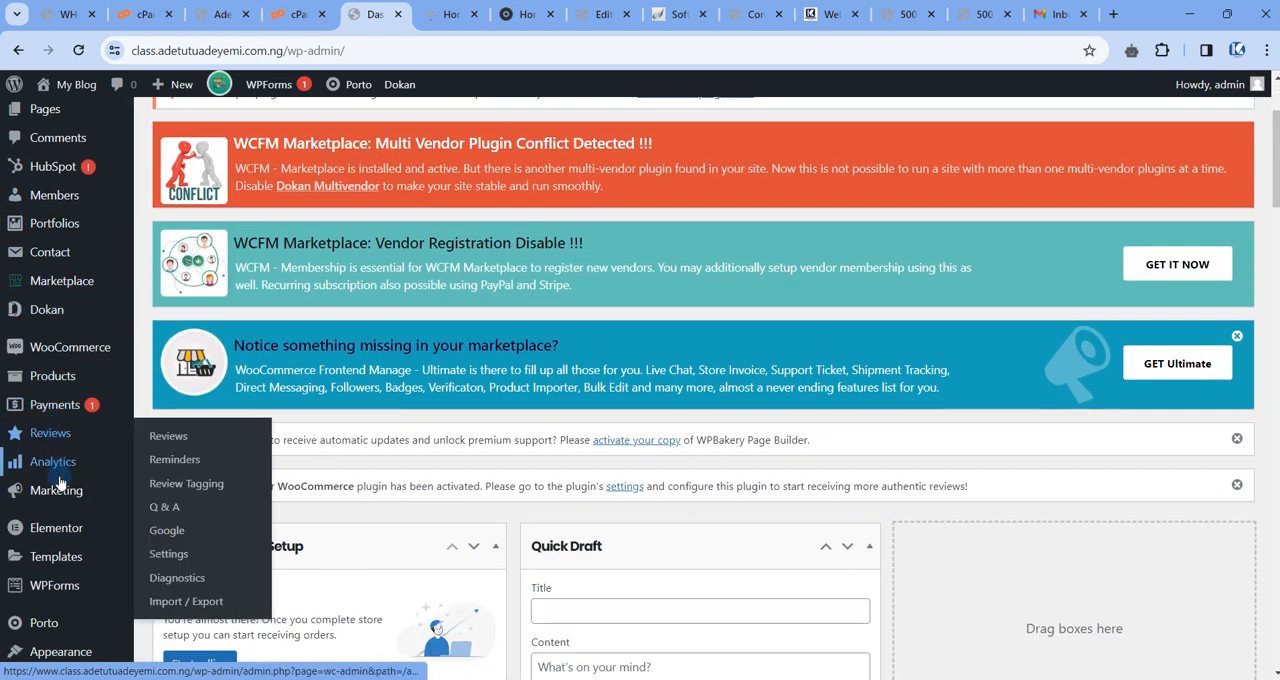
{"action": "mouse_move", "coordinate": [50, 625]}
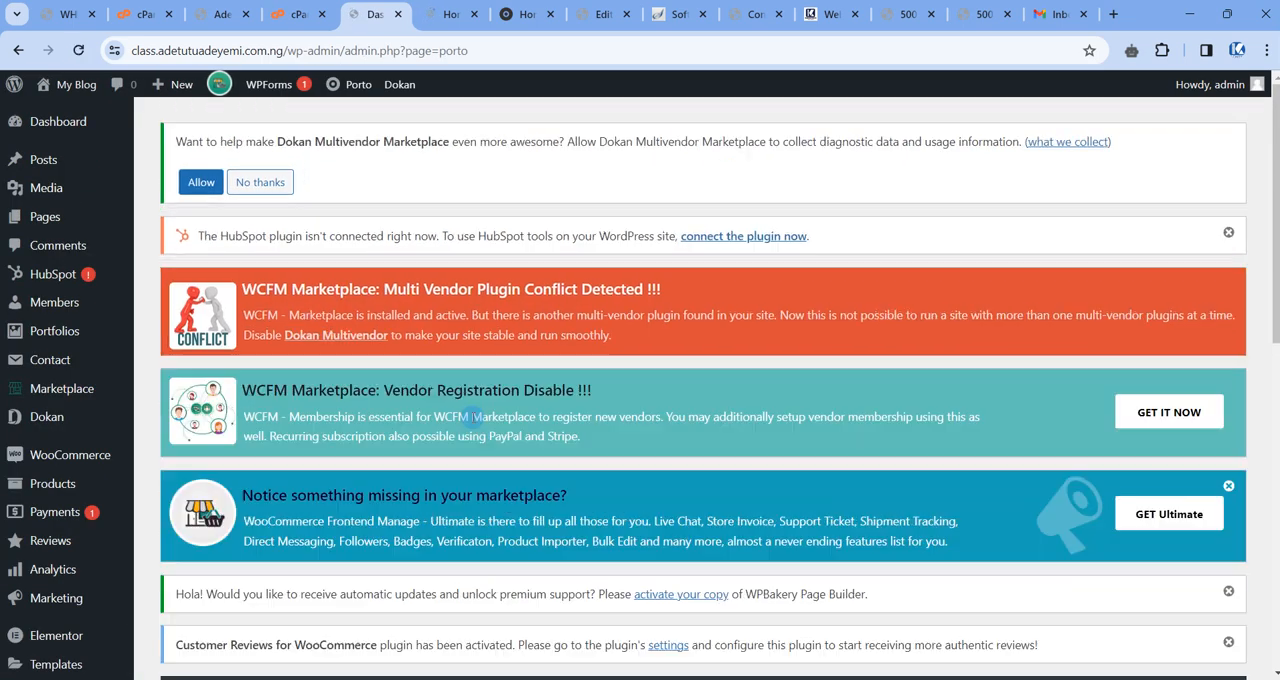
{"action": "scroll", "coordinate": [446, 413], "scroll_direction": "down", "scroll_amount": 3}
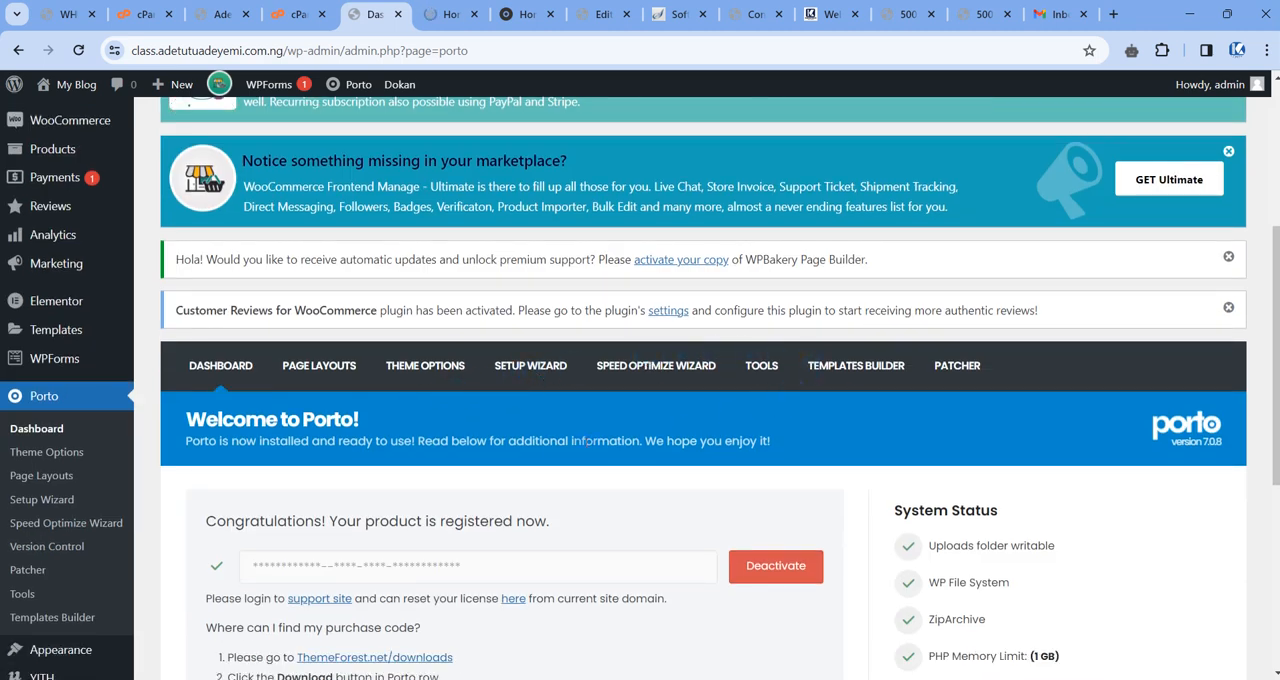
Open Porto's Theme Options and look over the General settings.
{"action": "scroll", "coordinate": [243, 383], "scroll_direction": "up", "scroll_amount": 1}
{"action": "scroll", "coordinate": [306, 409], "scroll_direction": "down", "scroll_amount": 1}
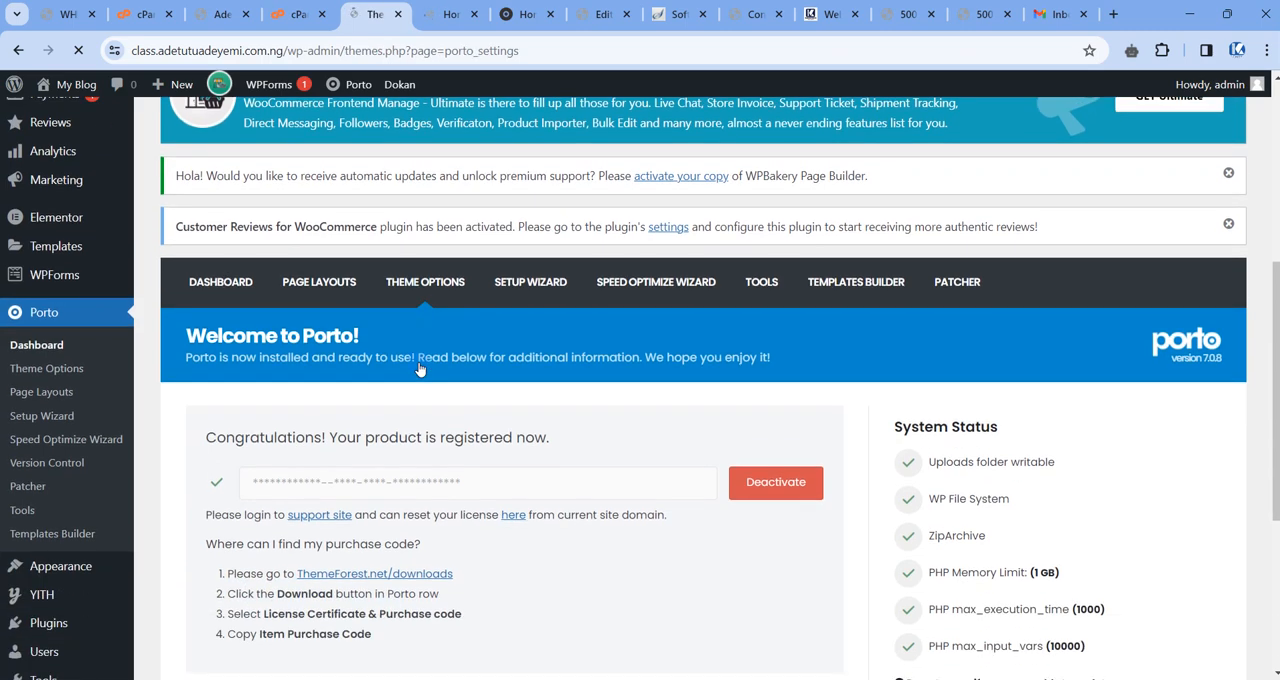
{"action": "scroll", "coordinate": [254, 437], "scroll_direction": "down", "scroll_amount": 1}
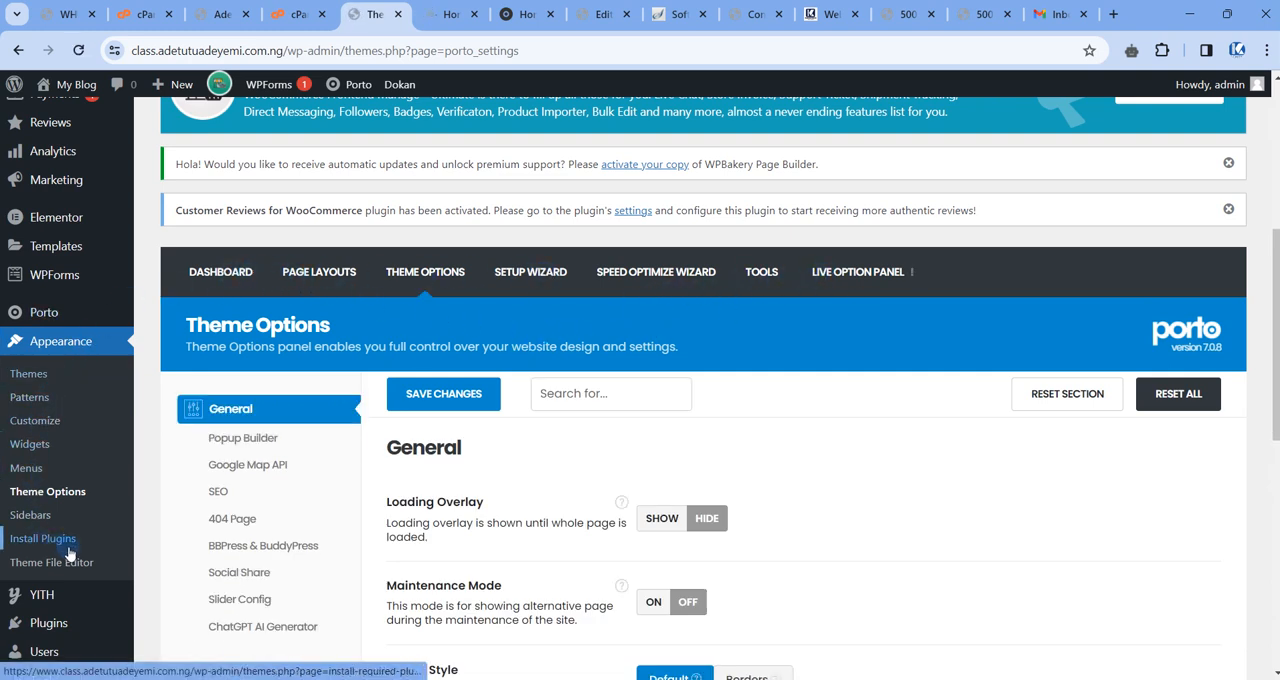
{"action": "scroll", "coordinate": [466, 331], "scroll_direction": "down", "scroll_amount": 1}
{"action": "scroll", "coordinate": [446, 311], "scroll_direction": "up", "scroll_amount": 1}
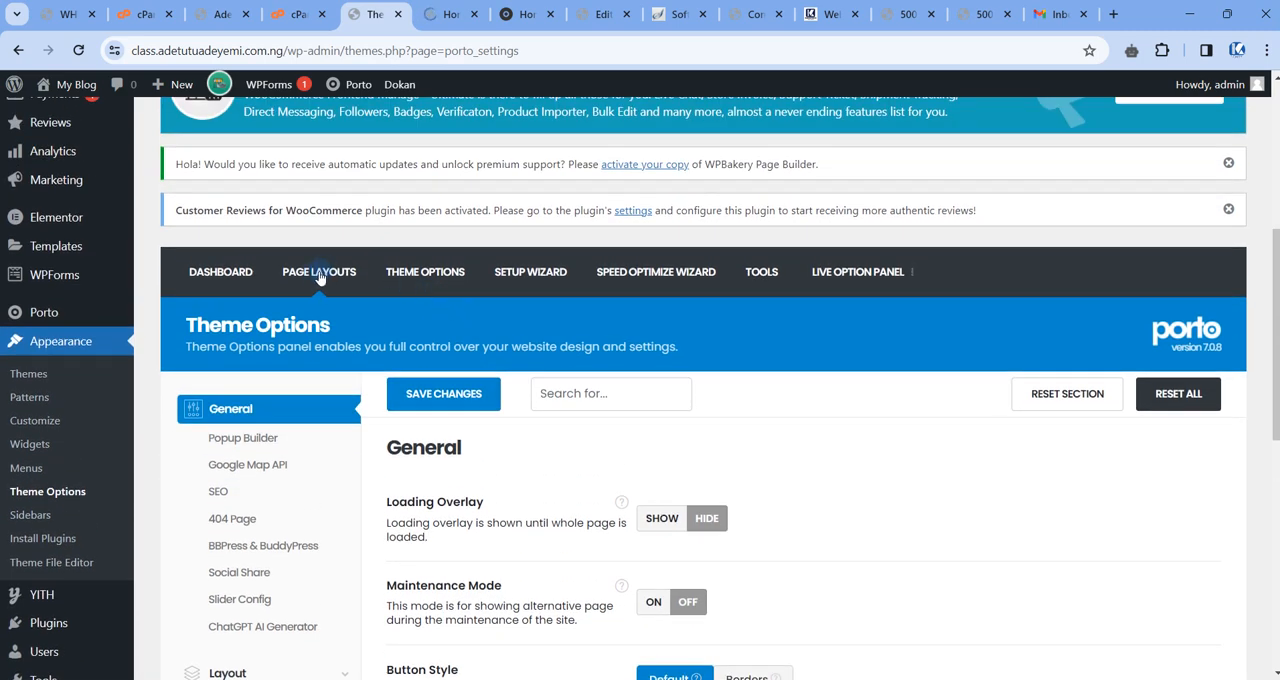
Go back to the Porto dashboard and open Page Layouts to view the template builder layout.
{"action": "left_click", "coordinate": [227, 278]}
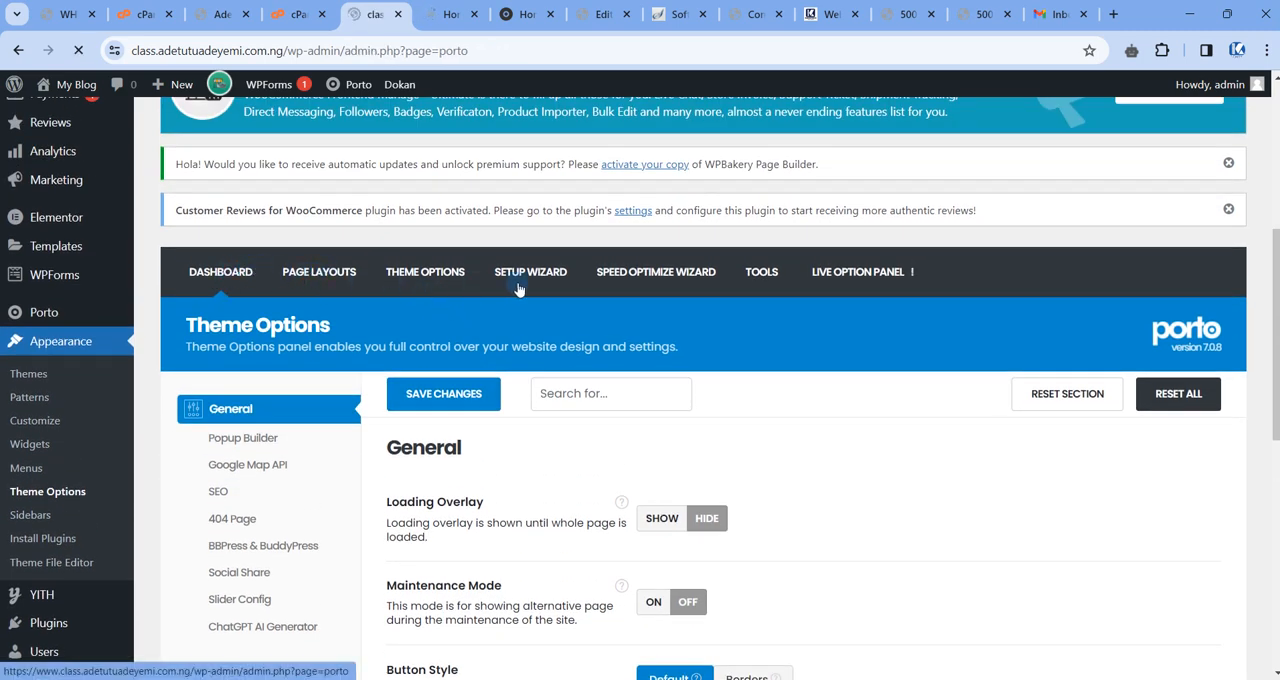
{"action": "scroll", "coordinate": [560, 310], "scroll_direction": "down", "scroll_amount": 4}
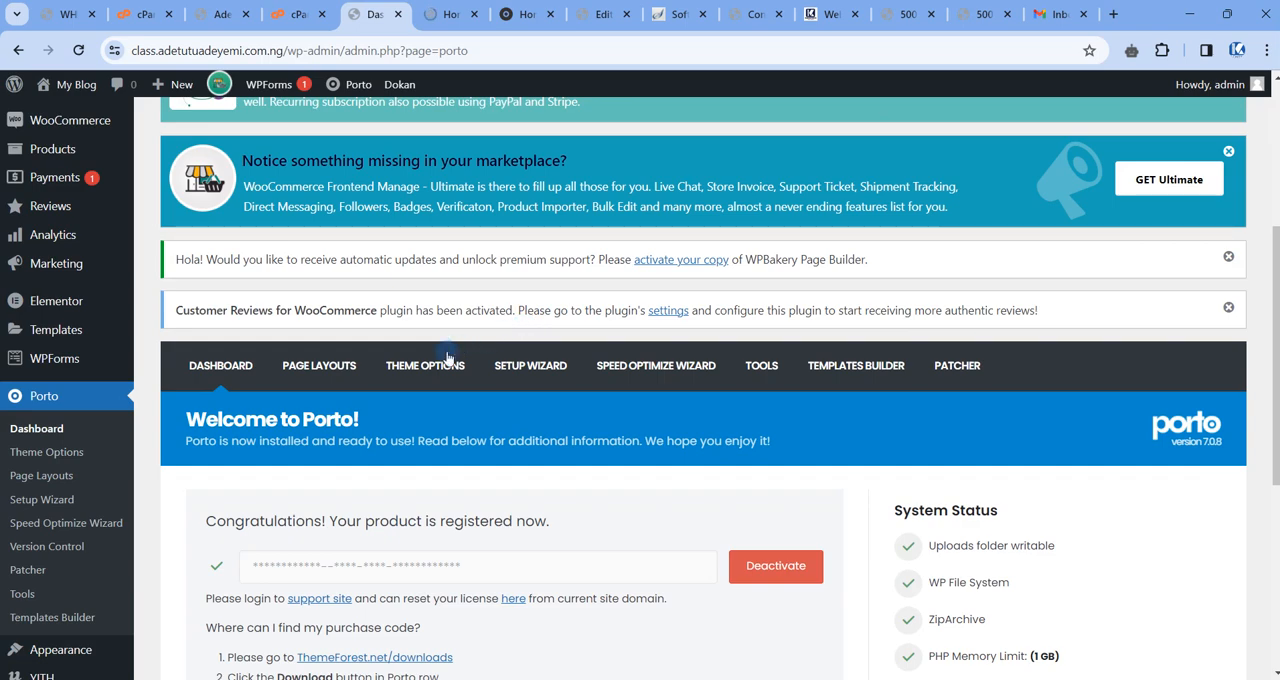
{"action": "left_click", "coordinate": [323, 366]}
{"action": "left_click", "coordinate": [428, 355]}
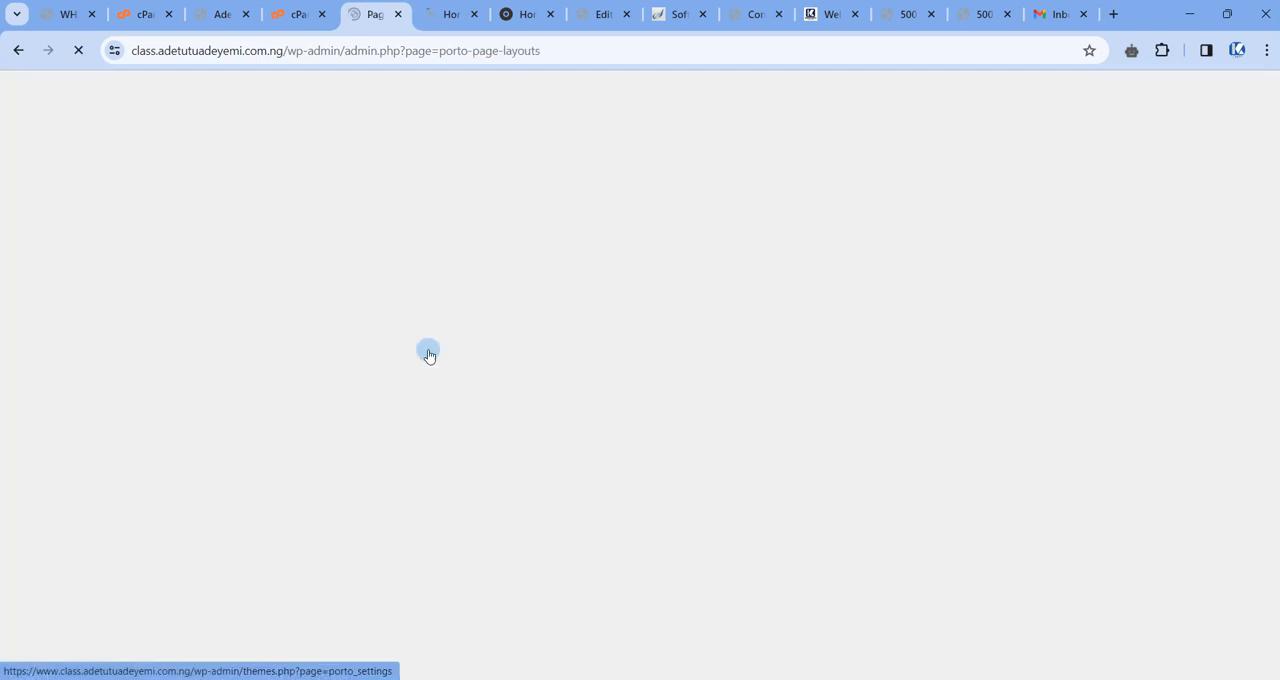
{"action": "scroll", "coordinate": [428, 355], "scroll_direction": "down", "scroll_amount": 5}
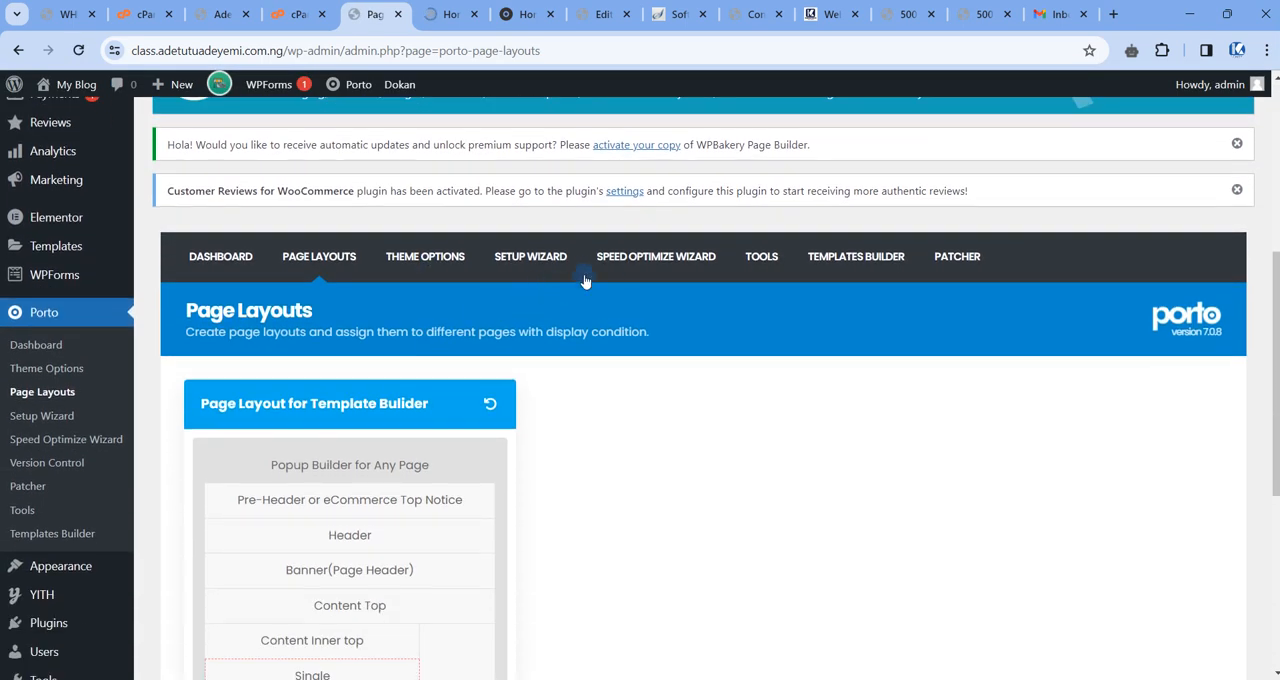
{"action": "scroll", "coordinate": [559, 284], "scroll_direction": "up", "scroll_amount": 1}
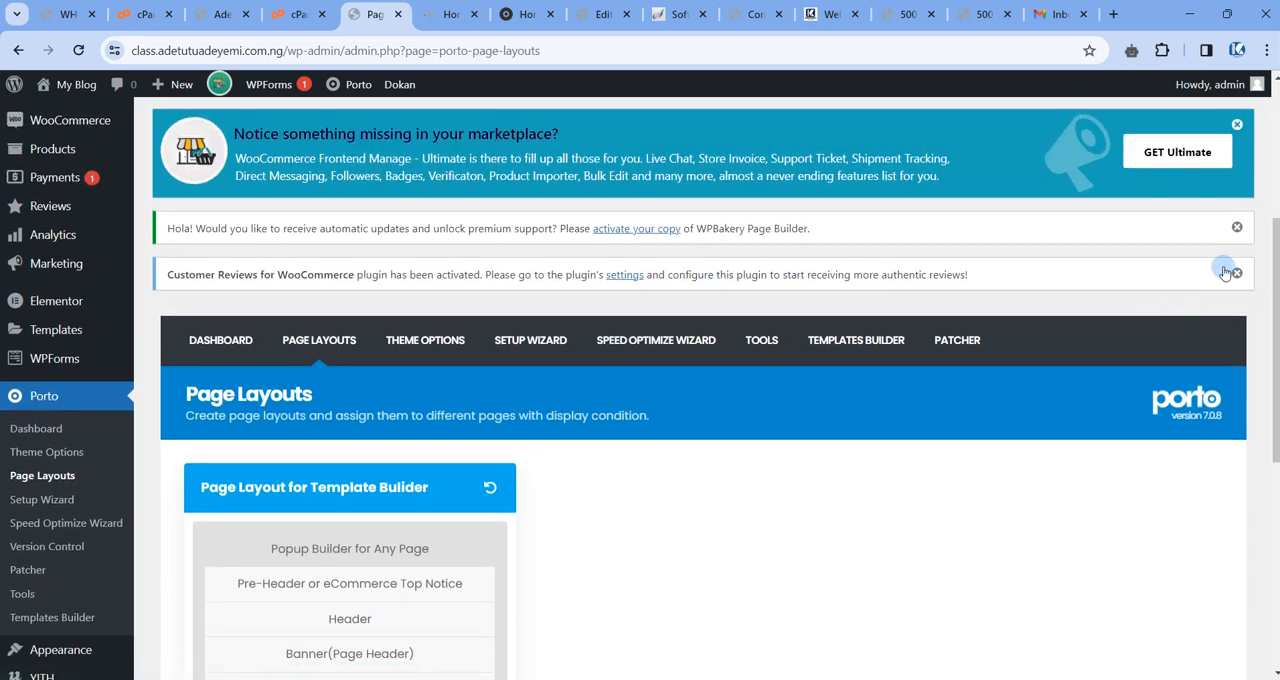